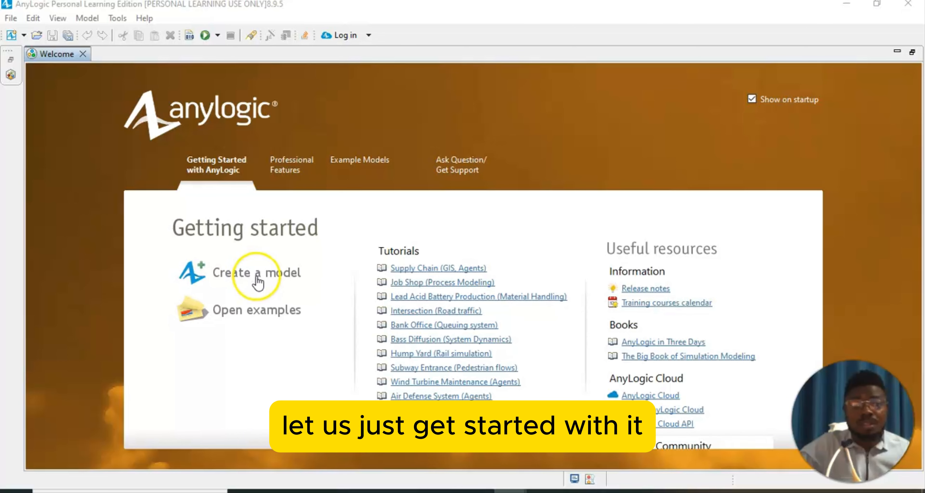
Step: Create a new model named TRAFFIC INTERSECTION MODEL with minutes as the model time units
left_click(268, 284)
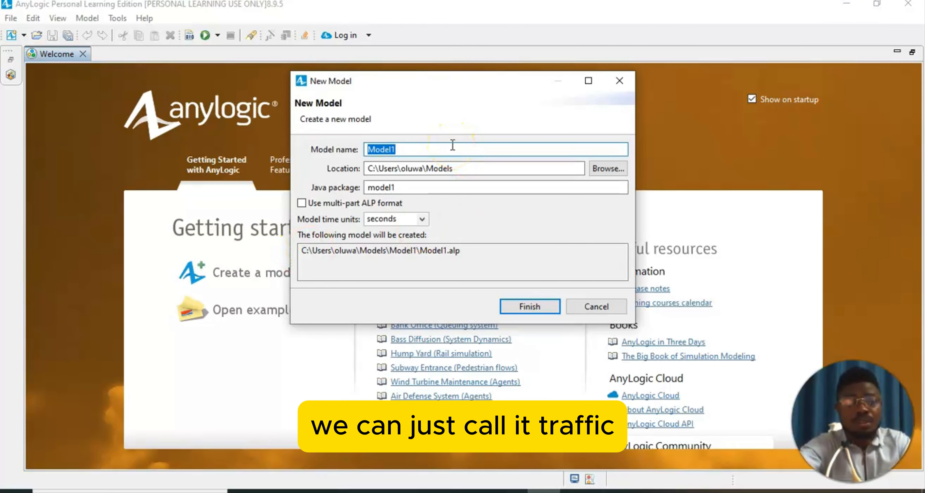
type("TRAFFI")
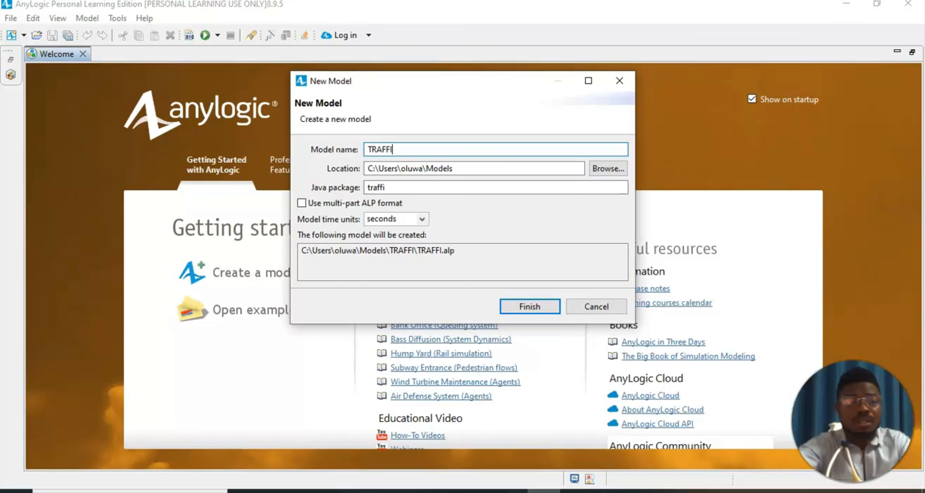
type("C INTER")
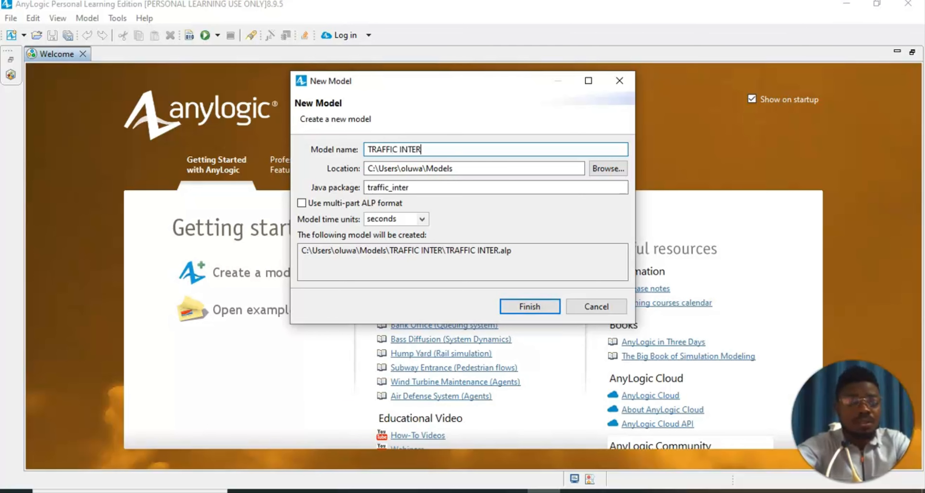
type("SECTION ")
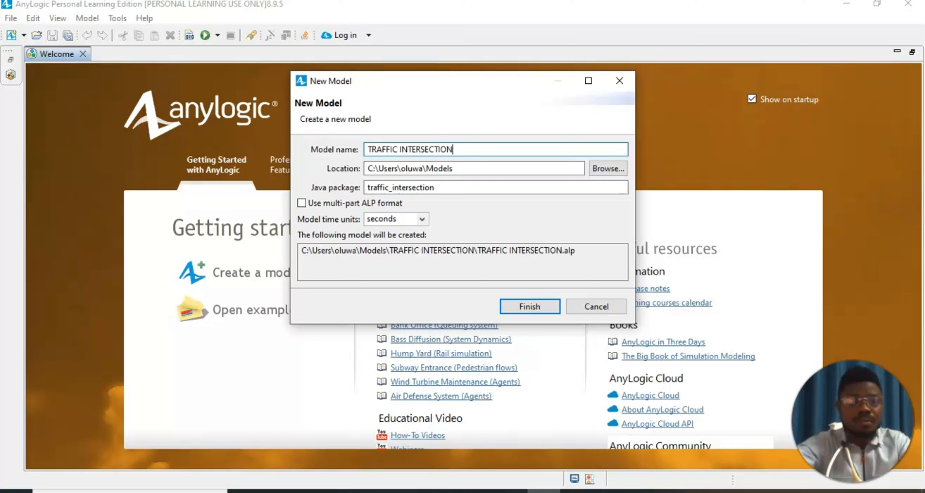
type("MODEL")
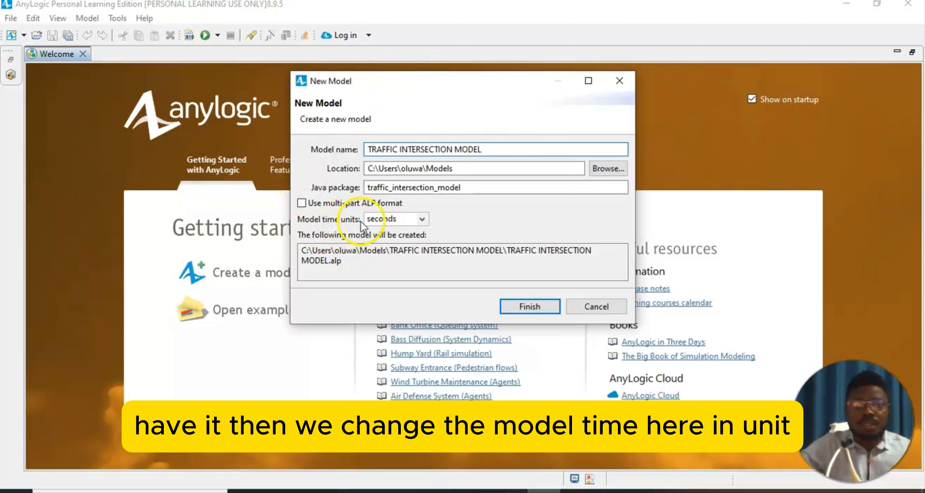
left_click(422, 219)
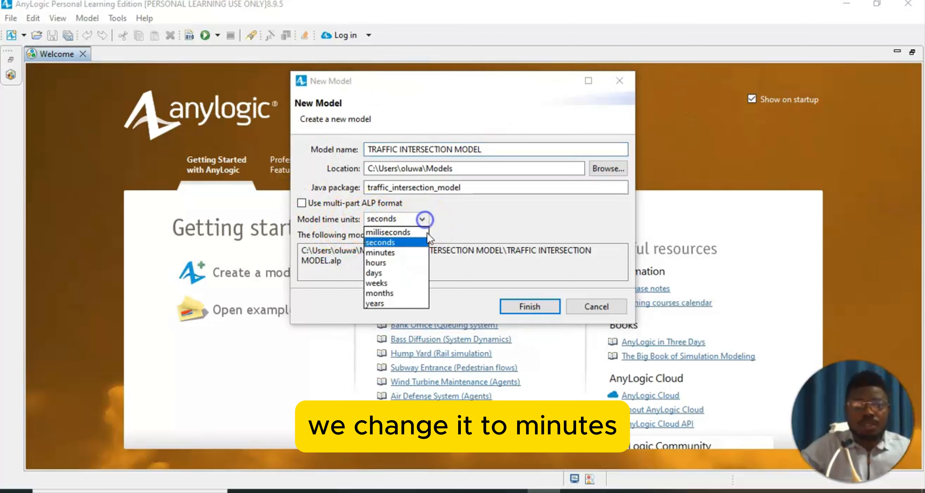
left_click(420, 257)
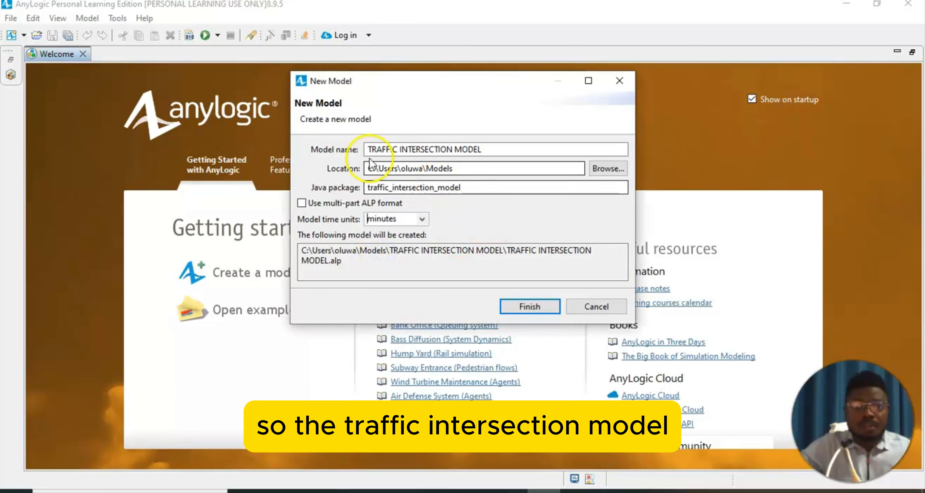
left_click(505, 310)
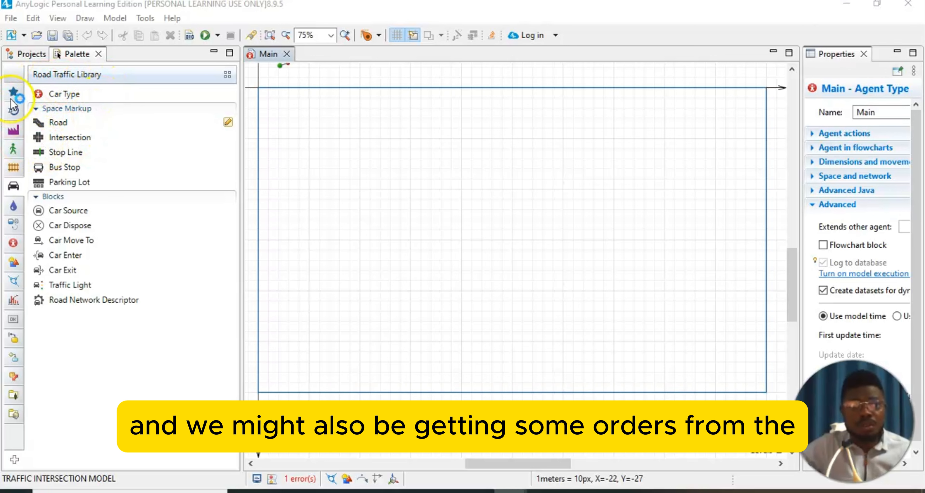
Step: Draw a horizontal road from the frame's west side to just short of its centre, accepting the recommended scale of 4.0 pixels per meter
mouse_move(15, 113)
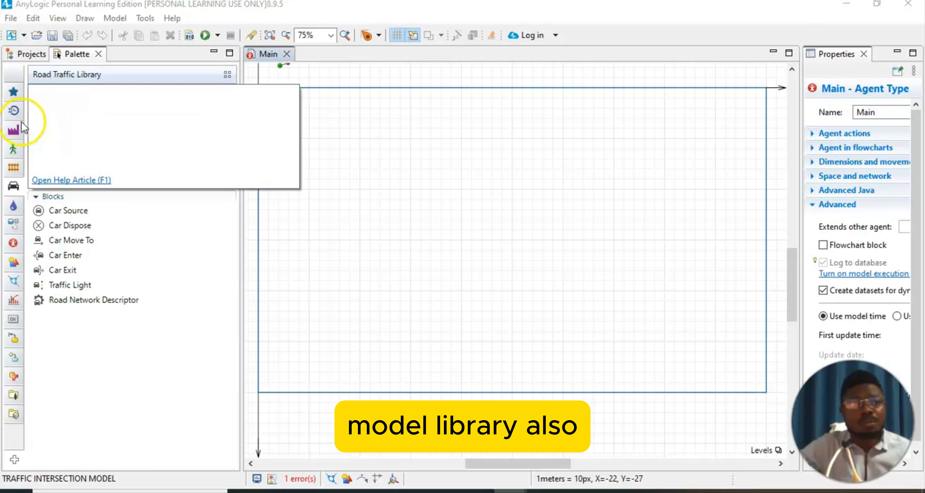
mouse_move(18, 151)
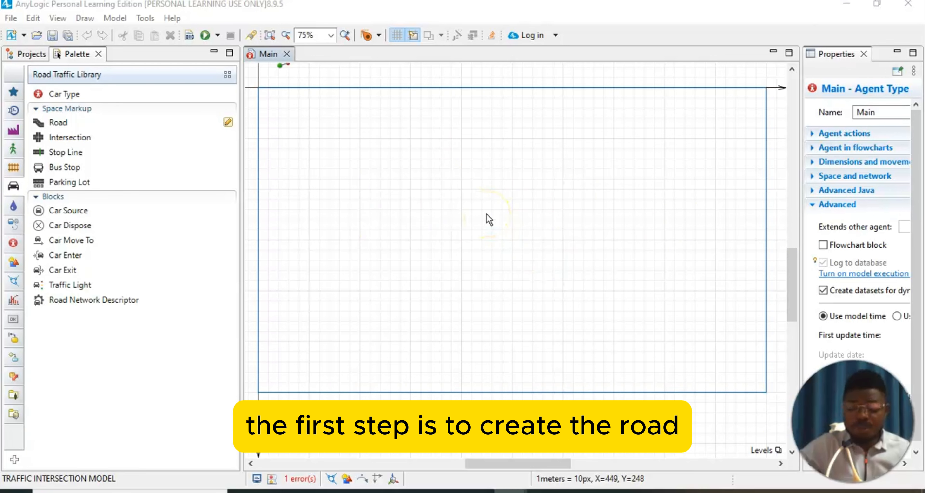
double_click(58, 123)
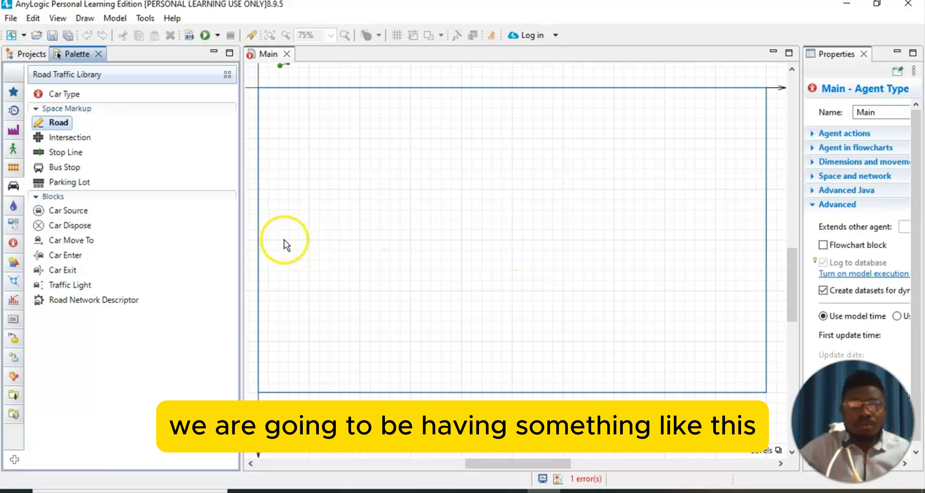
left_click(278, 240)
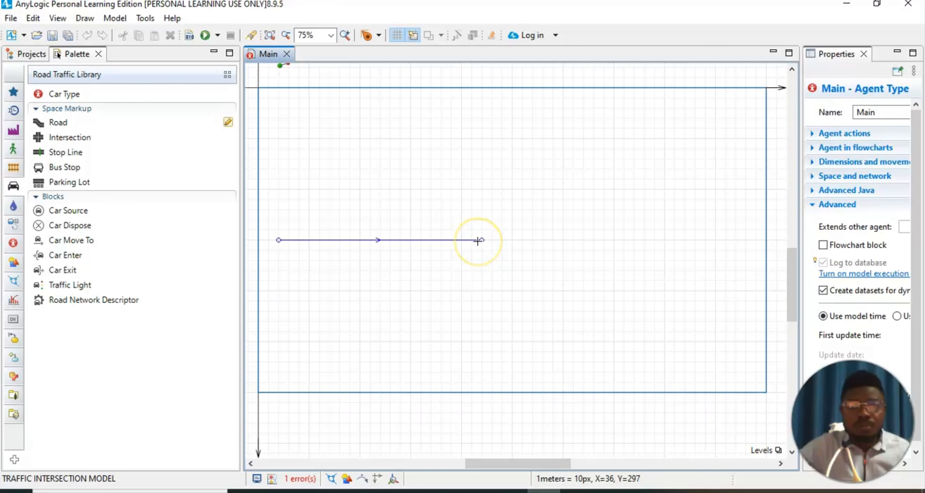
double_click(474, 241)
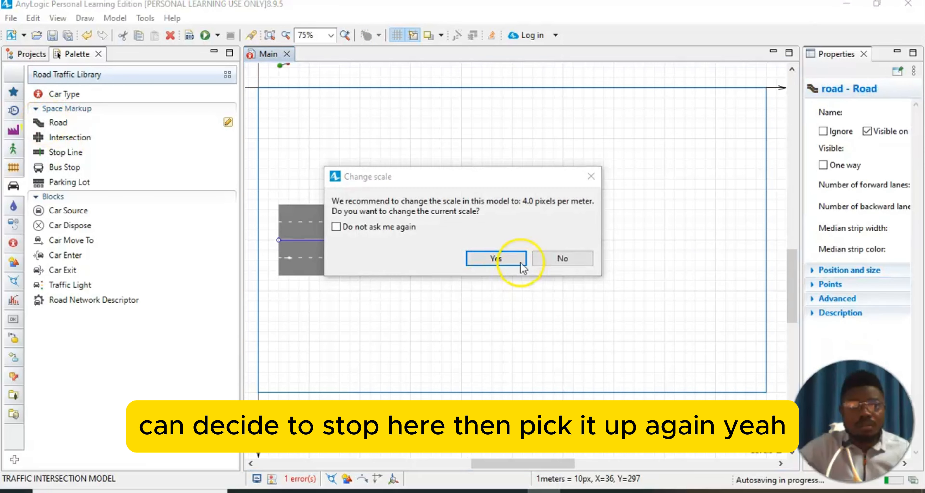
left_click(513, 258)
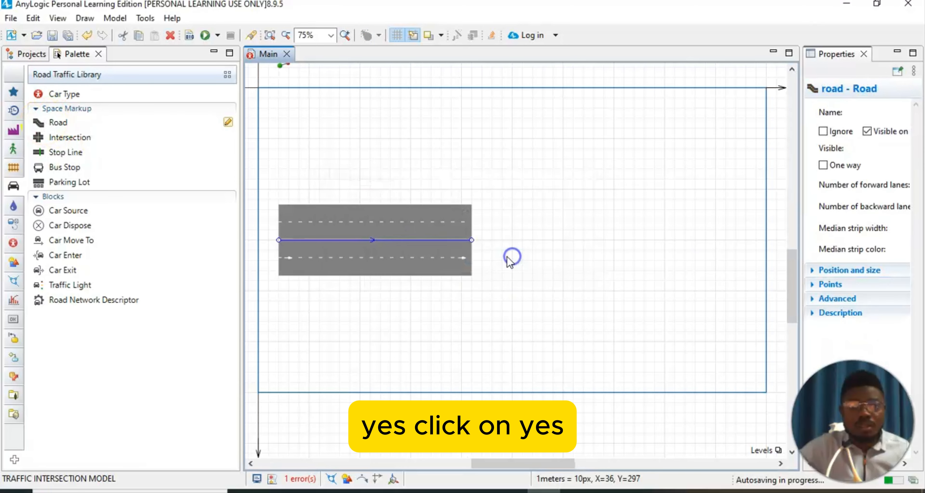
Step: Draw a second road in line with the first, from the frame's east edge westward, leaving a gap at the centre for the junction
double_click(54, 123)
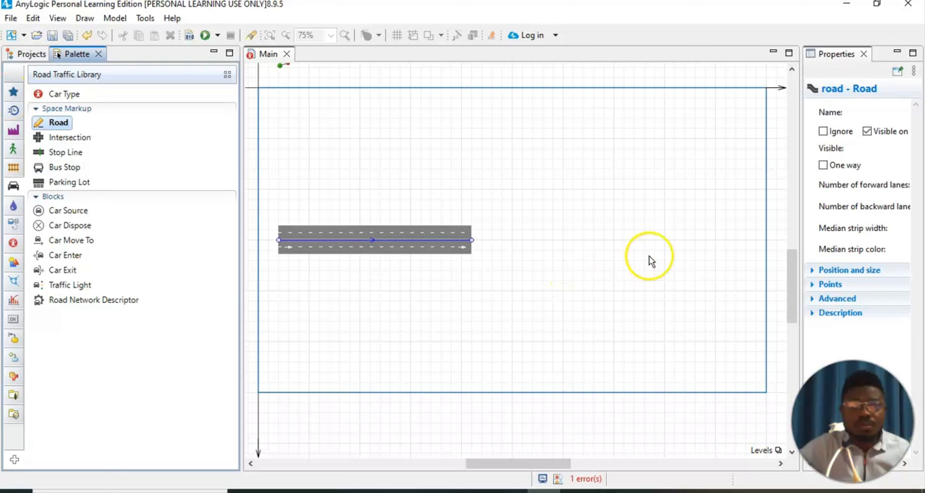
left_click(756, 240)
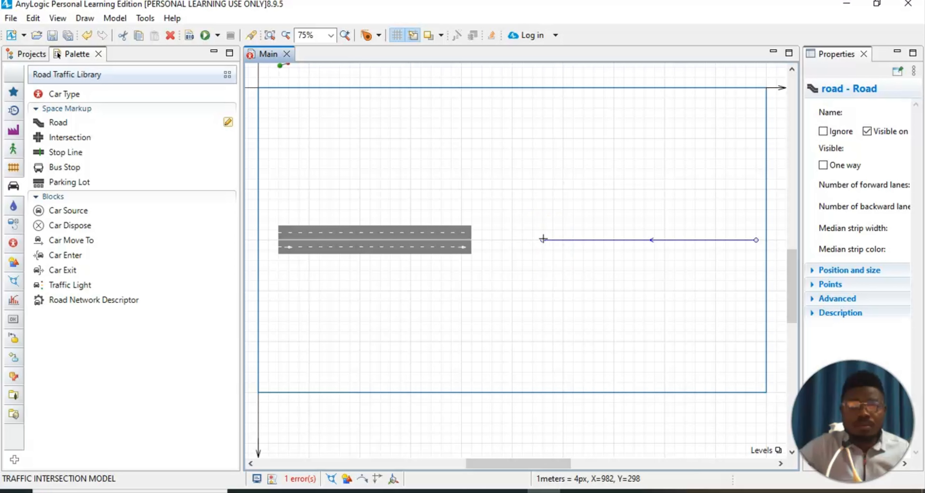
double_click(543, 239)
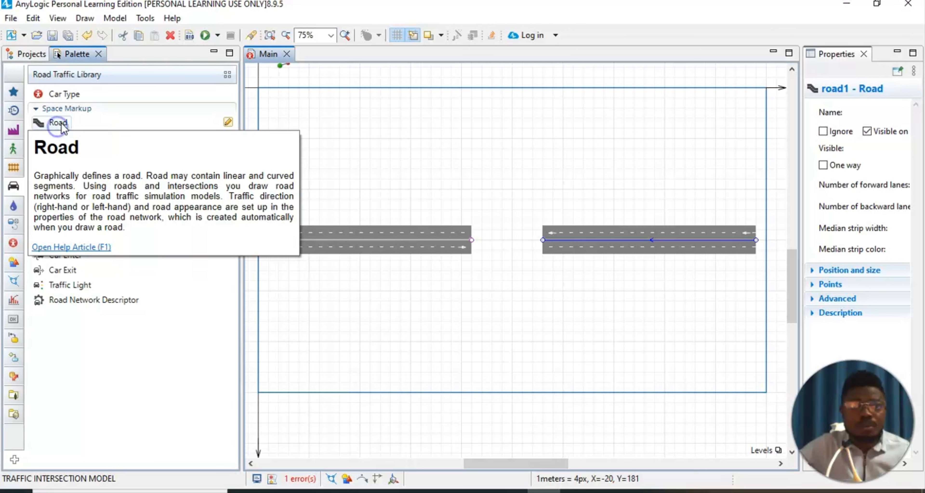
Step: Draw a vertical road from the frame's upper edge down to just above the central gap between the two horizontal roads
double_click(91, 124)
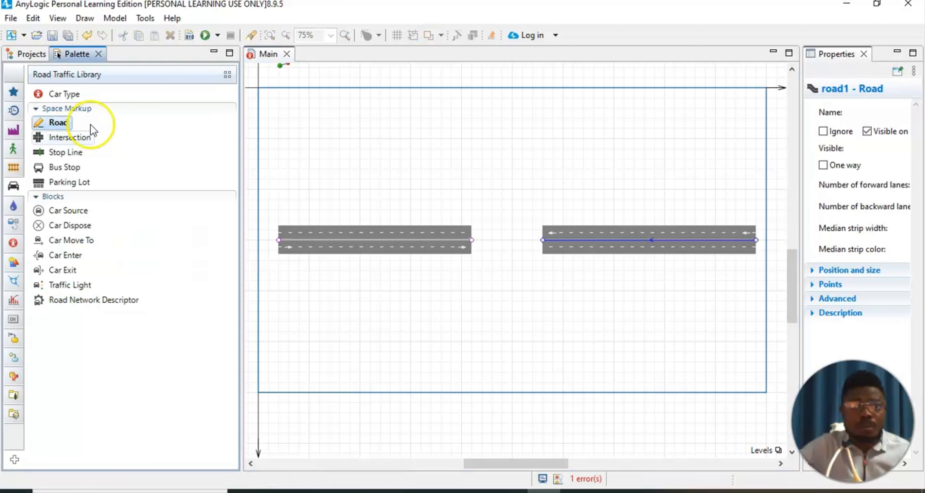
left_click(502, 87)
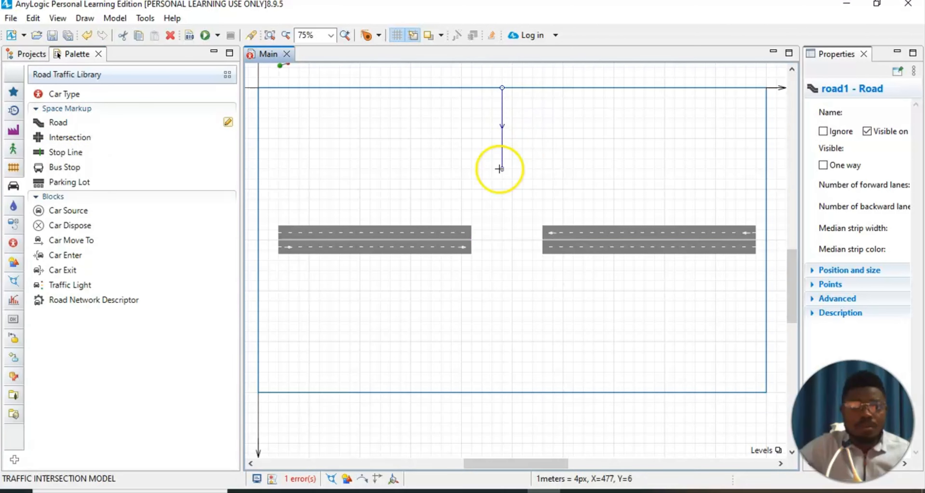
left_click(498, 197)
left_click(498, 196)
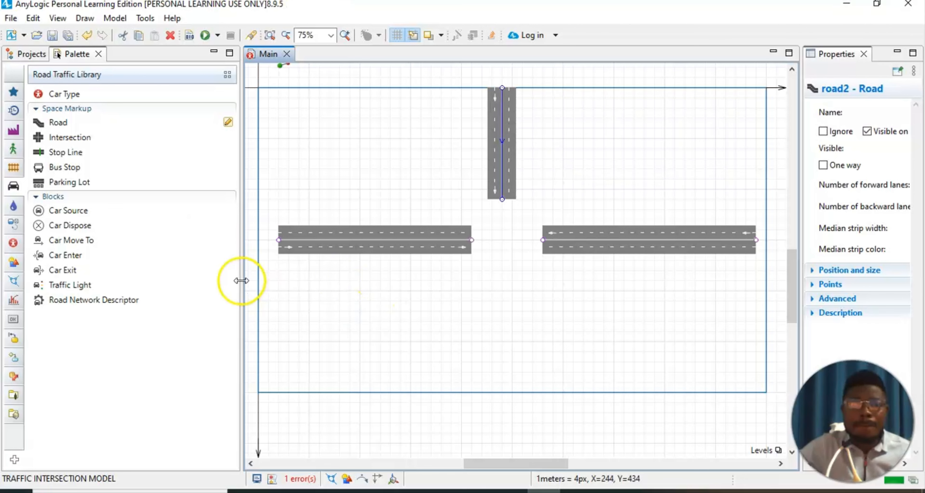
double_click(54, 123)
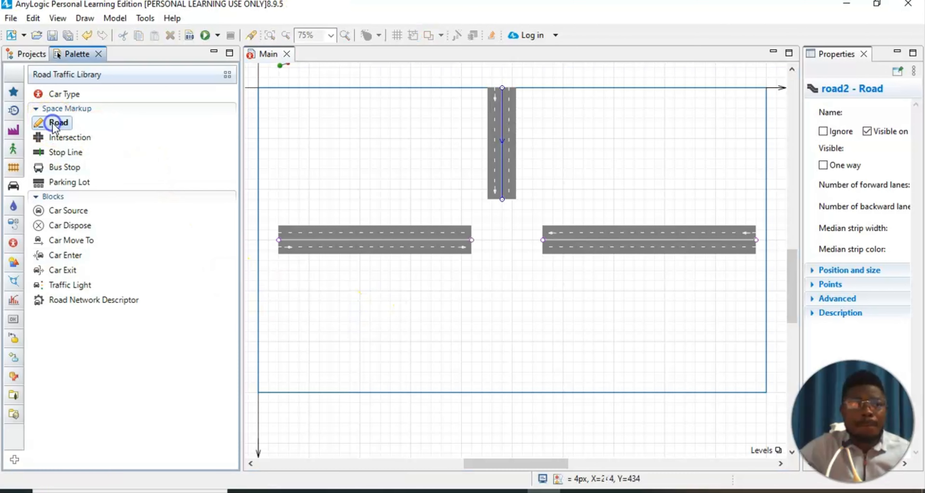
left_click(510, 385)
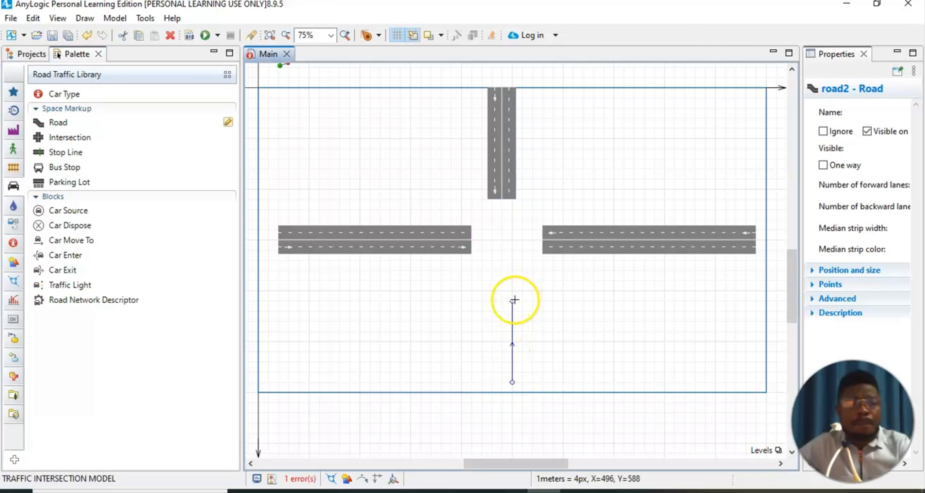
left_click(538, 370)
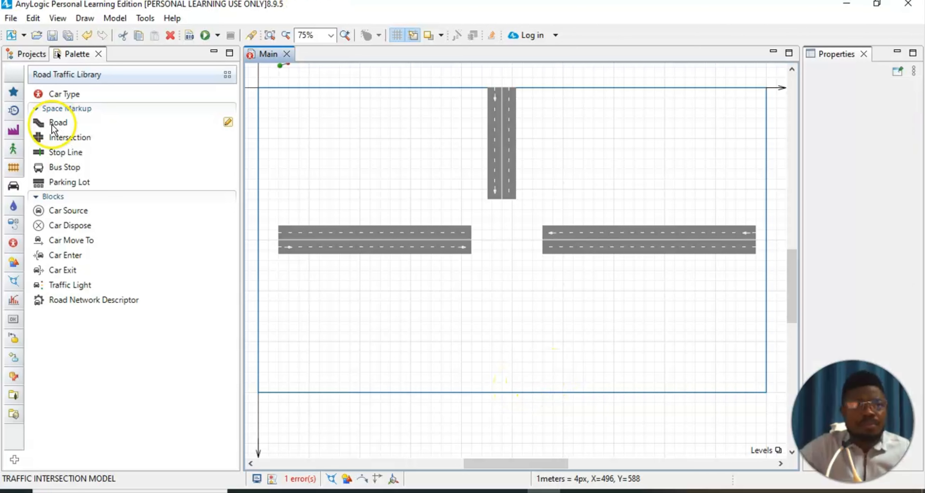
Step: Draw a vertical road from the frame's lower edge up to just below the central gap, aligned with the upper vertical road
double_click(56, 124)
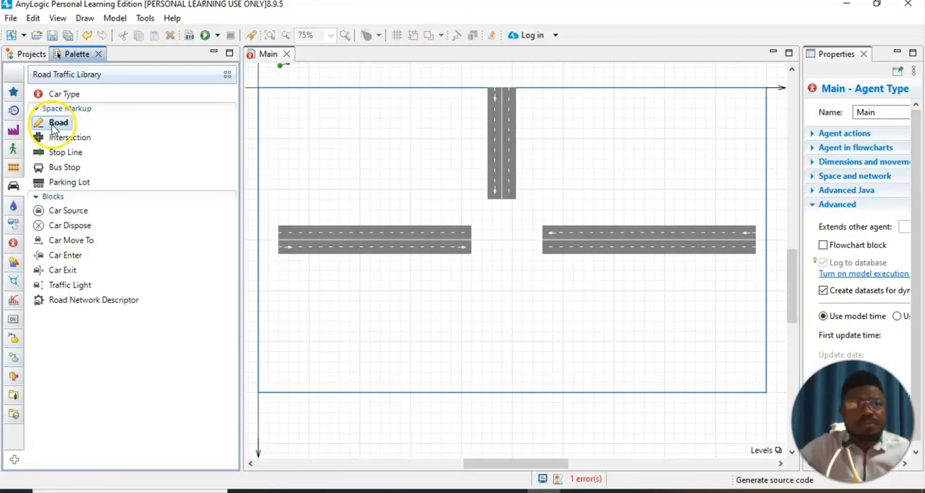
left_click(503, 392)
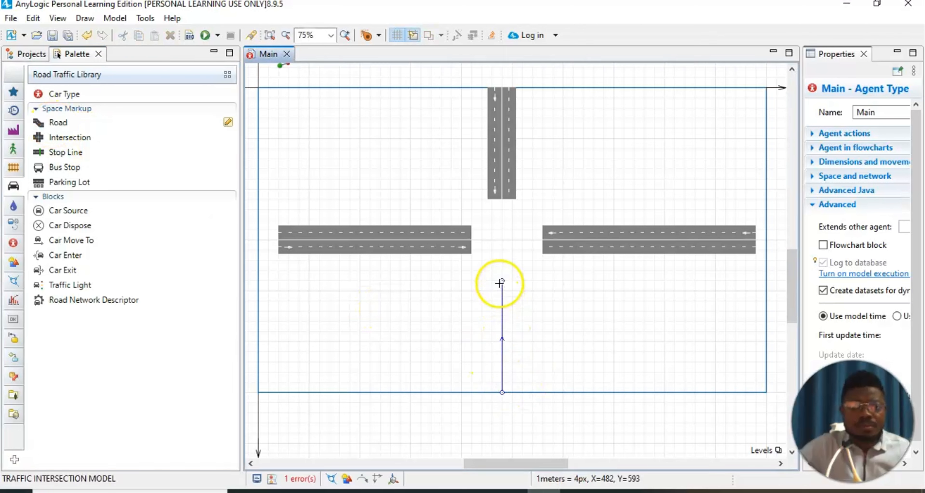
double_click(502, 271)
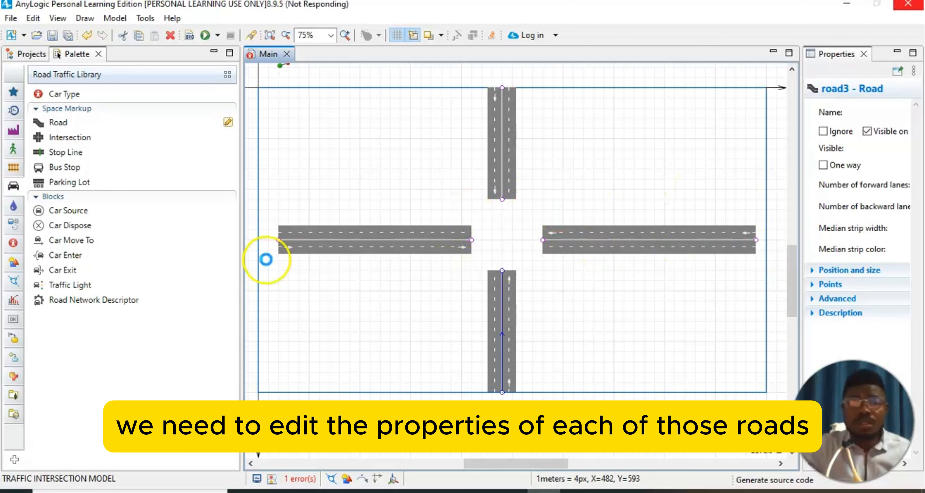
Step: Select the horizontal road on the east side of the junction
left_click(584, 190)
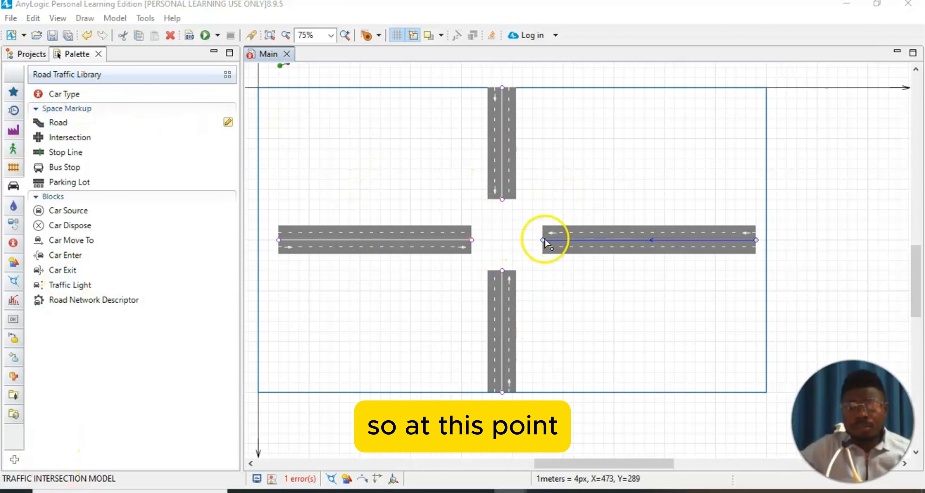
left_click(654, 185)
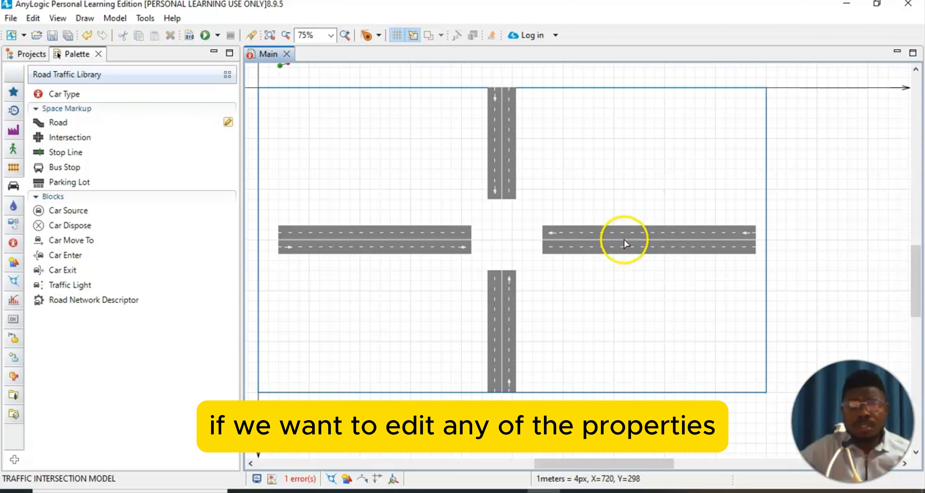
left_click(579, 240)
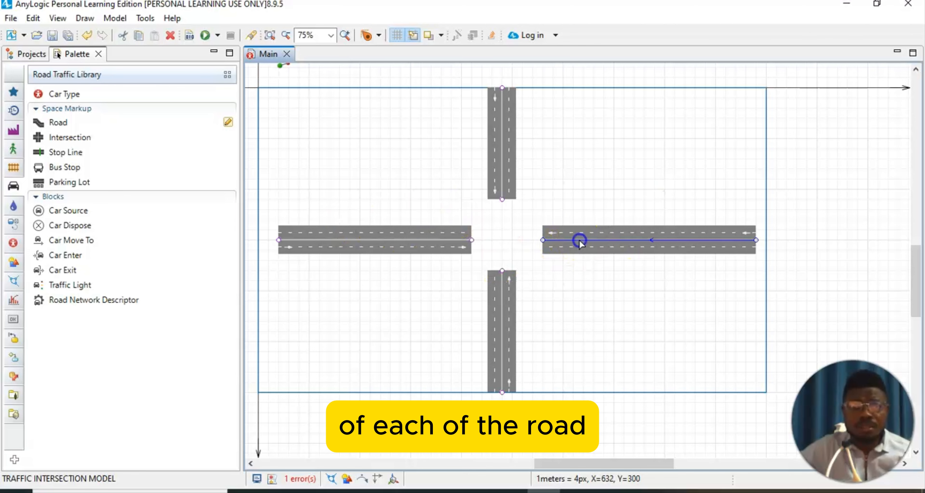
left_click_drag(61, 10, 59, 16)
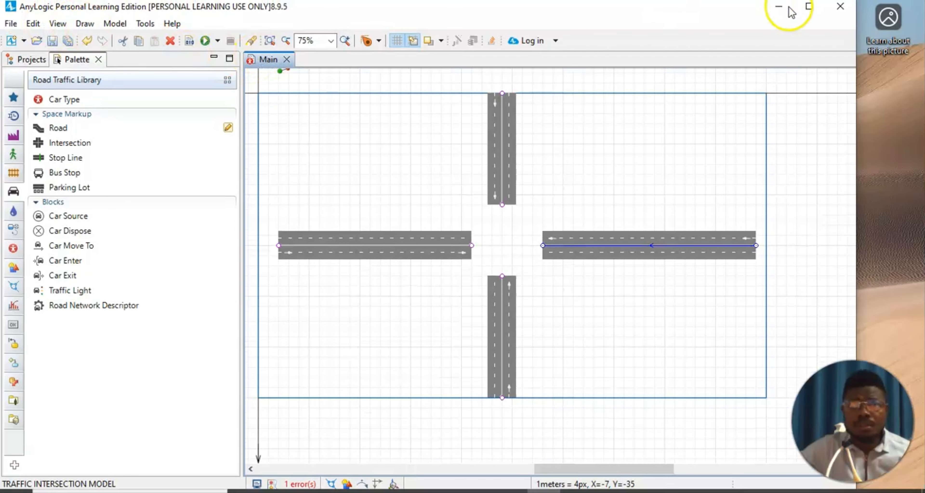
left_click(57, 23)
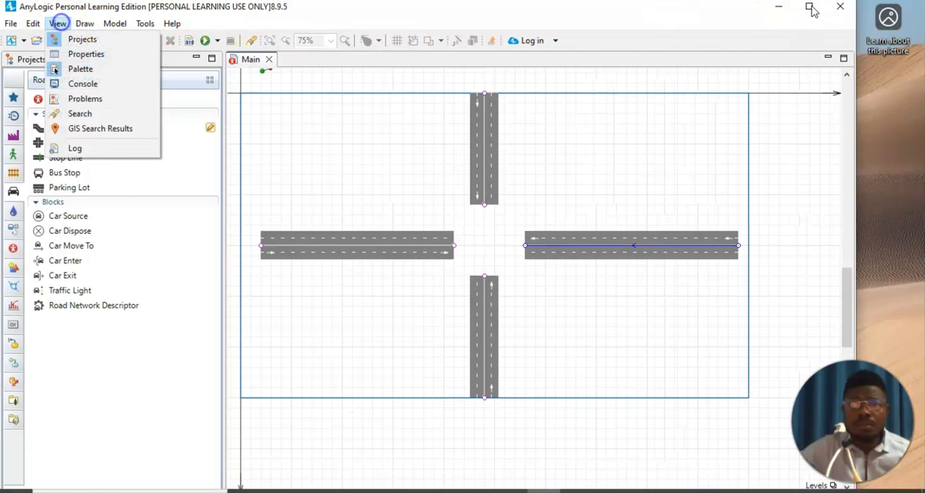
left_click(55, 70)
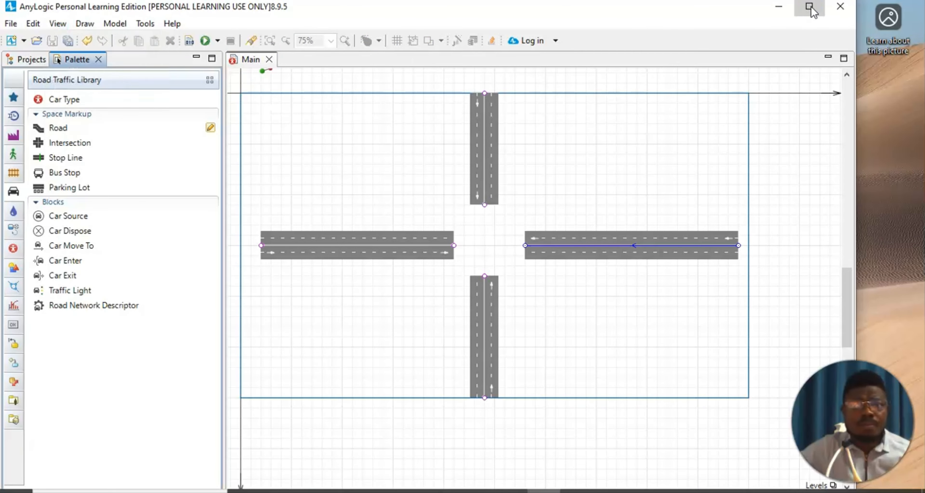
left_click(810, 7)
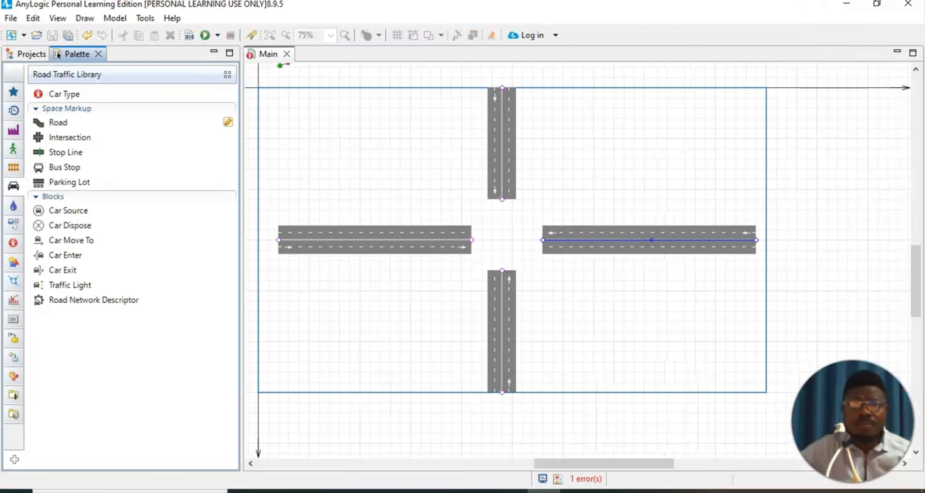
Step: Show the Properties view again beside the Main diagram
left_click(58, 18)
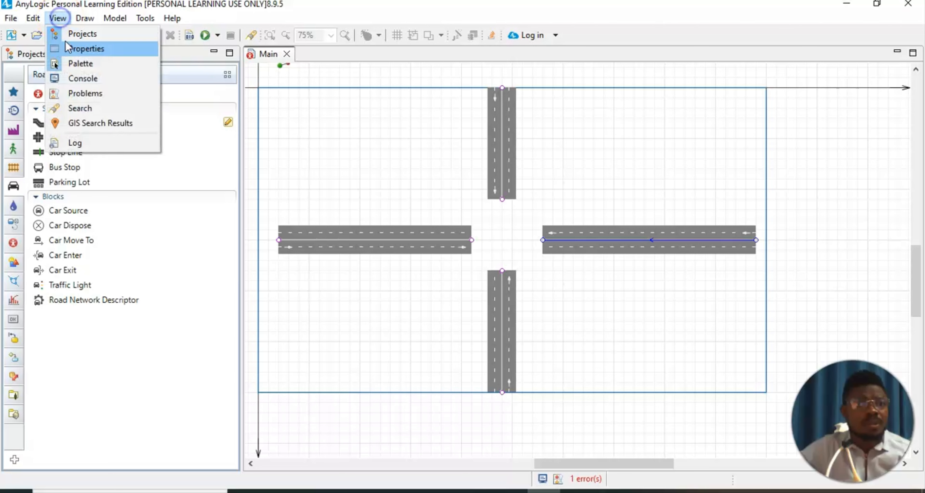
left_click(68, 44)
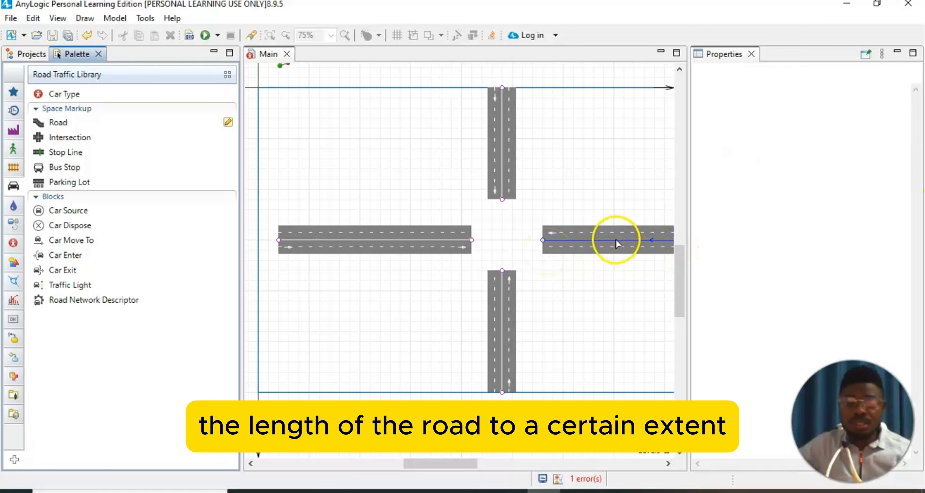
Step: Rename the horizontal road on the east side of the junction as roadE
left_click(752, 54)
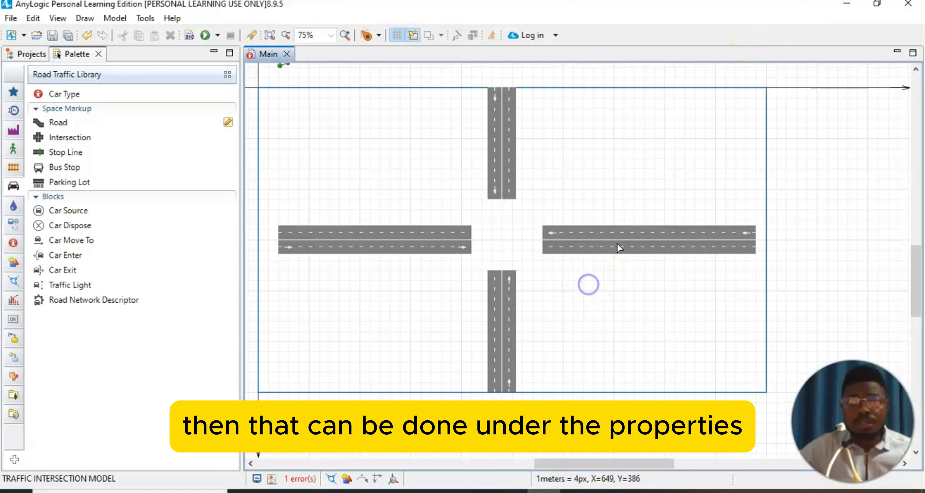
left_click(619, 241)
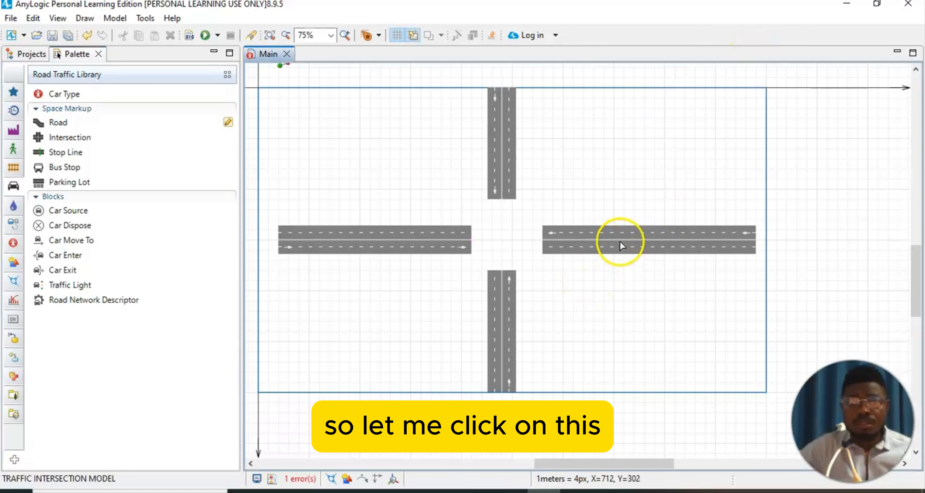
left_click(57, 18)
left_click(69, 46)
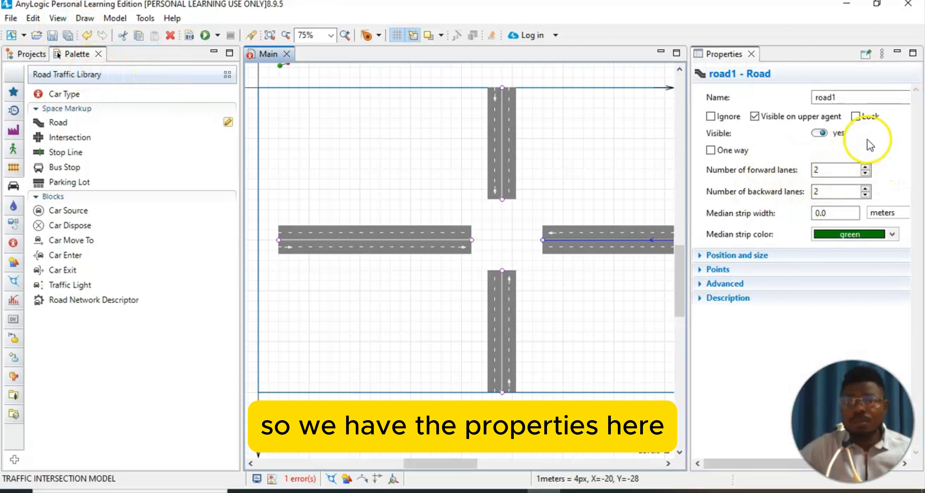
left_click(855, 98)
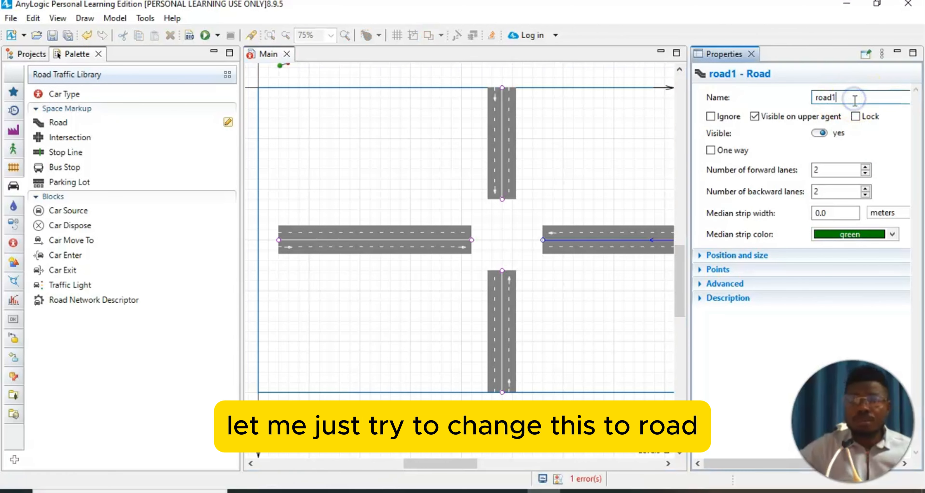
key("BackSpace")
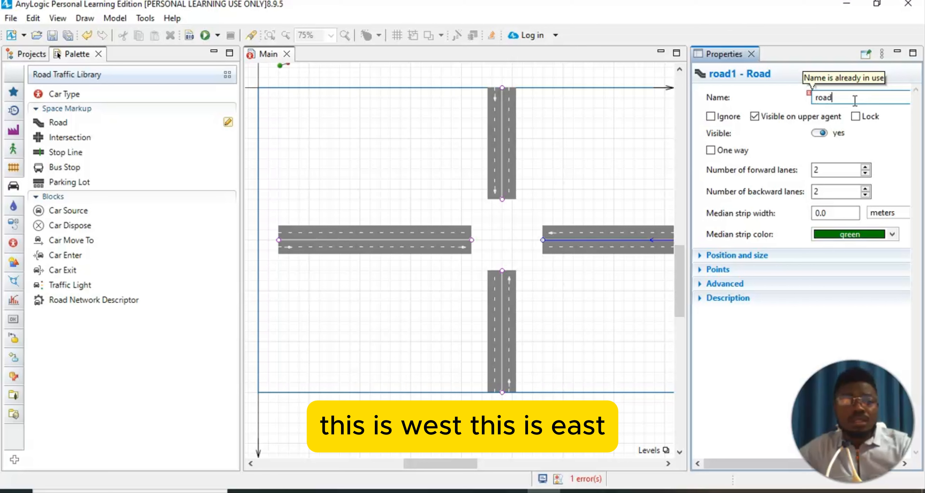
type("E")
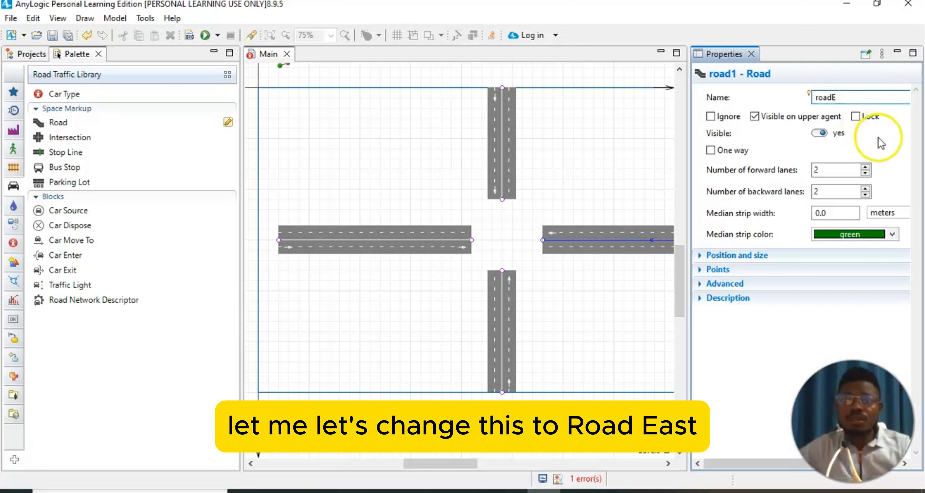
key("Return")
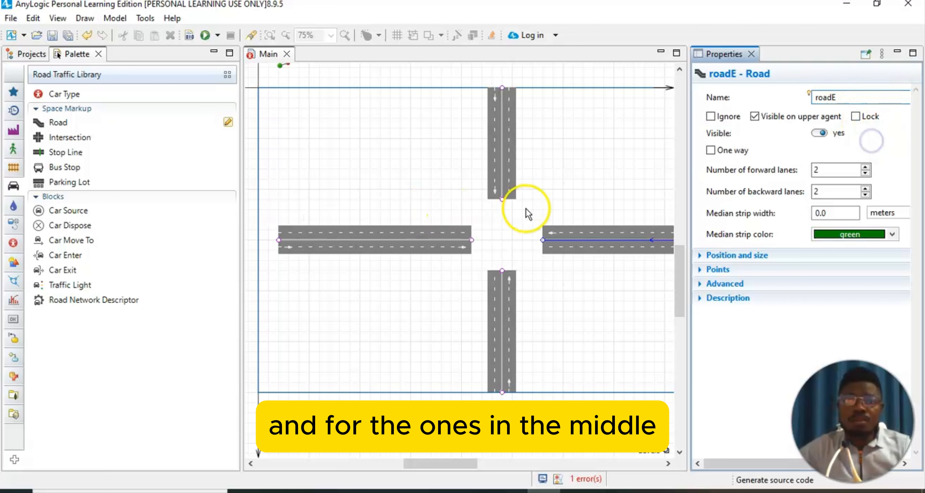
Step: Set the east road to 3 forward lanes and 3 backward lanes
left_click(866, 166)
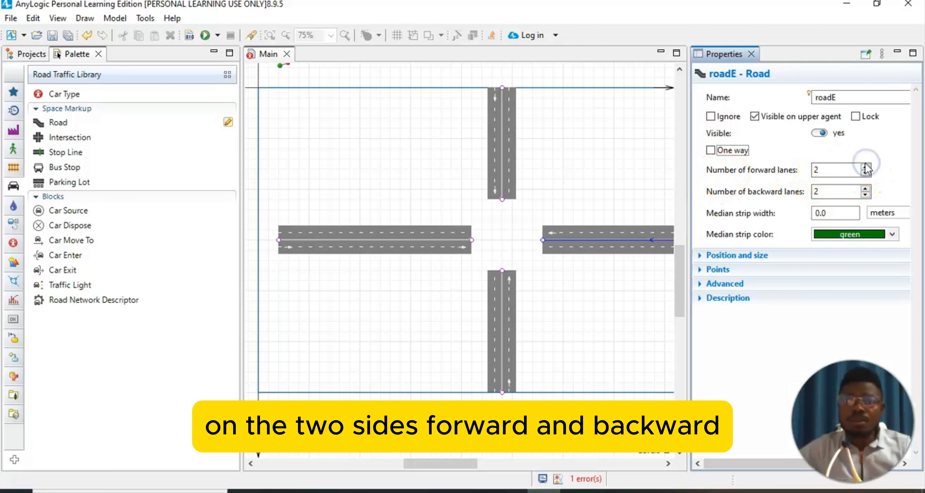
left_click(865, 167)
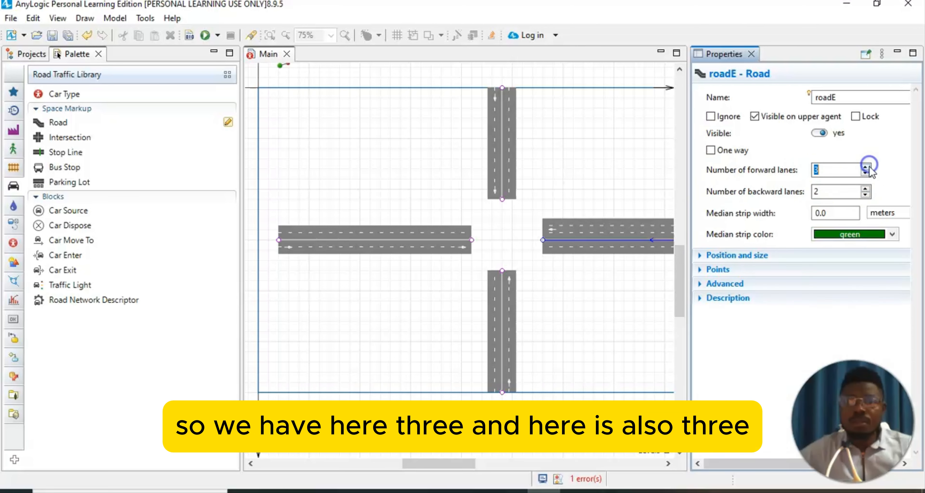
left_click(866, 188)
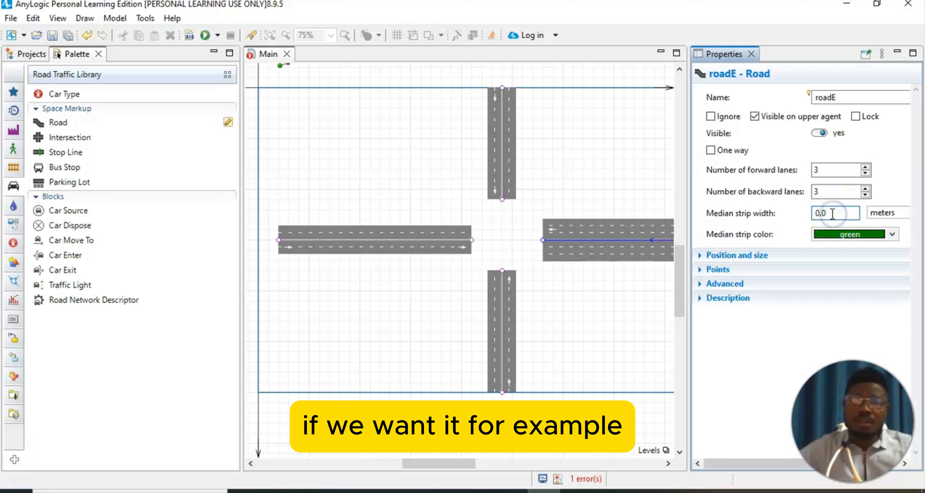
Step: Try a median strip width of 10 meters on the east road and restore it to 0
key("BackSpace")
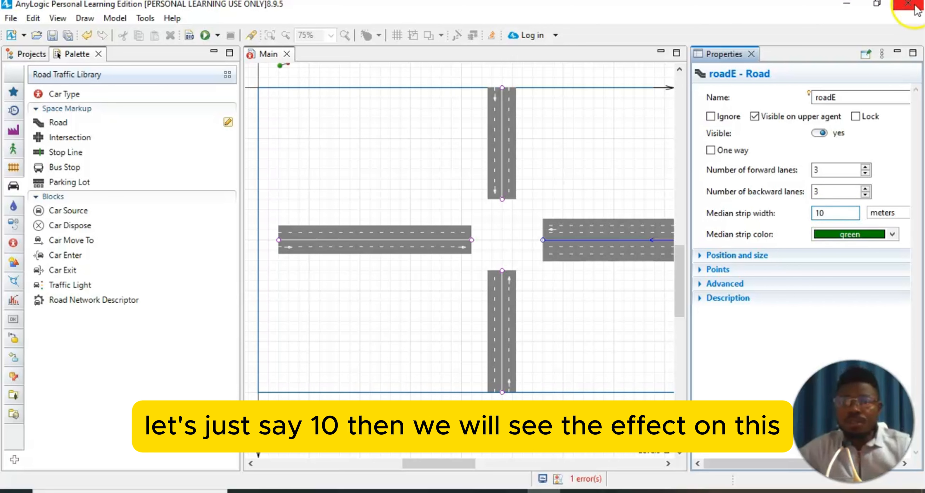
left_click(892, 124)
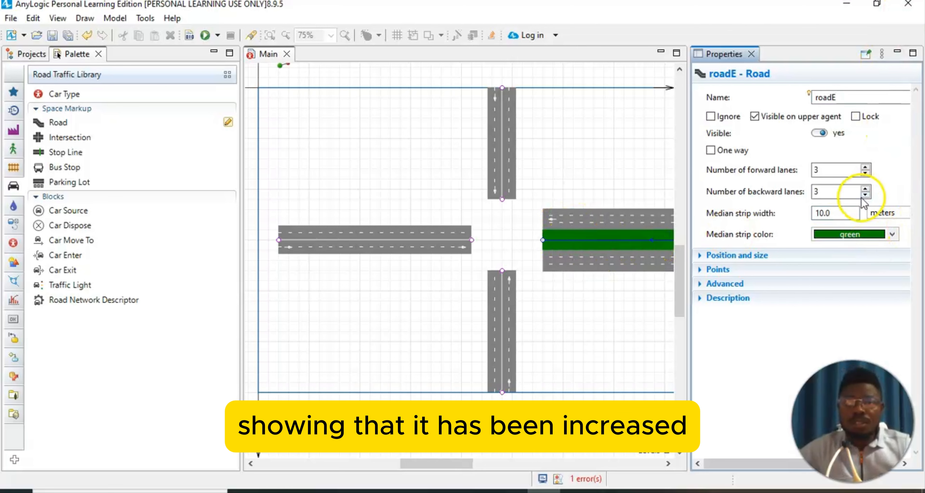
left_click(849, 212)
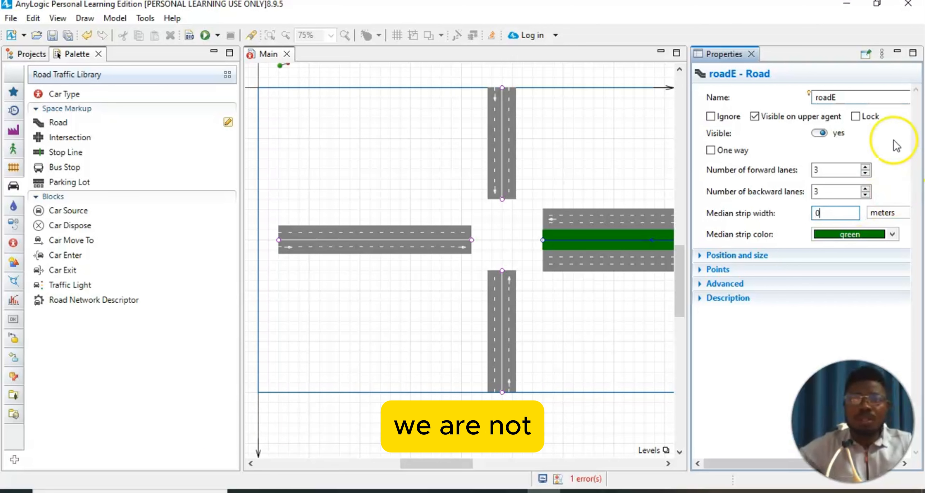
left_click(879, 142)
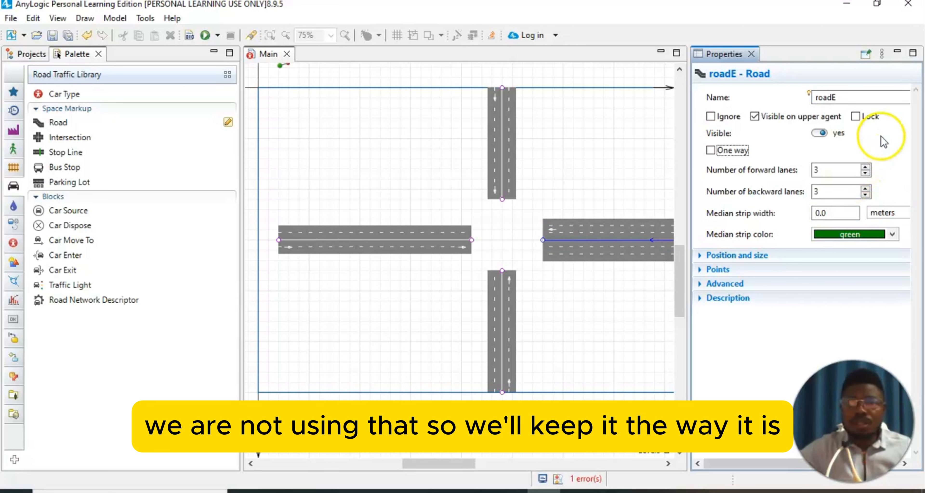
Step: Examine the east road's position coordinates and its list of points, and close its properties
left_click(731, 256)
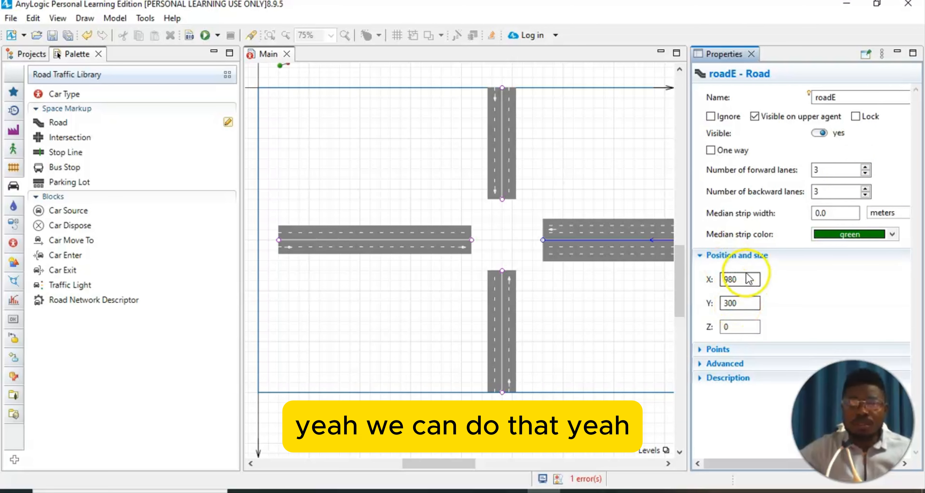
left_click(729, 255)
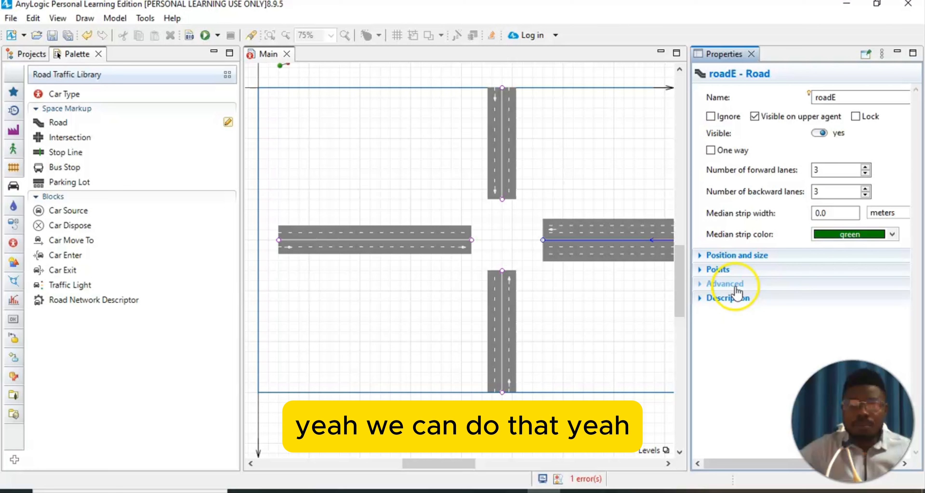
left_click(719, 269)
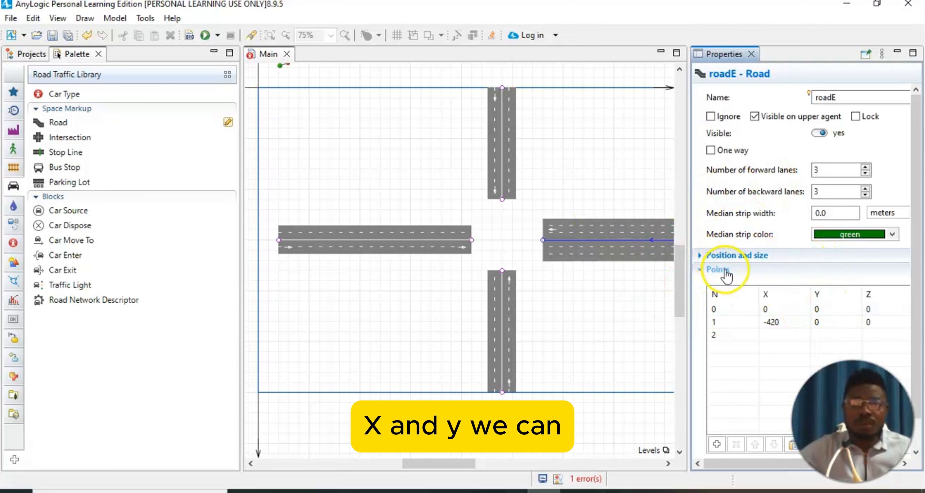
left_click(718, 270)
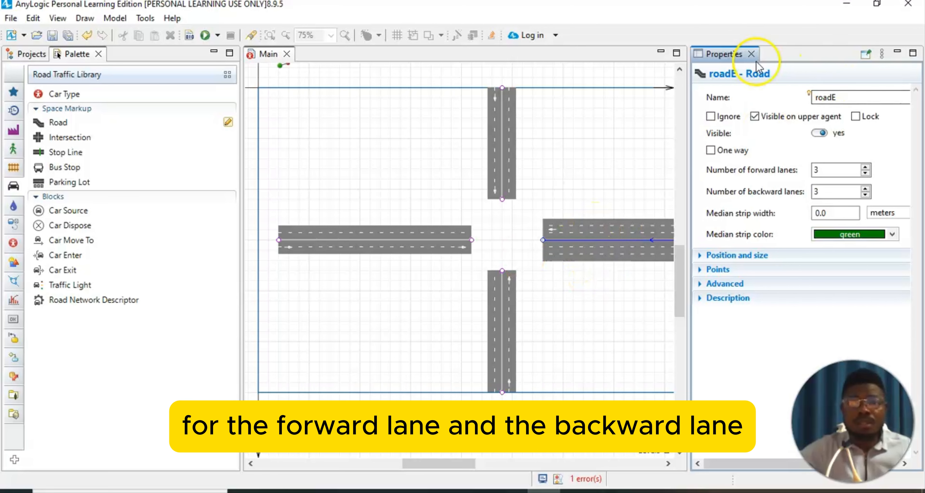
left_click(751, 54)
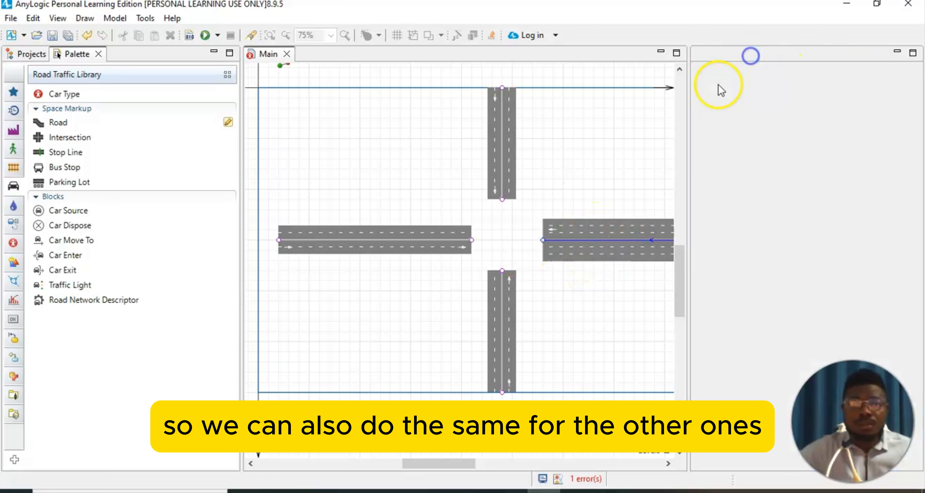
Step: Set the horizontal road on the west side to 3 forward lanes and 3 backward lanes
left_click(392, 245)
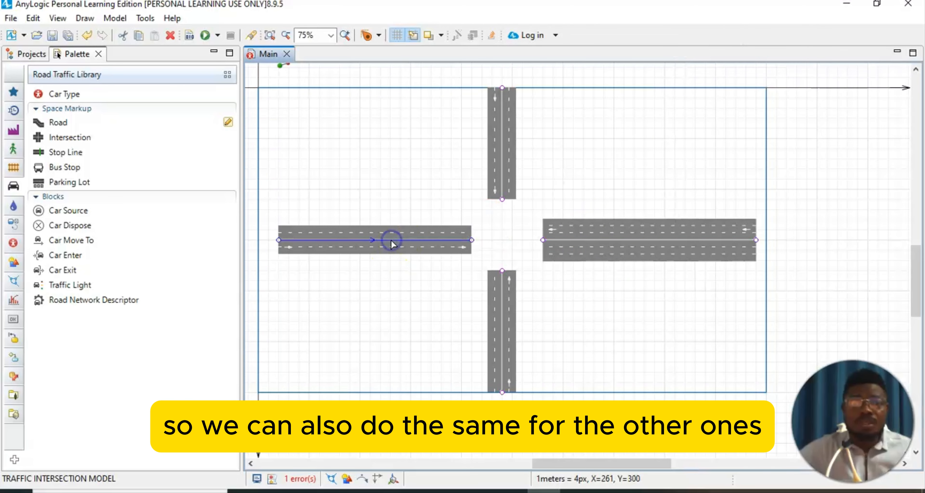
left_click(58, 19)
left_click(72, 46)
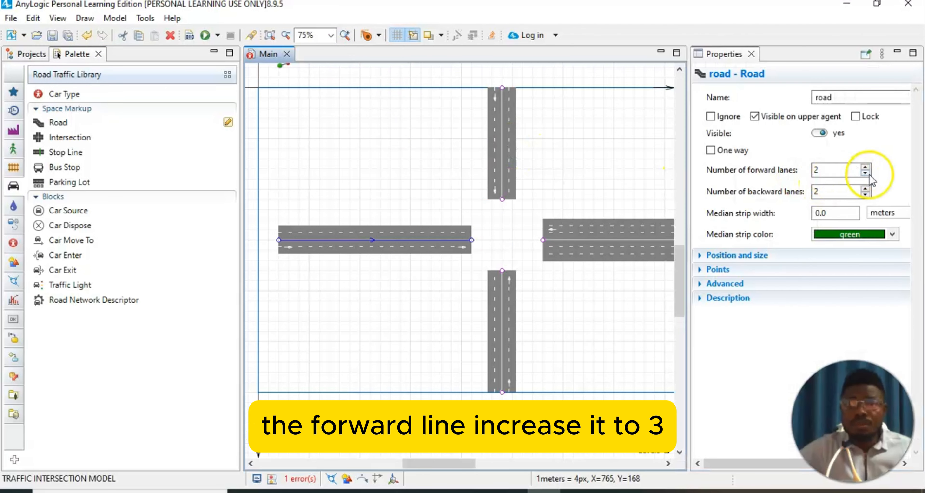
left_click(866, 167)
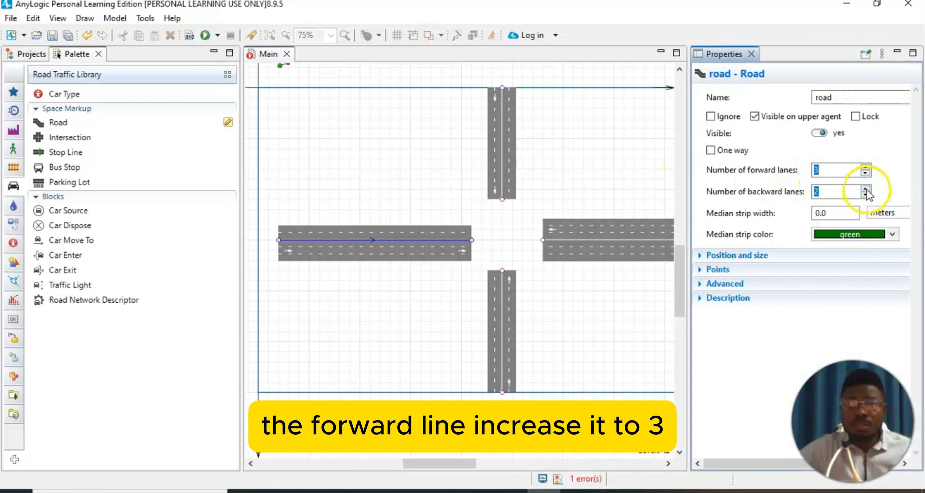
left_click(865, 189)
left_click(906, 159)
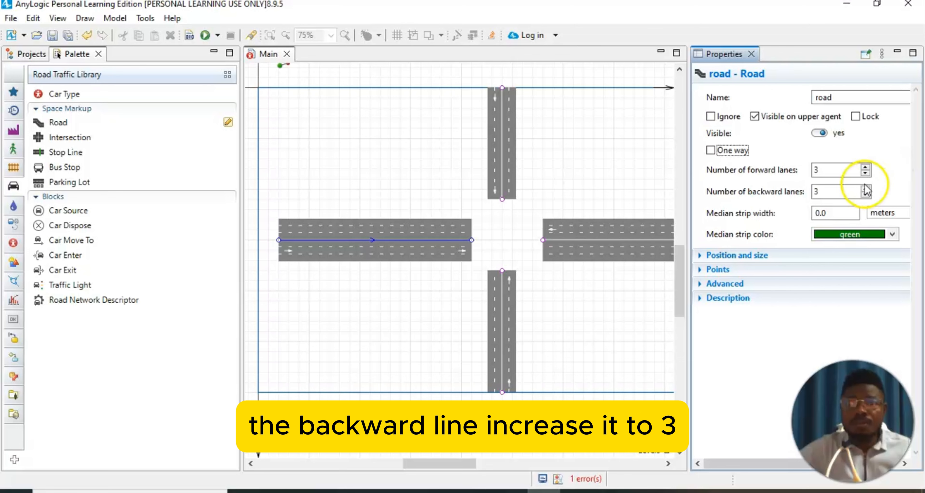
Step: Rename the west road as roadW and close its properties
left_click(854, 101)
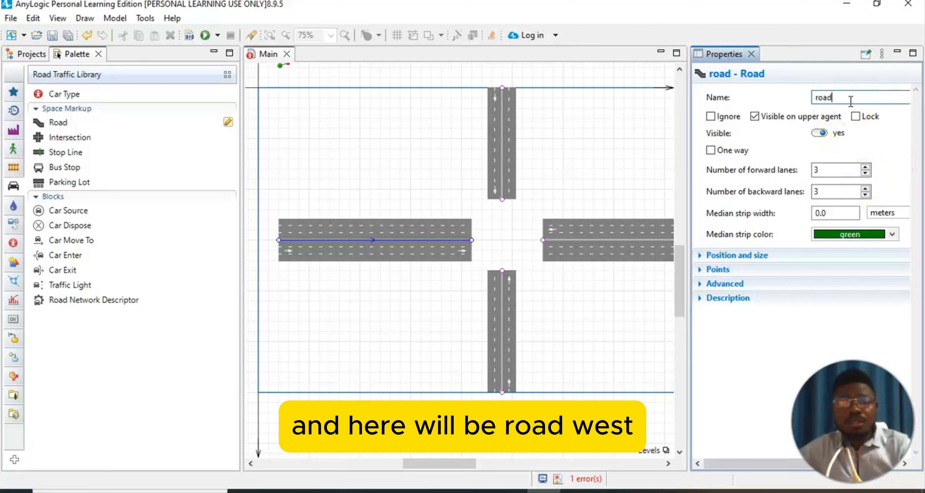
type("W")
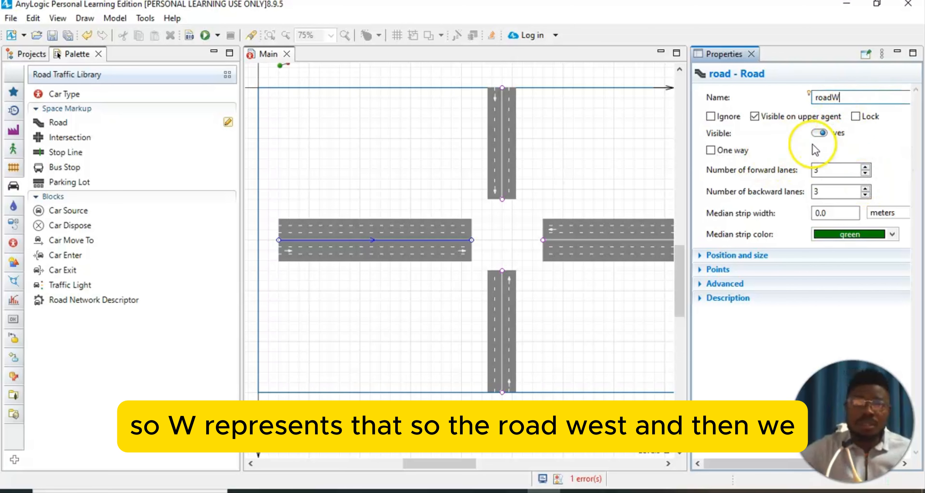
left_click(887, 153)
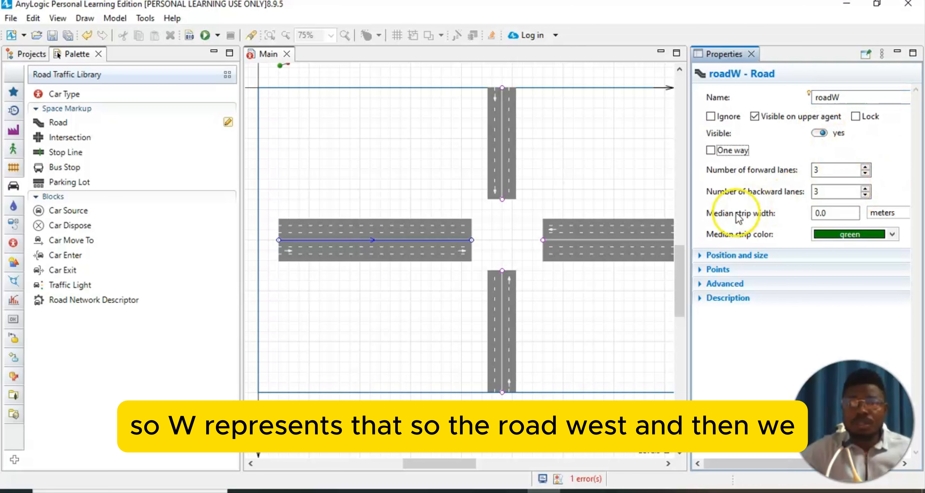
left_click(754, 55)
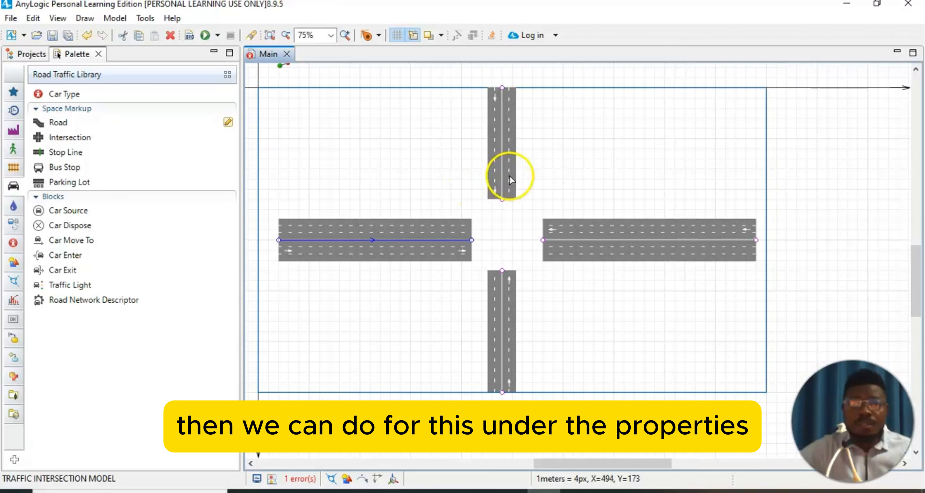
Step: Make the vertical road north of the junction one way and rename it as roadN
left_click(502, 177)
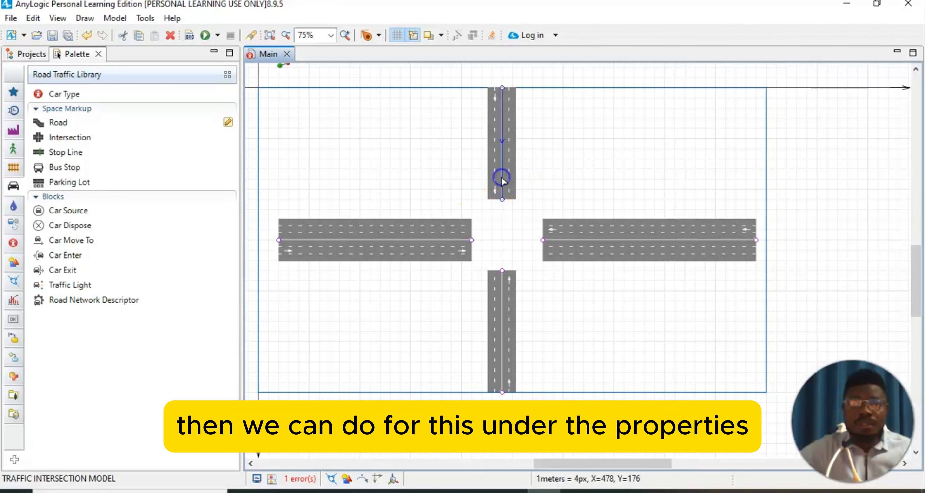
left_click(62, 19)
left_click(86, 49)
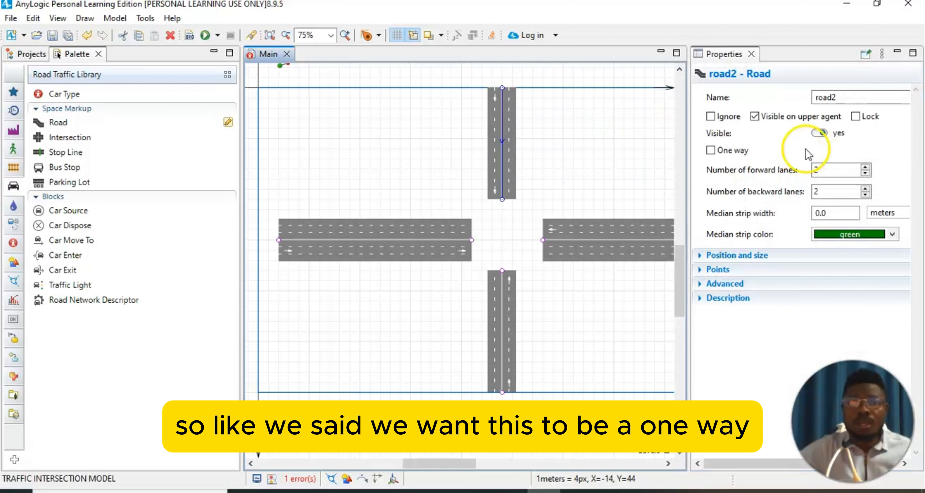
left_click(711, 150)
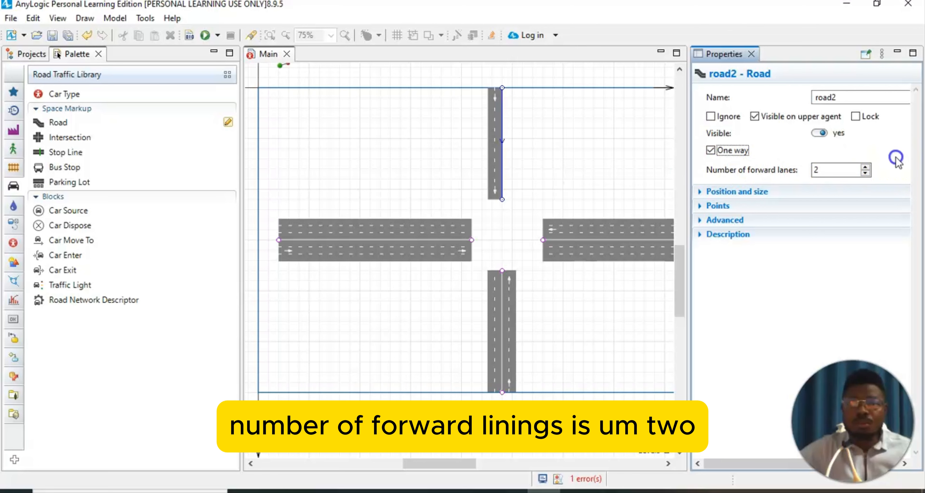
left_click(840, 97)
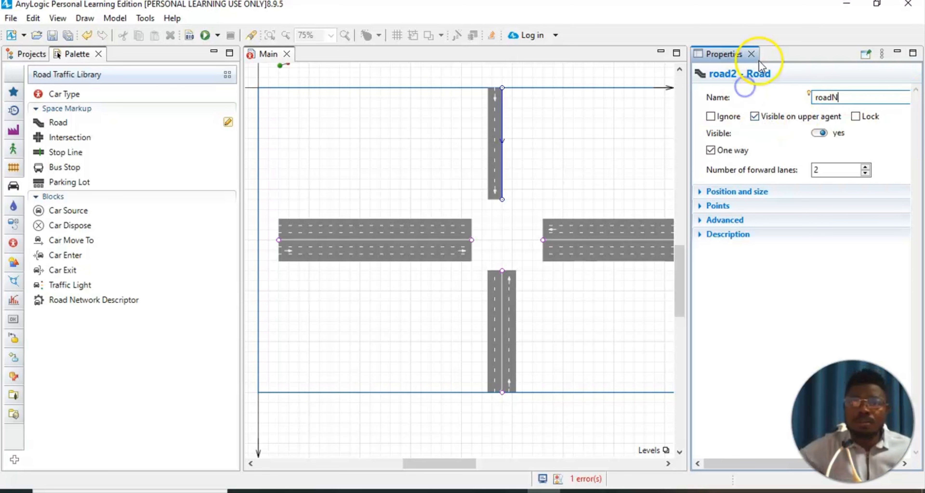
left_click(752, 55)
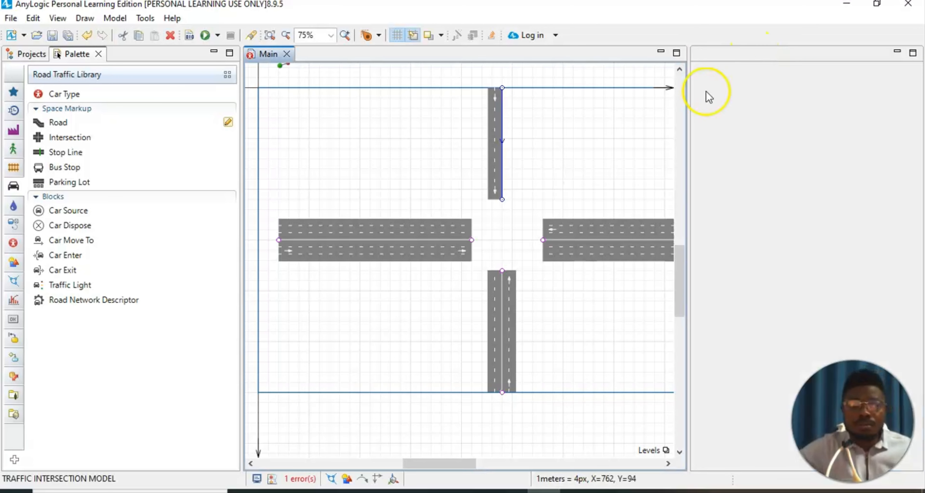
Step: Rename the vertical road south of the junction as roadS
left_click(507, 311)
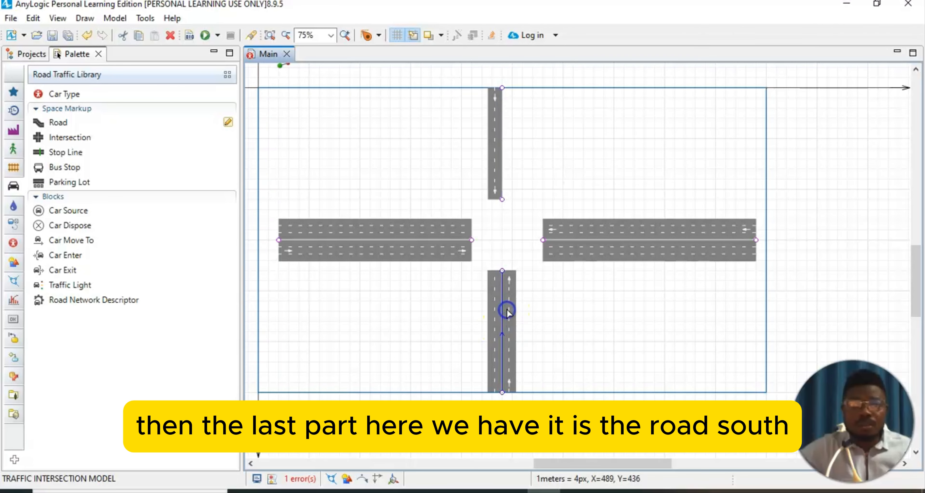
left_click(58, 18)
left_click(80, 63)
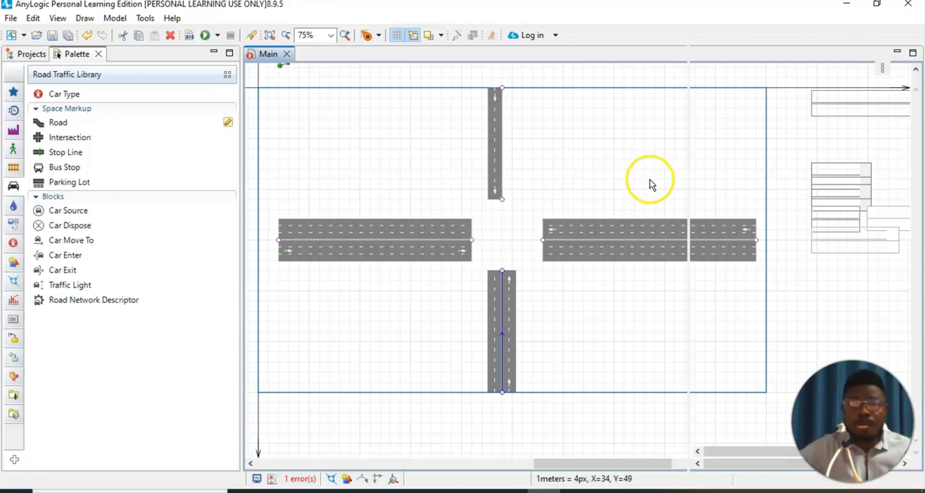
left_click(856, 97)
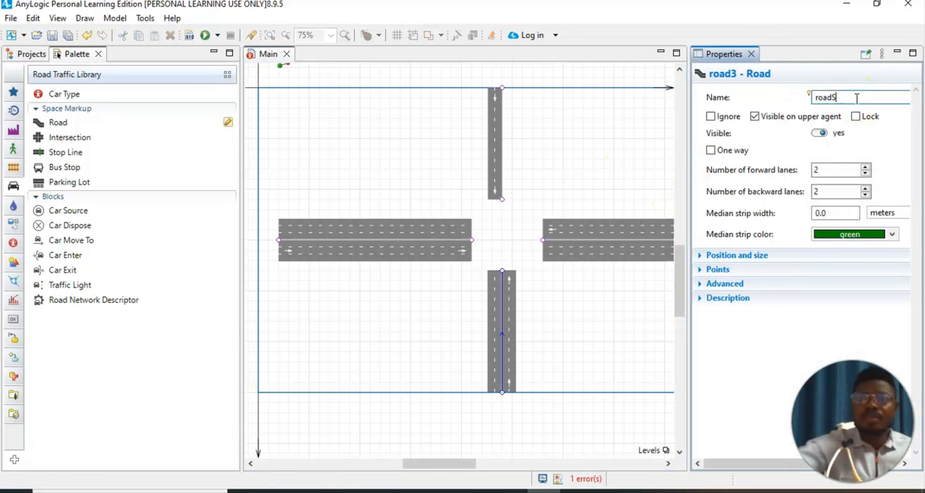
Step: Complete the name roadS, make that road one way with 2 forward lanes, and close its properties
type("S")
left_click(724, 151)
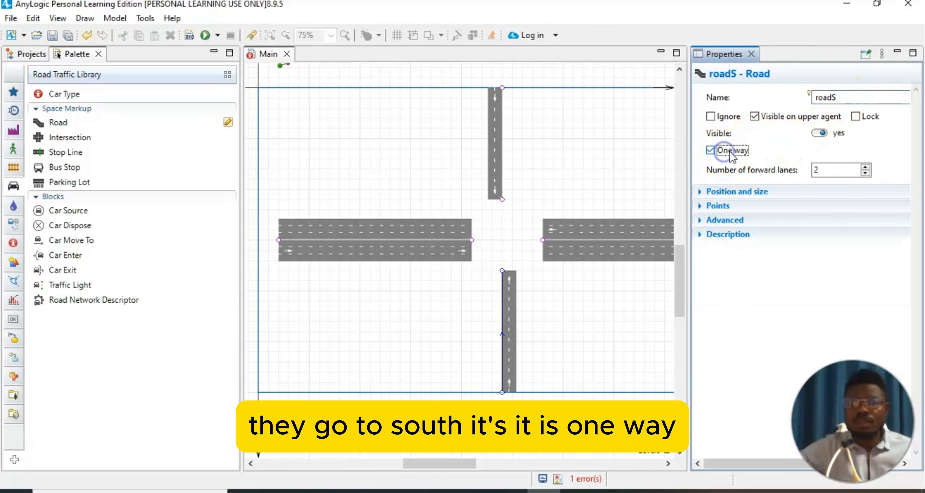
left_click(865, 173)
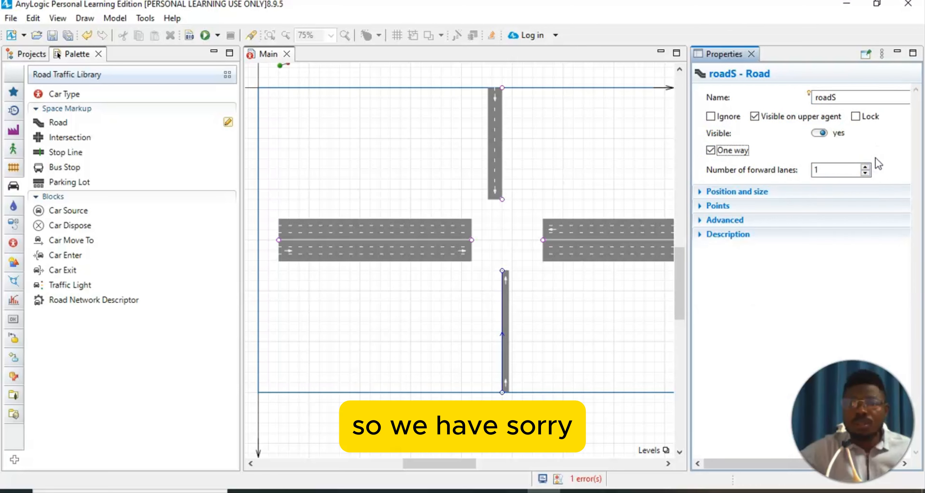
left_click(866, 167)
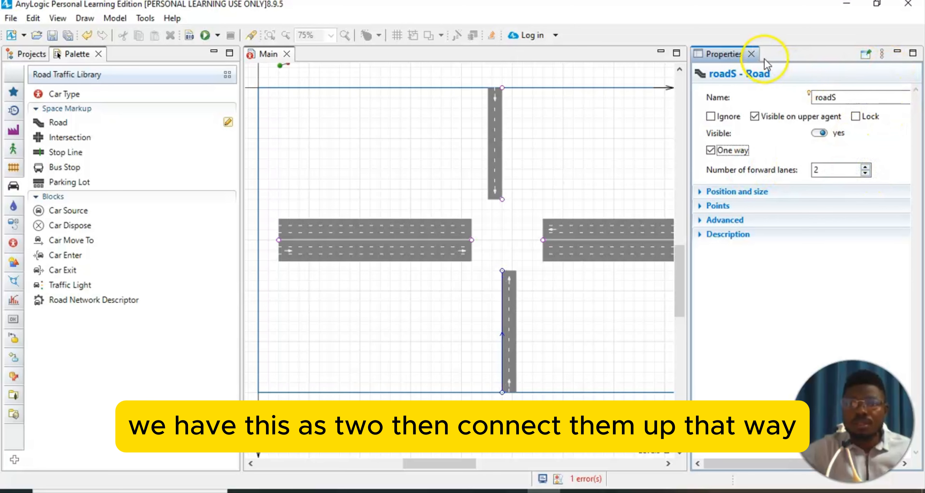
left_click(752, 56)
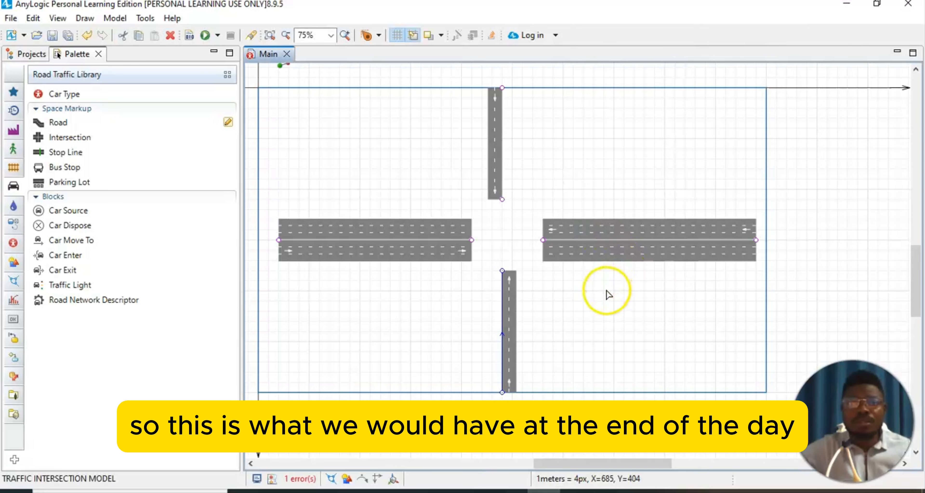
Step: Shift the north and south roads so they line up vertically in the gap between the west and east roads
left_click_drag(496, 175, 512, 171)
left_click(506, 289)
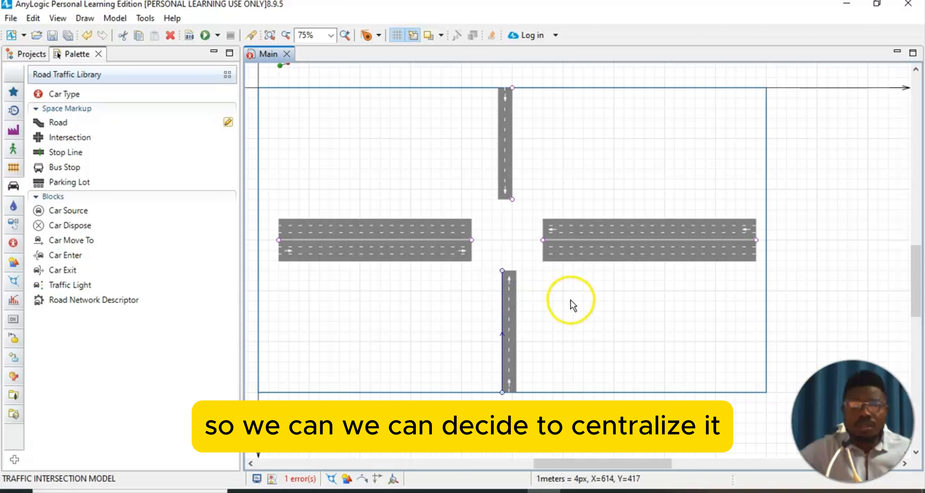
left_click_drag(502, 331, 492, 343)
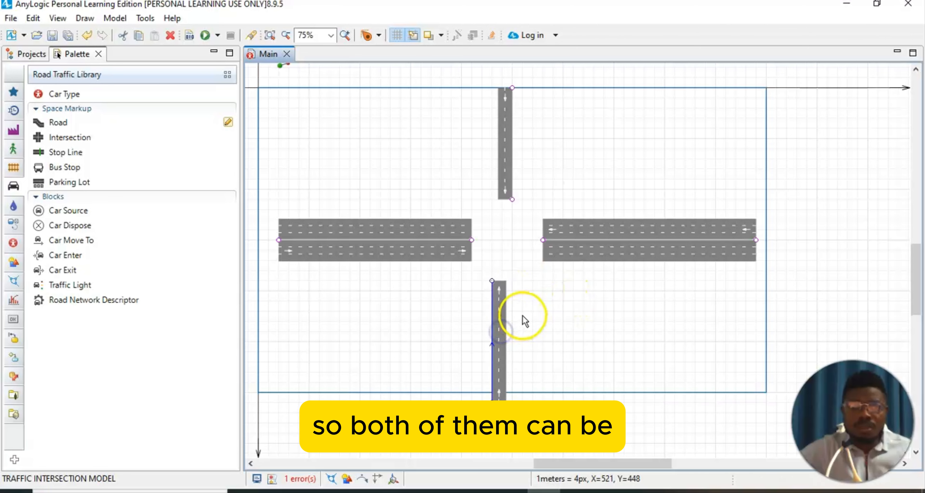
left_click(556, 314)
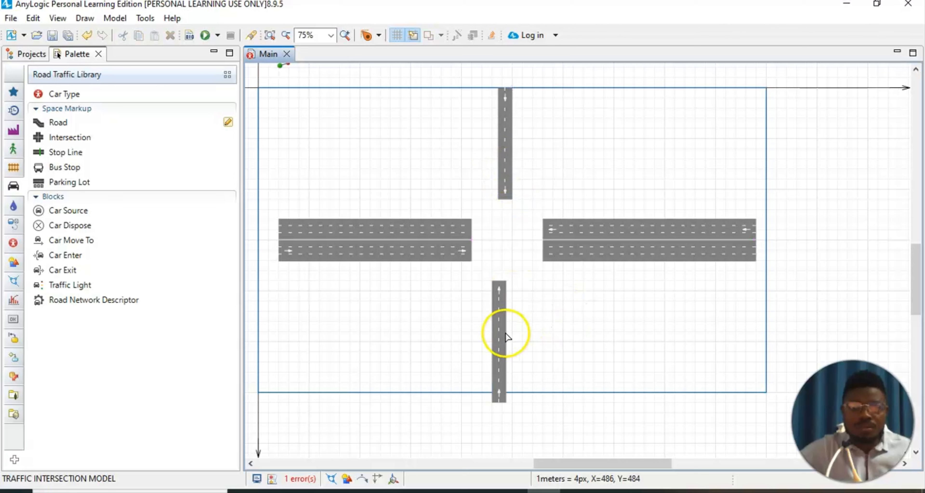
left_click_drag(498, 332, 510, 333)
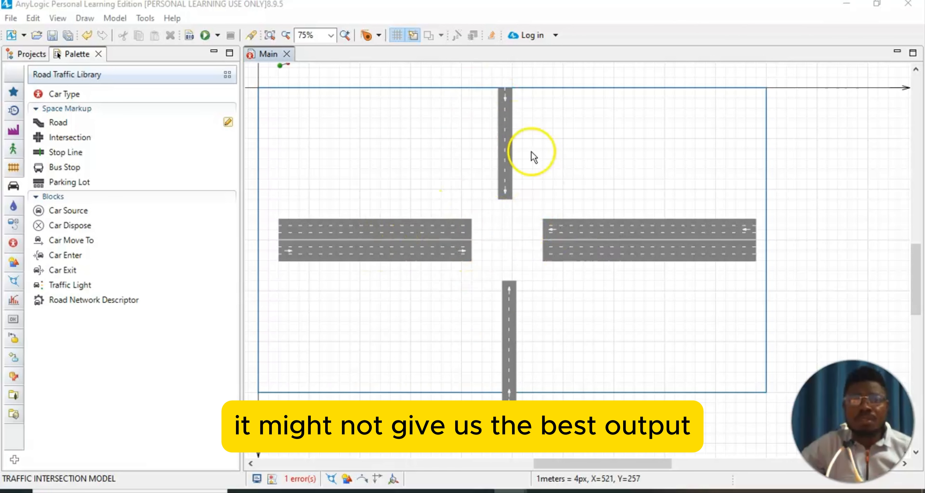
Step: Turn off the one-way option for the north road and close its properties
left_click(504, 173)
key("ctrl+a")
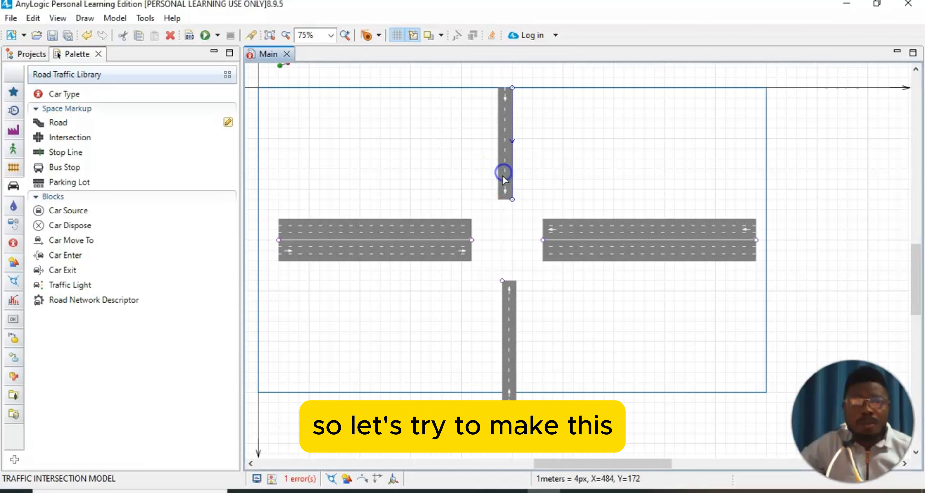
left_click(58, 18)
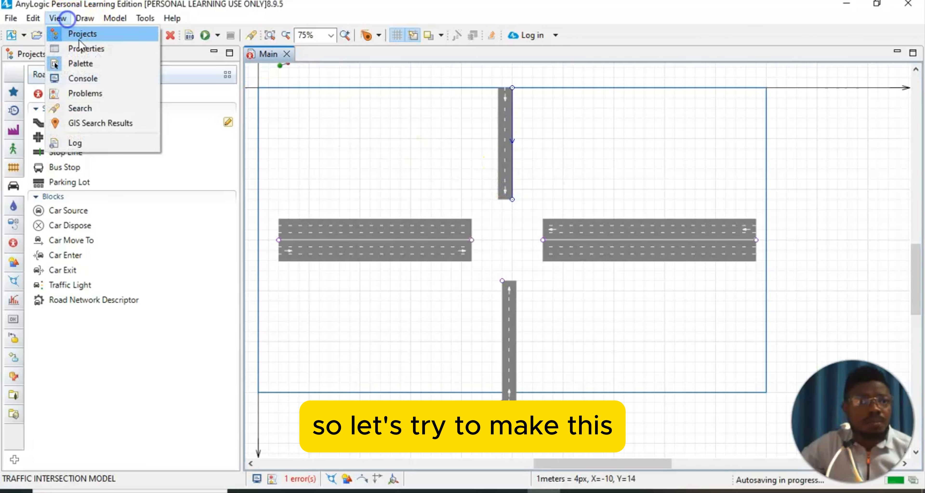
left_click(85, 46)
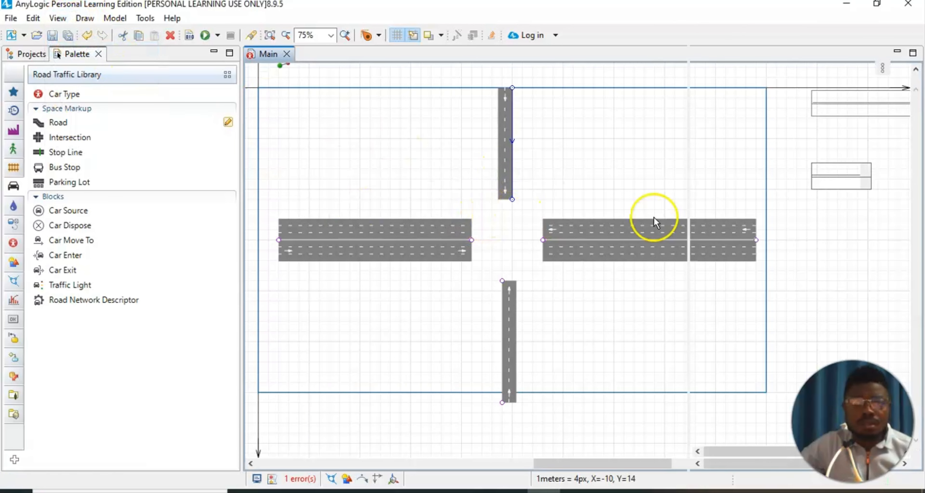
left_click(725, 151)
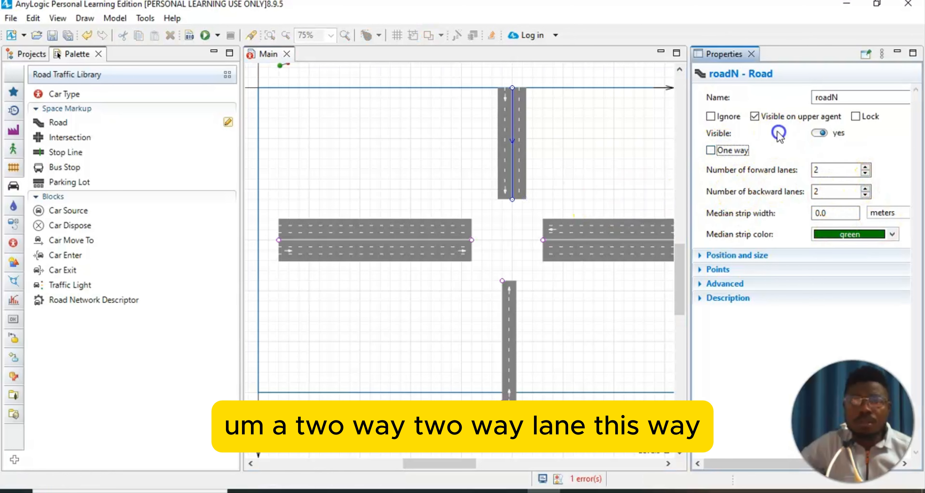
left_click(752, 54)
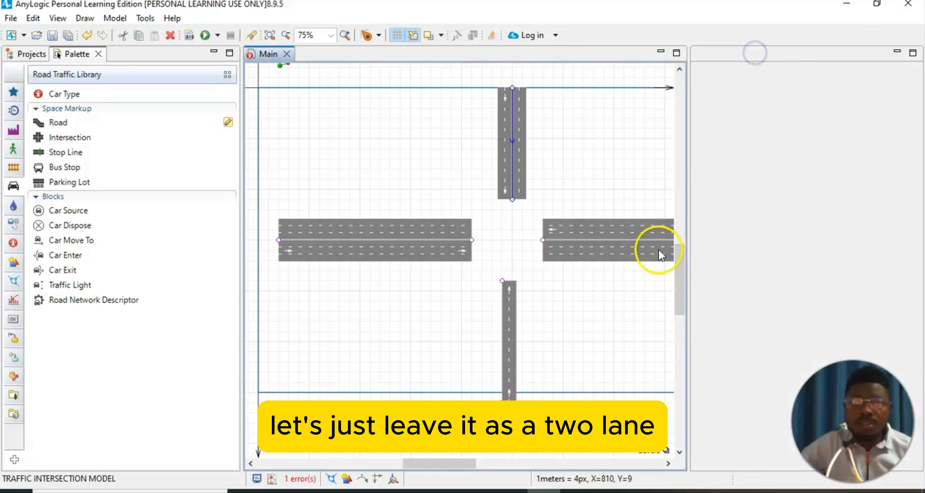
Step: Turn off the one-way option for the south road and move it into line with the north road
left_click(497, 309)
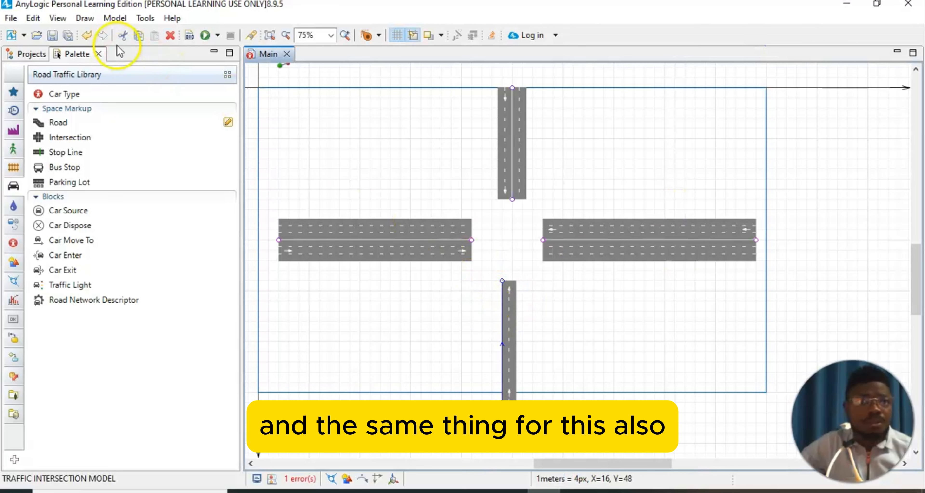
left_click(58, 18)
left_click(95, 48)
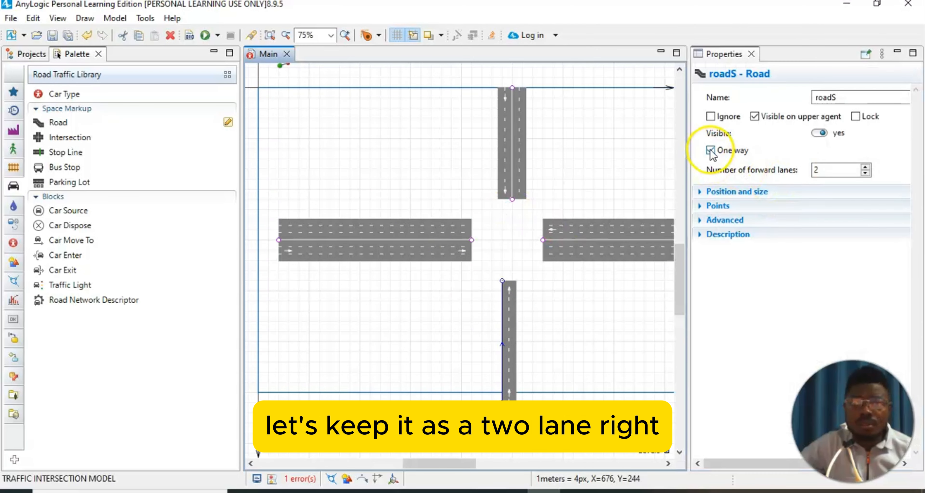
left_click(711, 150)
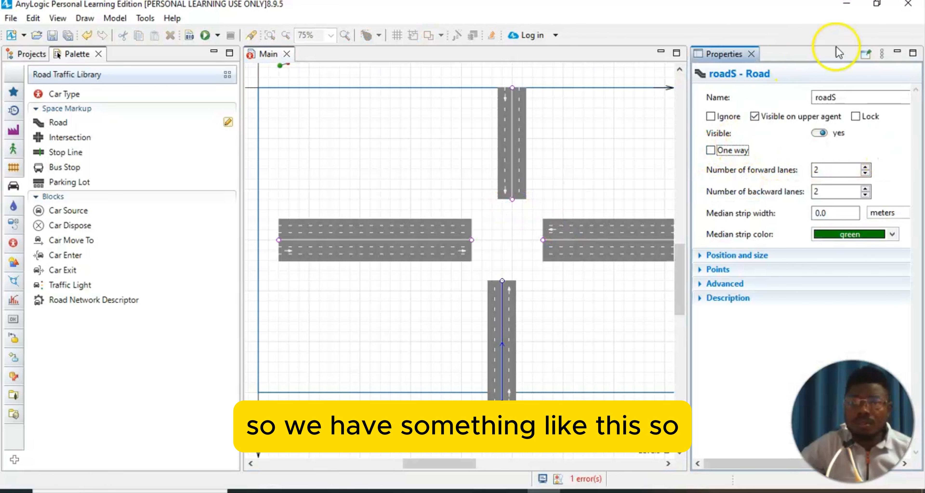
left_click(756, 55)
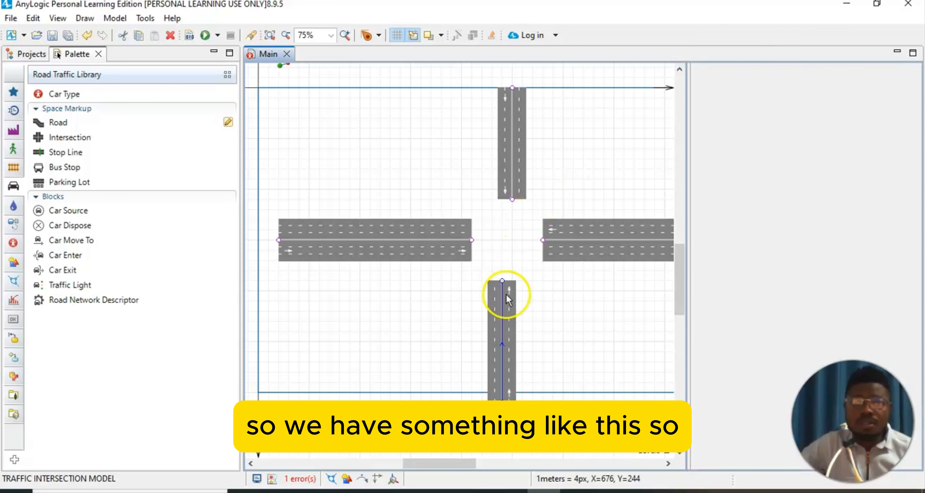
left_click(512, 308)
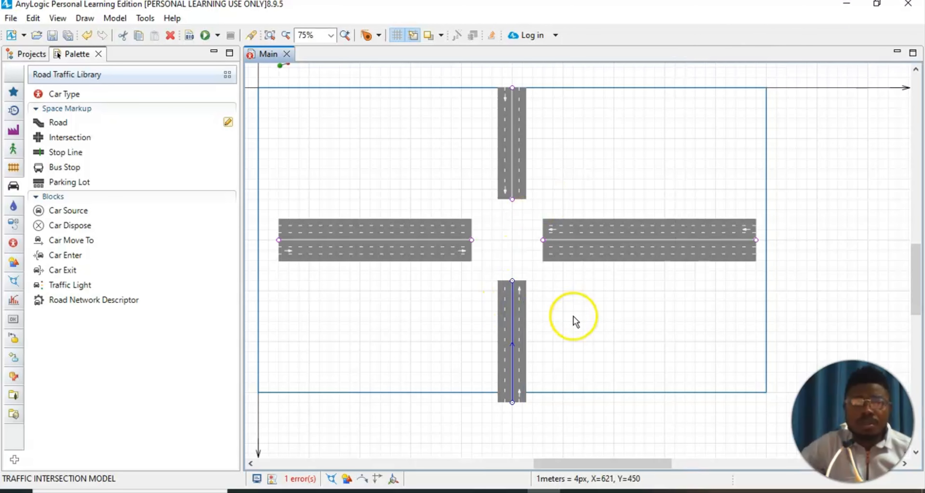
left_click(573, 315)
Step: Move the east road slightly away from the junction and extend its outer end farther east past the frame
left_click(589, 248)
left_click_drag(588, 247, 608, 244)
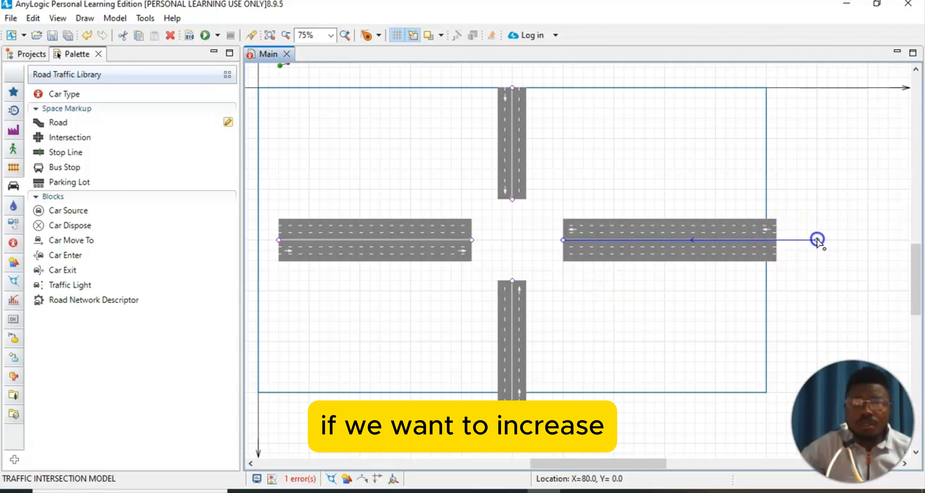
left_click_drag(816, 240, 837, 240)
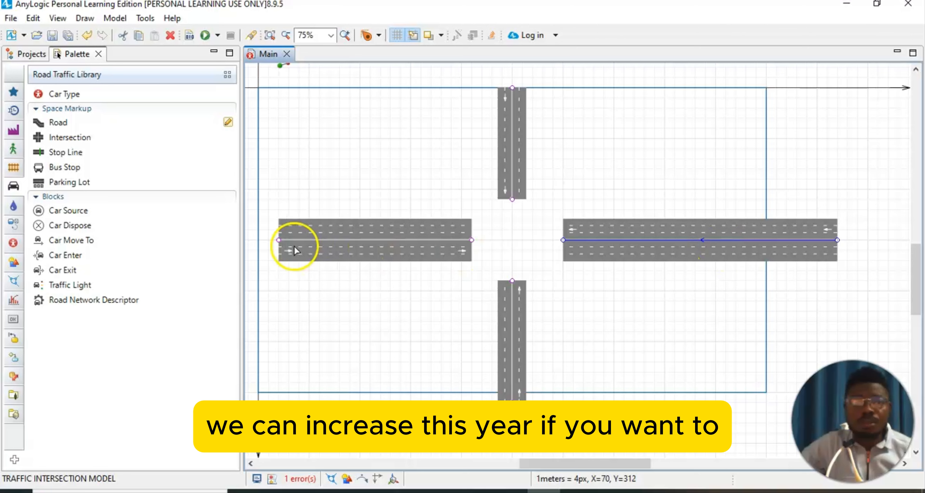
Step: Extend the west road to the frame's west edge and shift the east road slightly back towards the junction
left_click(278, 241)
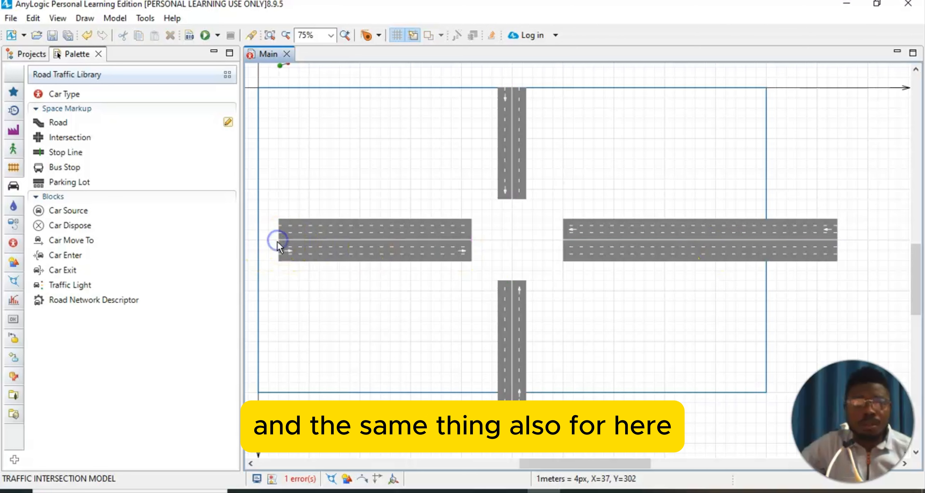
left_click(282, 243)
left_click_drag(280, 243, 260, 241)
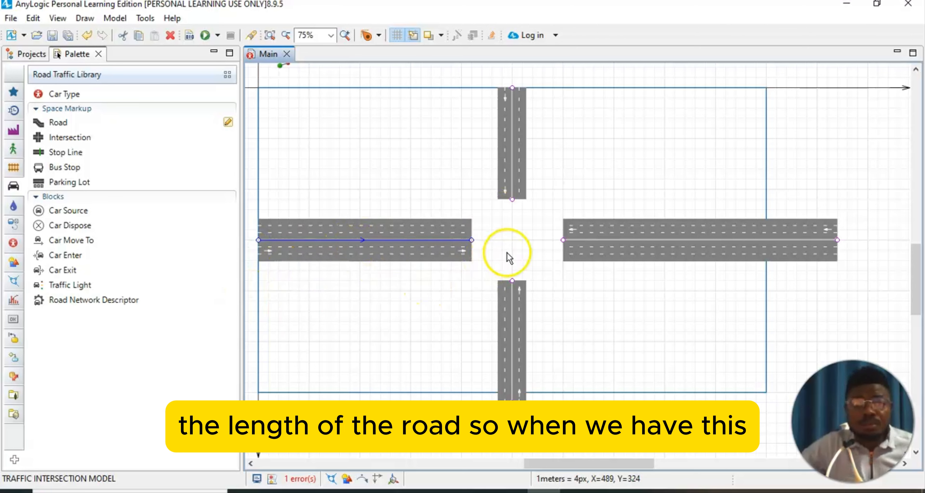
left_click(632, 239)
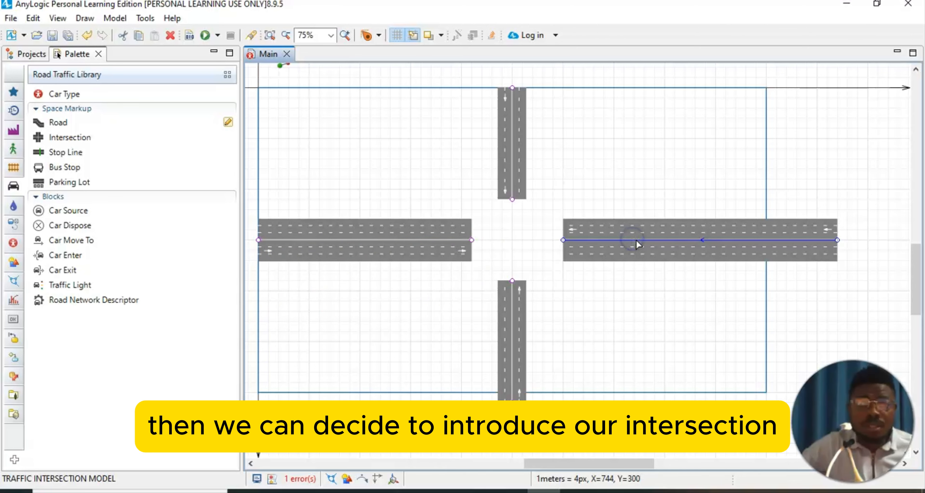
left_click_drag(636, 239, 626, 241)
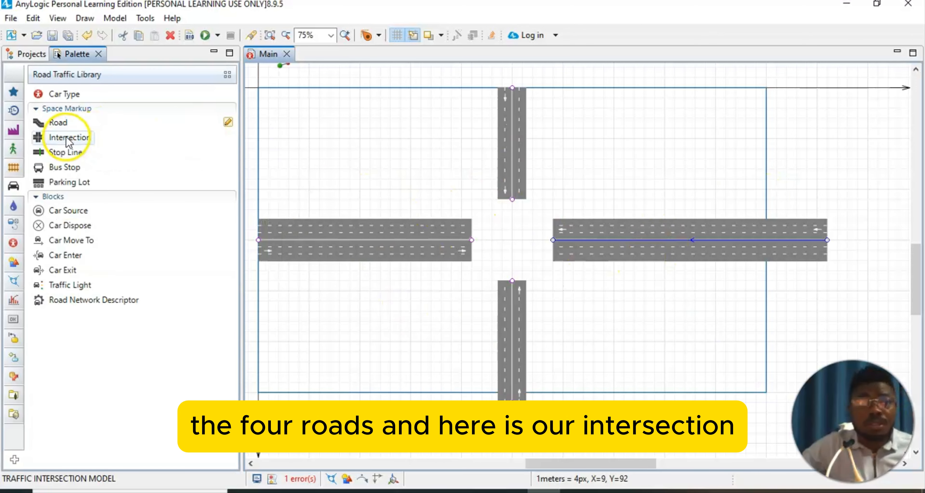
Step: Place an Intersection element in the centre of the gap between the four roads
left_click(52, 141)
left_click_drag(60, 139, 317, 211)
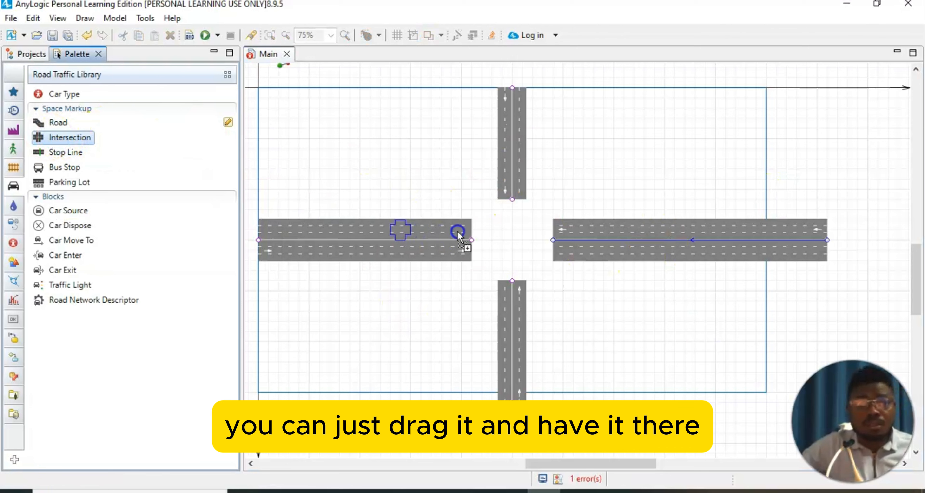
left_click_drag(457, 231, 511, 241)
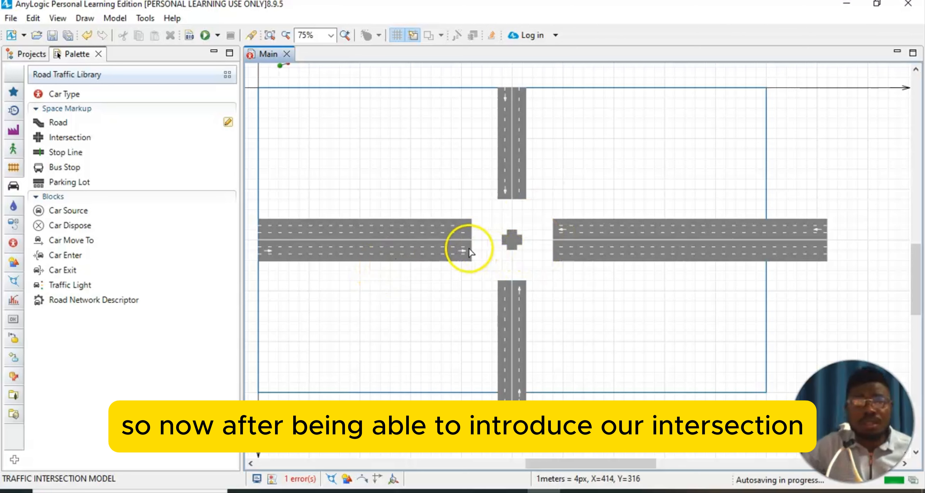
Step: Try extending the west road's inner end to the centre of the intersection, and undo the change
left_click(454, 242)
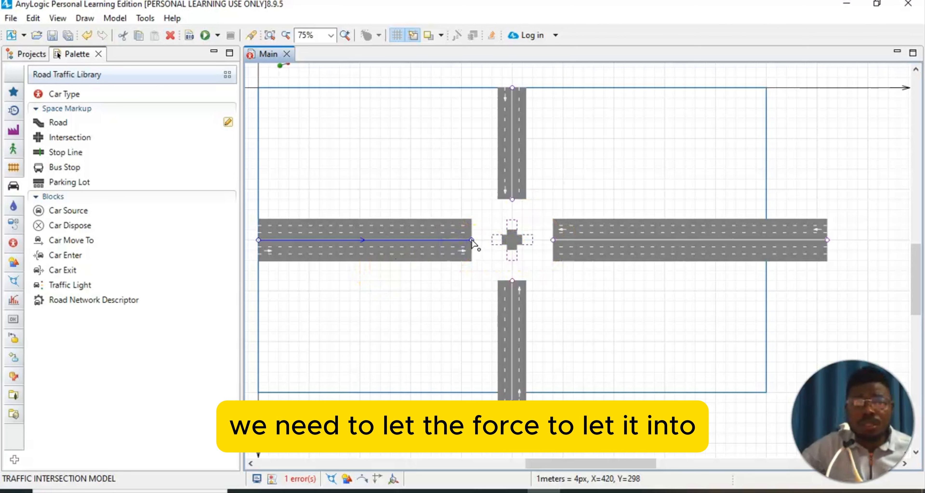
left_click_drag(472, 240, 511, 241)
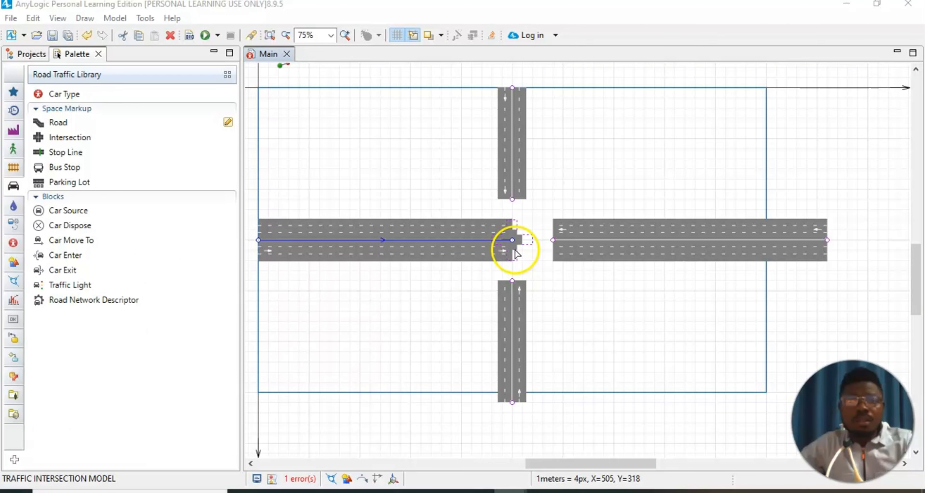
left_click(562, 291)
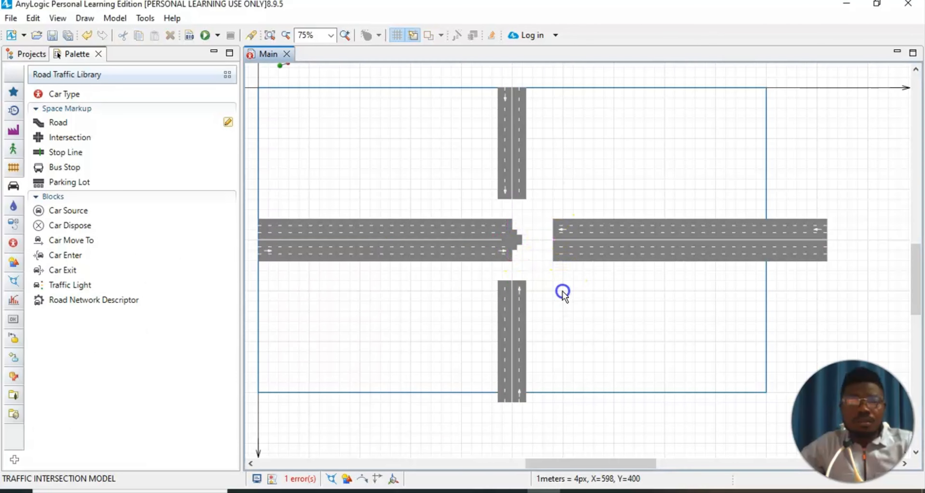
key("ctrl+z")
left_click(532, 261)
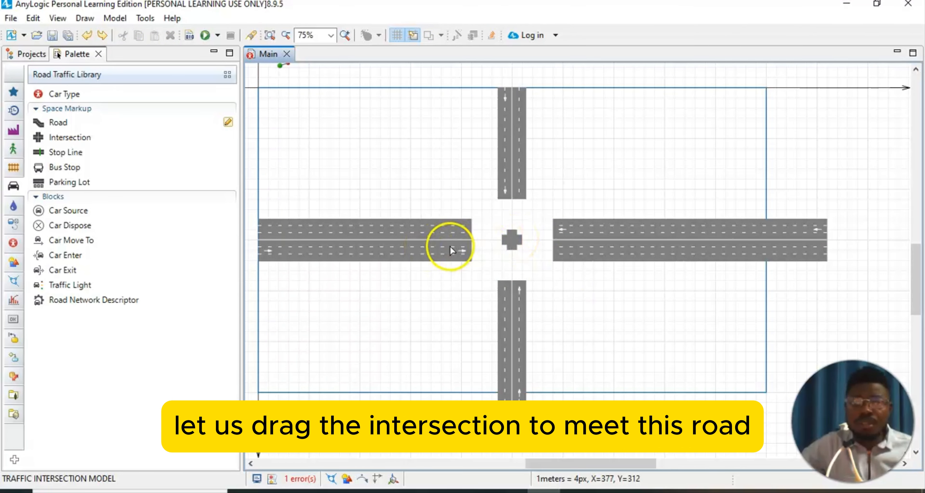
Step: Connect the intersection to the inner end of the west road and shift it slightly farther west
left_click_drag(512, 239, 482, 241)
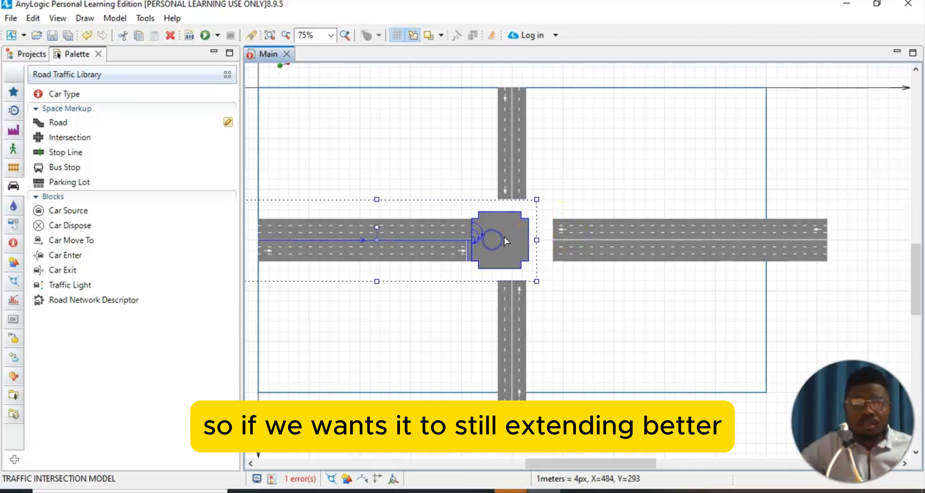
left_click_drag(505, 237, 500, 235)
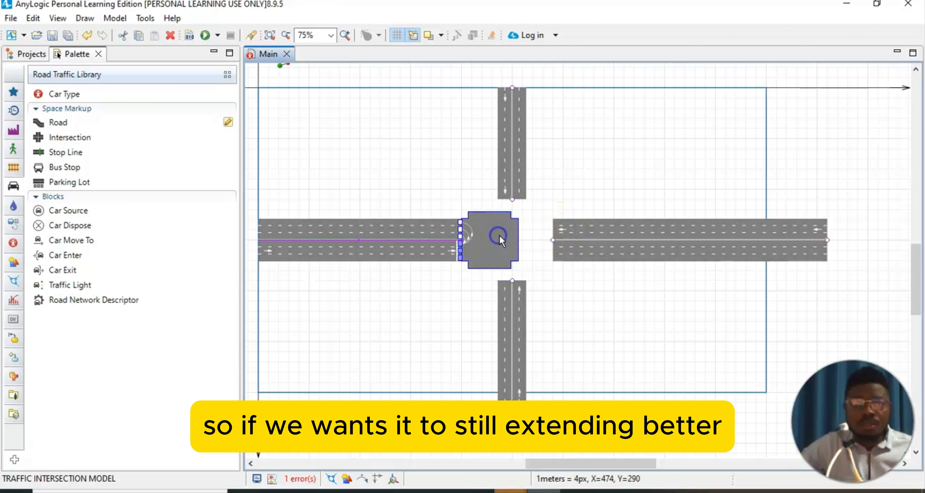
left_click(500, 239)
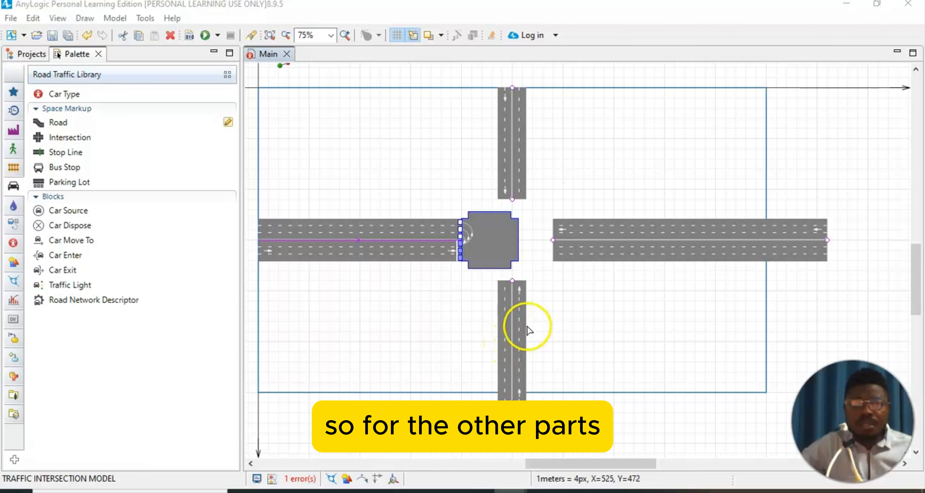
Step: Shift the south road west so its centreline lines up with the middle of the intersection
left_click(516, 345)
left_click_drag(506, 345, 492, 346)
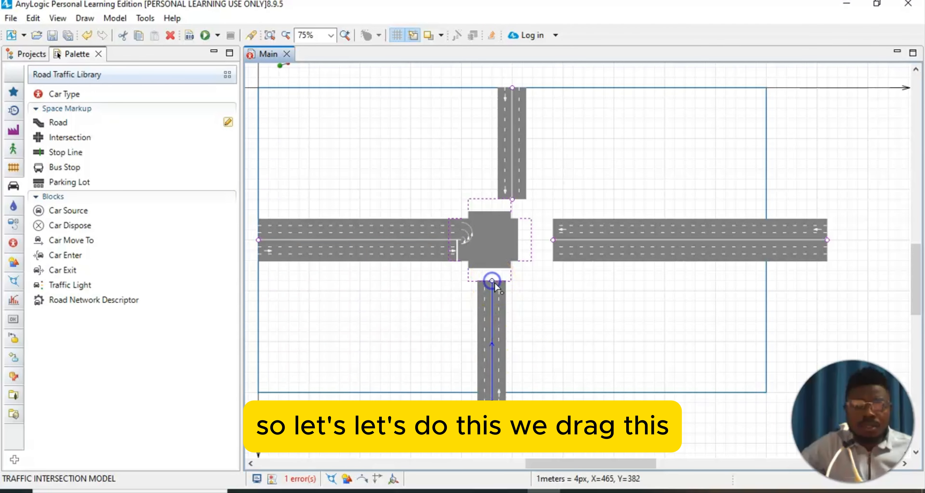
Step: Try connecting the south road's inner end to the intersection's south side, and undo the move
left_click_drag(493, 284, 496, 288)
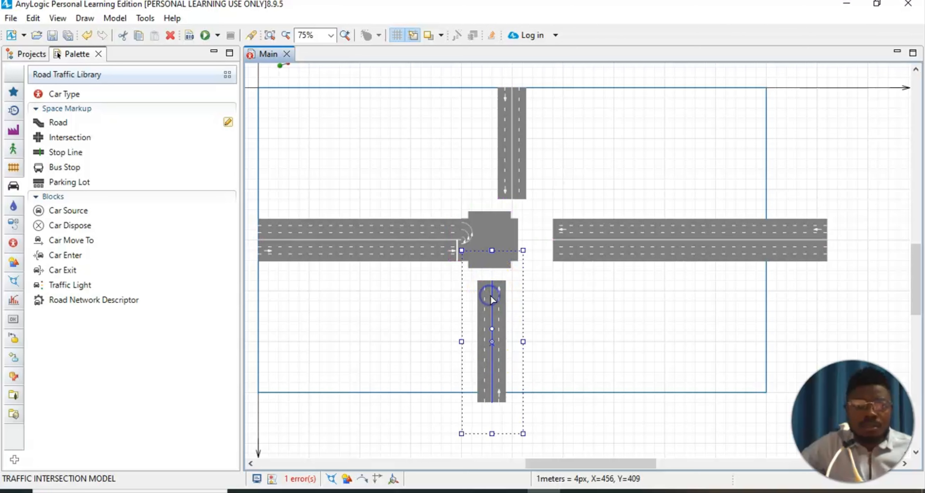
left_click_drag(493, 292, 496, 288)
left_click(498, 292)
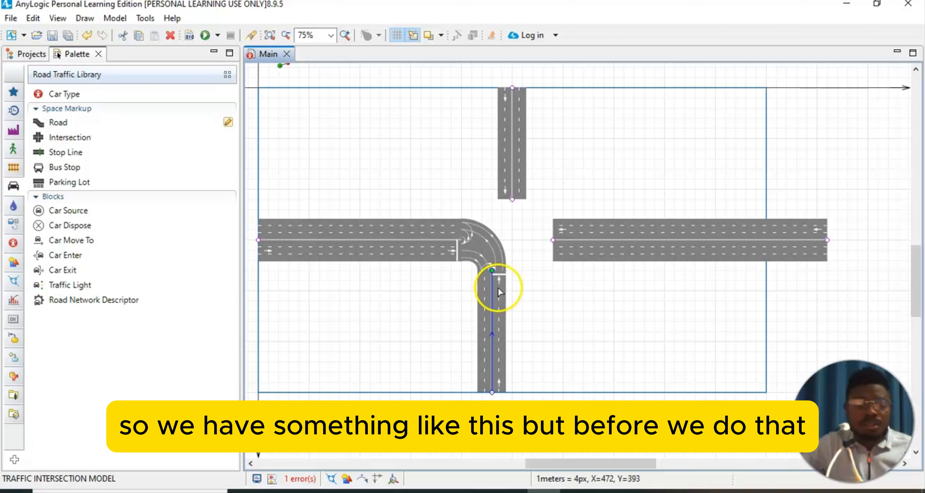
key("ctrl+z")
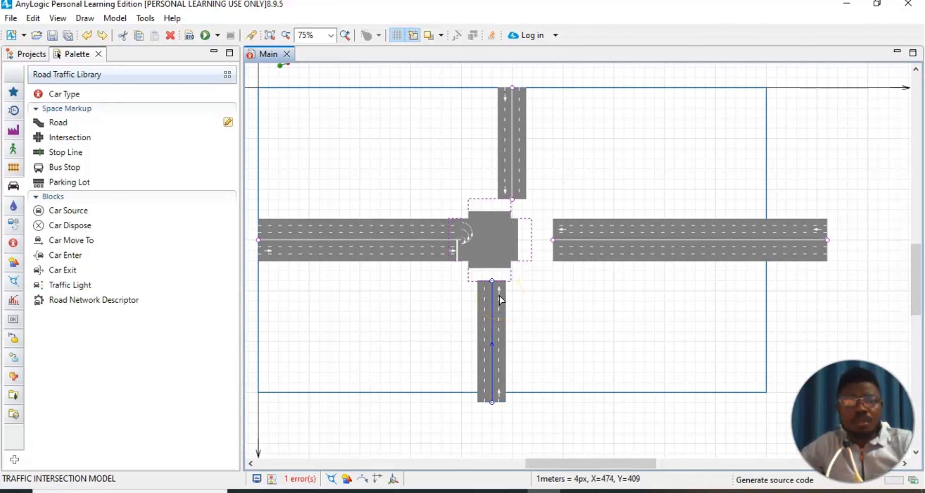
Step: Move the east road west until its inner end connects to the east side of the intersection
left_click(573, 239)
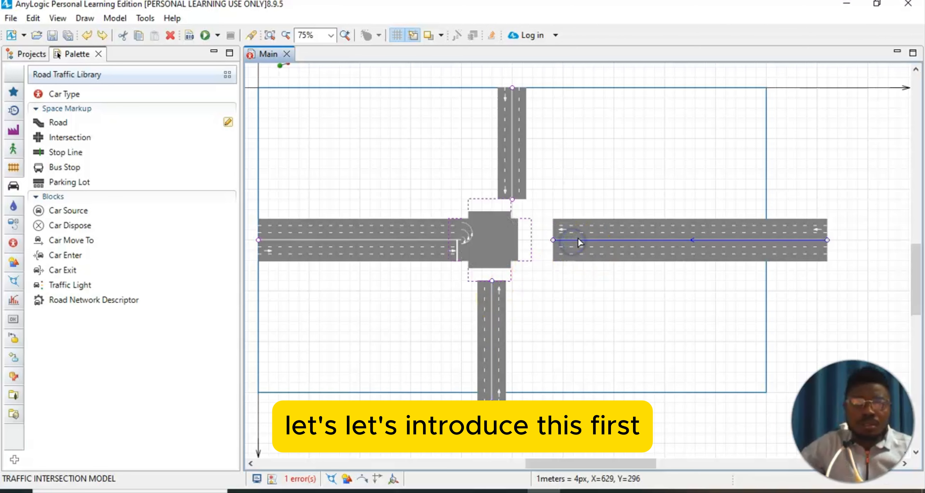
left_click_drag(578, 239, 541, 242)
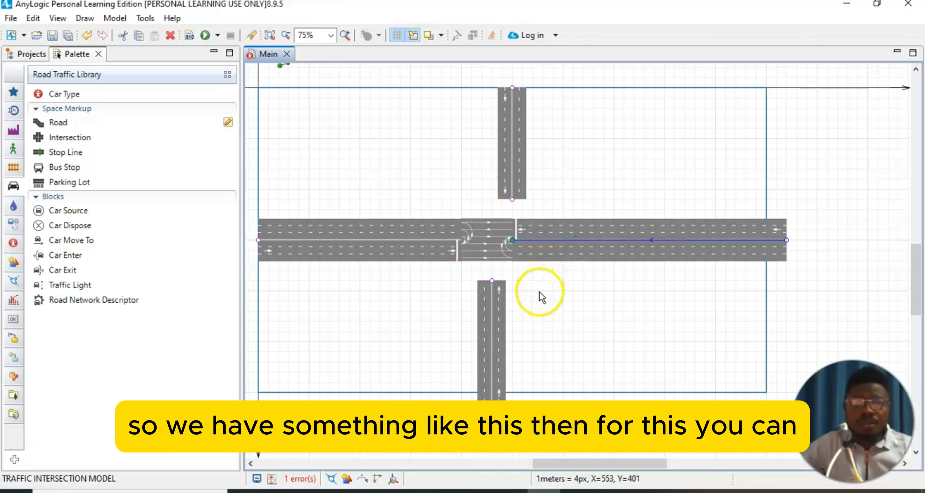
Step: Try moving the south and north roads against the intersection's edges, and undo both moves
left_click(492, 300)
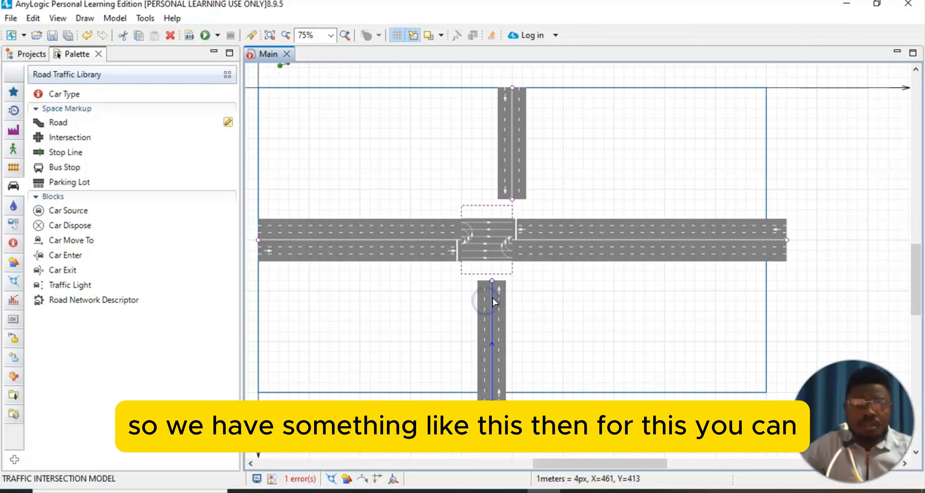
left_click_drag(494, 303, 498, 282)
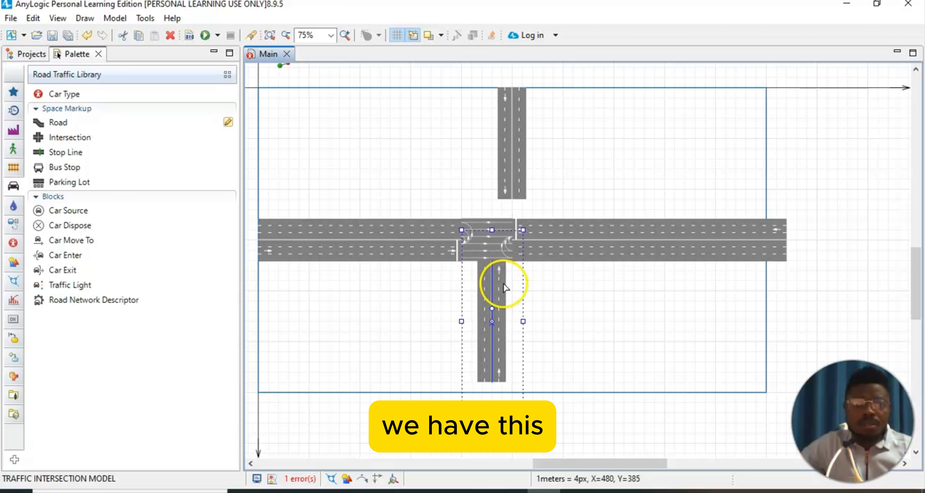
left_click(511, 153)
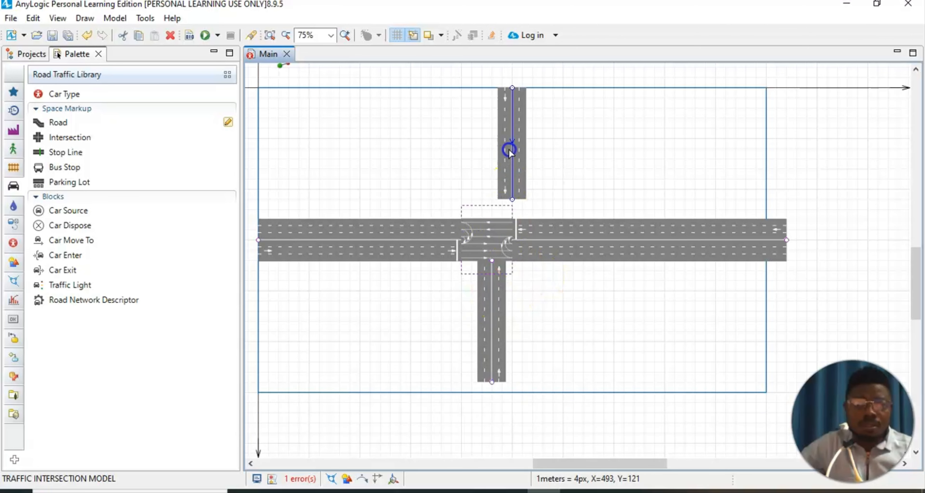
left_click_drag(512, 151, 499, 187)
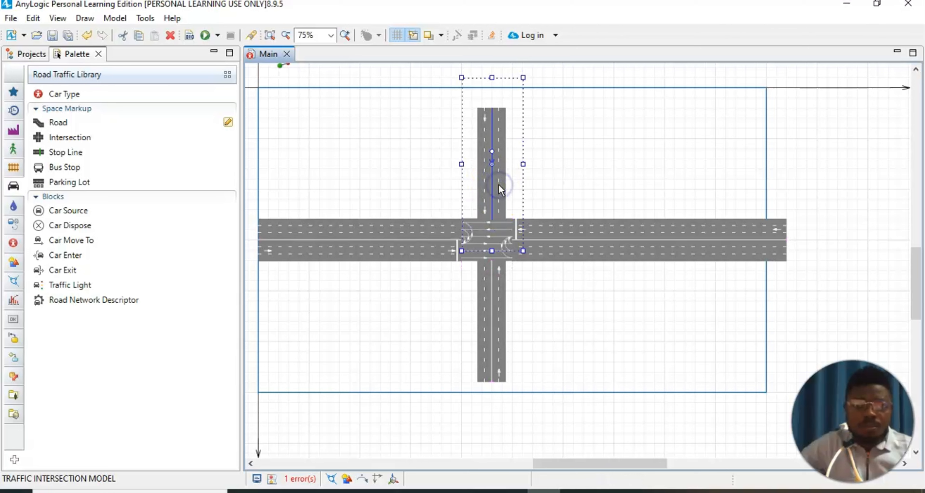
key("ctrl+z")
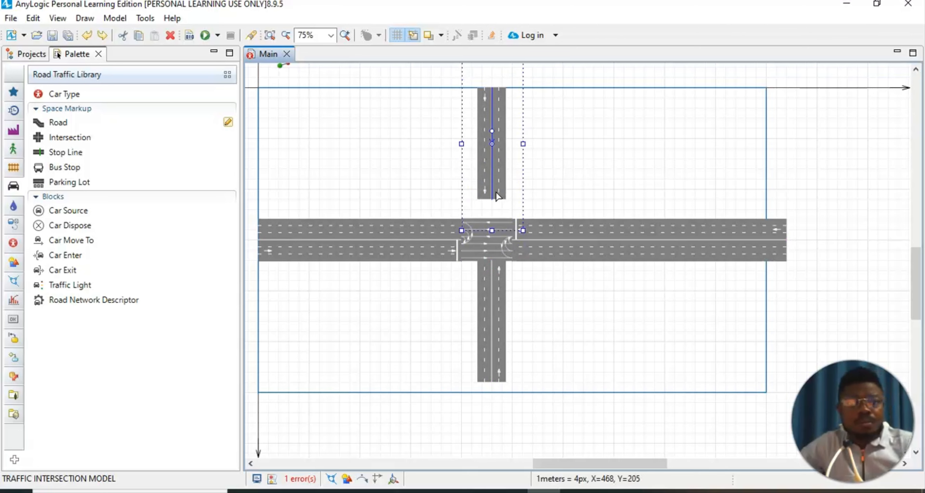
key("ctrl+z")
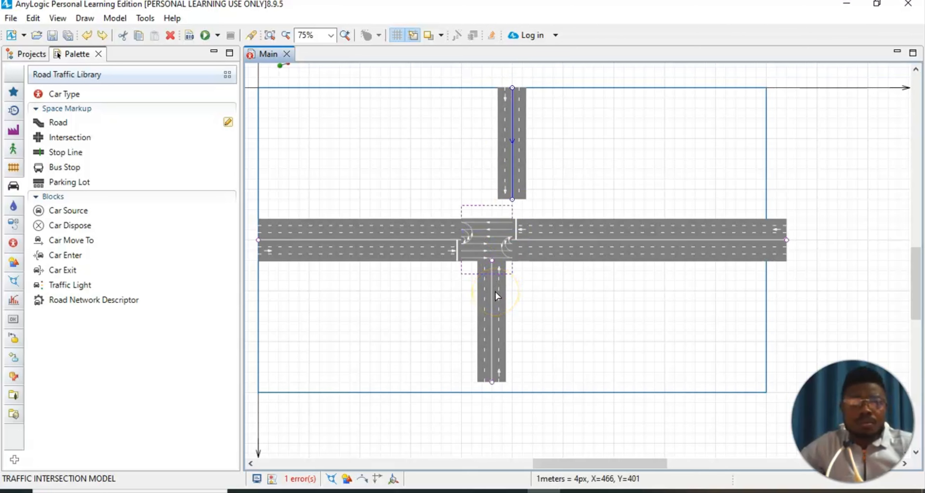
key("ctrl+z")
Step: Connect the north and south roads to the intersection, with both roads aligned on its north-south centreline
left_click(487, 330)
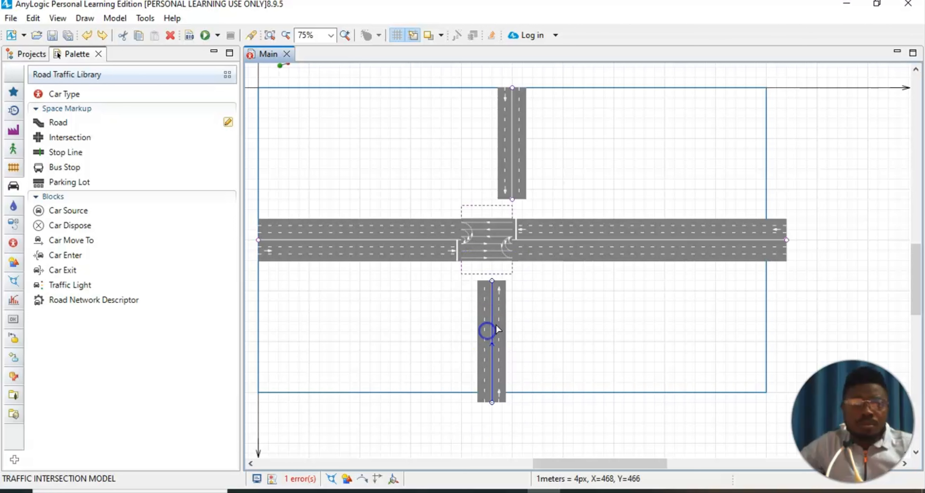
left_click(498, 328)
left_click_drag(495, 326, 496, 298)
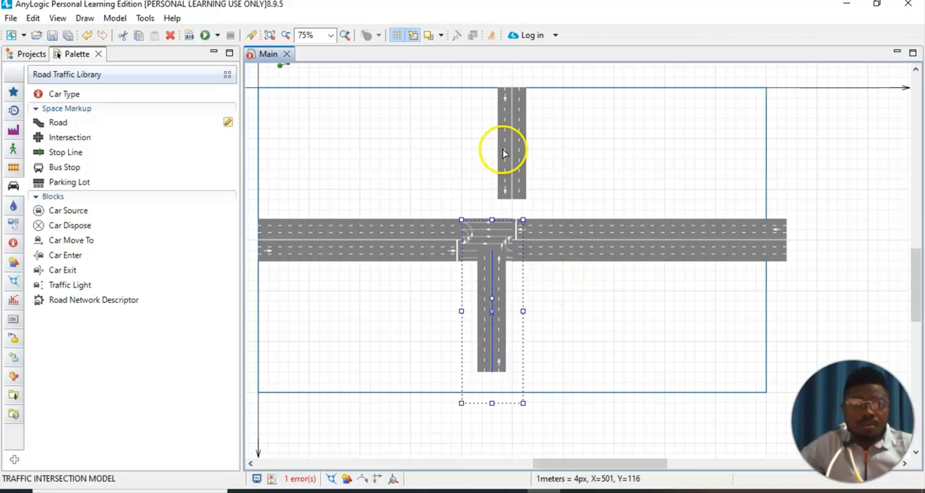
left_click(520, 144)
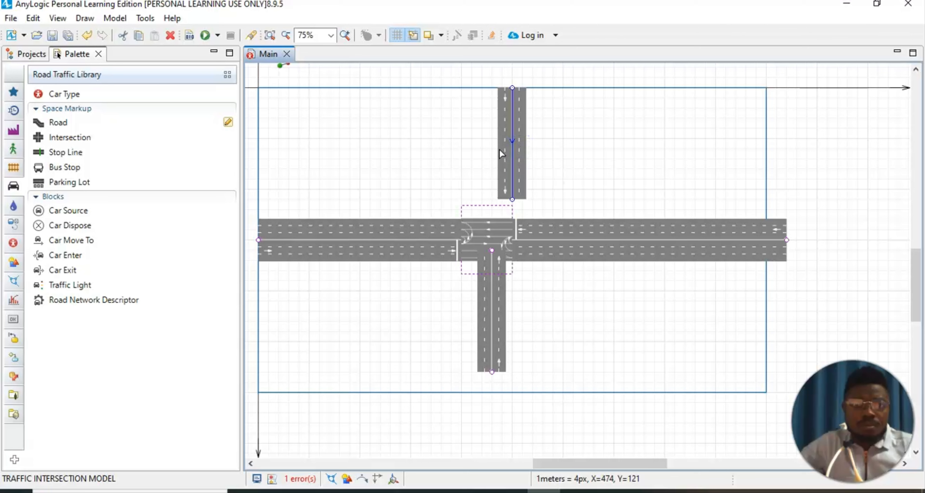
left_click_drag(504, 151, 499, 187)
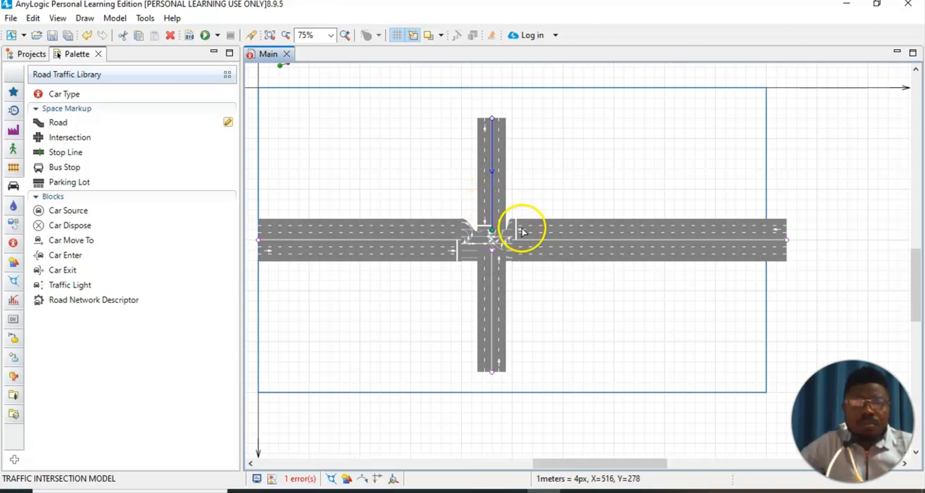
left_click(496, 271)
left_click_drag(492, 271, 492, 271)
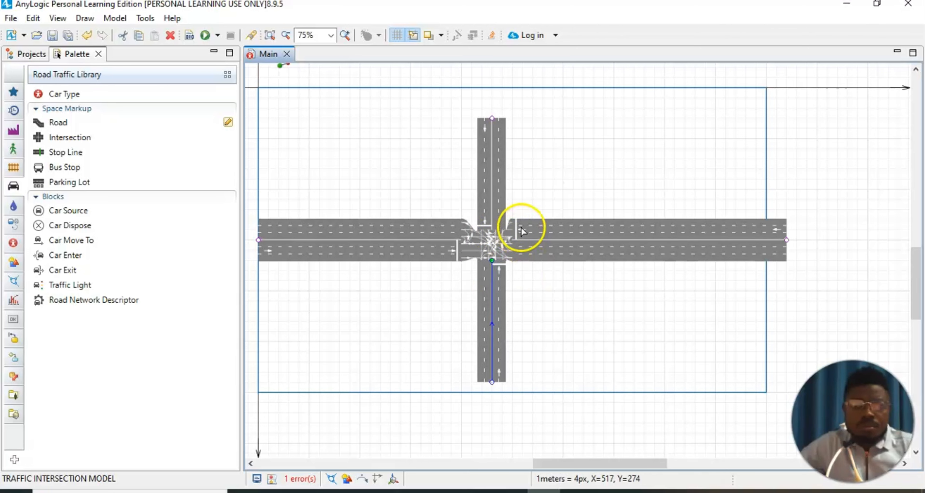
Step: Spread the connected roads outward from the junction to enlarge the intersection and round its corners
left_click(516, 222)
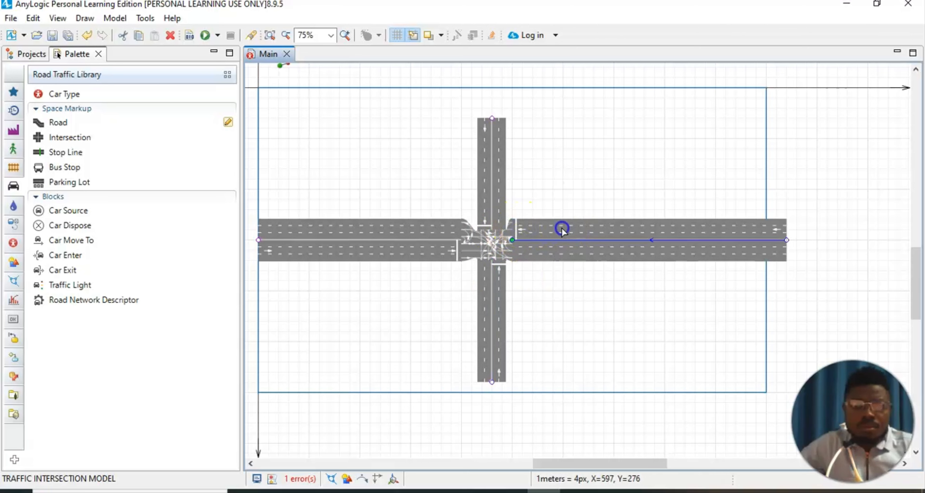
key("ctrl+a")
left_click_drag(560, 228, 567, 229)
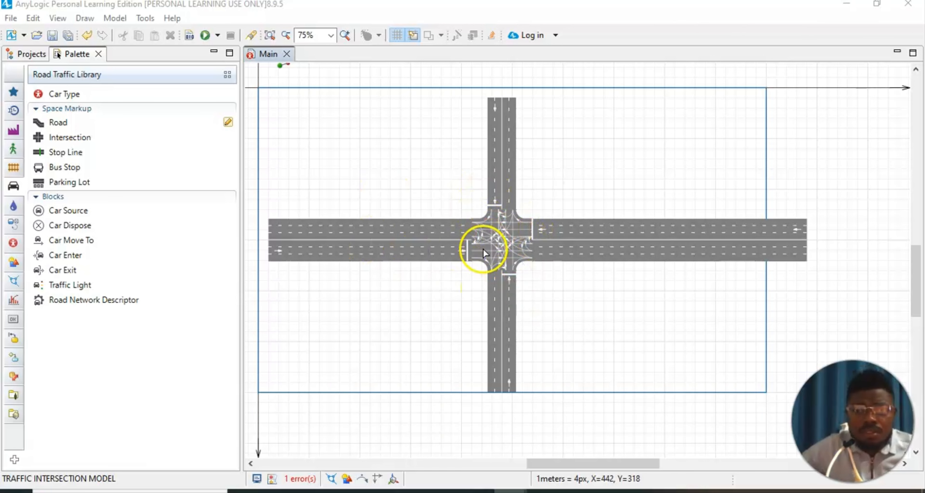
Step: Zoom the model to 125% and examine the lane connections between the four roads at the intersection
left_click(330, 36)
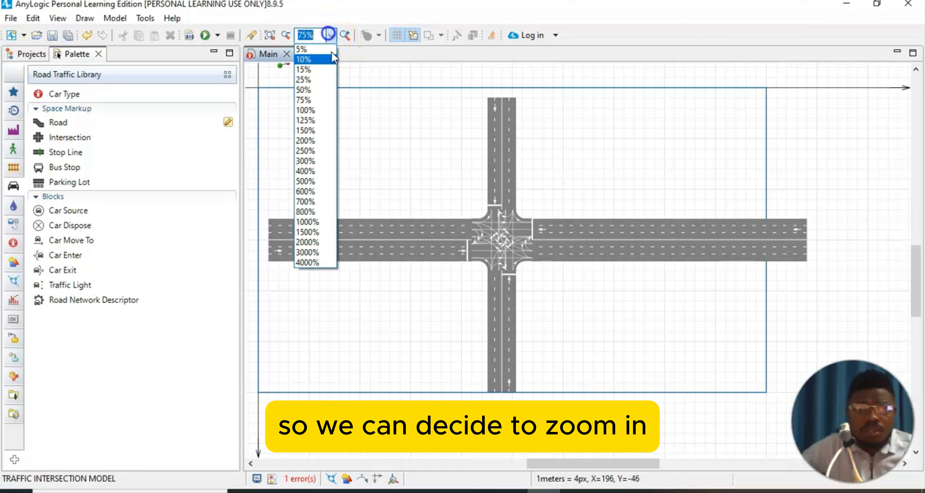
left_click(306, 120)
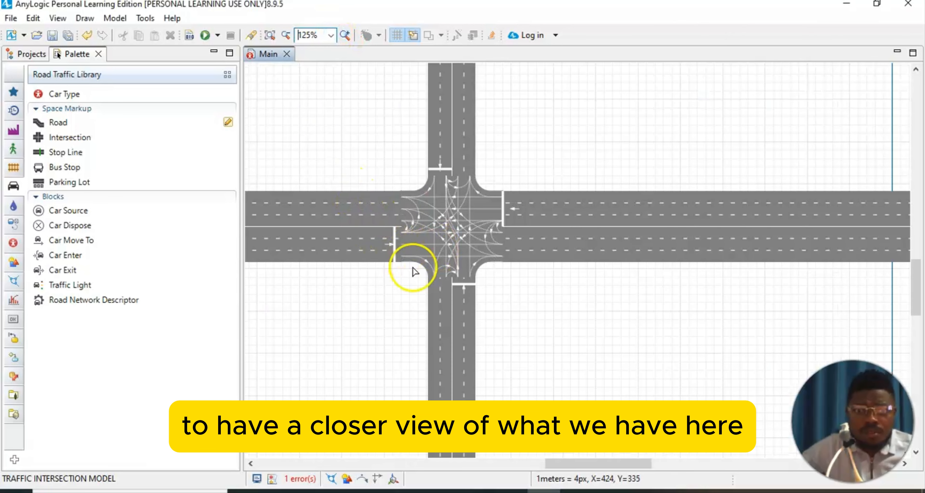
left_click(327, 321)
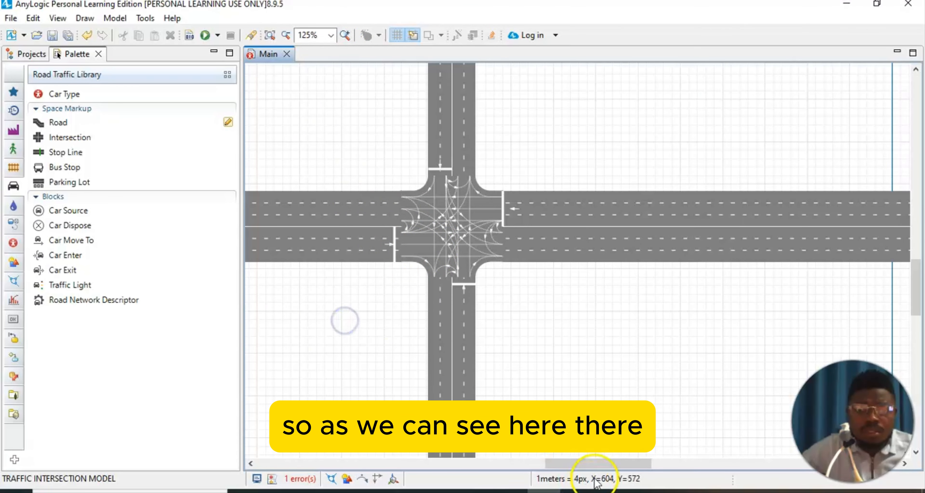
left_click_drag(594, 467, 553, 470)
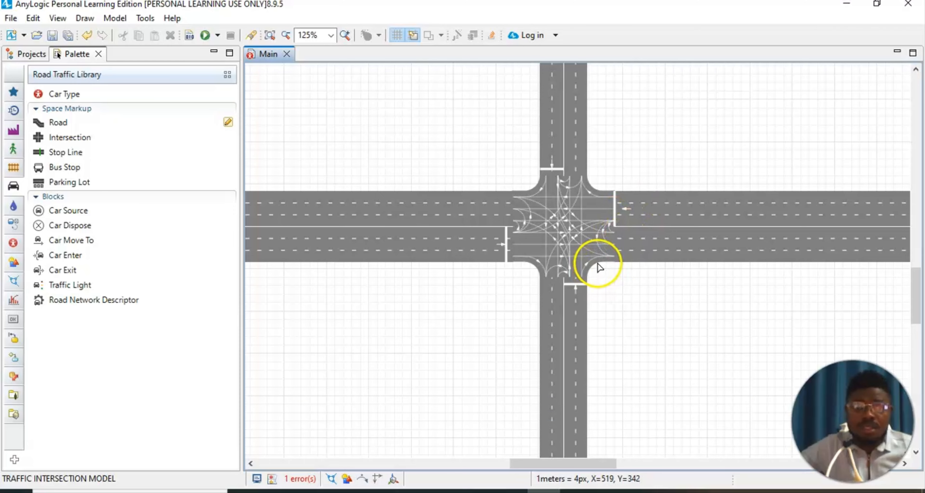
scroll(603, 262, "down", 3)
scroll(603, 262, "up", 2)
scroll(603, 262, "up", 5)
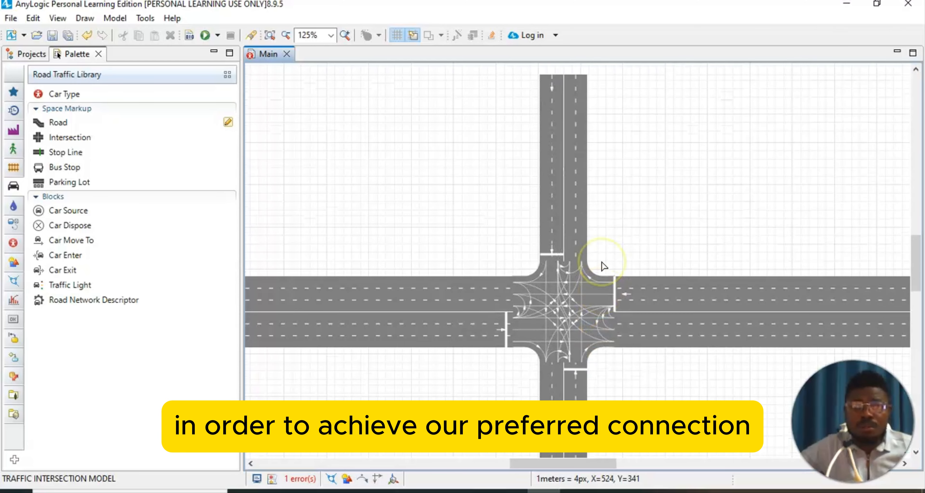
scroll(563, 299, "down", 1)
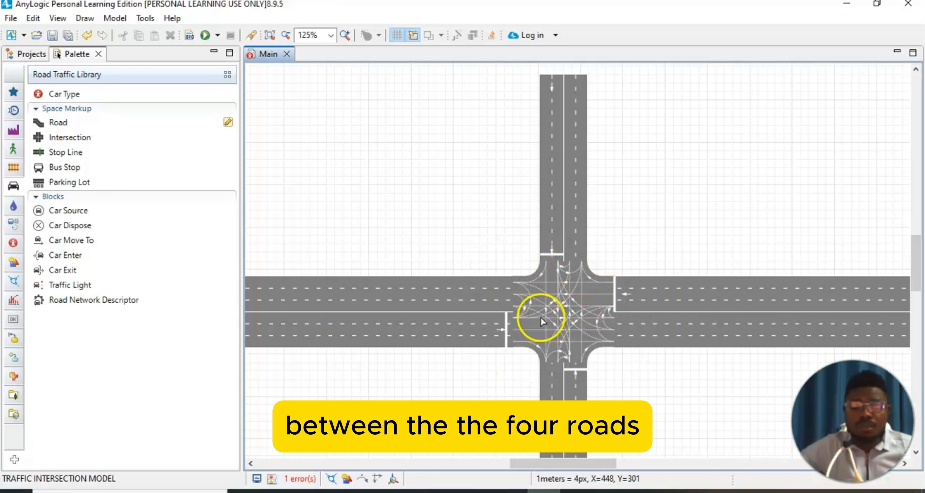
scroll(549, 325, "down", 1)
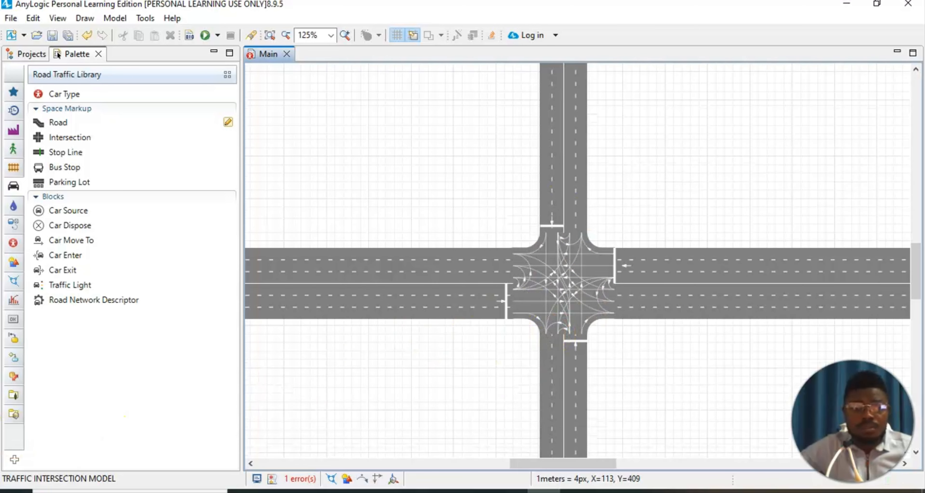
scroll(582, 296, "down", 2)
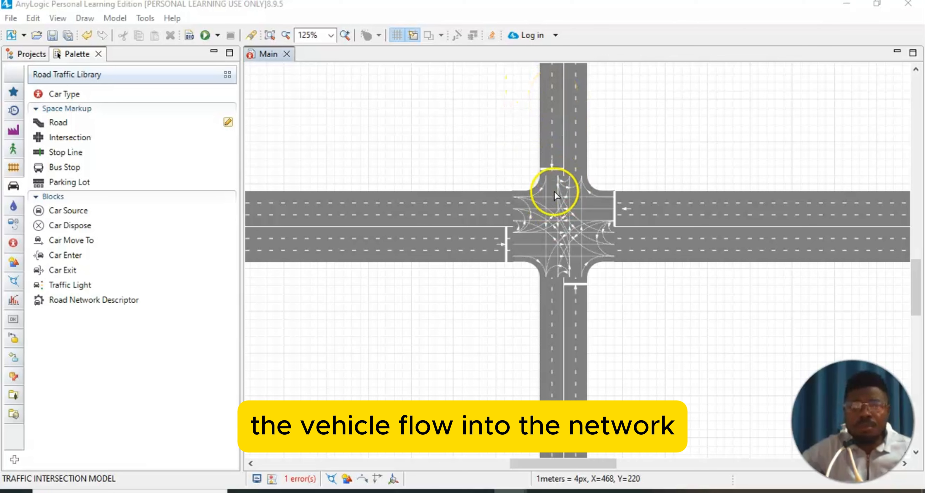
Step: Select the intersection and inspect the lane connectors leading from the south road's outer and inner incoming lanes
left_click(579, 284)
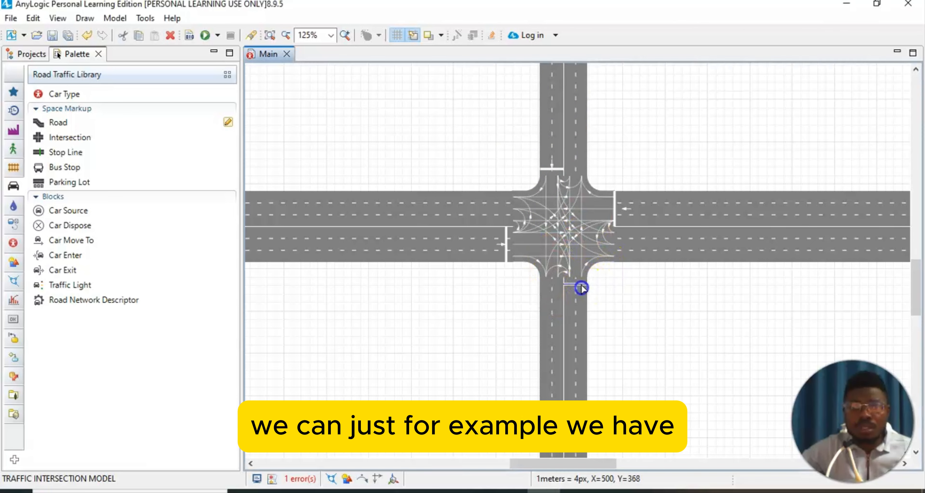
left_click(579, 285)
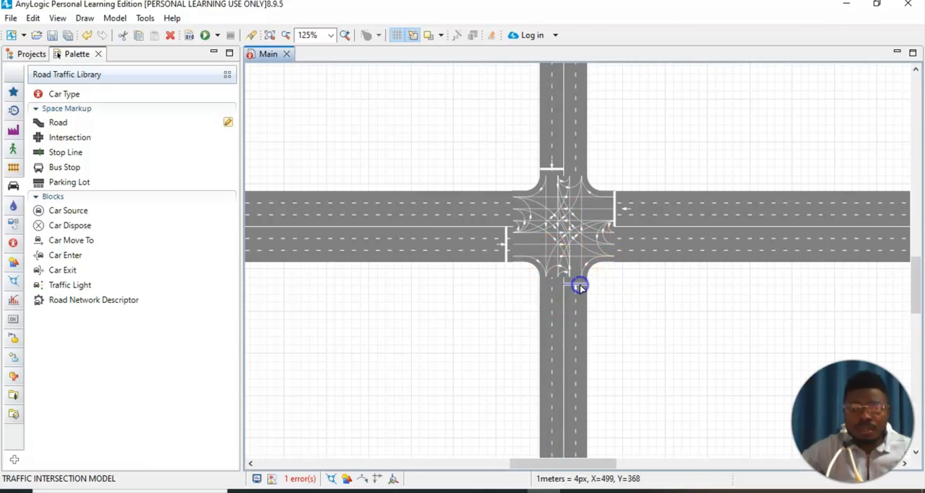
left_click(574, 287)
left_click(577, 284)
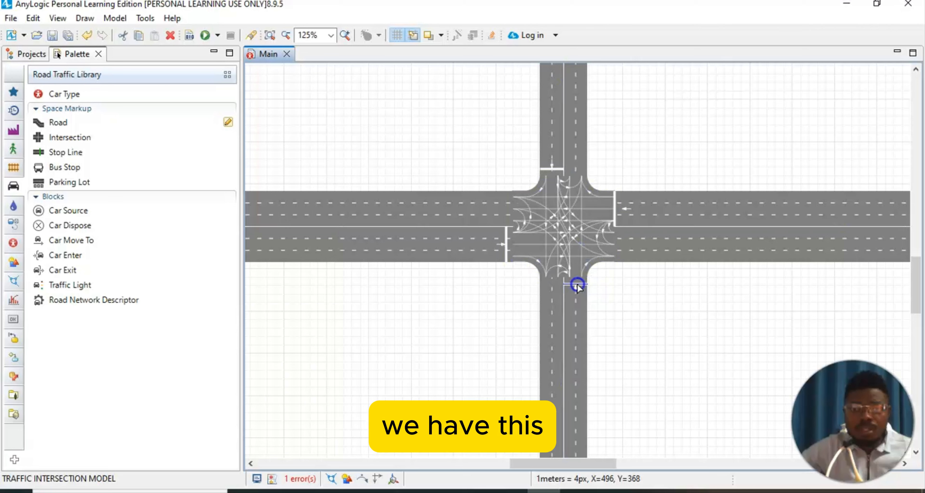
left_click(582, 283)
left_click(583, 284)
left_click(584, 284)
left_click(583, 284)
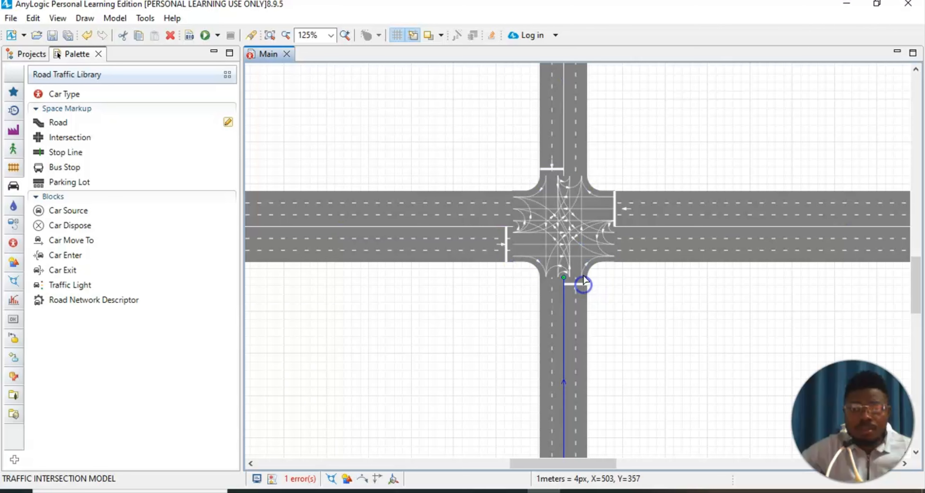
left_click(584, 276)
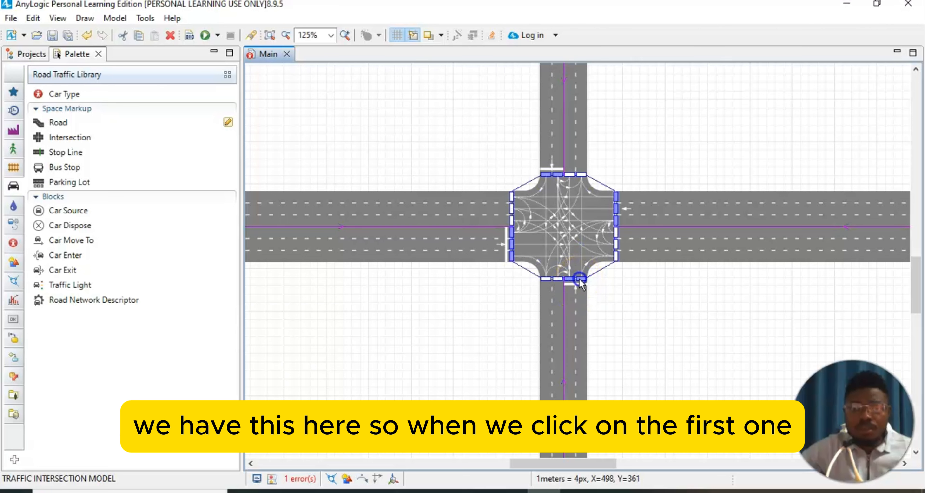
left_click(580, 279)
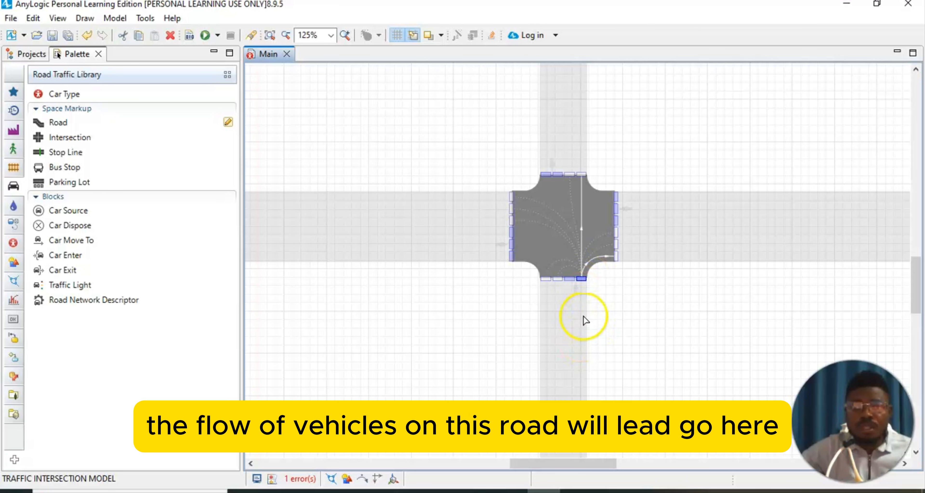
left_click(599, 257)
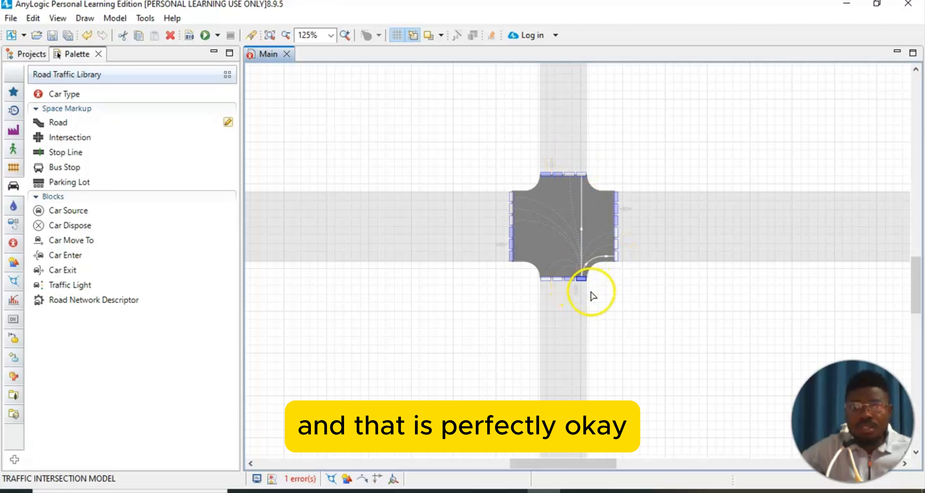
left_click(569, 278)
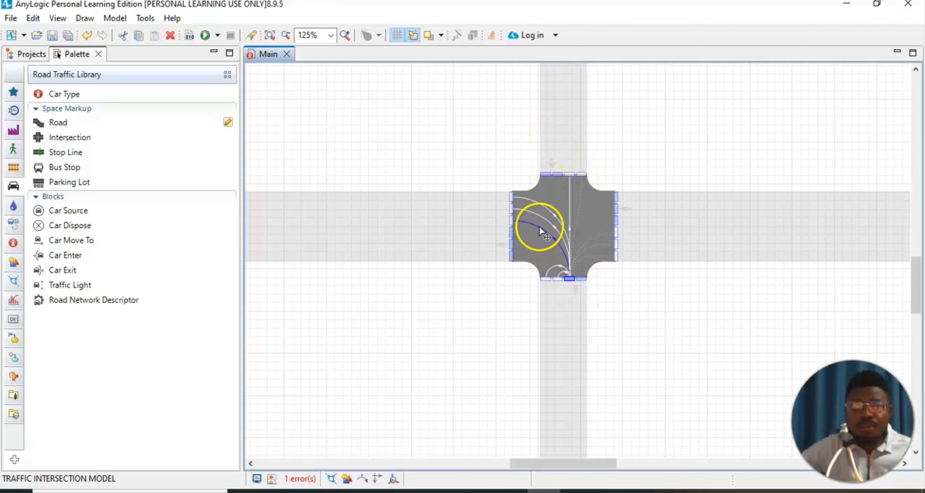
Step: Remove the south road's inner-lane connectors to the west road's outer two lanes and its wider U-turn, keeping one left turn, one U-turn and the through connector
left_click(526, 198)
left_click(528, 210)
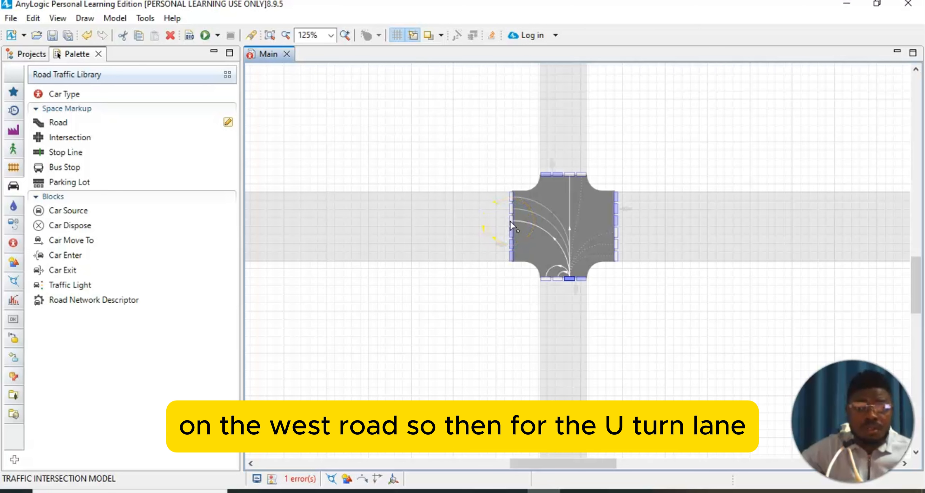
left_click(521, 236)
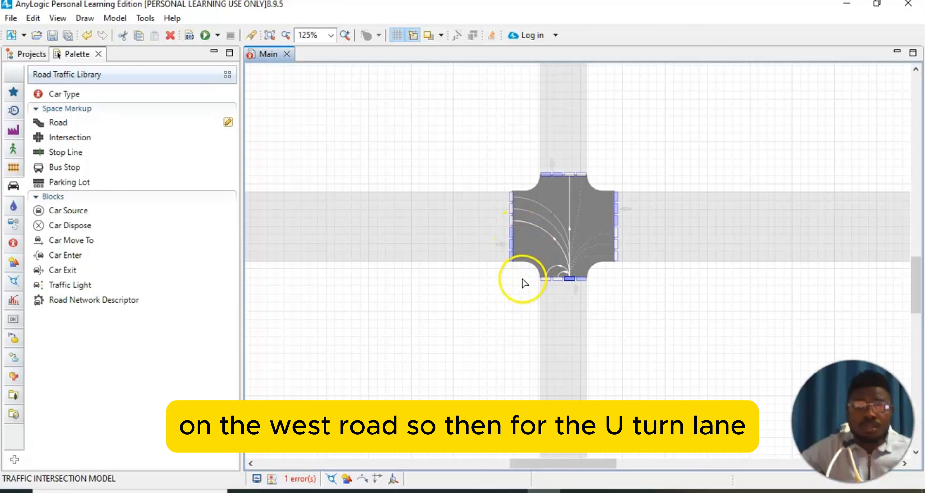
left_click(564, 275)
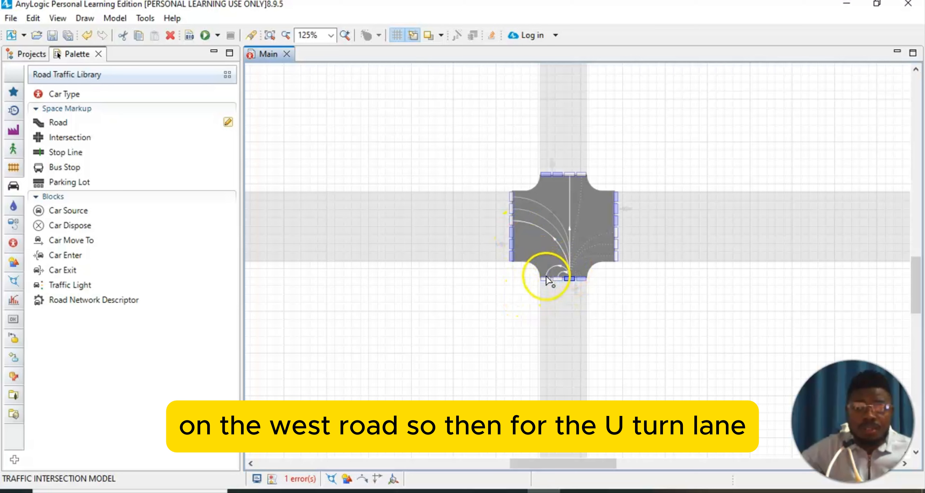
left_click(549, 268)
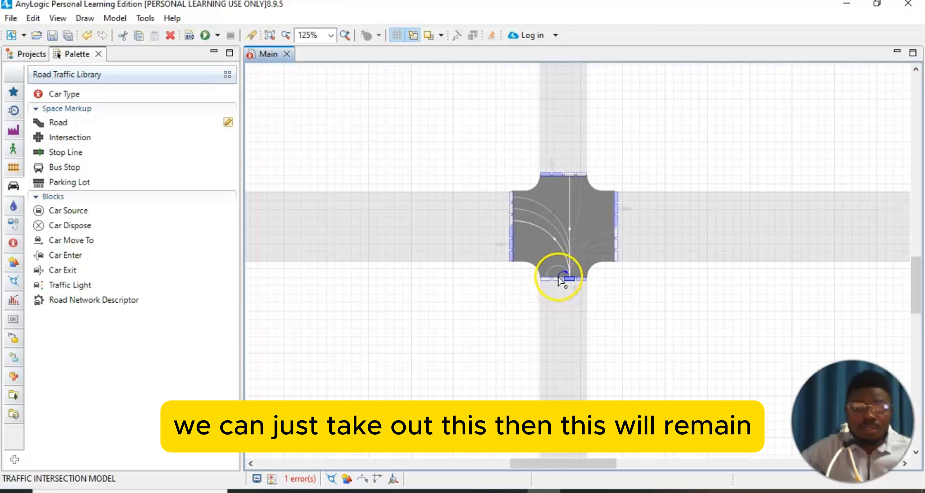
left_click(537, 221)
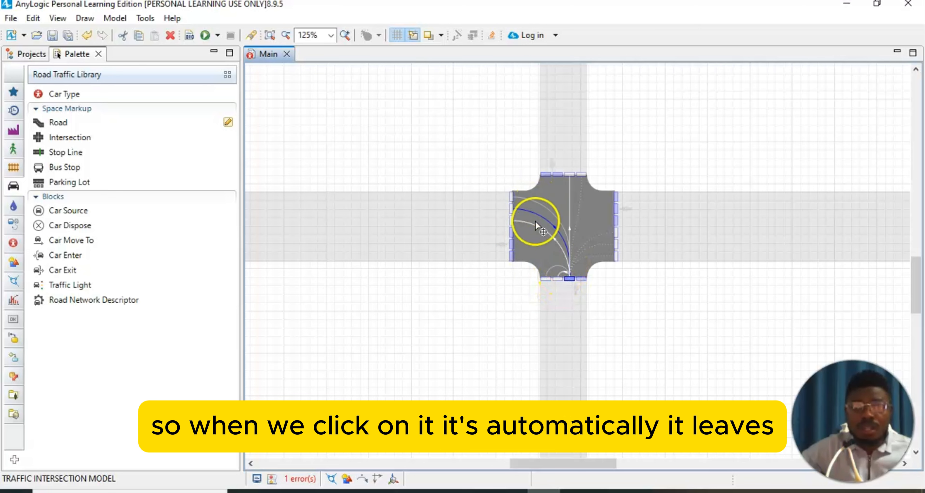
left_click(679, 292)
left_click(569, 278)
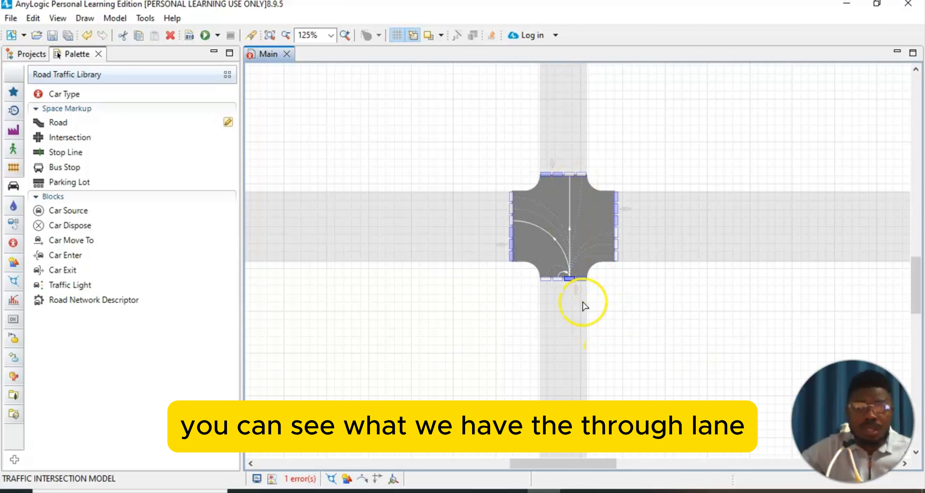
left_click(570, 279)
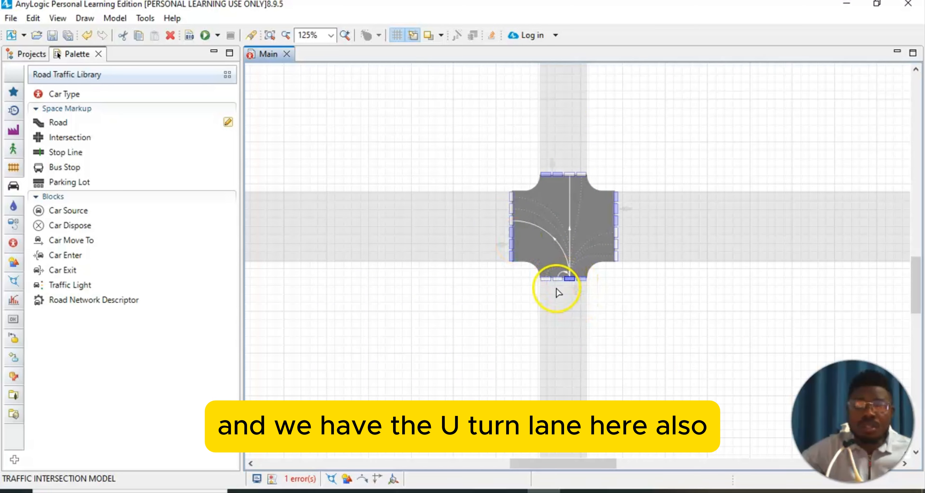
left_click(663, 303)
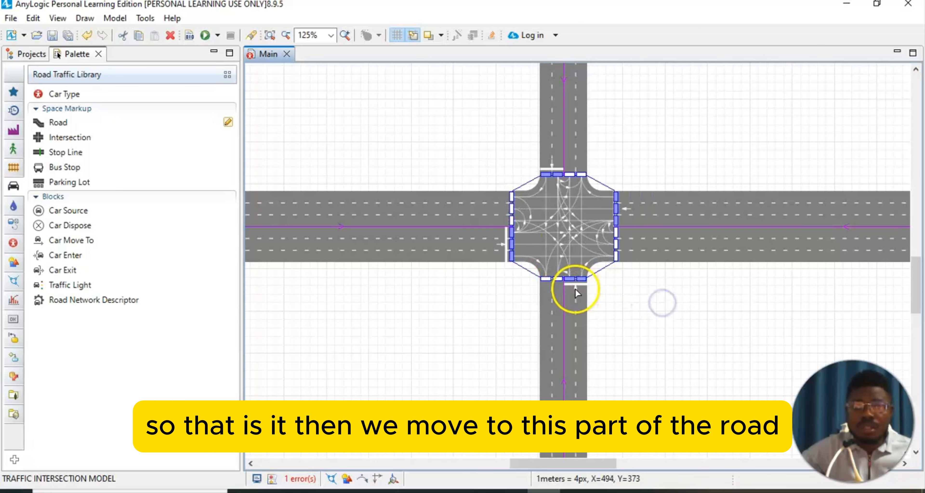
Step: Remove the two wider U-turn connectors from the east road's innermost incoming lane, keeping its tightest U-turn, both left turns and the through connector
left_click(616, 221)
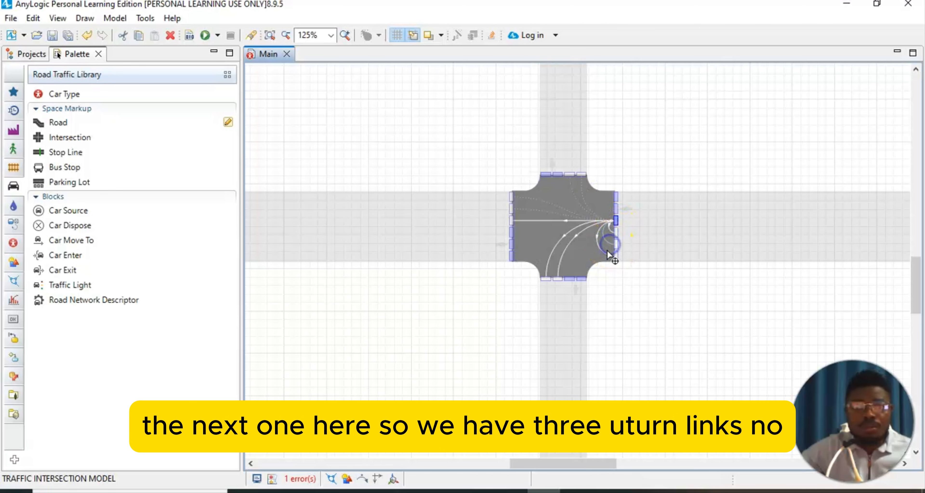
left_click(617, 235)
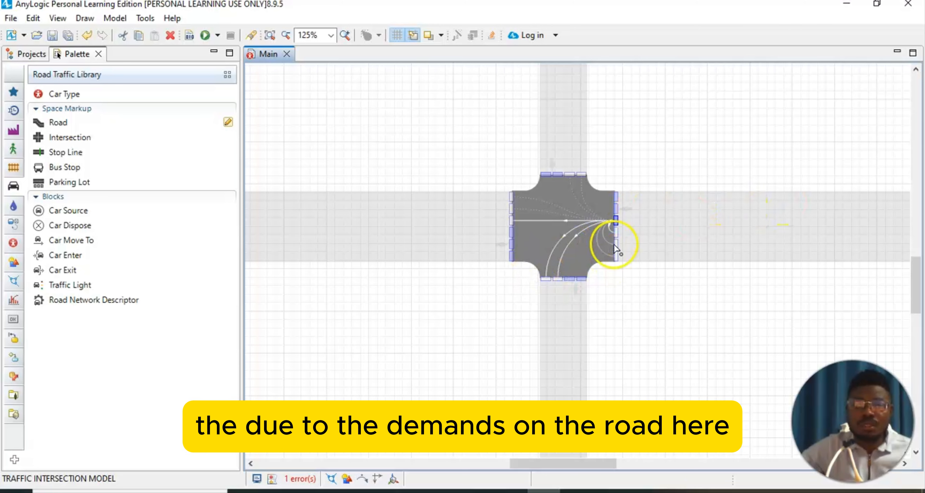
left_click(567, 249)
left_click(554, 251)
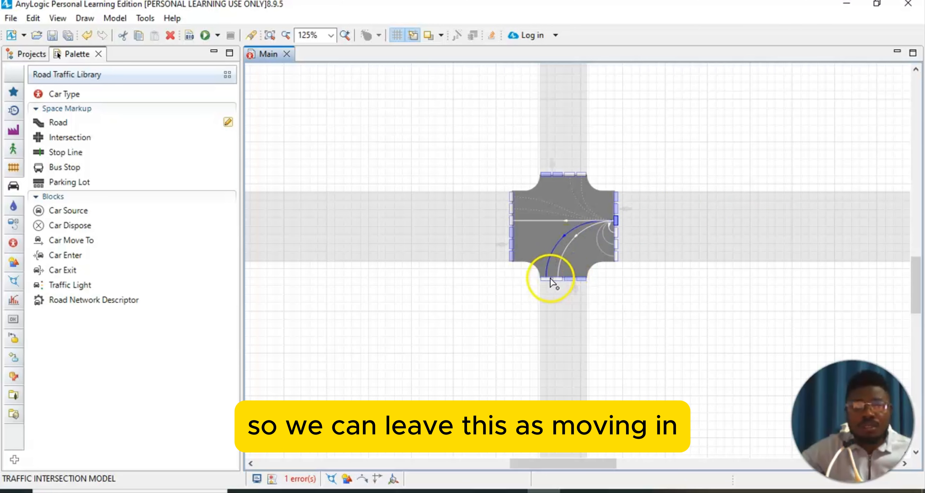
left_click(557, 285)
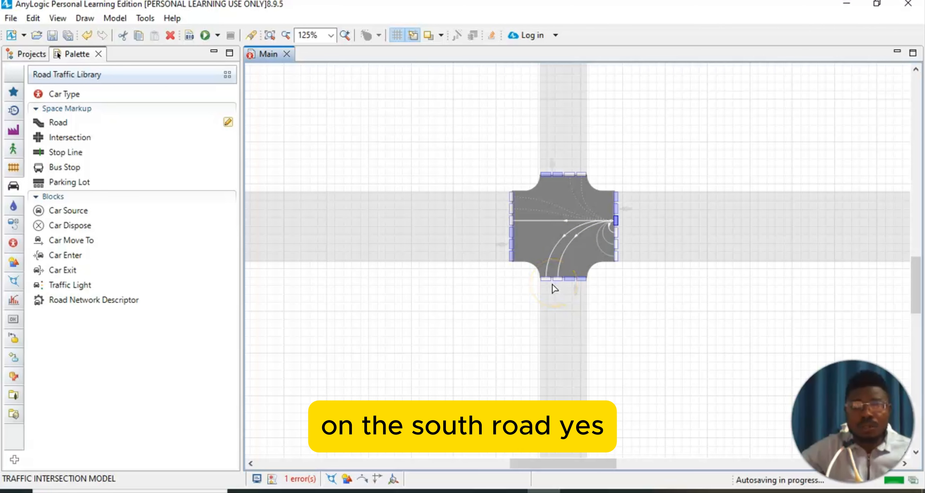
left_click(568, 220)
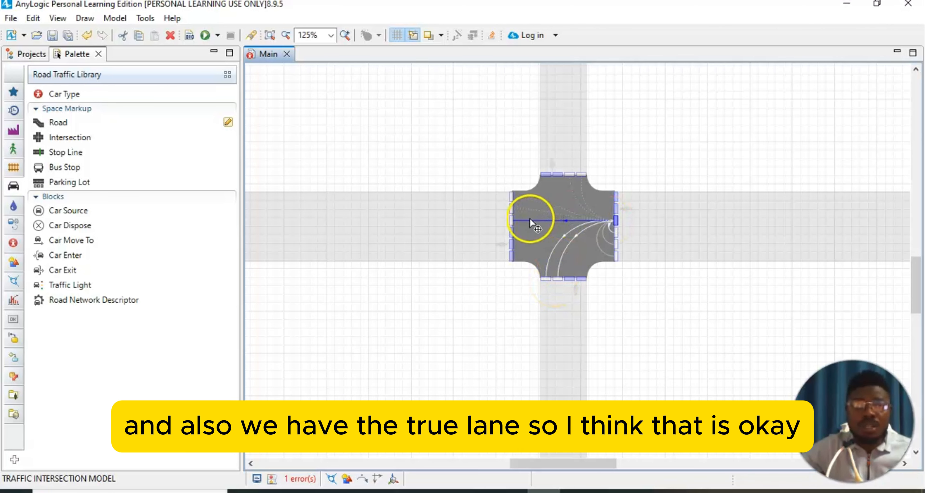
left_click(646, 295)
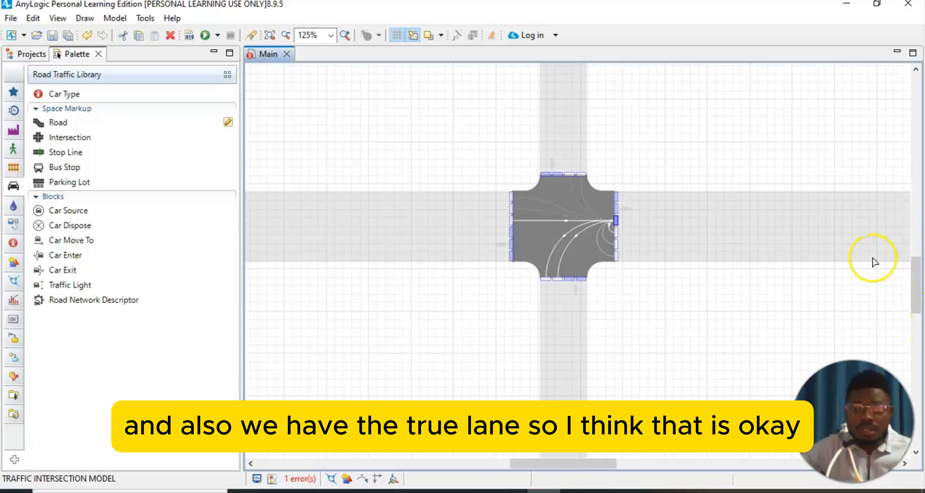
Step: Recheck the through, U-turn and left-turn connectors leading from the east road's innermost incoming lane
left_click(603, 227)
left_click(615, 221)
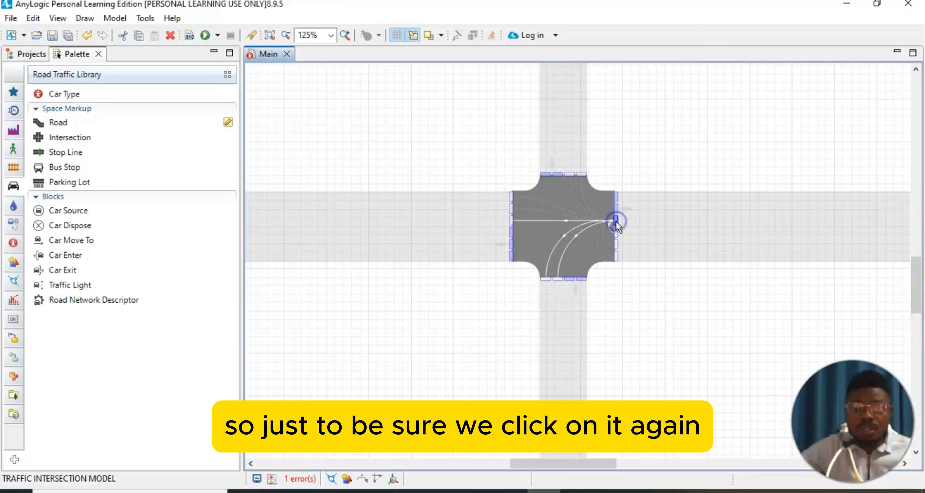
left_click(575, 226)
left_click(661, 251)
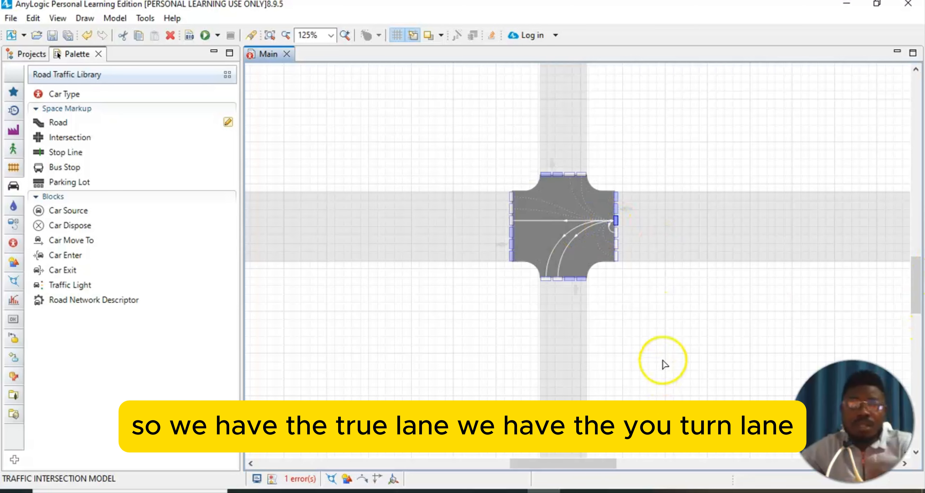
left_click(545, 225)
left_click(604, 221)
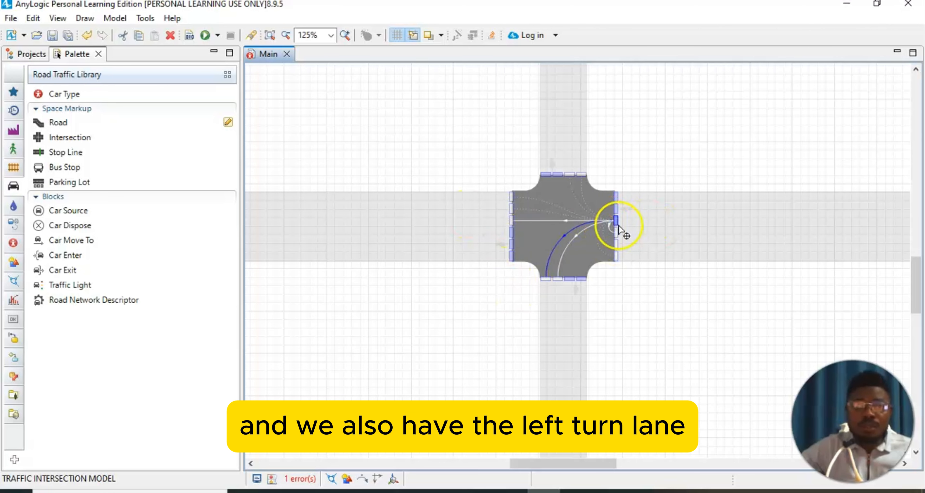
left_click(540, 276)
left_click(546, 299)
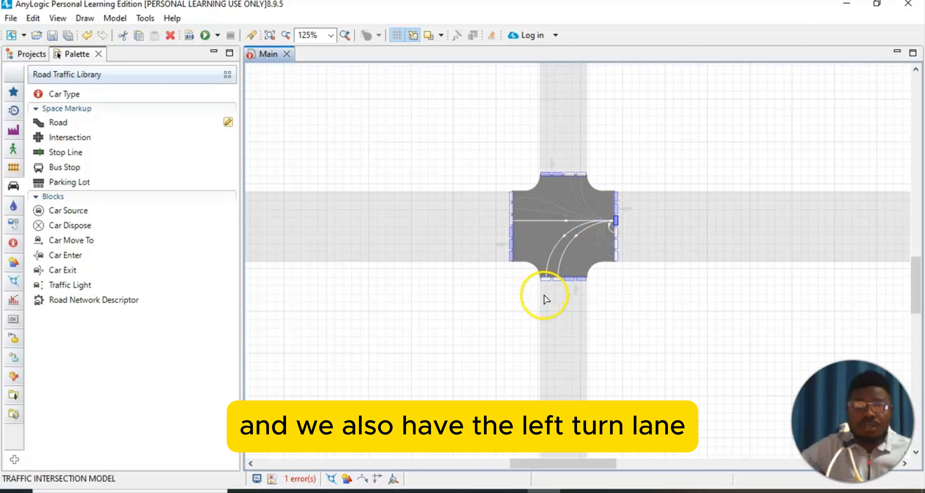
left_click(655, 316)
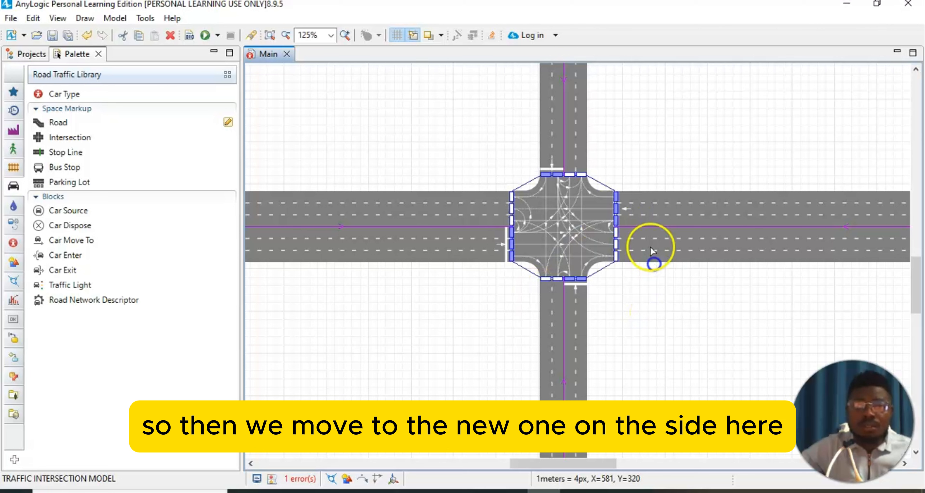
Step: Inspect the lane connectors leading from the east road's middle and outer incoming lanes
left_click(614, 211)
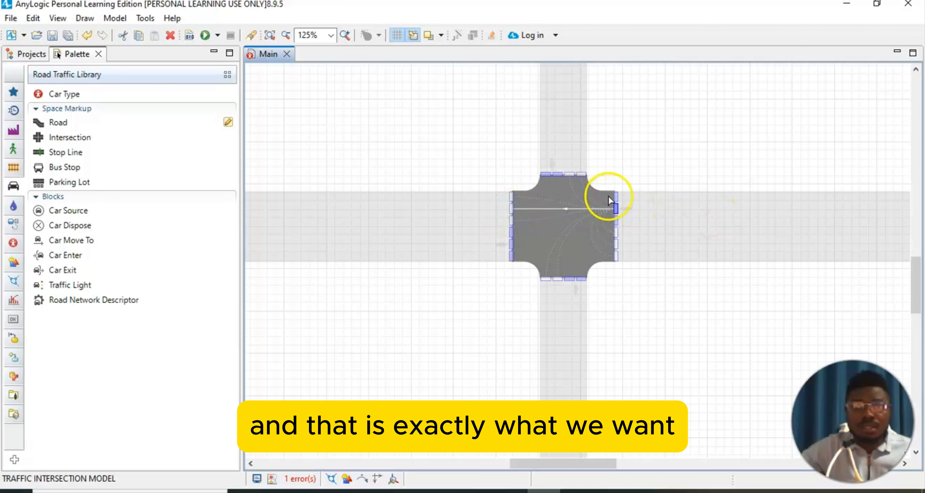
left_click(616, 196)
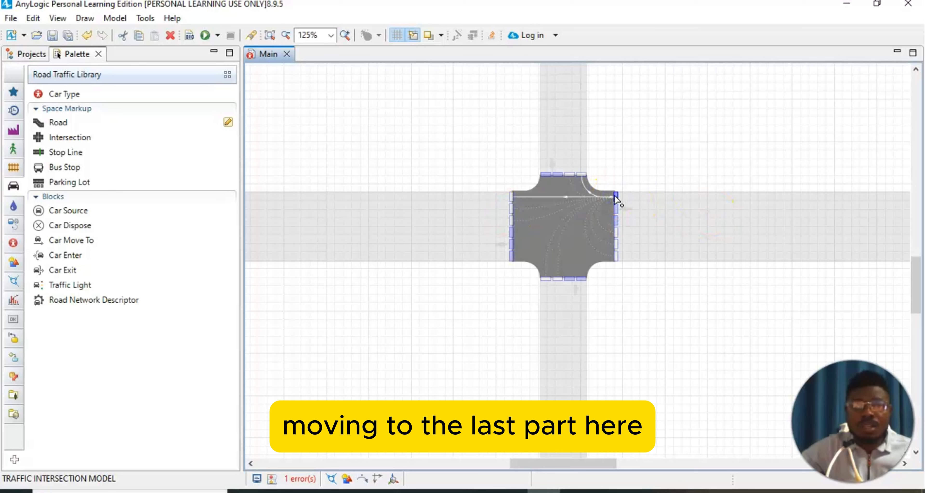
left_click(587, 177)
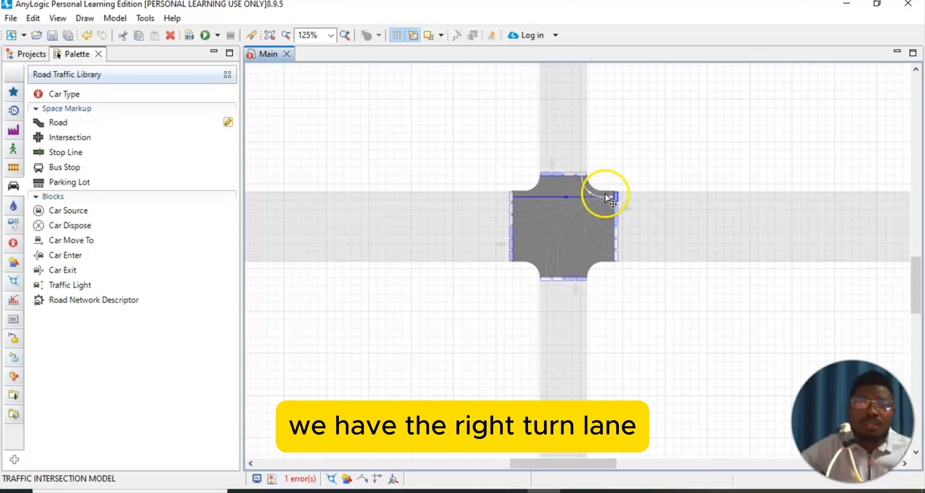
left_click(734, 128)
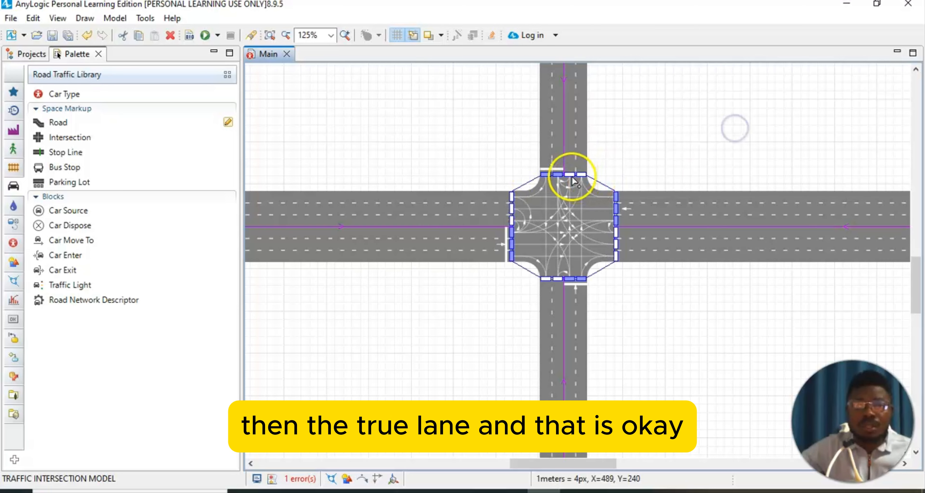
Step: Remove the north road's inner-lane connectors to the east road's outer two lanes and its wider U-turn, keeping one left turn, one U-turn and the through connector
left_click(558, 175)
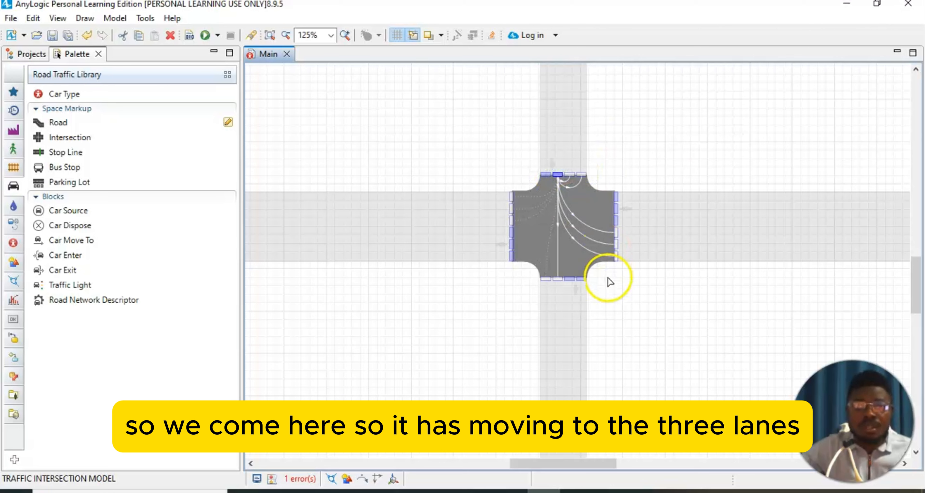
left_click(606, 257)
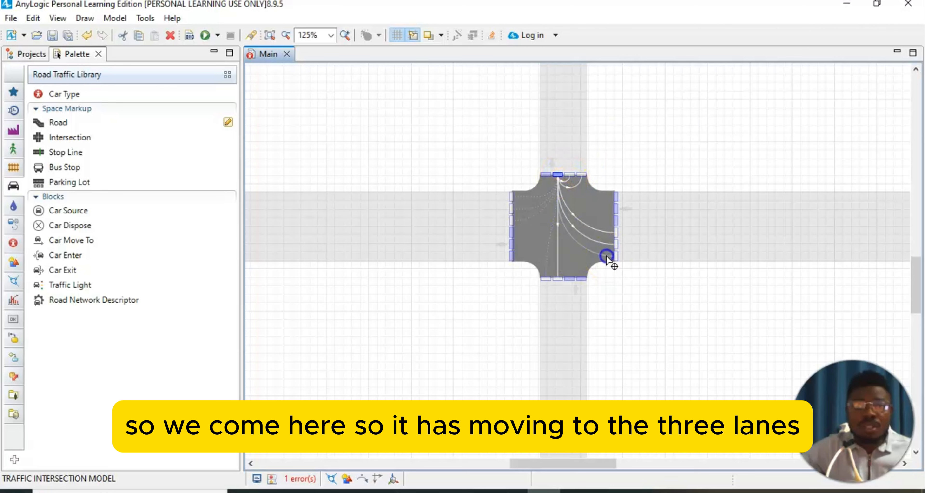
left_click(605, 247)
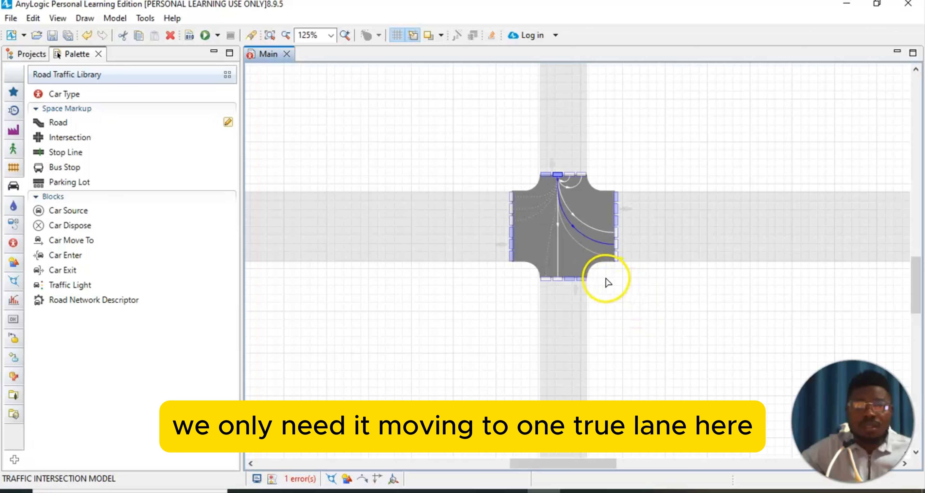
left_click(582, 191)
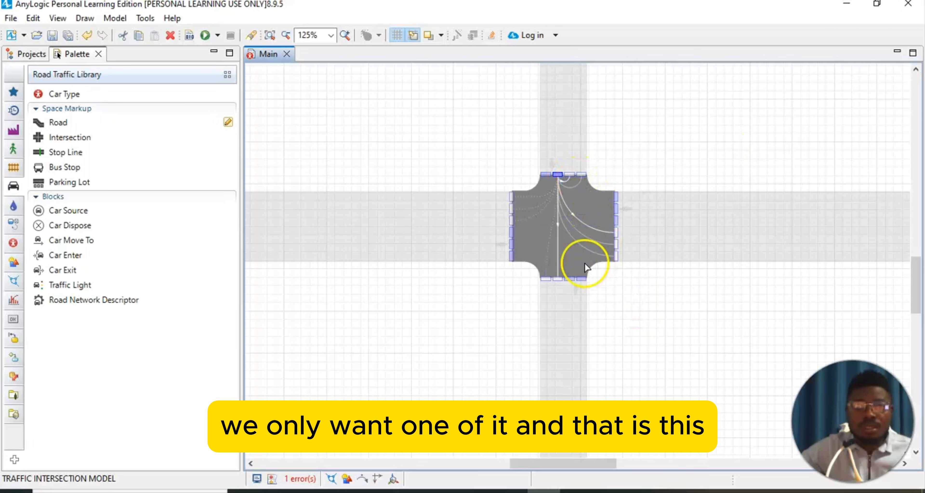
left_click(681, 334)
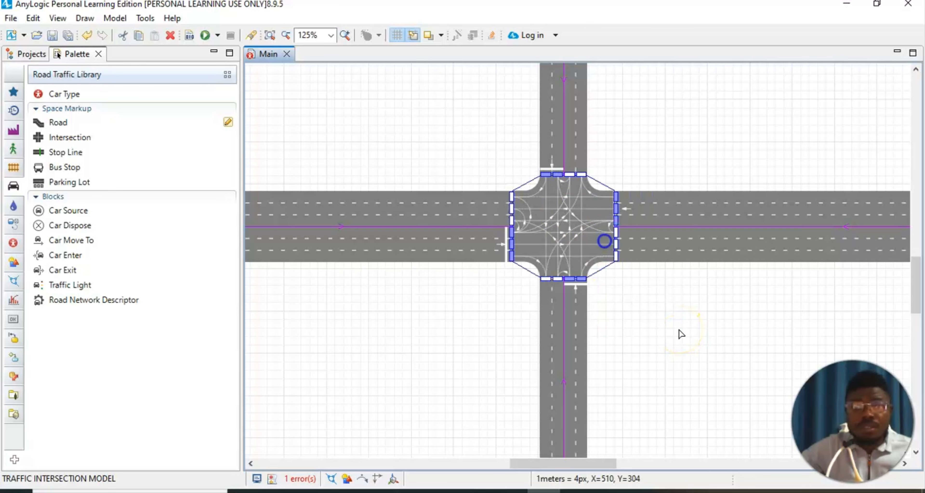
Step: Inspect the lane connectors leading from the north road's outer incoming lane and the west road's innermost incoming lane
double_click(546, 176)
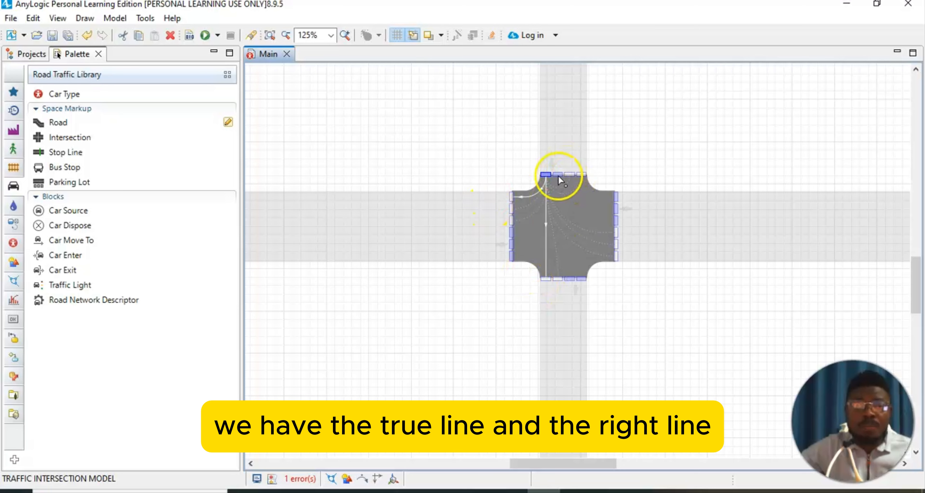
left_click(691, 349)
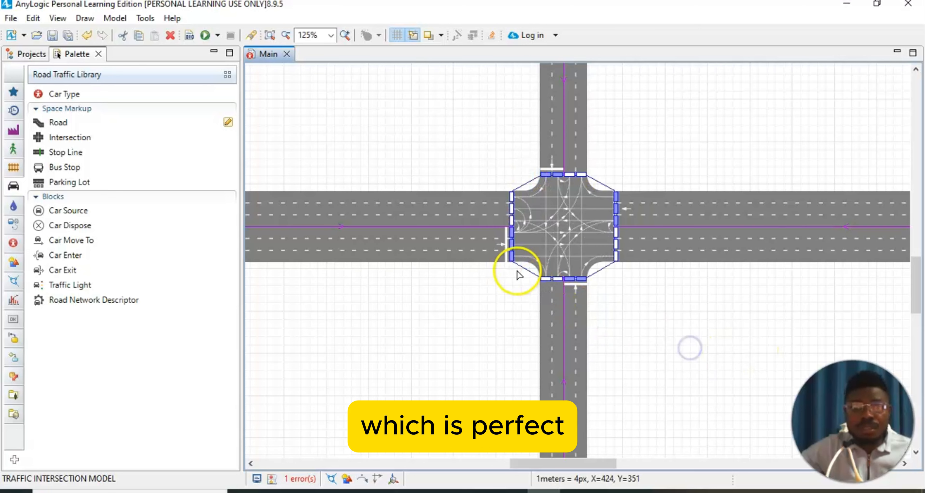
double_click(511, 233)
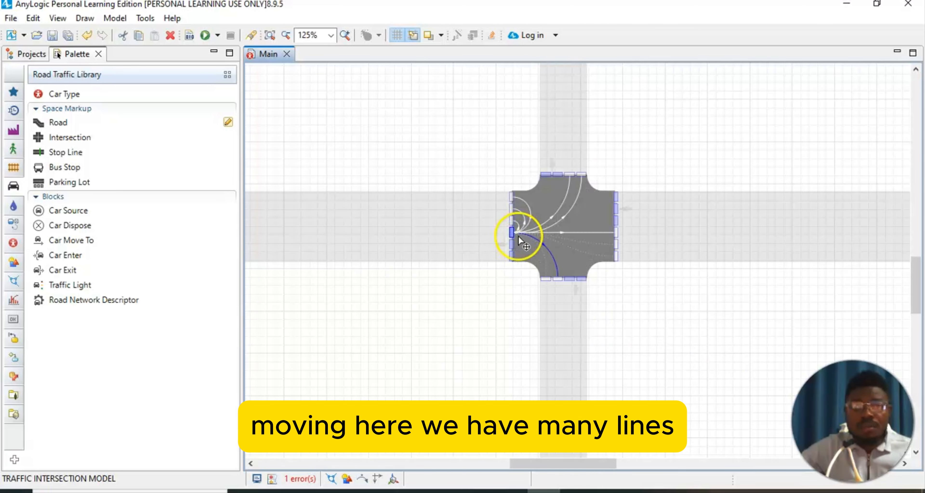
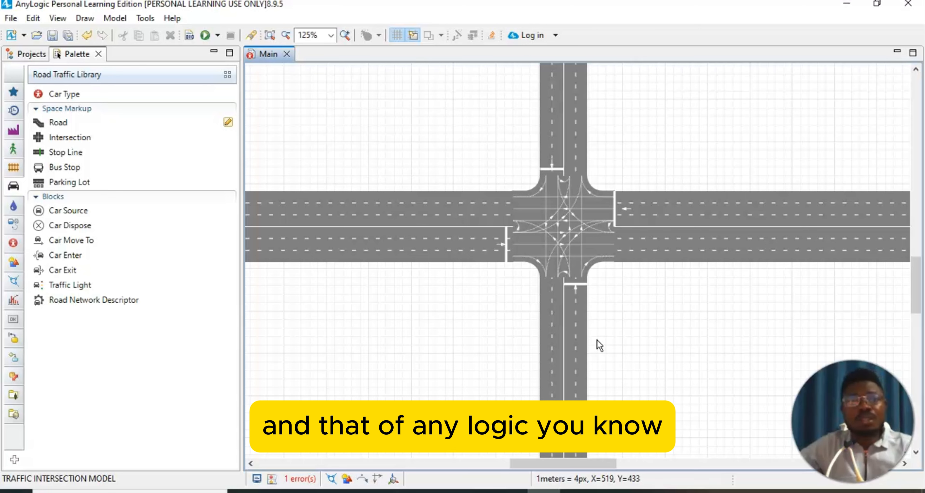
left_click(626, 301)
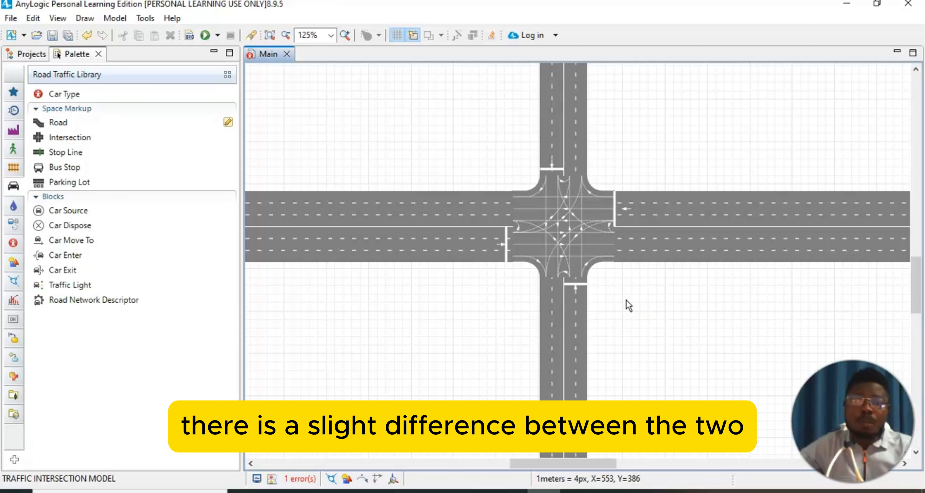
left_click(622, 292)
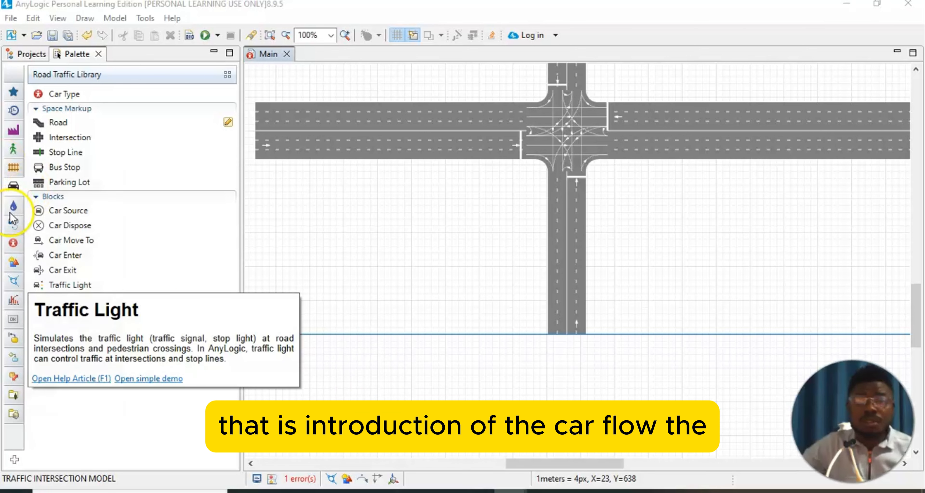
mouse_move(3, 217)
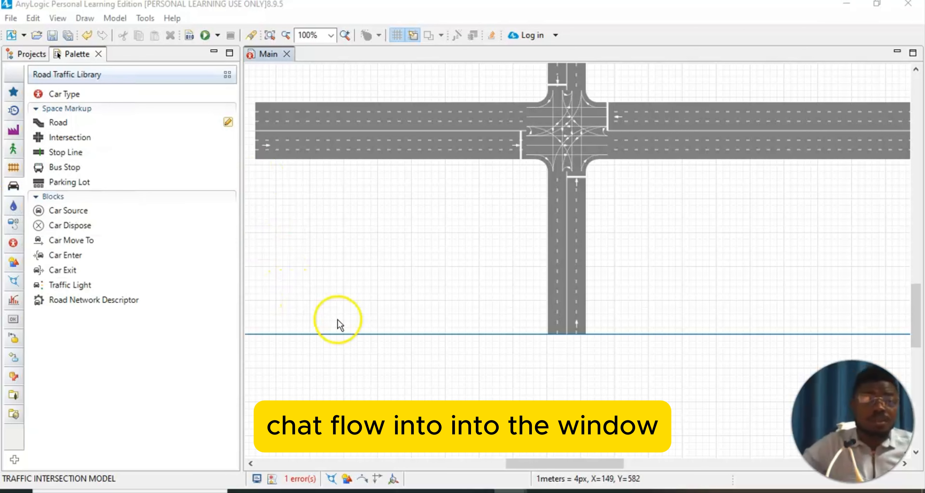
Step: Add a Car Source block in the empty area below the road network and a Select Output5 block beside it
scroll(375, 336, "down", 1)
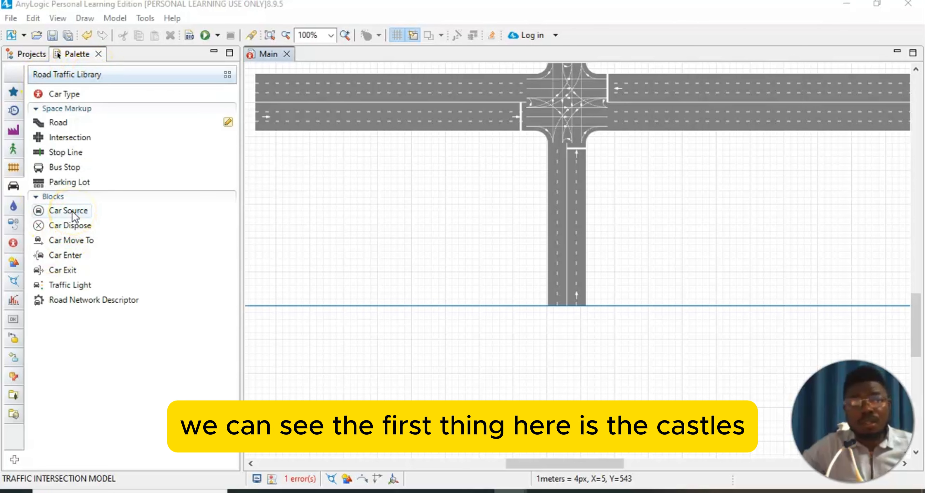
left_click_drag(74, 213, 341, 390)
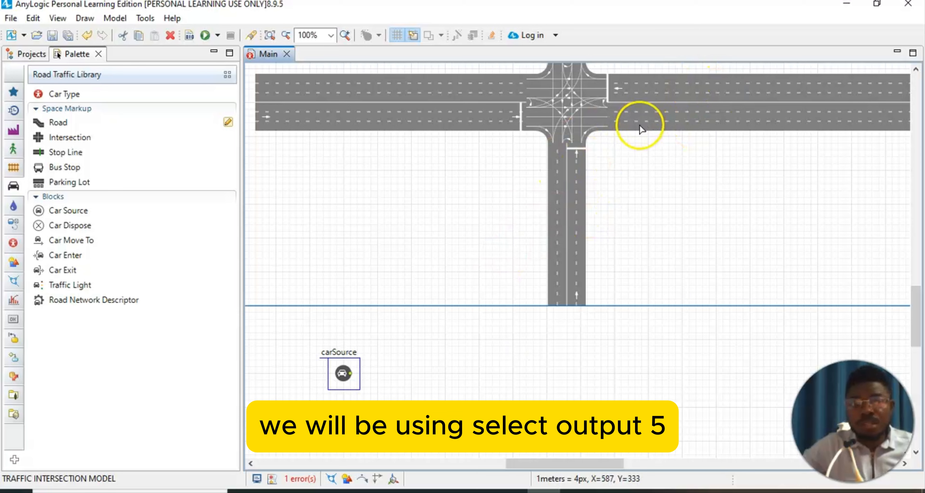
left_click(600, 152)
left_click(596, 155)
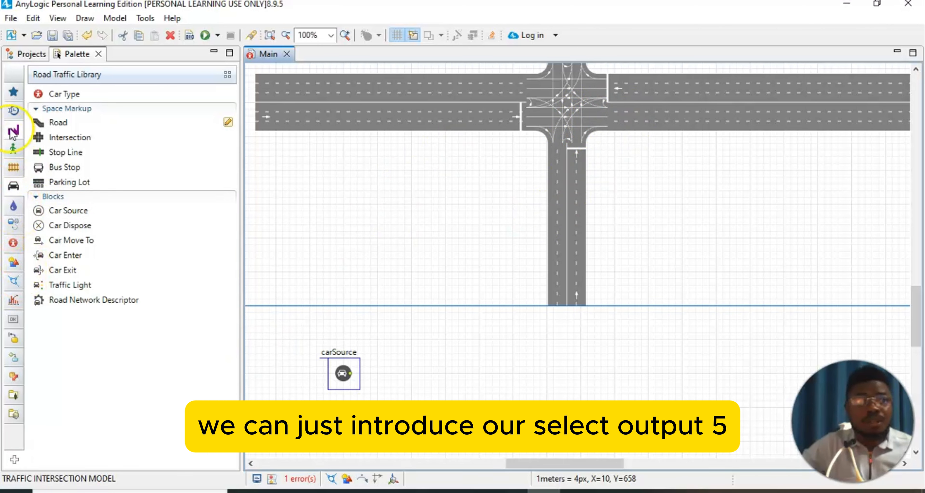
mouse_move(16, 97)
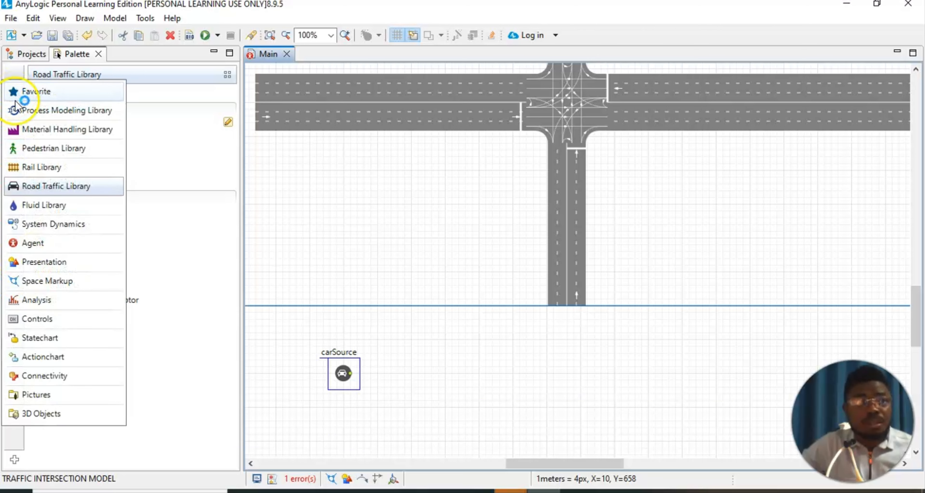
left_click(45, 118)
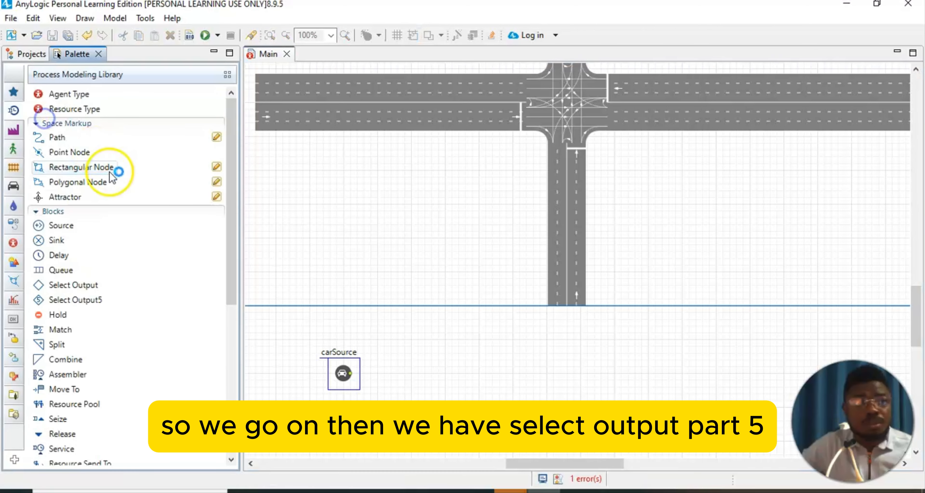
left_click_drag(73, 299, 409, 402)
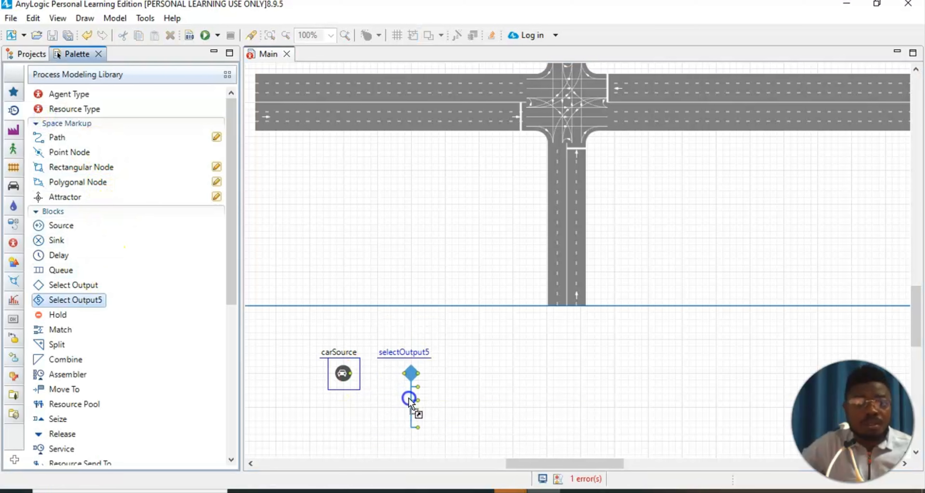
left_click(527, 407)
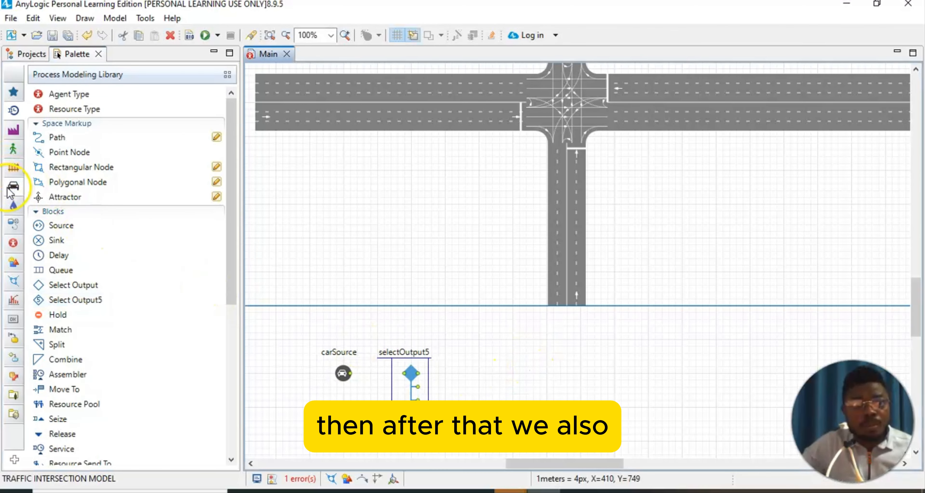
Step: Add a Car Move To block after the Select Output5 block and a Car Dispose block at the end of the row
left_click(13, 187)
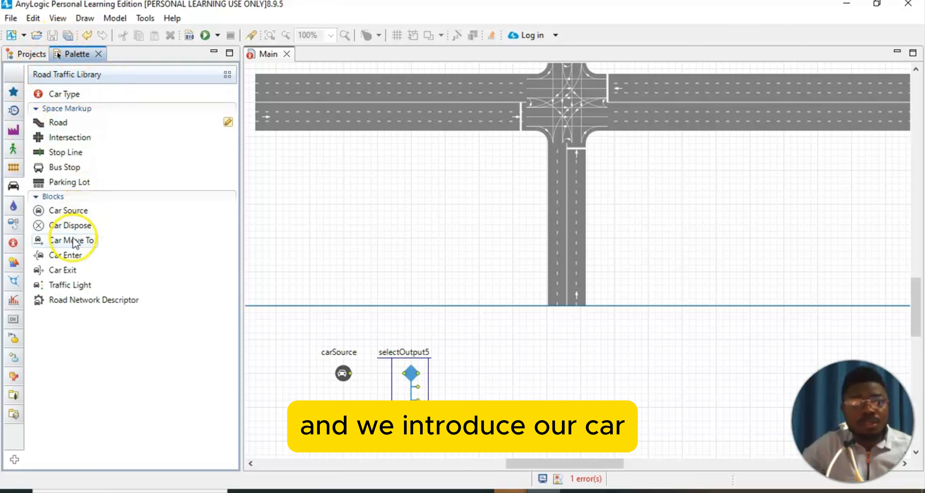
left_click_drag(90, 240, 499, 380)
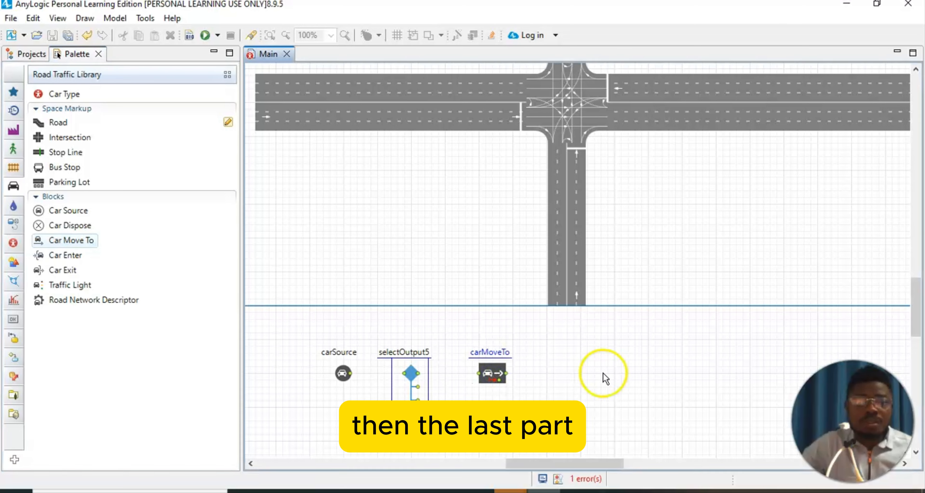
left_click(621, 360)
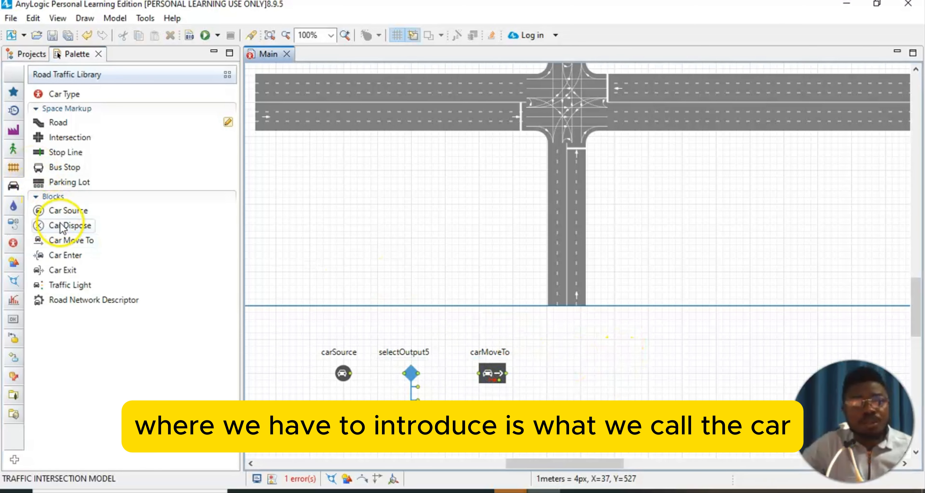
left_click_drag(63, 228, 557, 349)
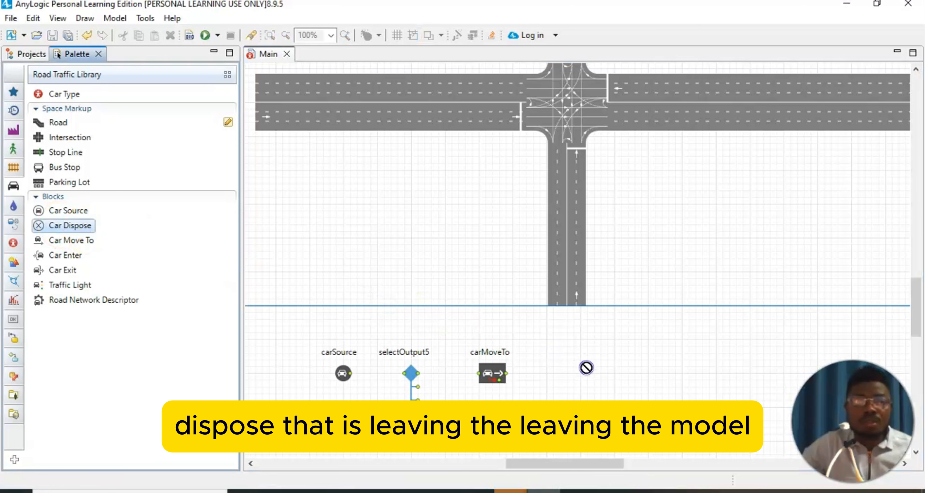
left_click_drag(586, 370, 595, 376)
scroll(556, 326, "down", 2)
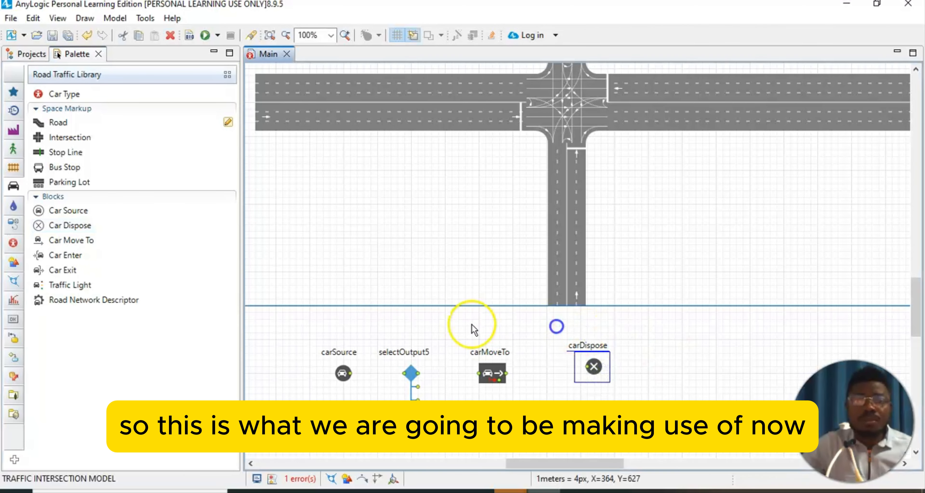
scroll(452, 329, "down", 2)
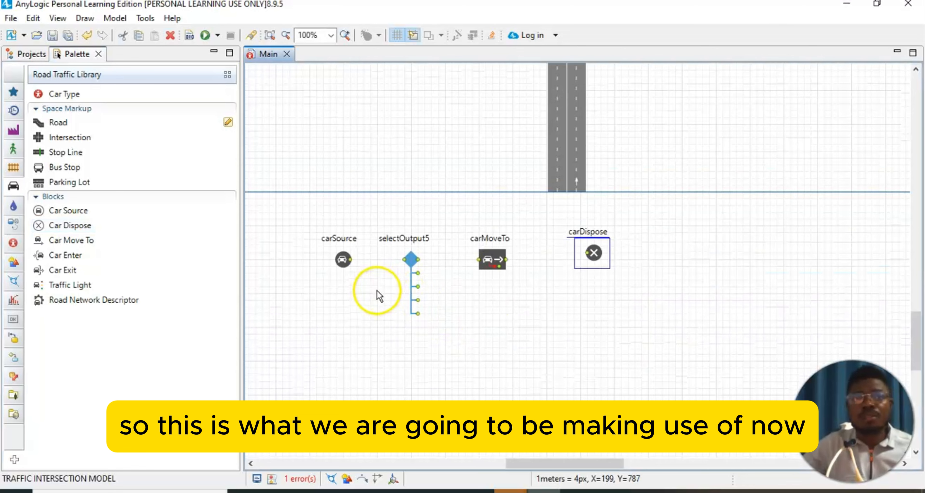
scroll(433, 291, "up", 5)
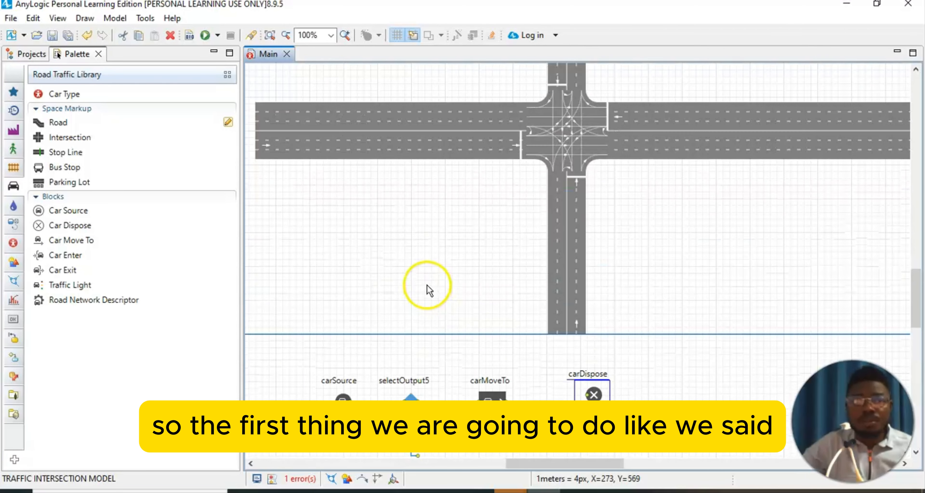
scroll(352, 184, "up", 2)
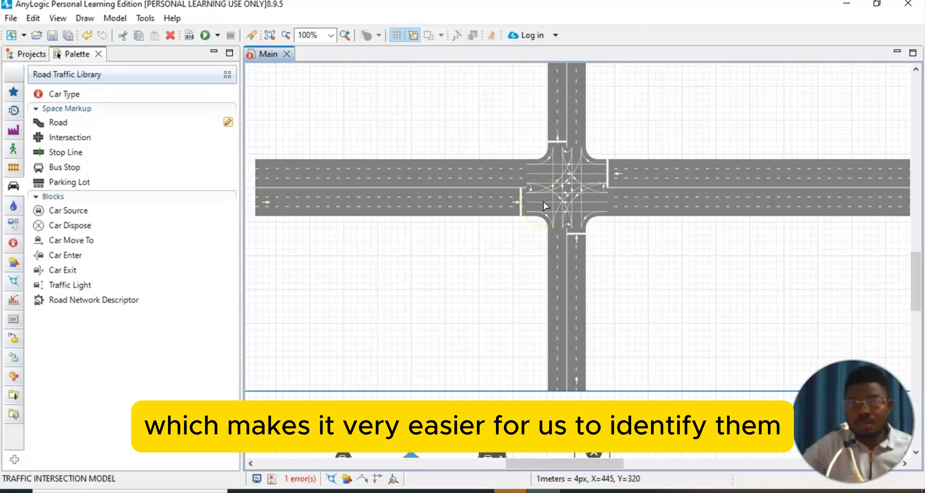
scroll(438, 151, "up", 2)
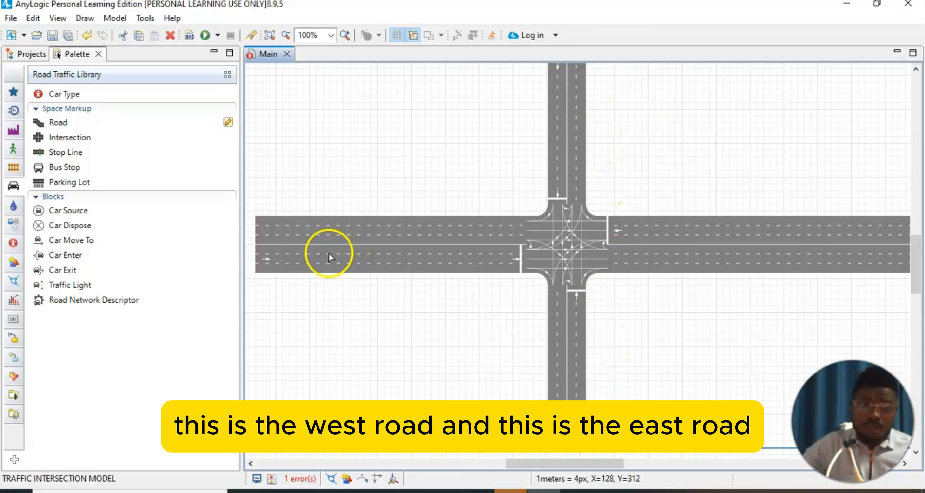
scroll(687, 270, "down", 2)
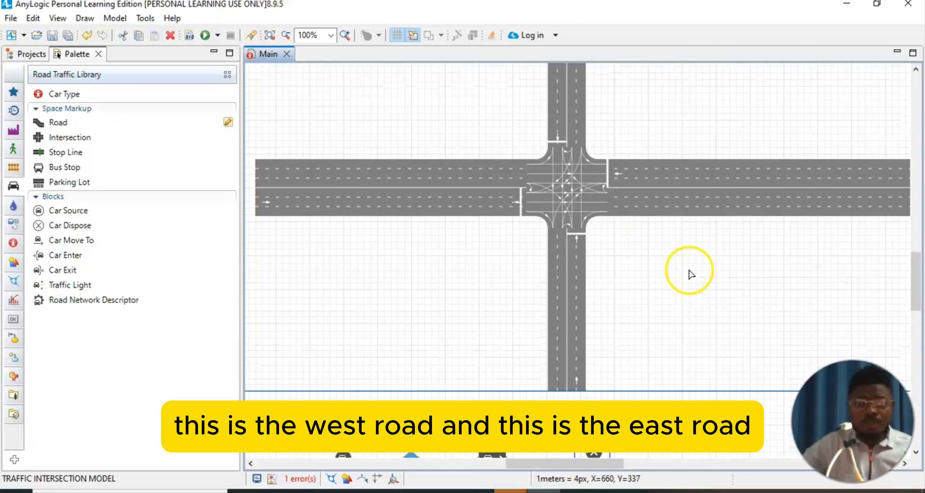
scroll(353, 188, "up", 1)
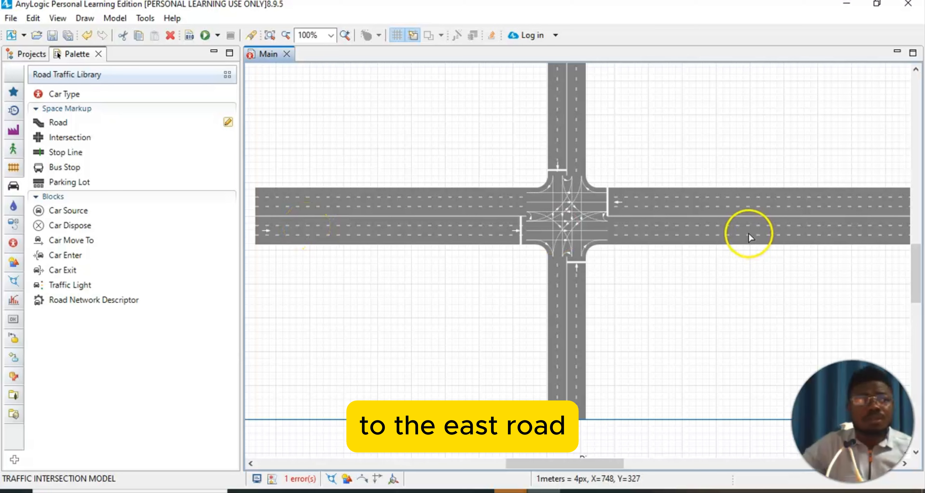
left_click(510, 492)
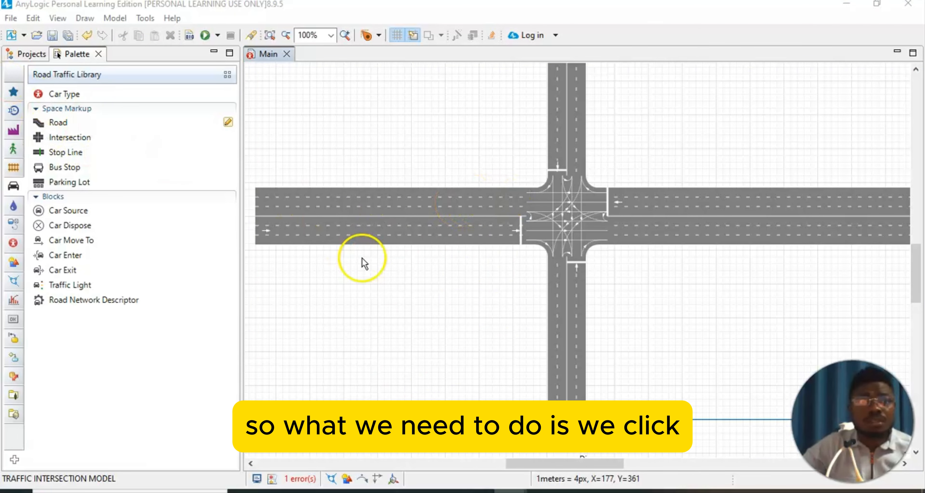
Step: Set the traffic direction of the whole road network to left-hand in its properties
left_click(400, 231)
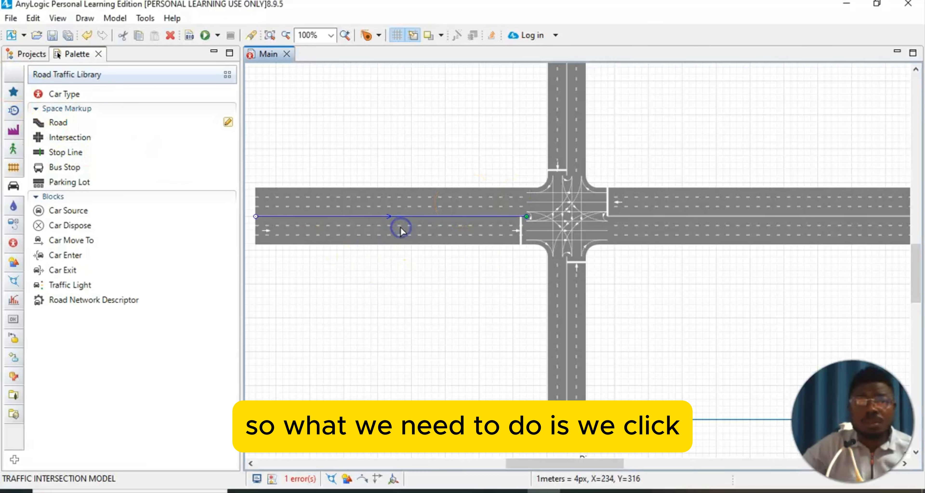
double_click(432, 203)
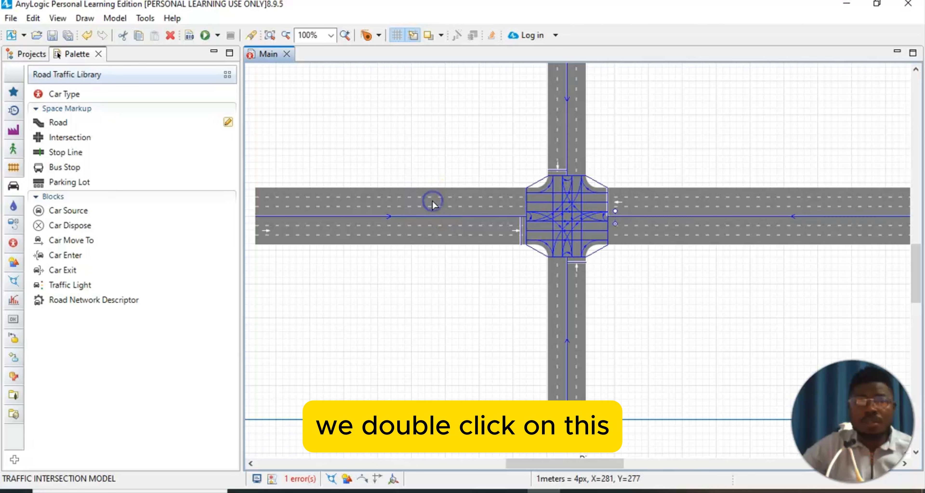
left_click(57, 18)
left_click(74, 44)
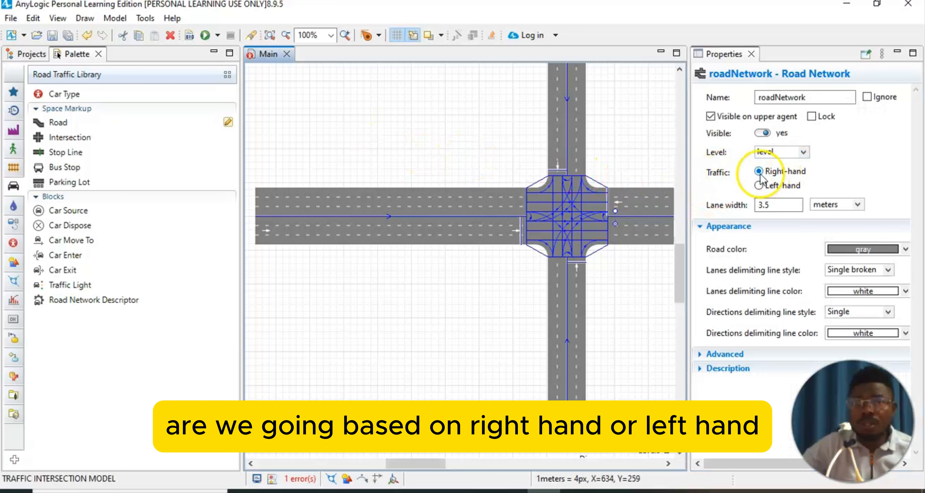
left_click(759, 186)
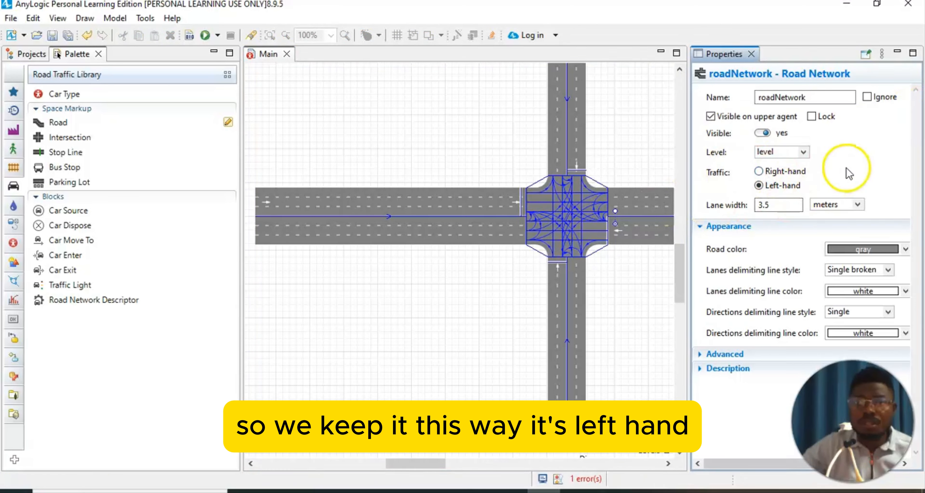
left_click(751, 54)
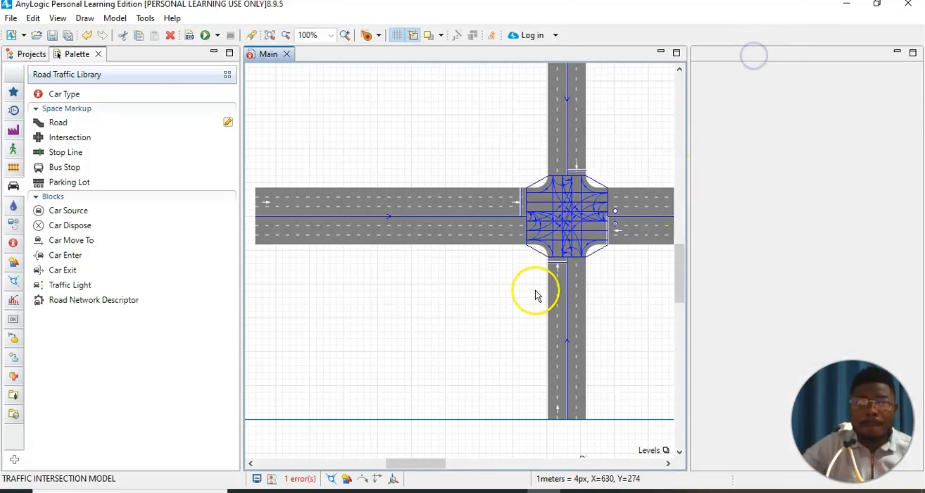
left_click(489, 289)
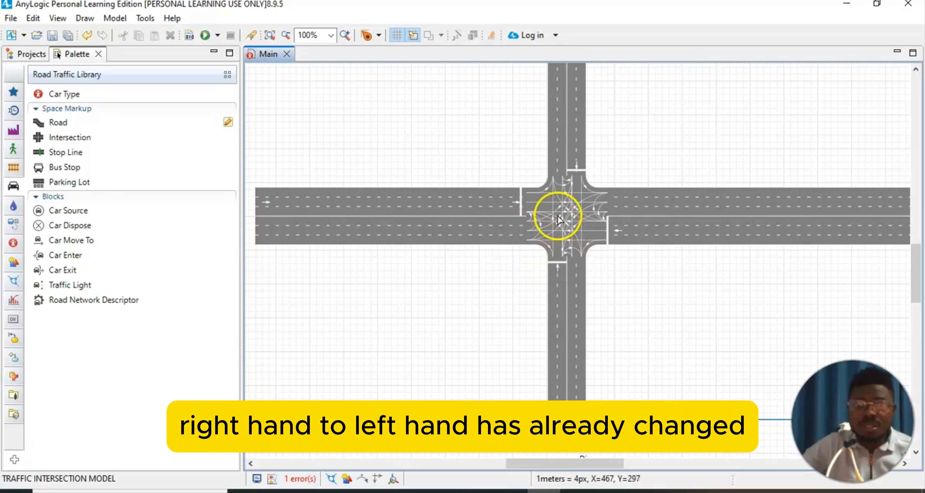
Step: Remove the south road's inner-lane connectors to the east road's outer two lanes and its wider U-turn, keeping one right turn, one U-turn and the through connector
left_click(576, 214)
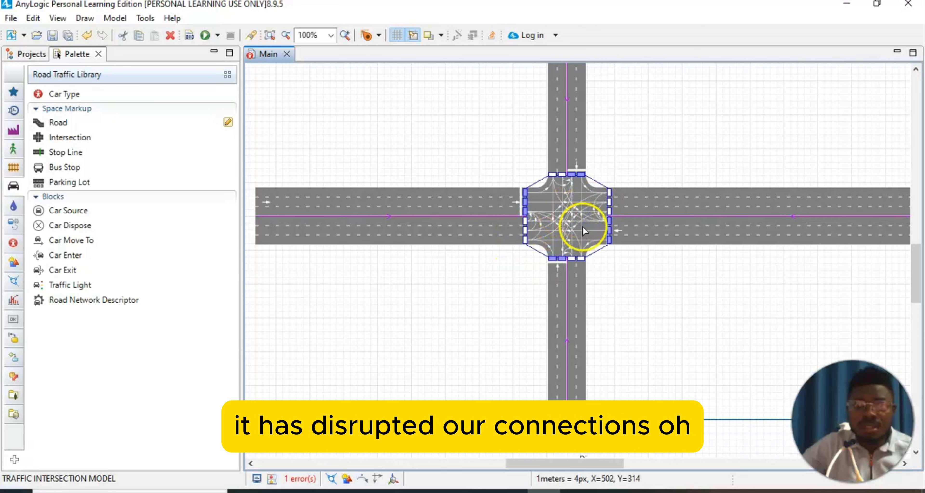
scroll(552, 290, "up", 1)
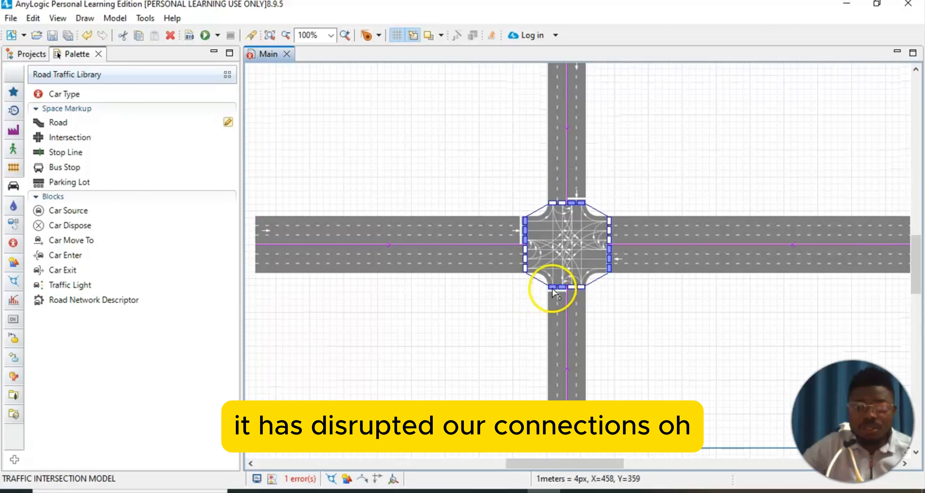
left_click(562, 287)
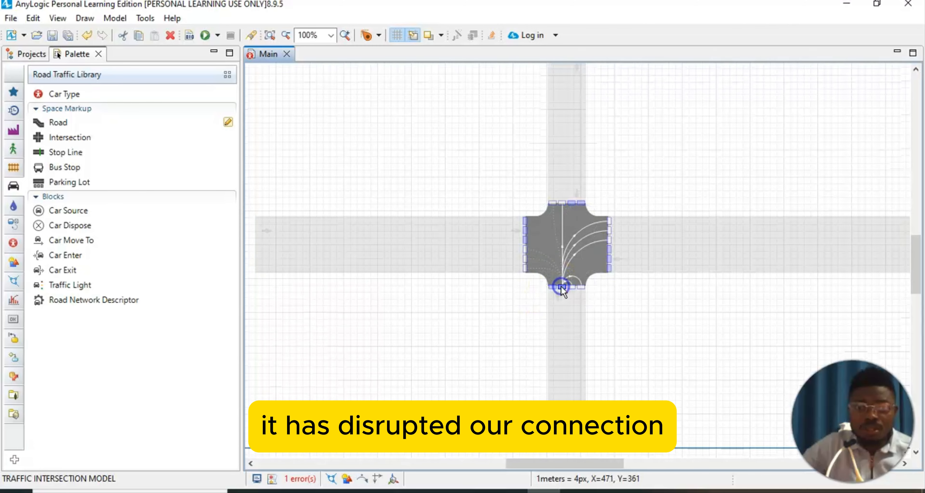
left_click(571, 279)
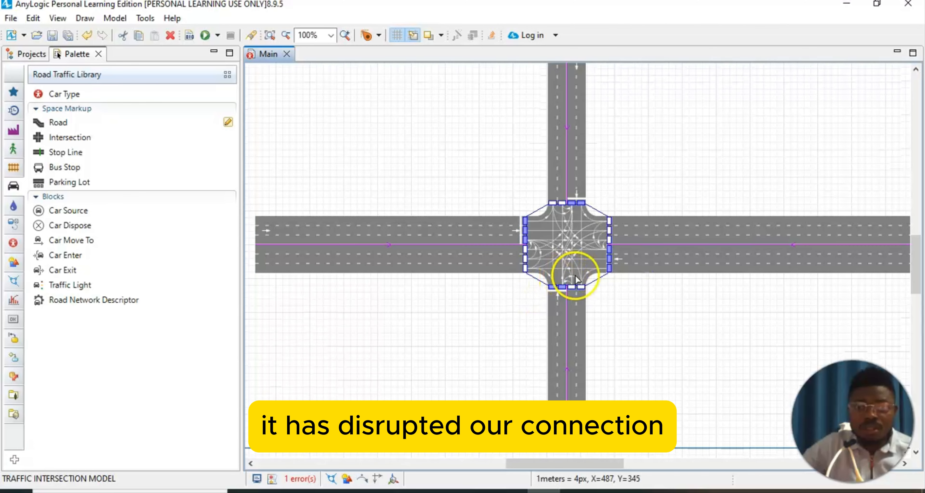
left_click(563, 287)
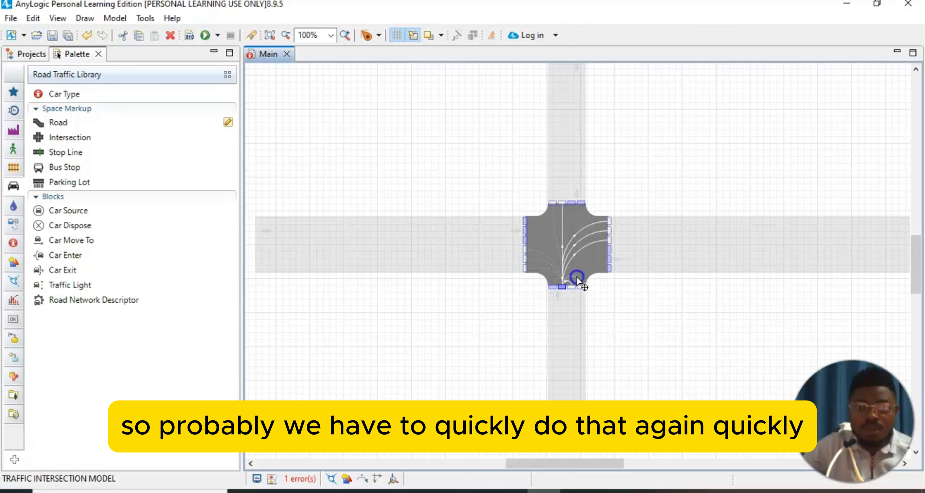
left_click(595, 235)
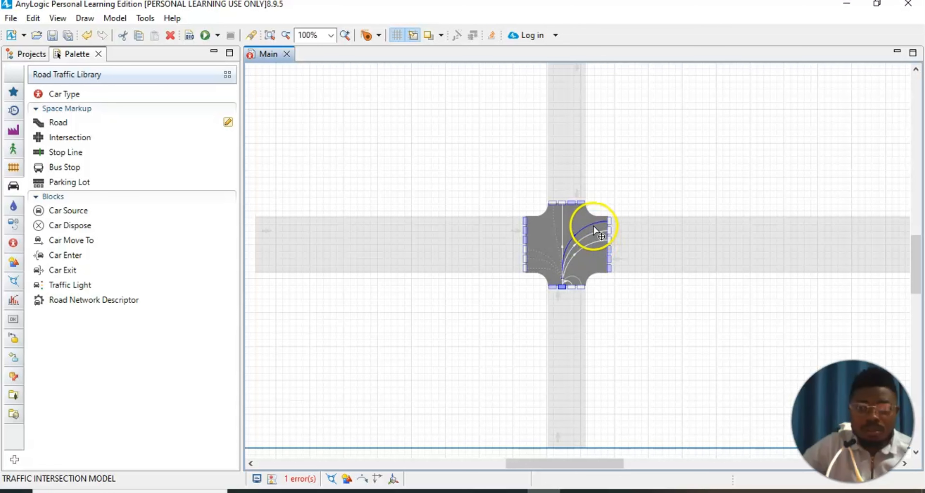
left_click(609, 316)
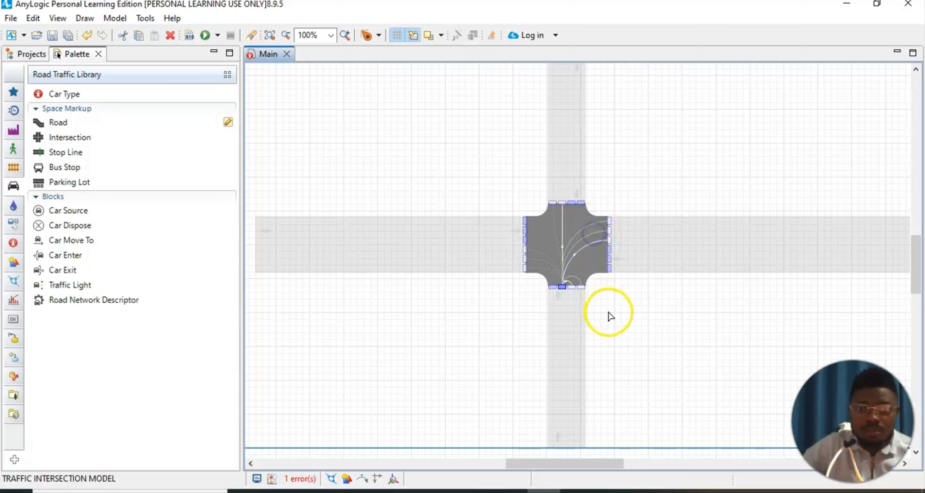
left_click(562, 287)
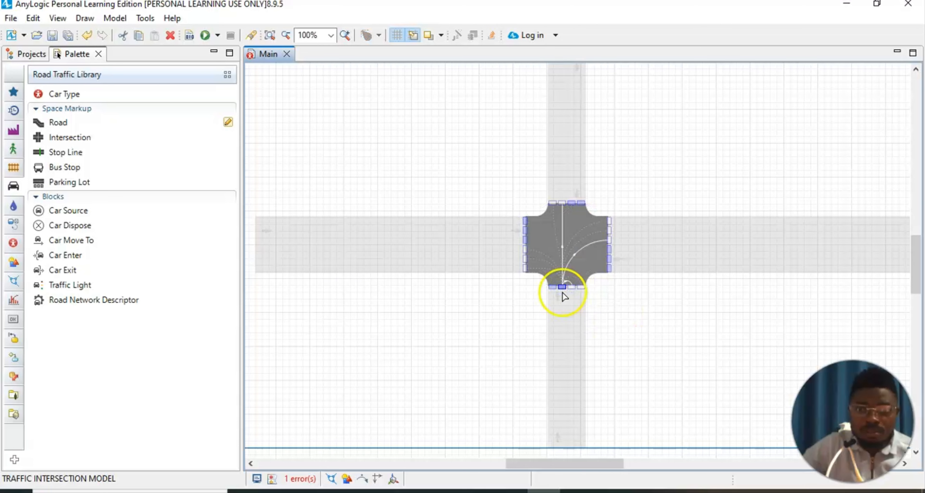
Step: Inspect the lane connectors leading from the south road's outer incoming lane
left_click(553, 287)
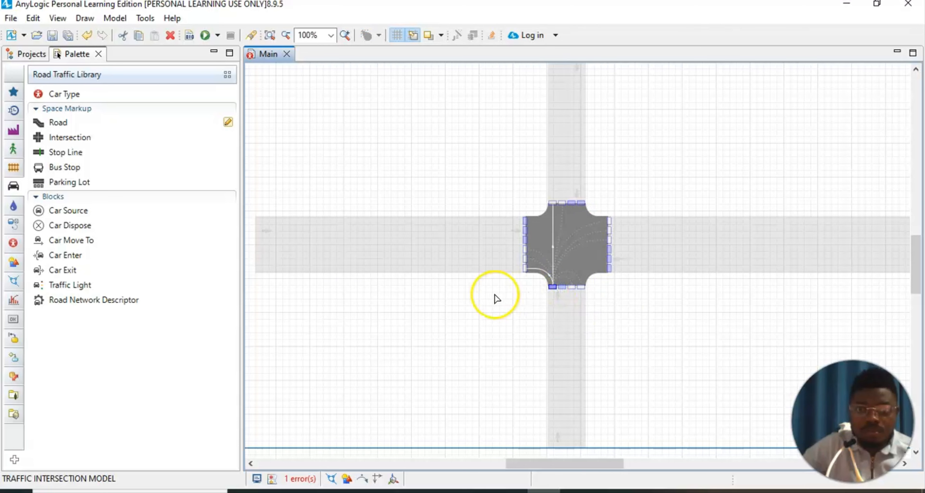
left_click(508, 289)
left_click(599, 240)
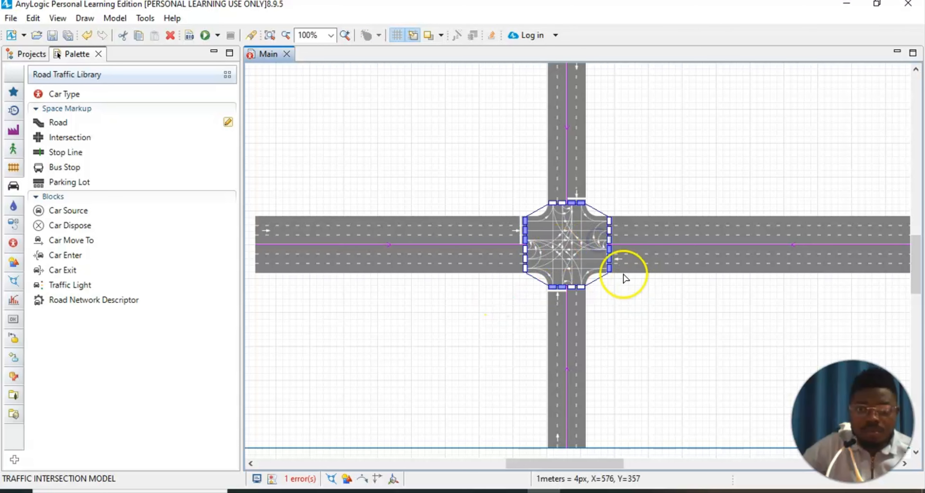
Step: Remove the wider U-turn connectors from the east road's inner incoming lane, keeping its tightest U-turn, right turns and through connector
left_click(608, 268)
left_click(616, 270)
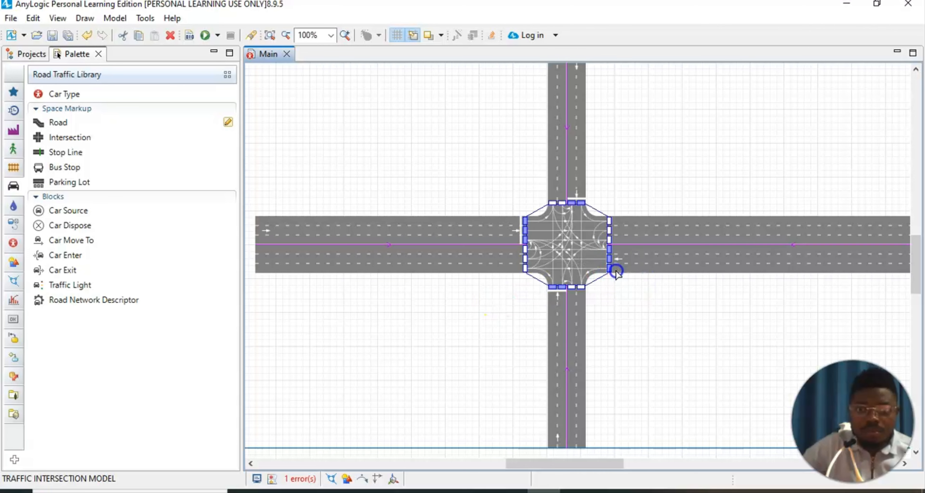
left_click(609, 259)
left_click(608, 251)
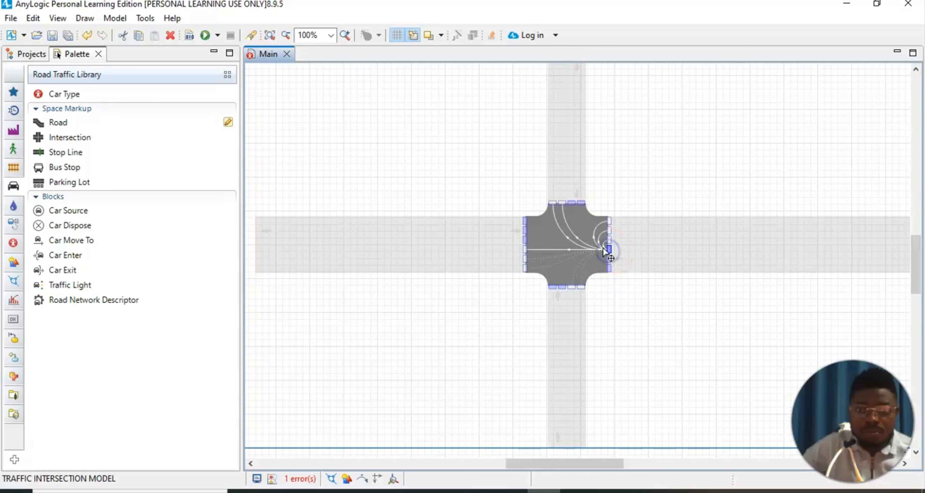
left_click(597, 226)
left_click(621, 256)
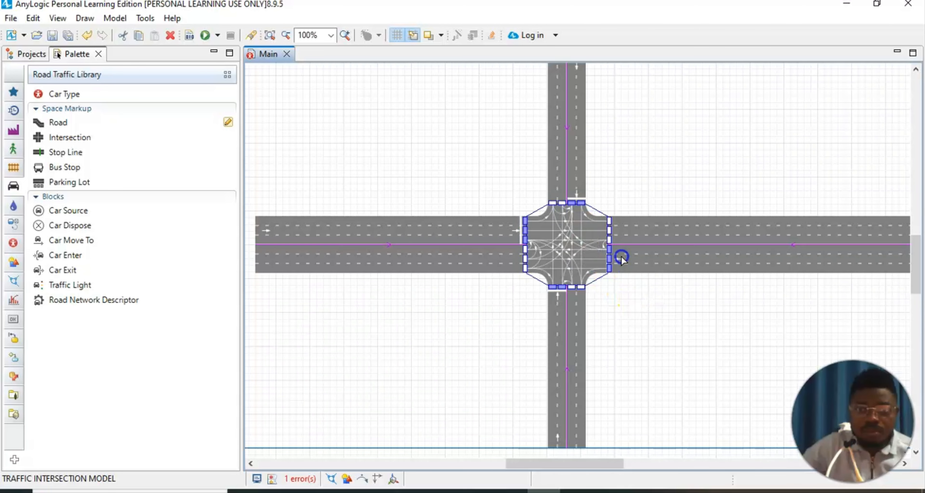
left_click(609, 248)
left_click(629, 304)
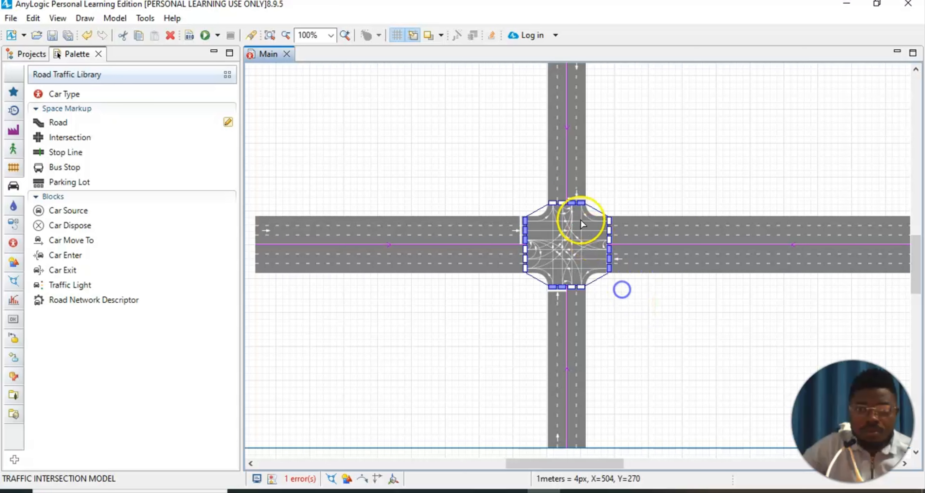
Step: Remove the north road's inner-lane wider U-turn and right turns to the west road's inner and outer lanes, keeping the middle-lane turn
left_click(581, 203)
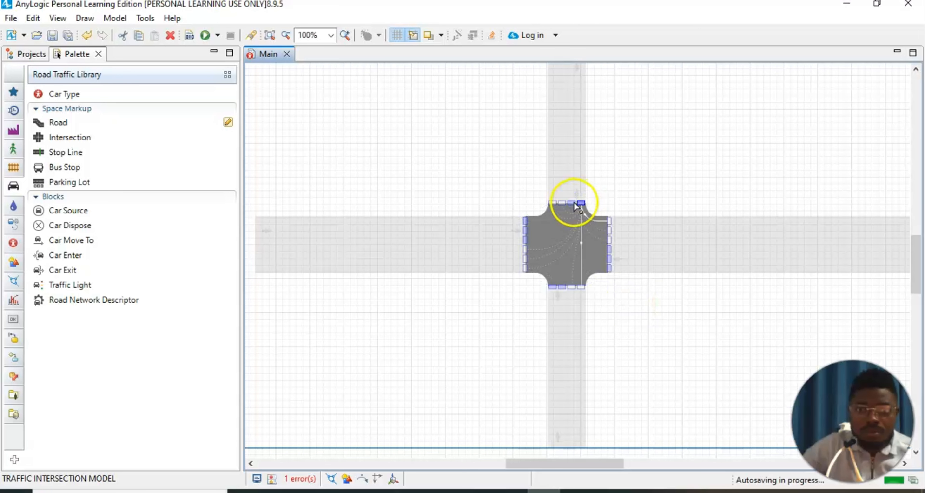
left_click(572, 204)
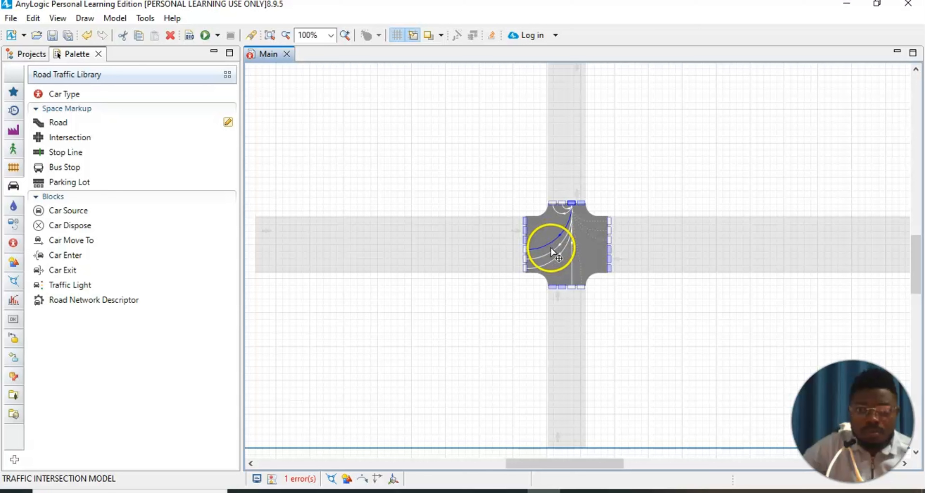
left_click(555, 257)
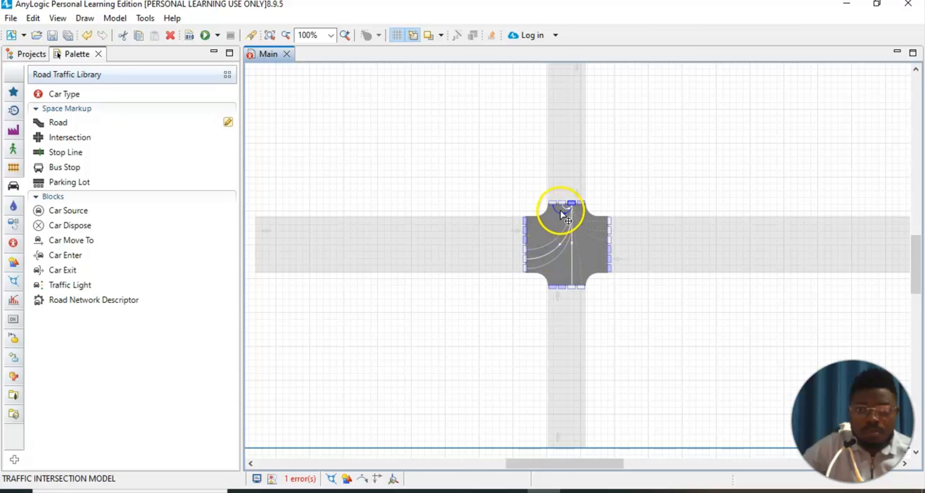
left_click(617, 320)
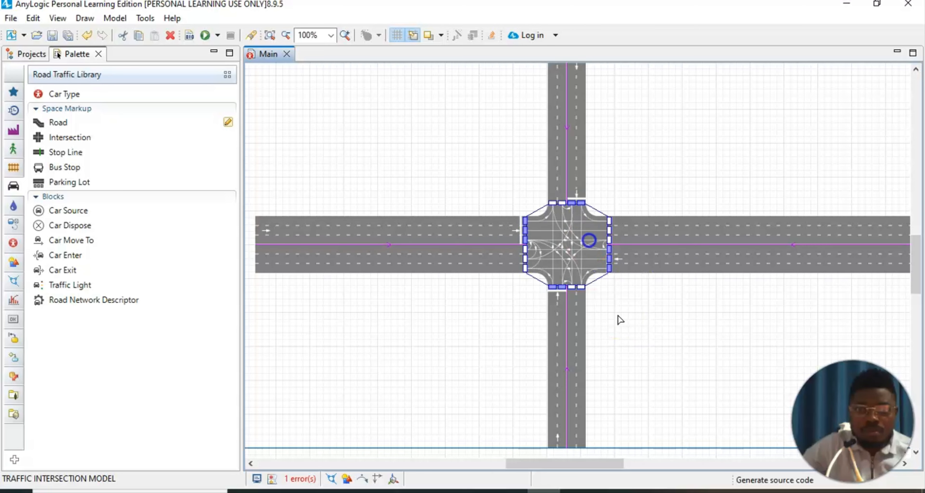
left_click(572, 204)
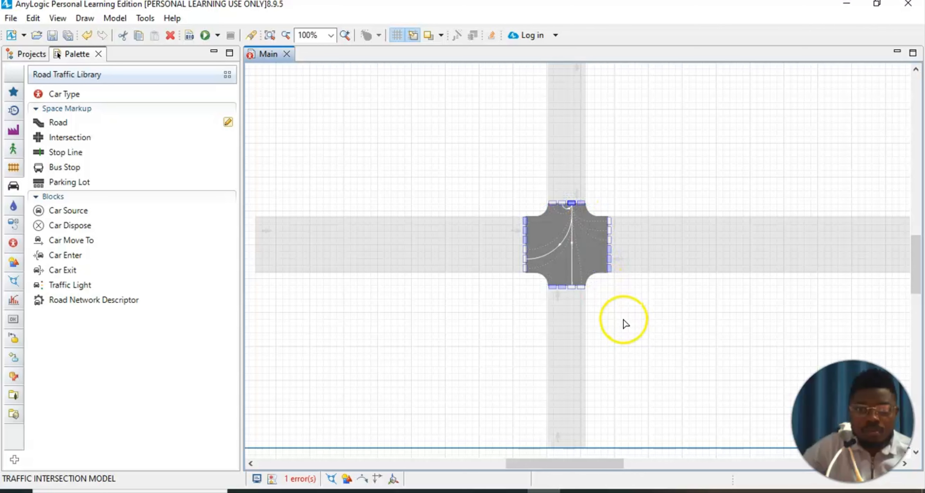
Step: Inspect the west road's inner incoming lane and connect the north road's outer incoming lane to the west road's middle outgoing lane
left_click(503, 292)
left_click(525, 239)
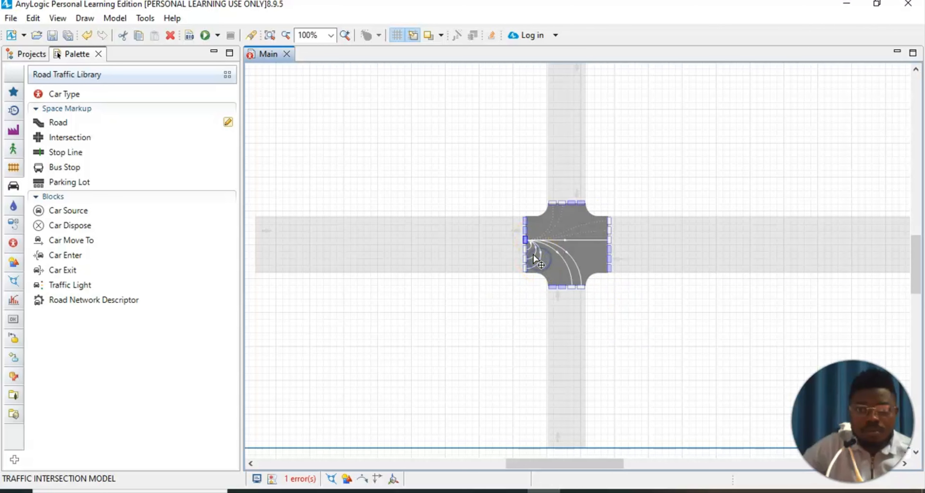
left_click(569, 256)
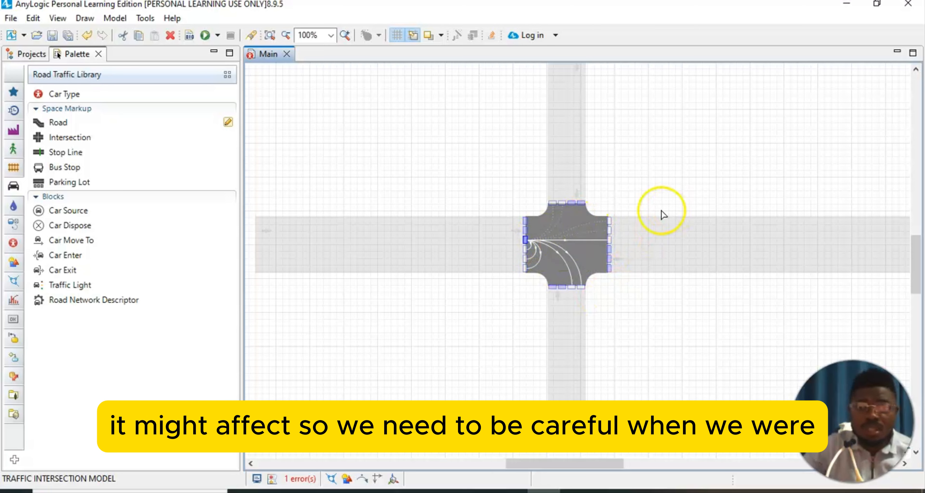
left_click(534, 258)
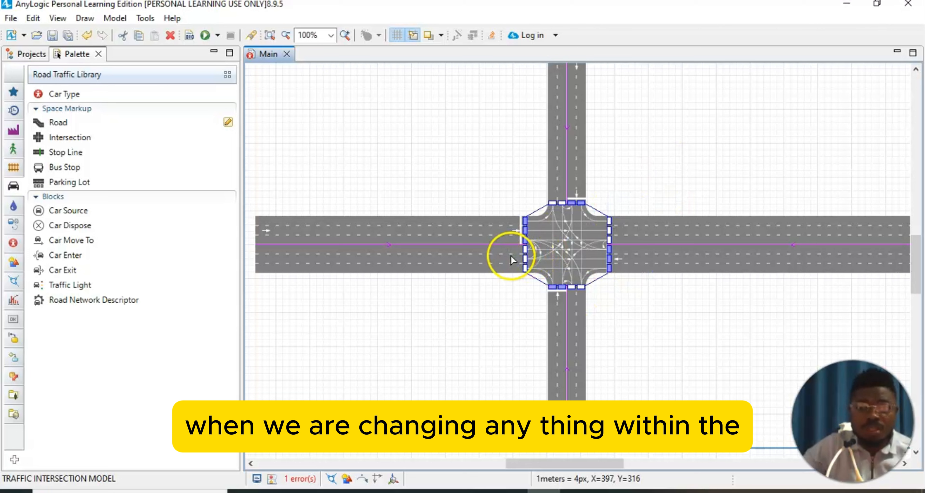
left_click(525, 259)
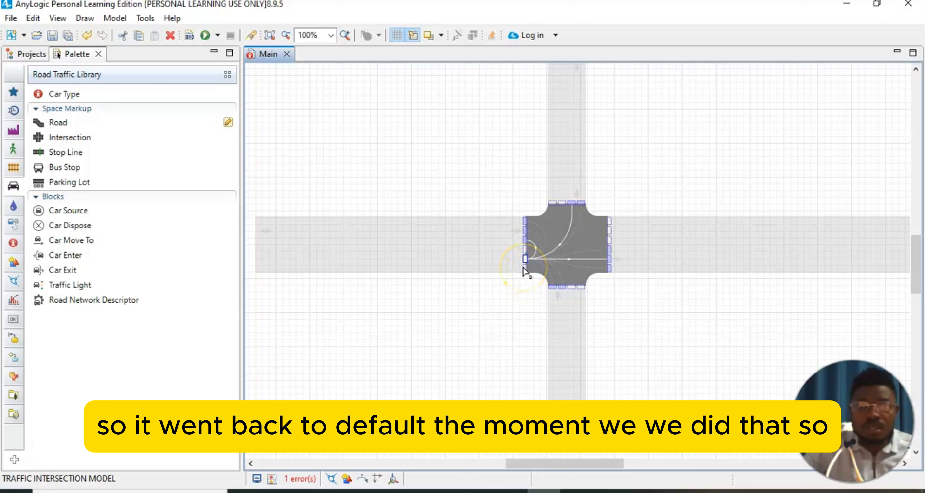
left_click(536, 255)
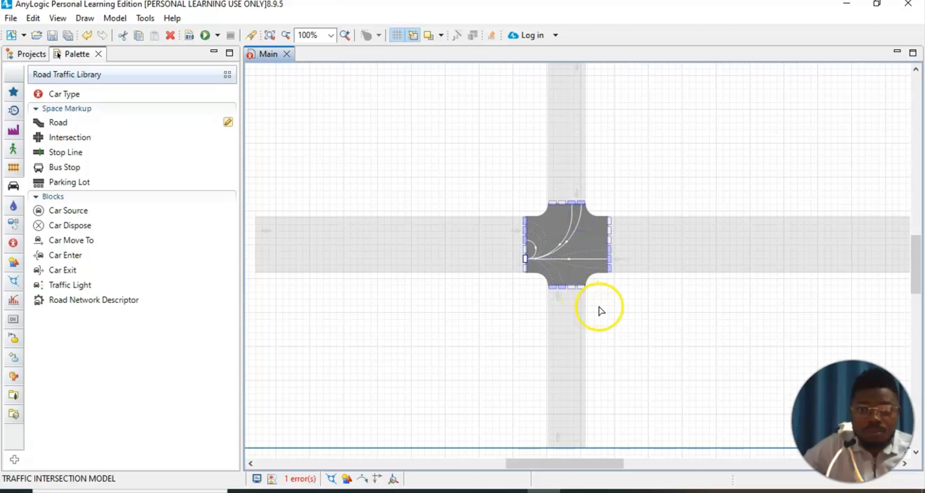
left_click(630, 320)
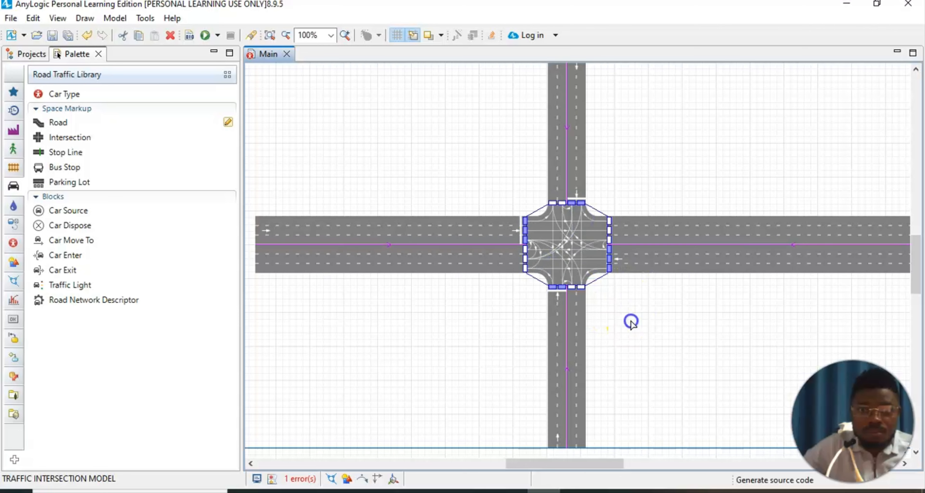
Step: Examine the connectors from the north road's two incoming lanes, especially the outer lane's right turn to the west road's middle lane
left_click(570, 204)
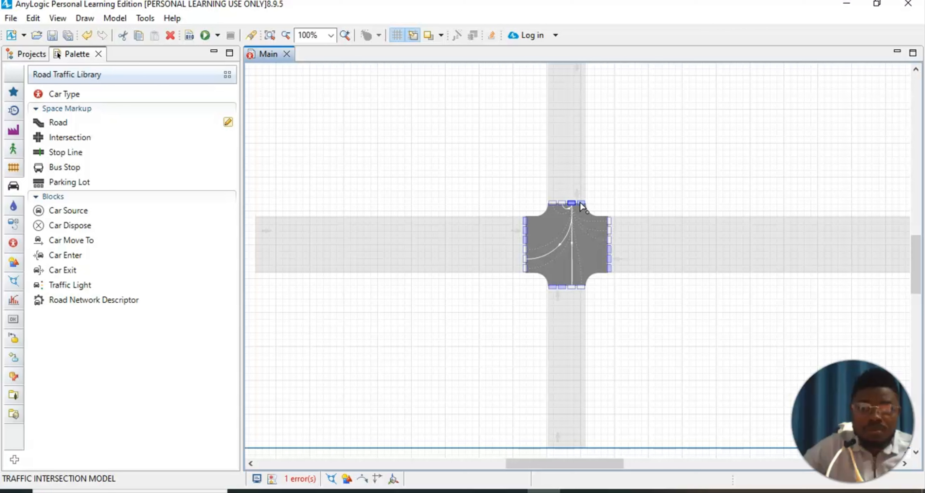
left_click(580, 203)
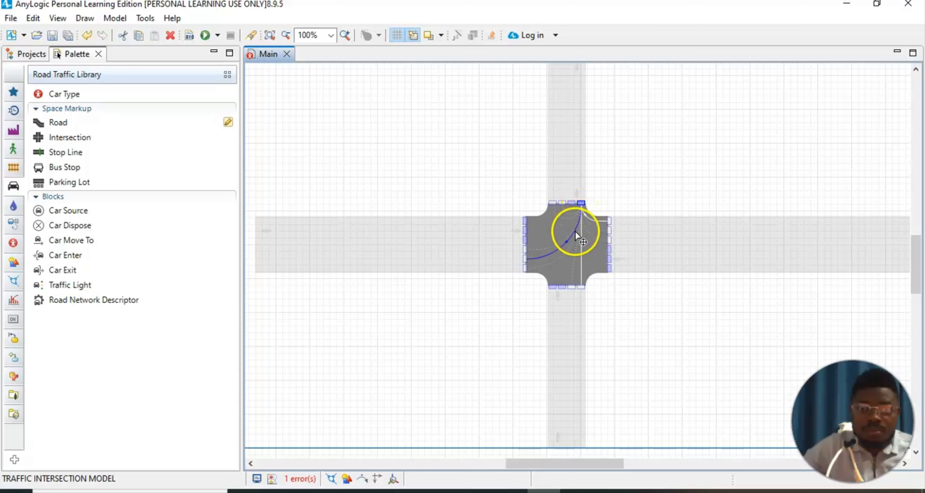
left_click(612, 317)
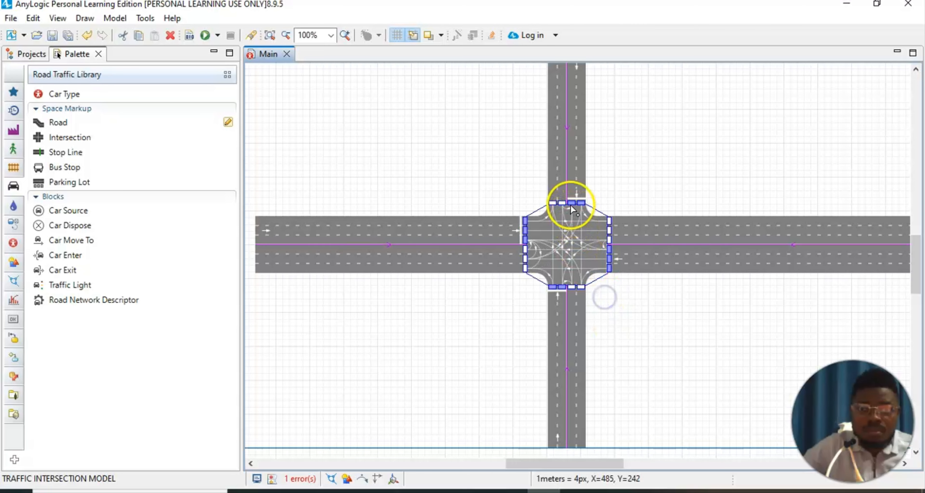
left_click(569, 203)
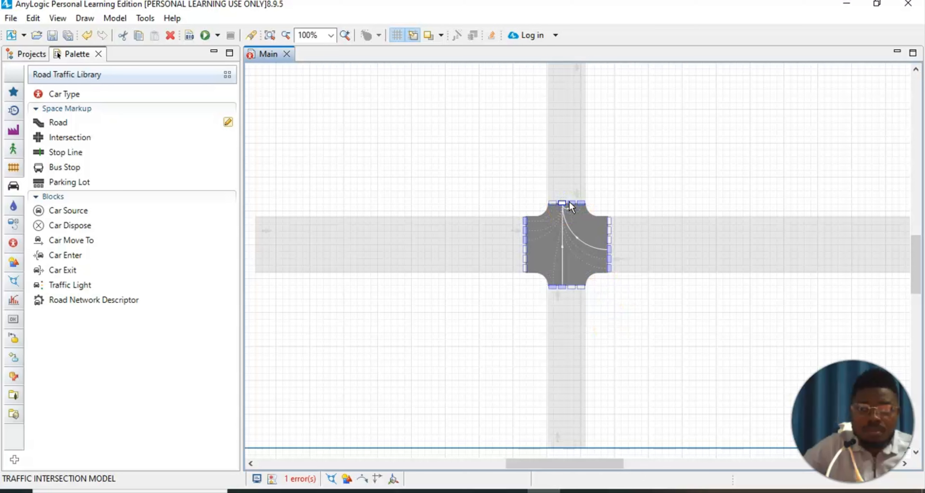
left_click(654, 330)
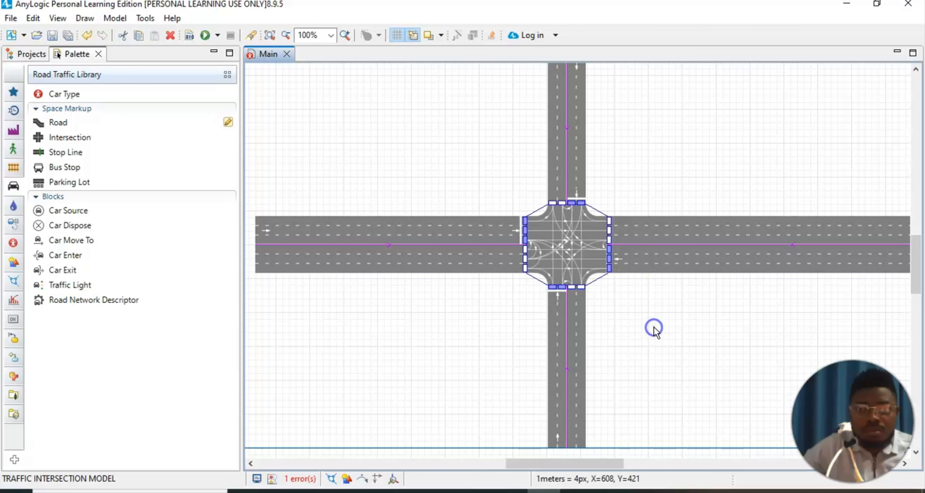
left_click(581, 202)
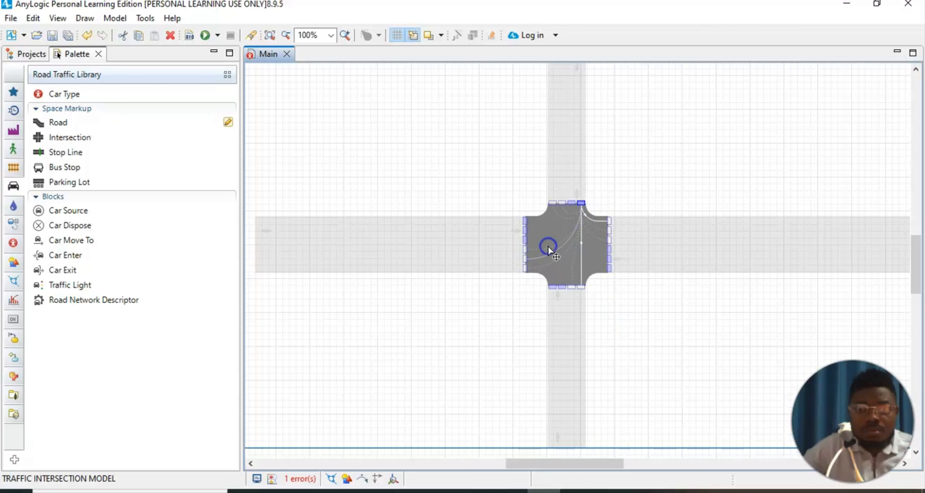
left_click_drag(541, 257, 535, 258)
left_click(657, 306)
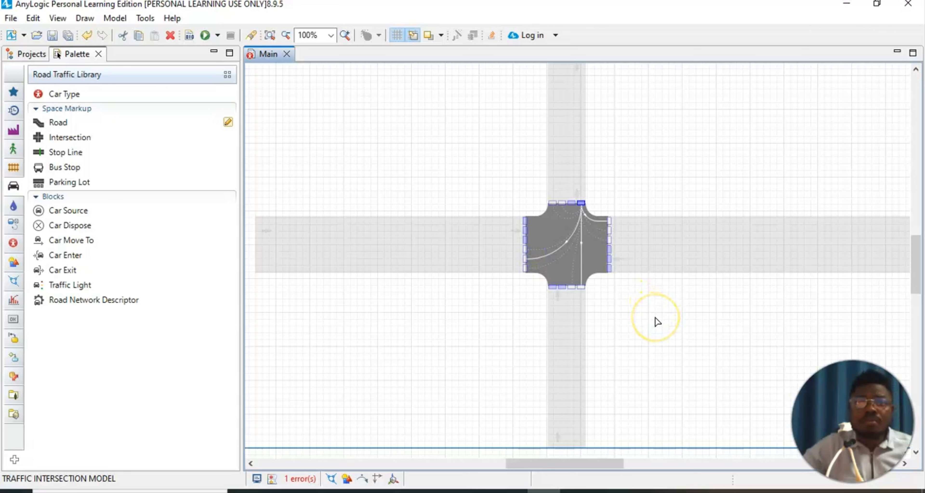
left_click(568, 202)
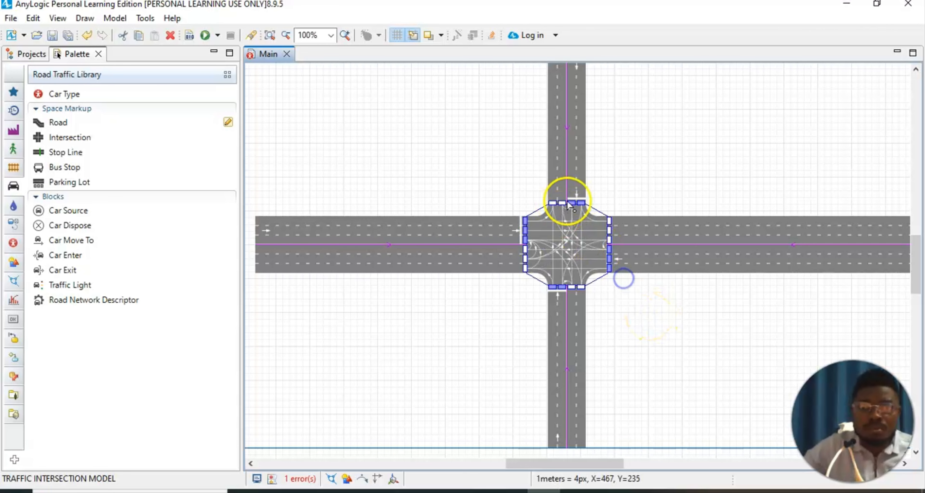
left_click(573, 204)
left_click(581, 298)
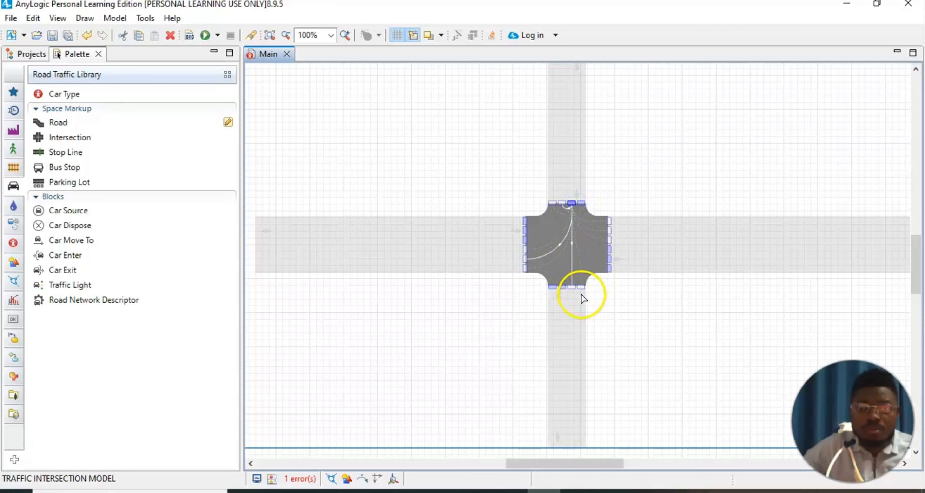
left_click(582, 203)
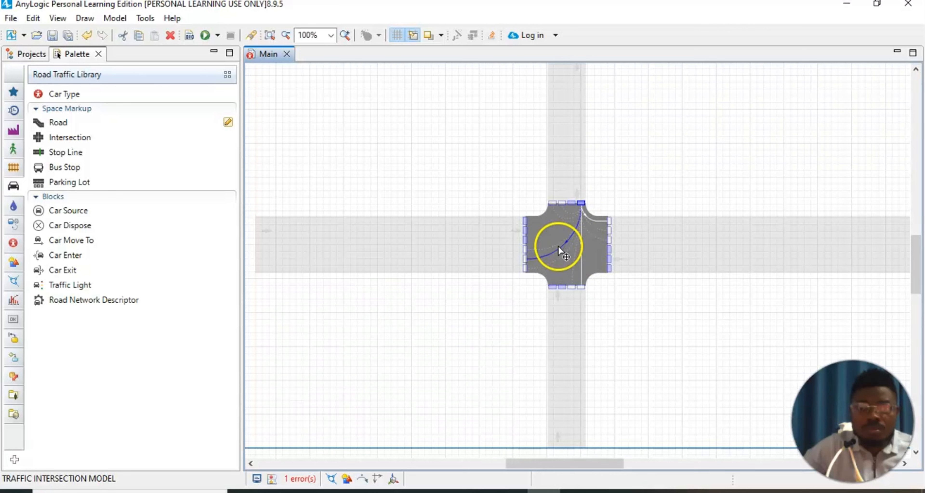
left_click(570, 203)
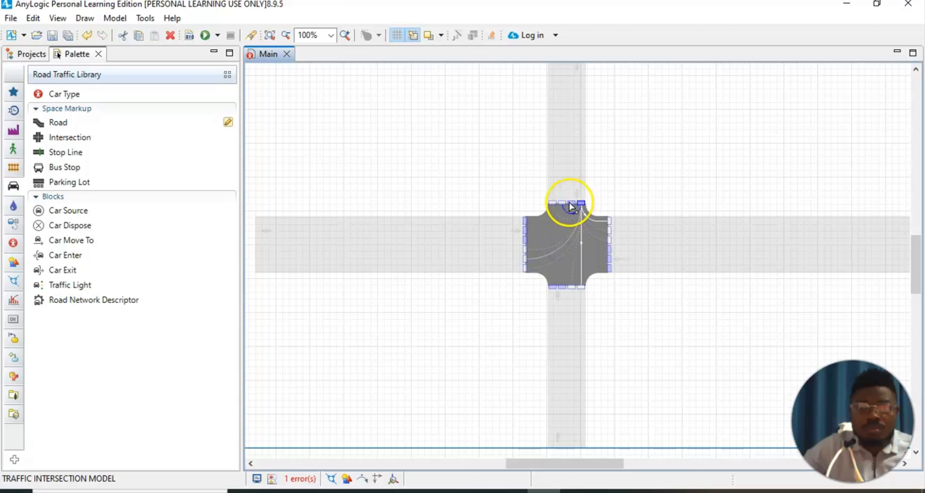
left_click(571, 203)
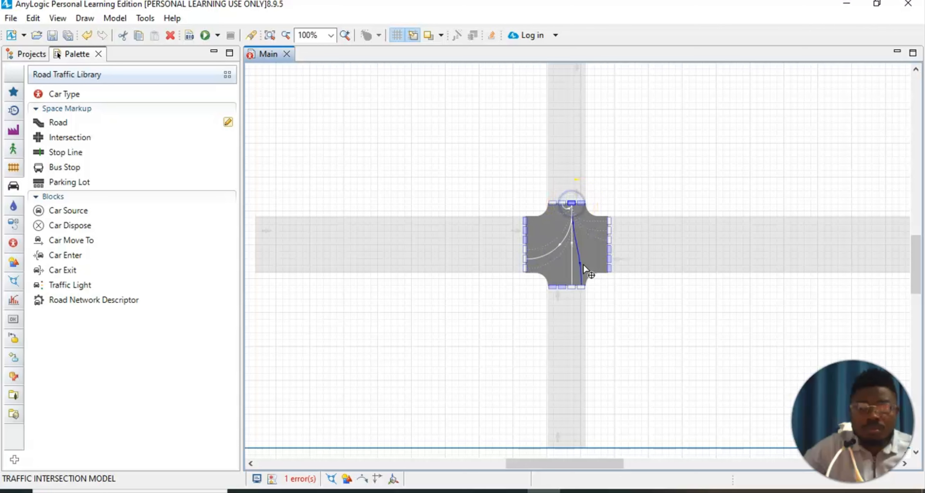
left_click(659, 339)
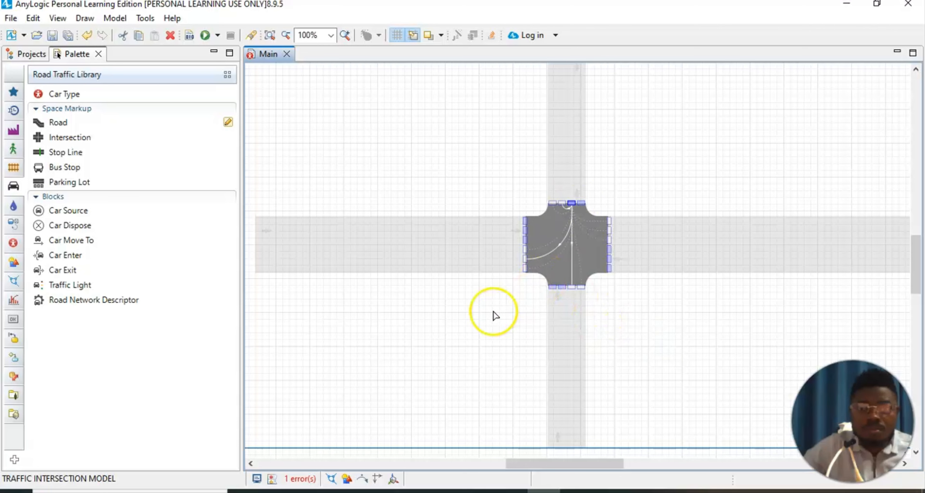
Step: Remove the wider U-turn connectors from the west road's inner incoming lane, keeping its right turns to the south road and through connector
left_click(507, 256)
left_click(526, 221)
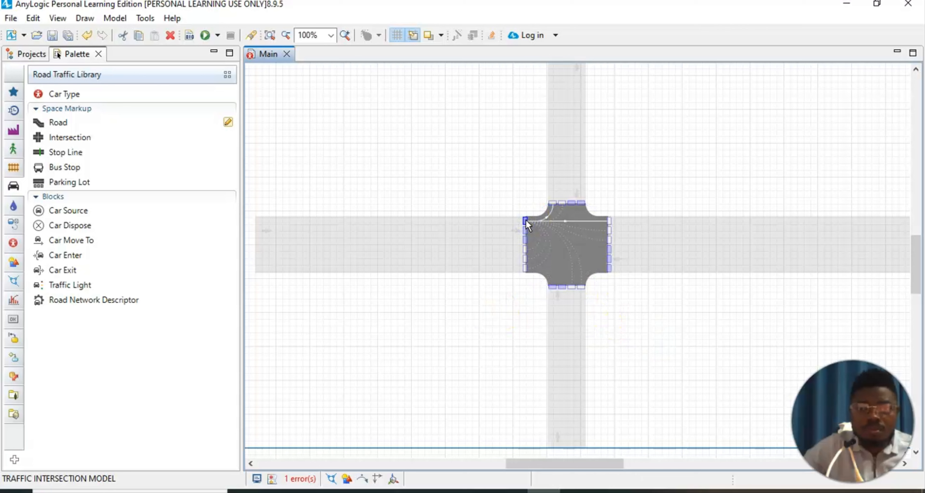
left_click(525, 233)
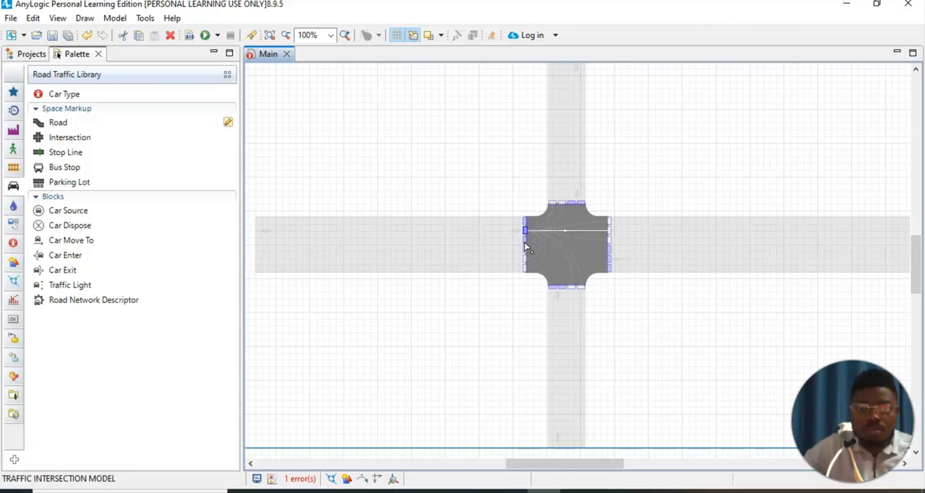
left_click(525, 242)
left_click(578, 258)
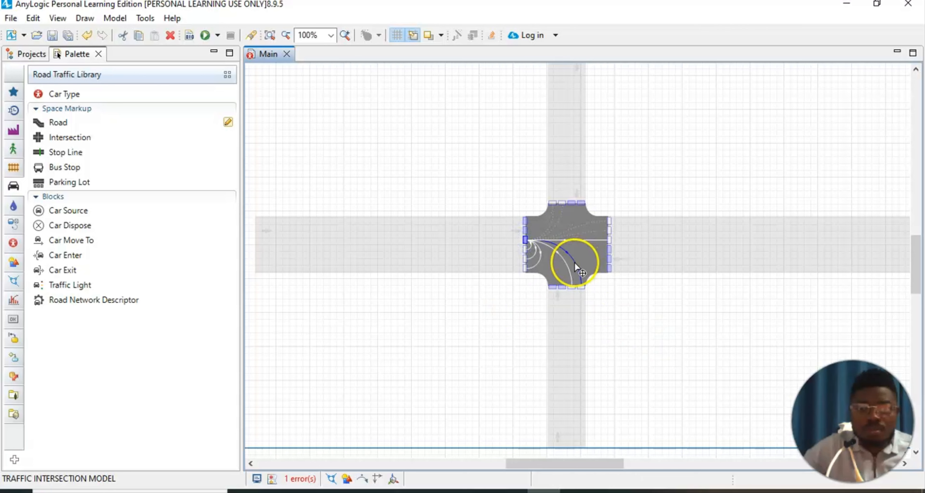
left_click(541, 263)
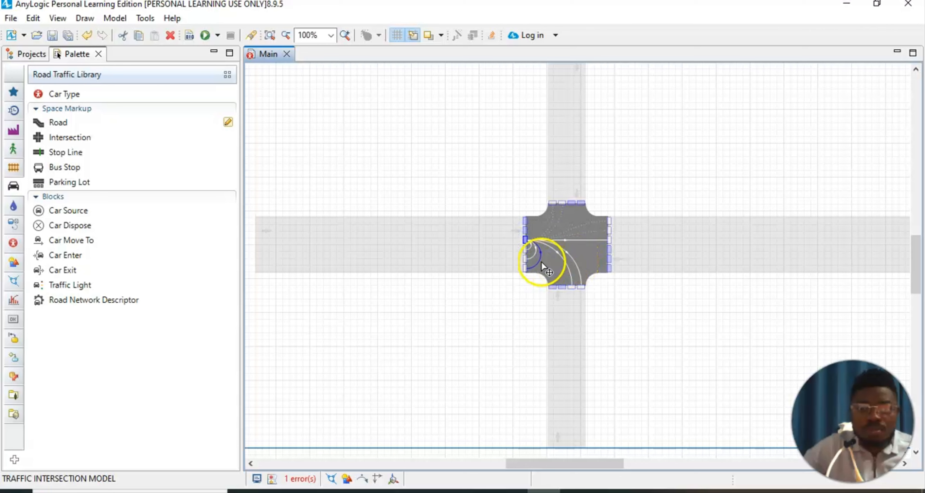
right_click(539, 263)
left_click(533, 257)
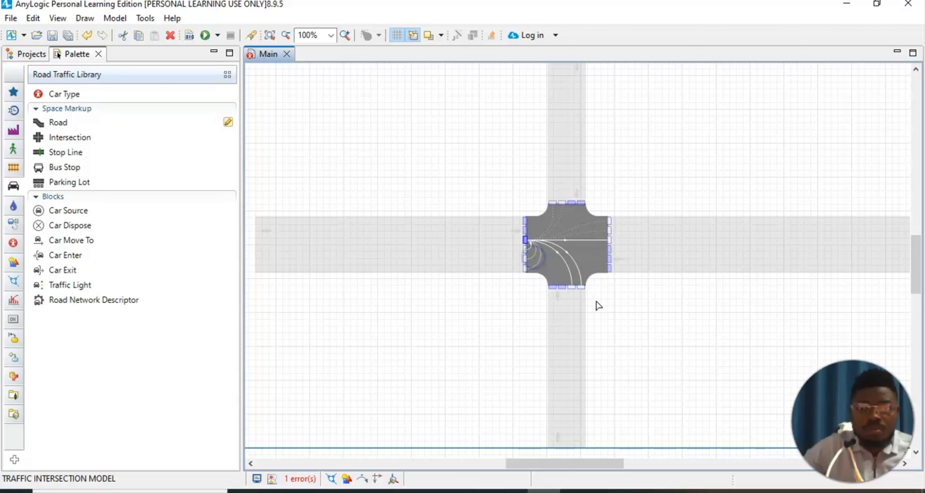
left_click(635, 317)
left_click(550, 271)
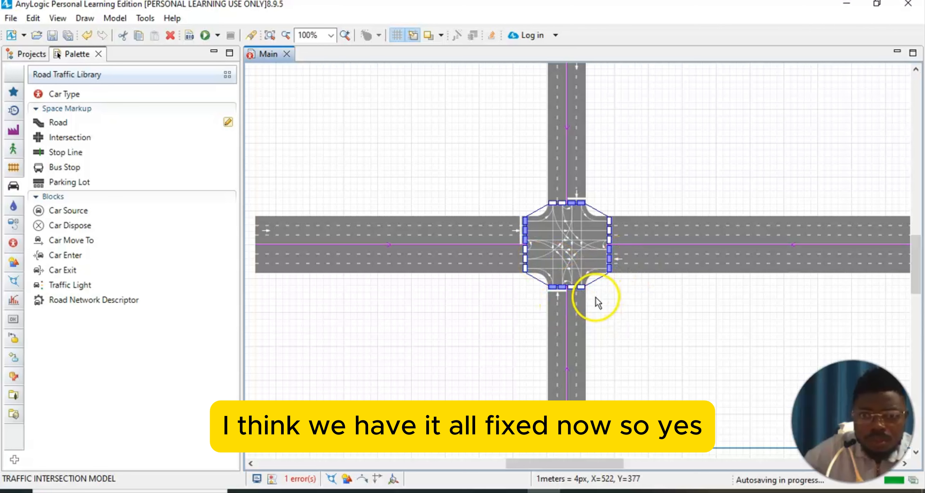
left_click(632, 328)
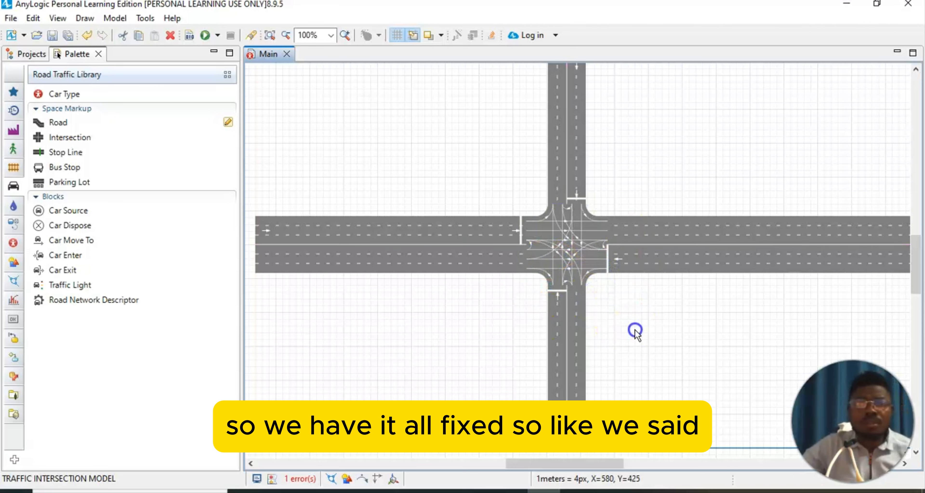
Step: Connect the Car Source through Select Output5's first exit and Car Move To to the Car Dispose block
scroll(407, 347, "down", 5)
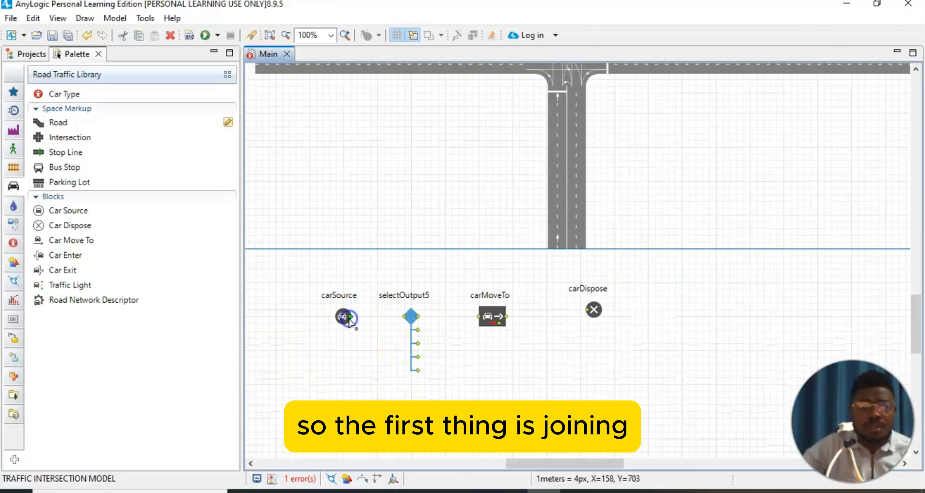
mouse_move(350, 316)
left_mouse_down()
mouse_move(585, 324)
mouse_move(593, 309)
mouse_move(591, 331)
mouse_move(581, 330)
mouse_move(590, 310)
left_mouse_up()
left_click(623, 320)
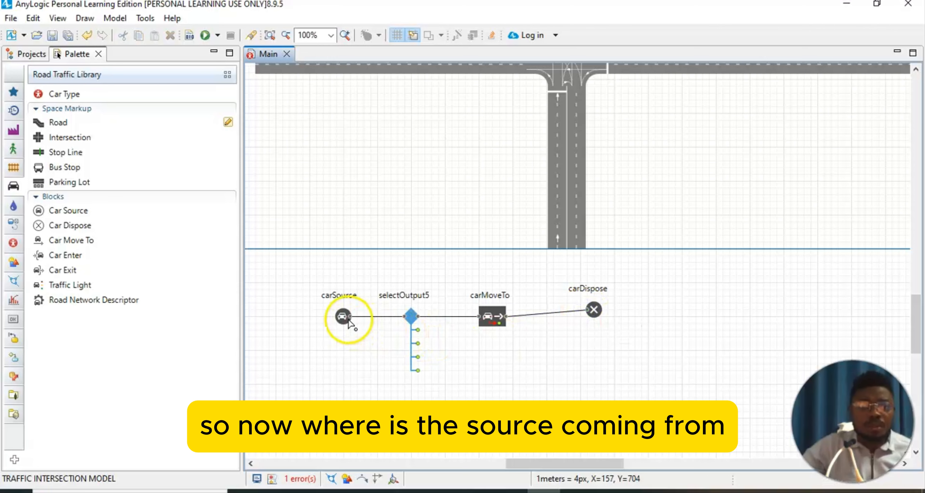
Step: Open the Car Source block's properties and rename it carSourceW
left_click(342, 315)
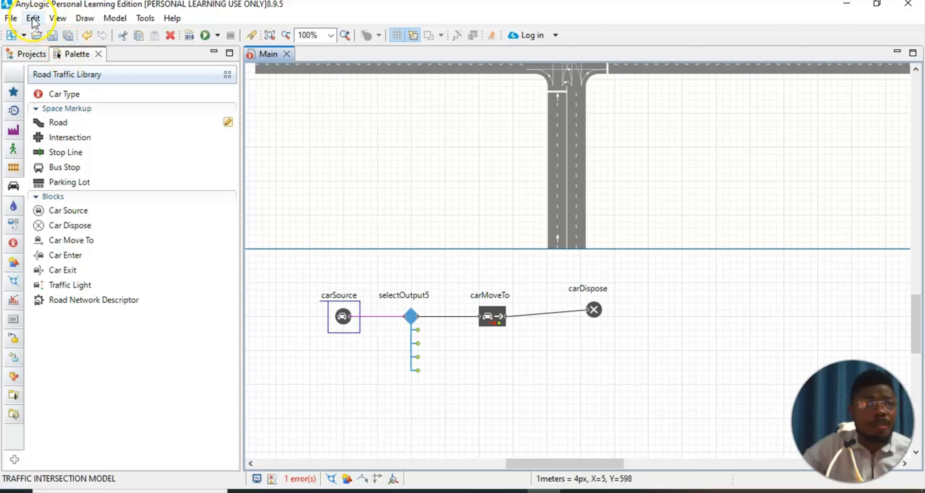
left_click(57, 18)
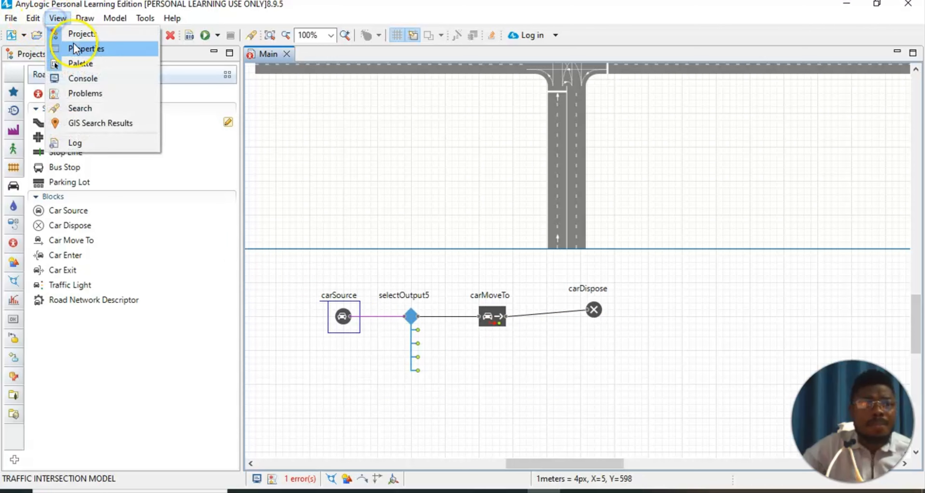
left_click(79, 50)
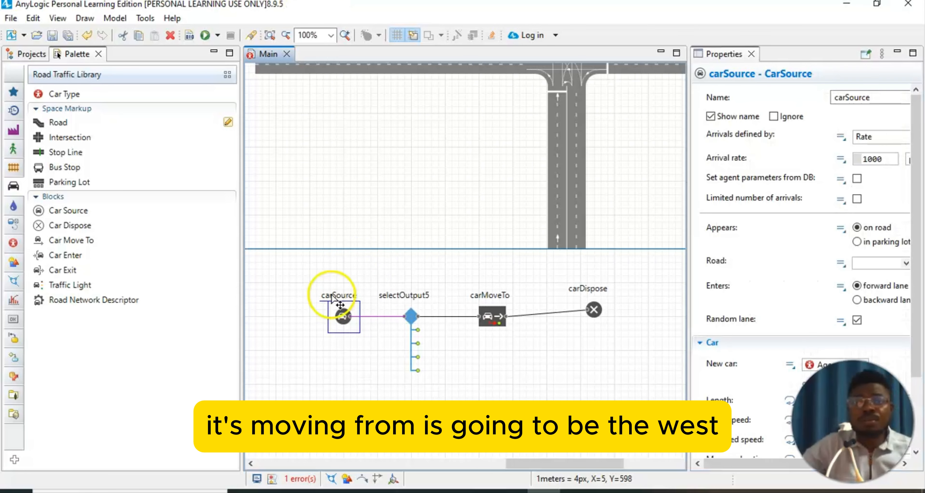
left_click(878, 96)
type("W")
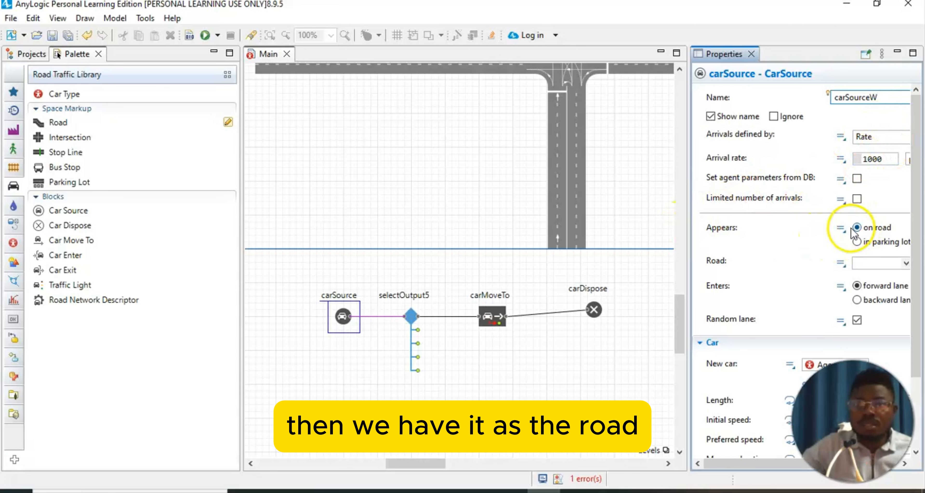
Step: Assign roadW as the road on which the west car source's cars appear, keeping the forward lane
left_click(905, 263)
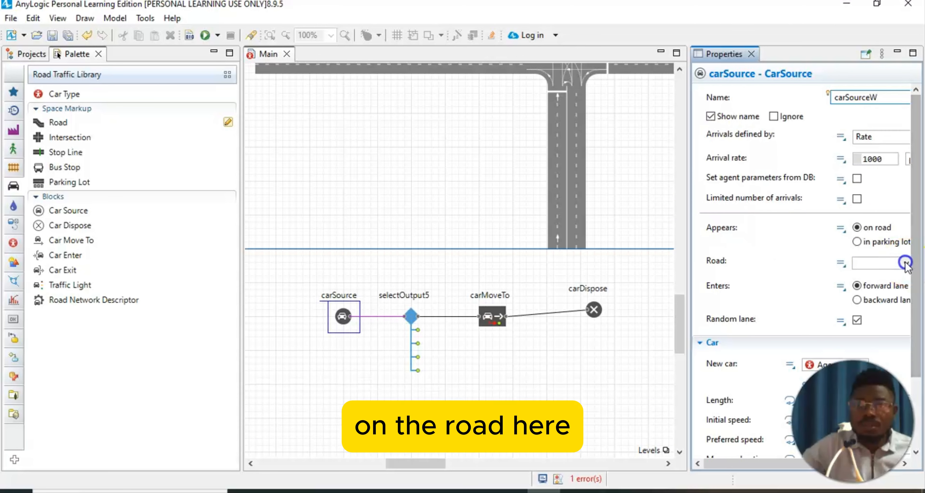
left_click(854, 267)
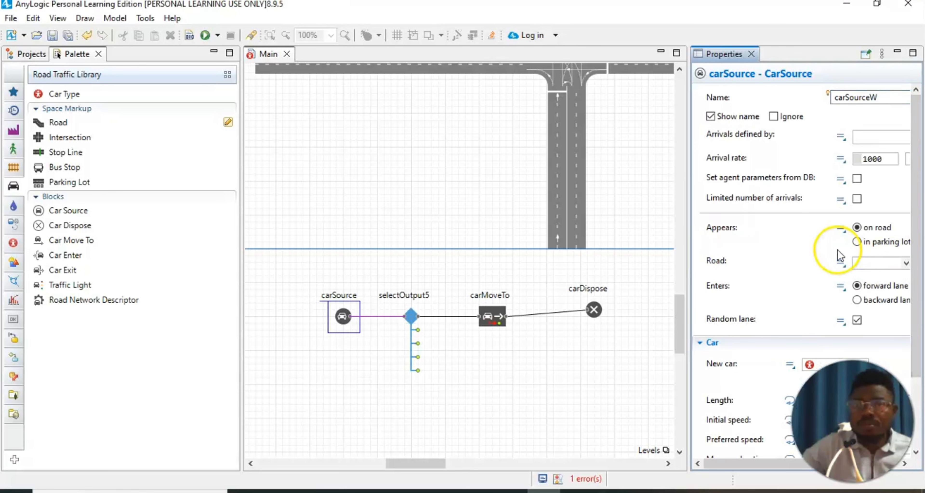
left_click(879, 315)
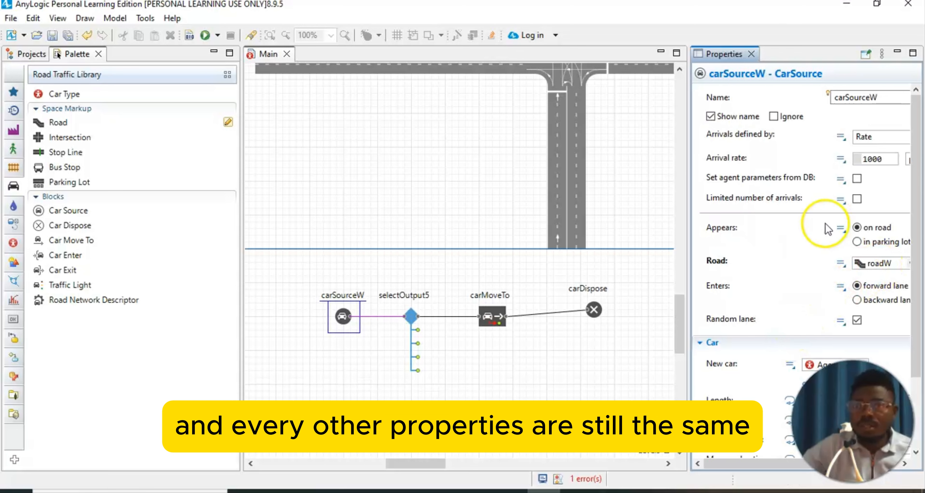
scroll(761, 277, "down", 2)
scroll(754, 285, "up", 1)
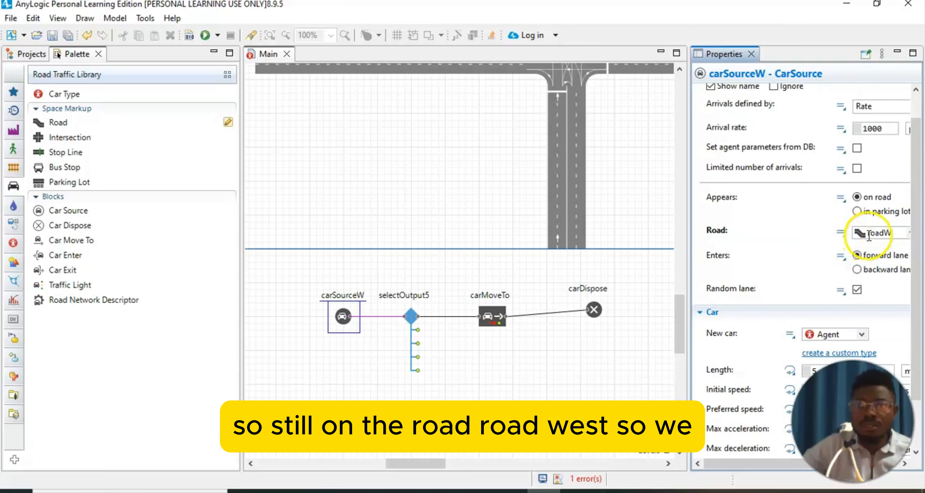
left_click(597, 364)
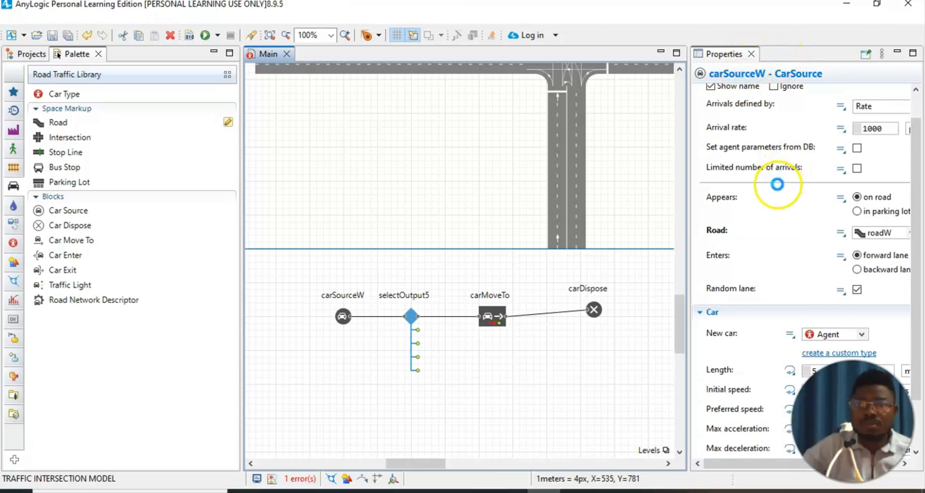
left_click(751, 54)
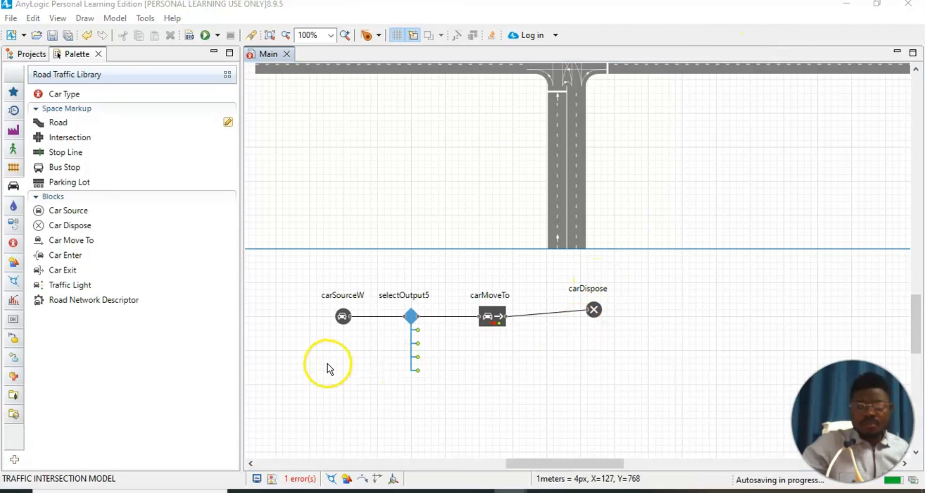
Step: Set Probability 2, 3, 4 and 5 of the Select Output5 block to 0
left_click(413, 311)
left_click(61, 18)
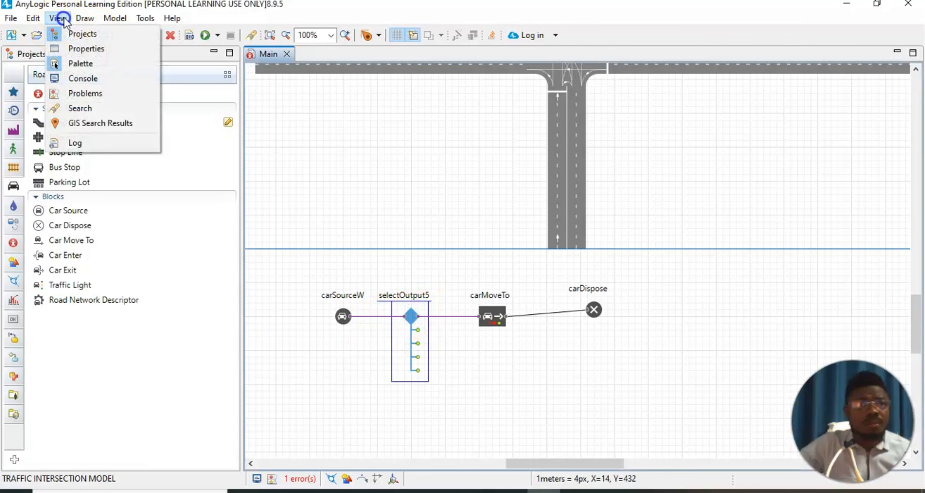
left_click(82, 47)
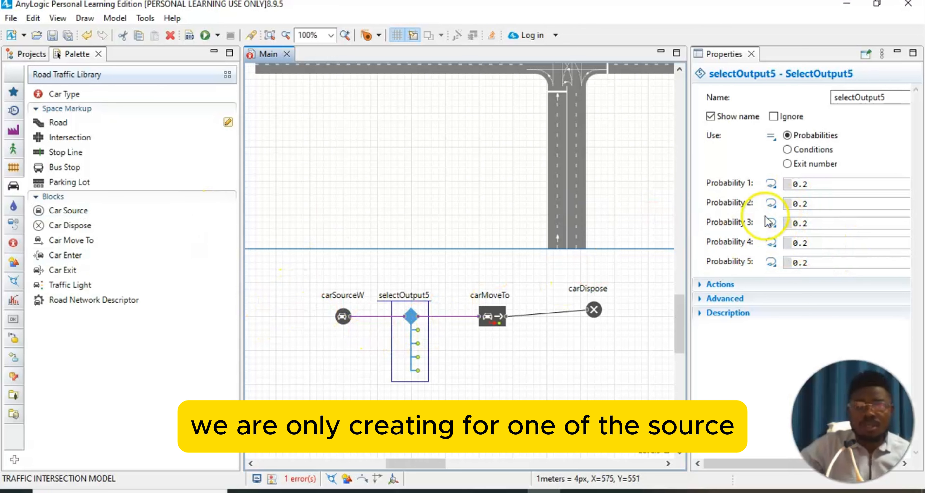
left_click(815, 202)
left_click(809, 204)
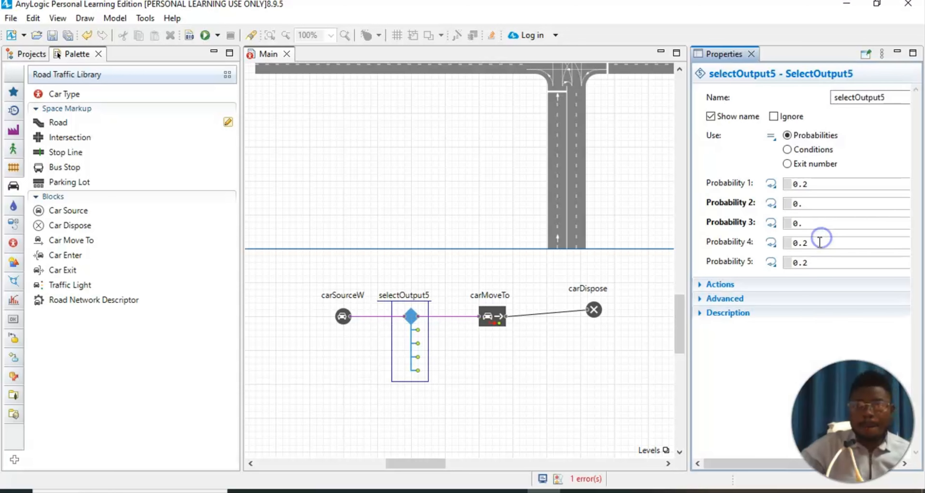
left_click(818, 243)
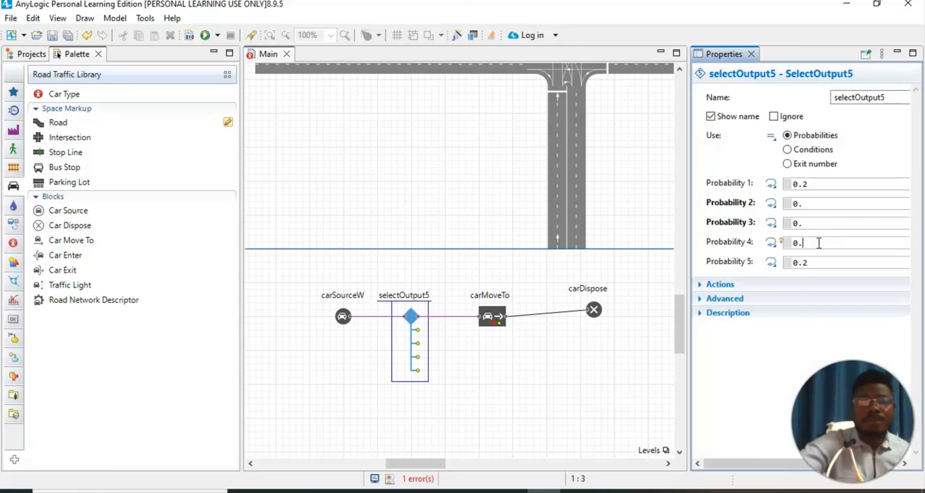
left_click(816, 265)
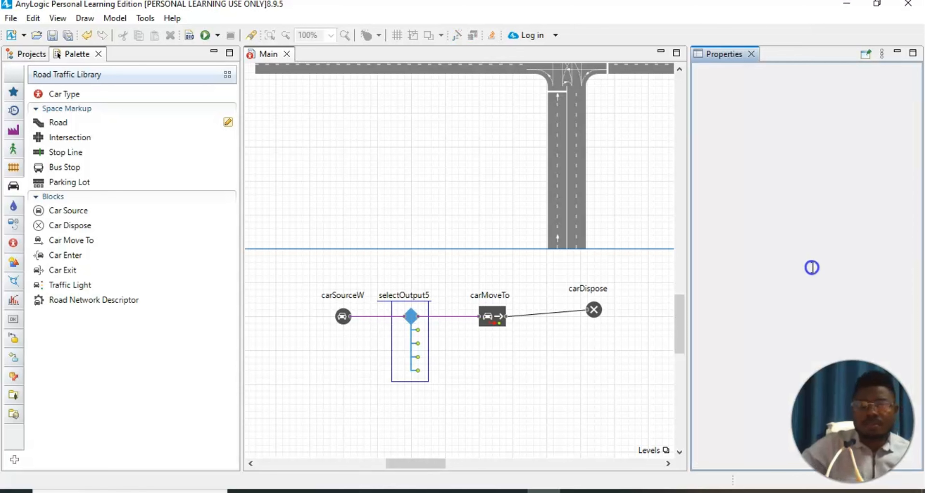
type("2")
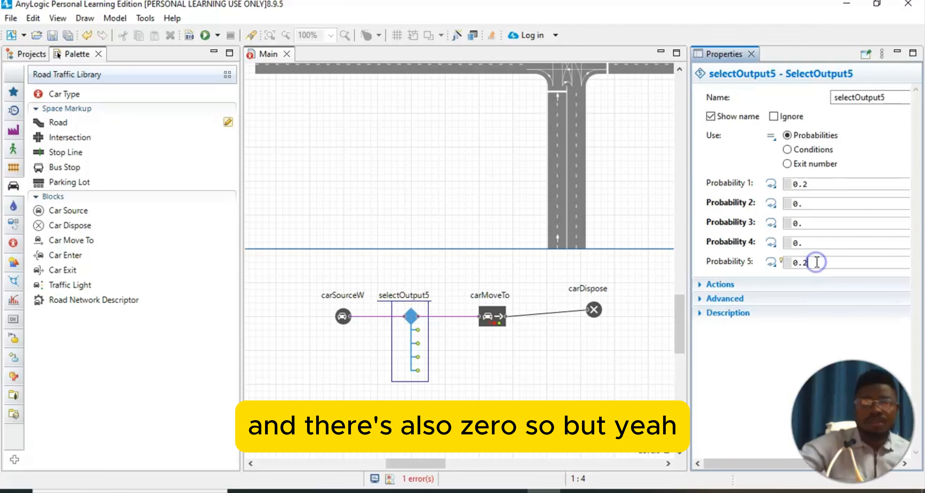
Step: Set Probability 1 of the Select Output5 block to 0.6
left_click(806, 180)
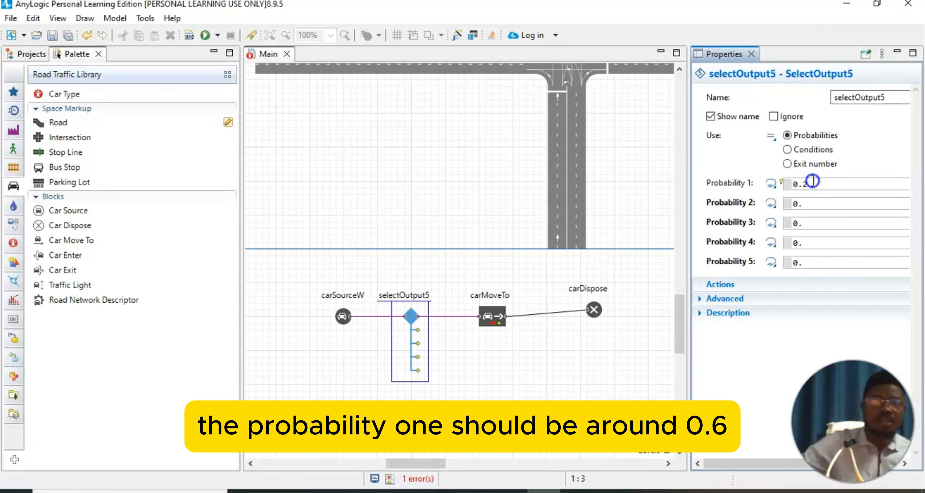
left_click(815, 183)
key("BackSpace")
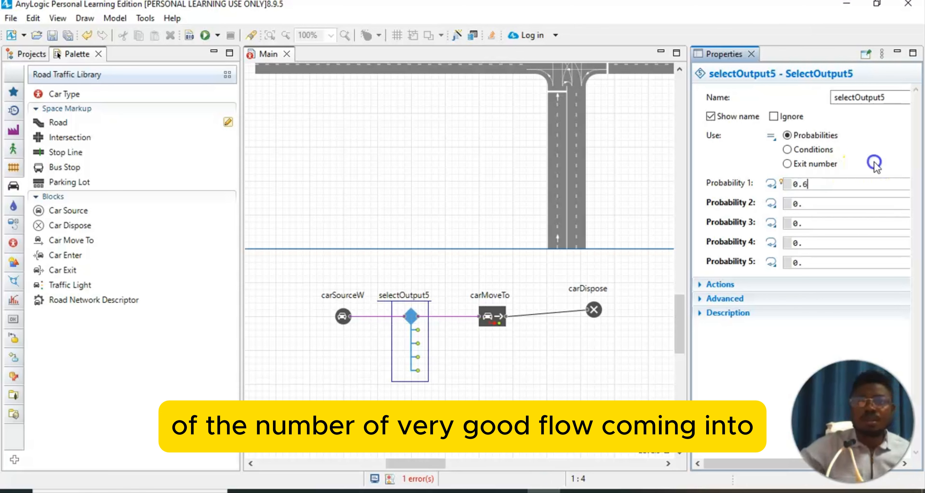
left_click(411, 336)
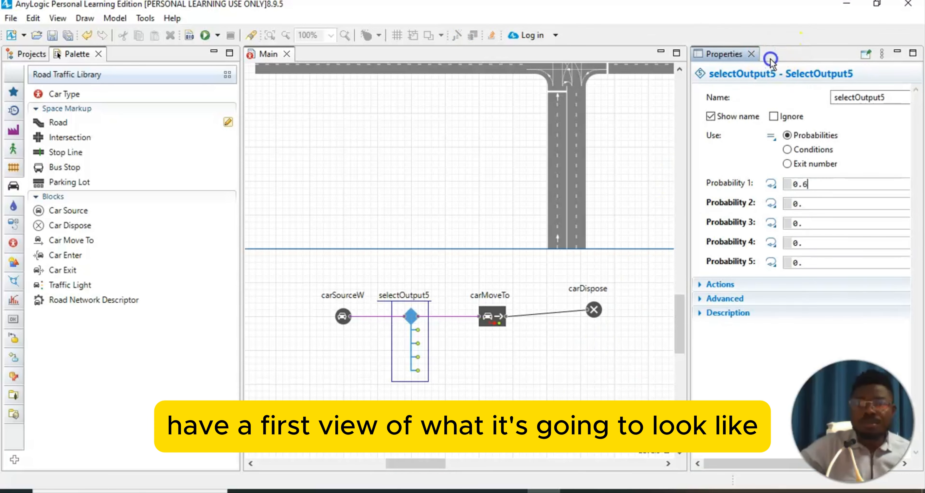
left_click(399, 228)
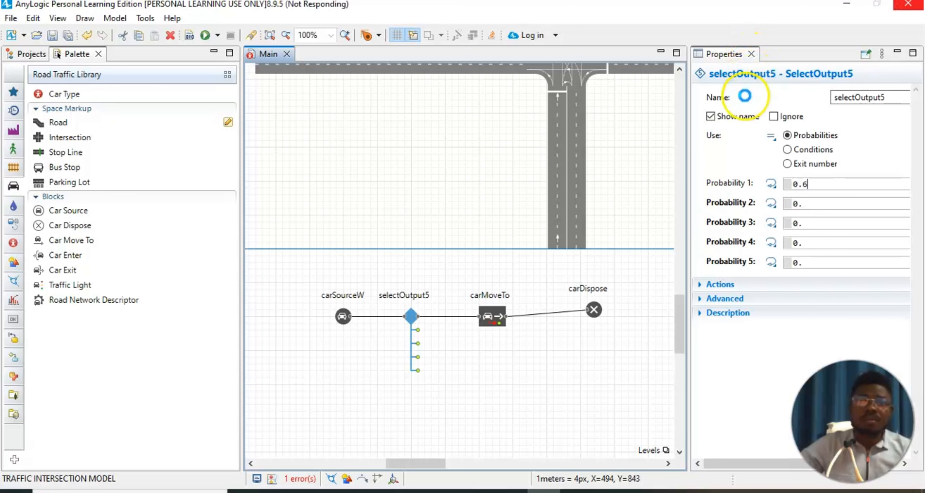
left_click(751, 54)
Step: Try to rename the Car Move To block by adding an E for the east road
left_click(499, 321)
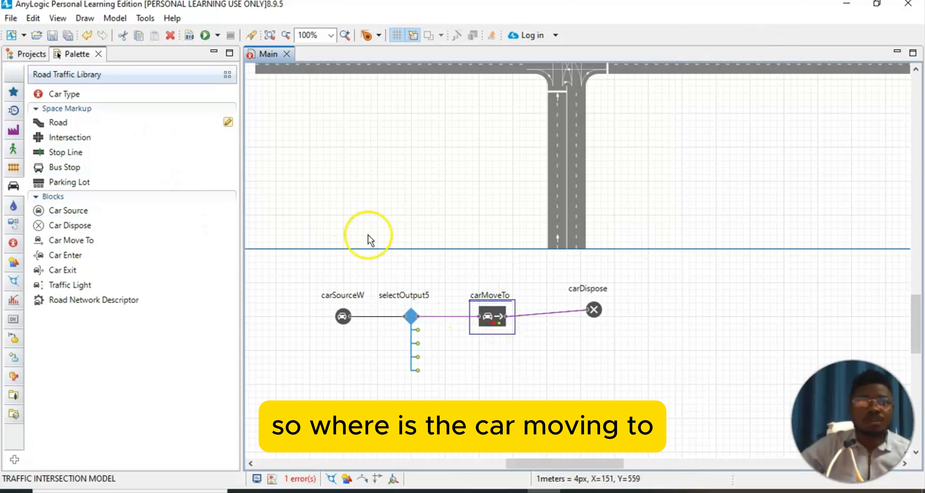
left_click(58, 18)
left_click(59, 49)
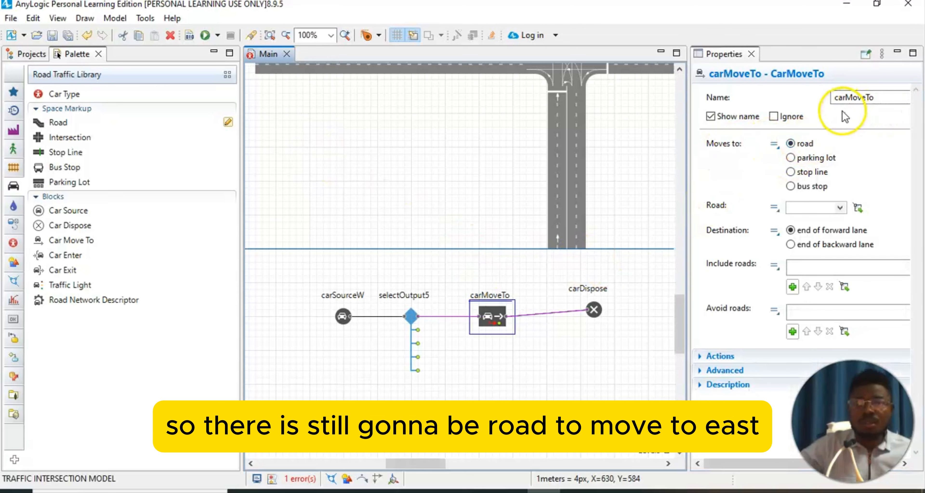
left_click(875, 97)
type("E")
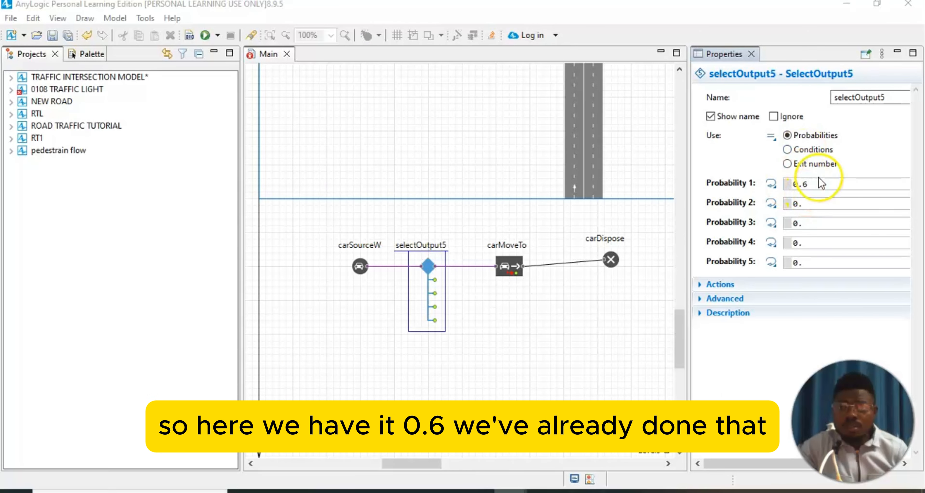
Step: Make the Car Move To block send cars to roadE with end of backward lane as the destination
left_click(753, 54)
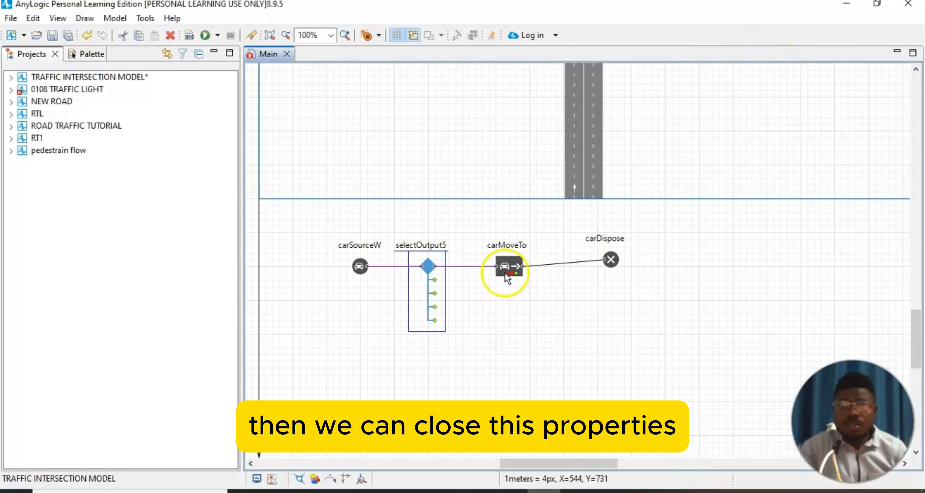
left_click(507, 268)
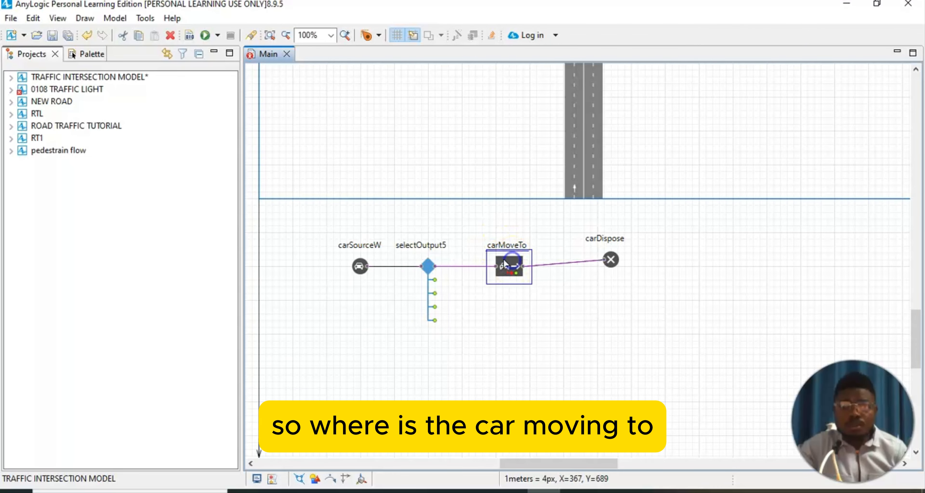
left_click(57, 18)
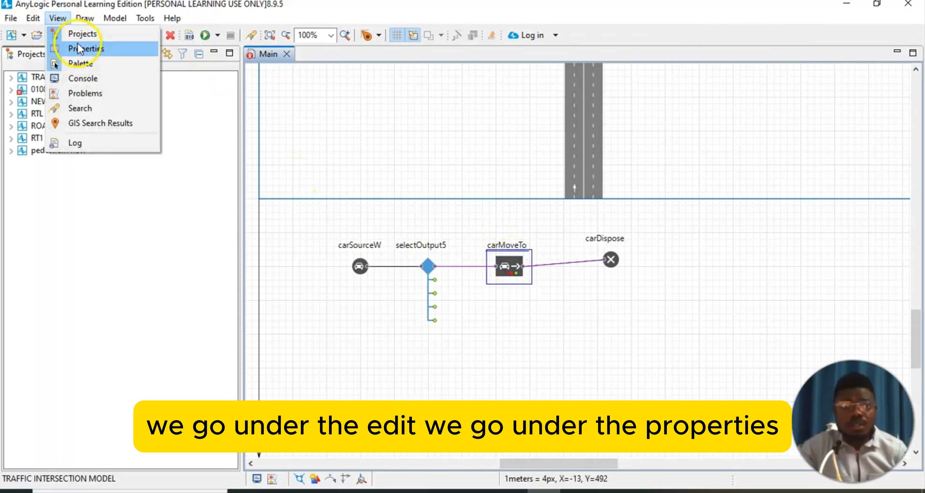
left_click(80, 61)
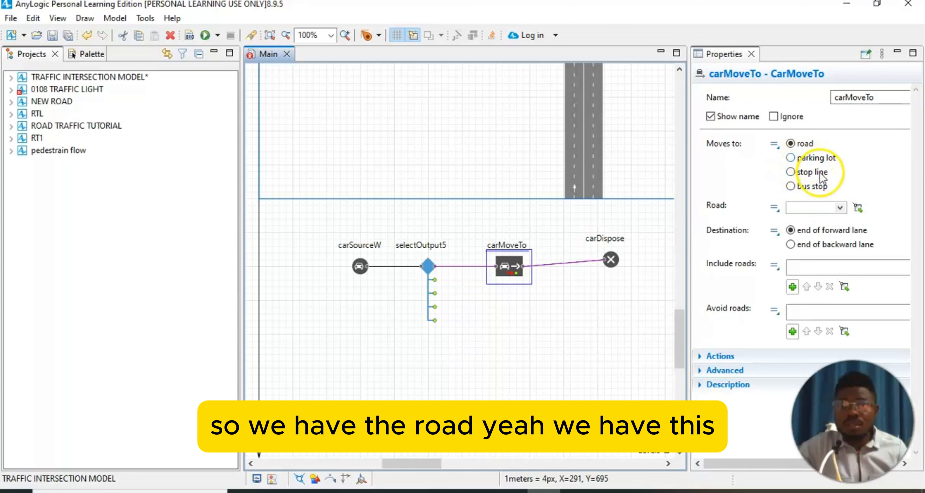
left_click(841, 210)
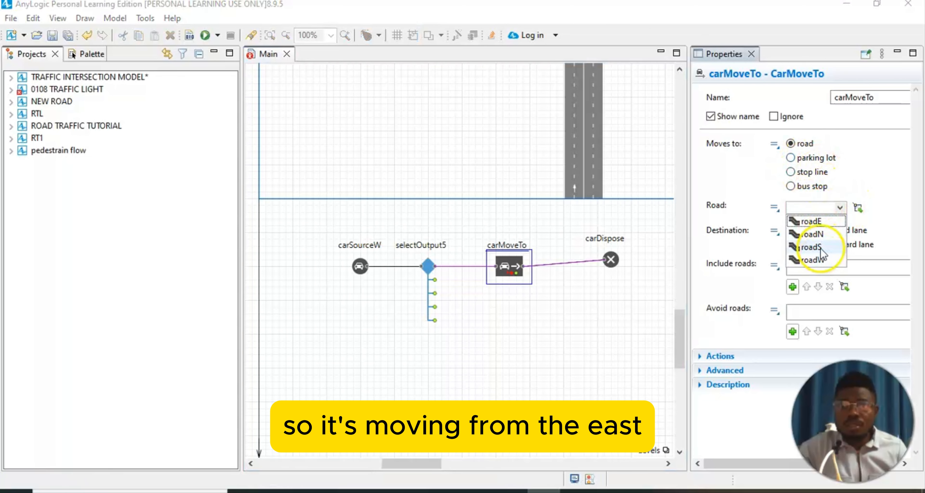
left_click(814, 221)
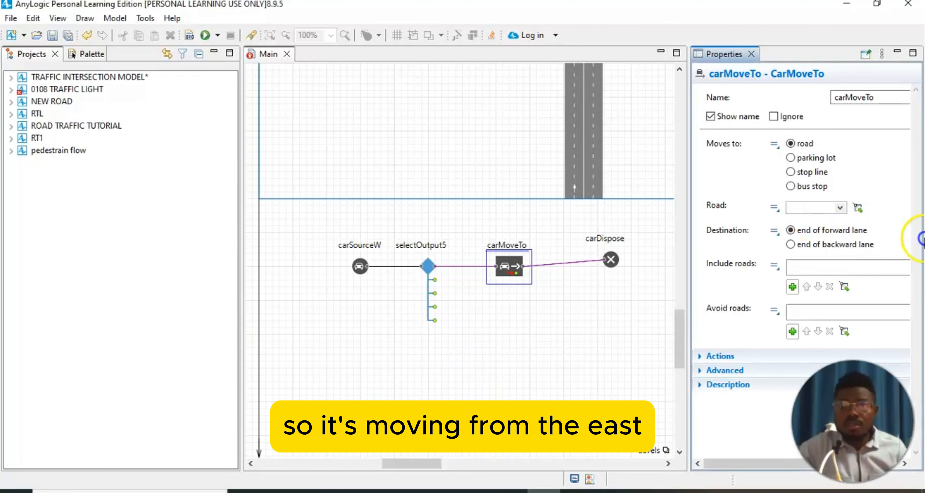
left_click(820, 245)
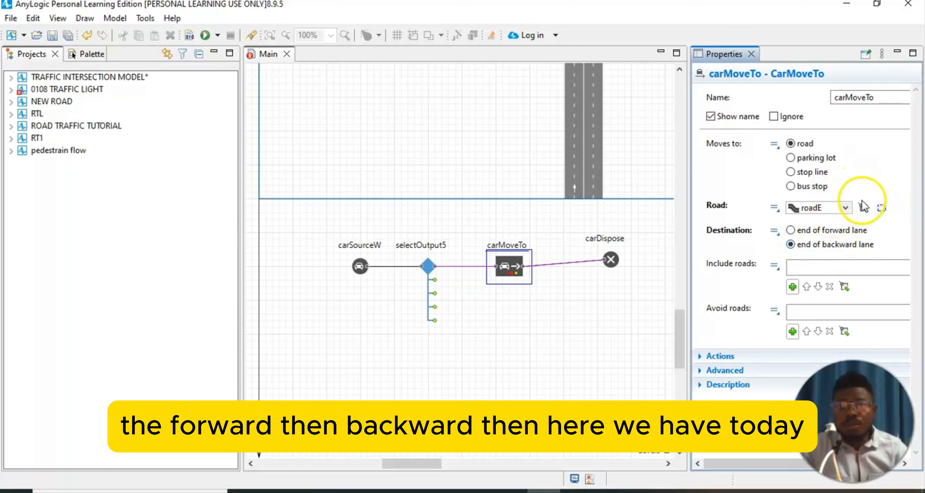
Step: Rename the Car Move To block as carMoveToE and close its properties
left_click(864, 95)
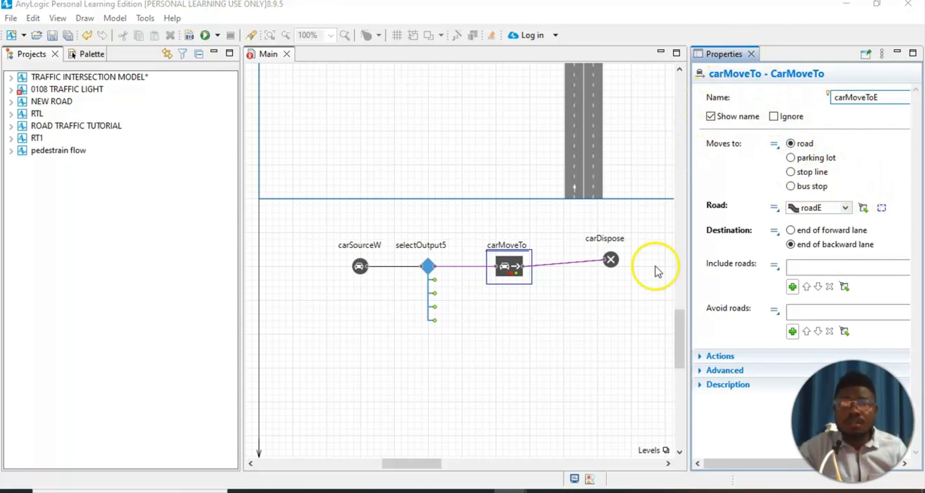
key("Return")
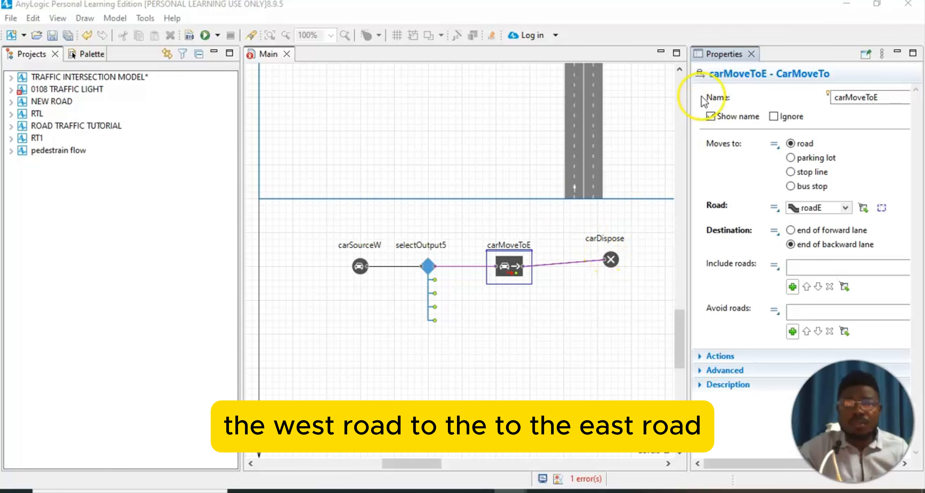
left_click(752, 54)
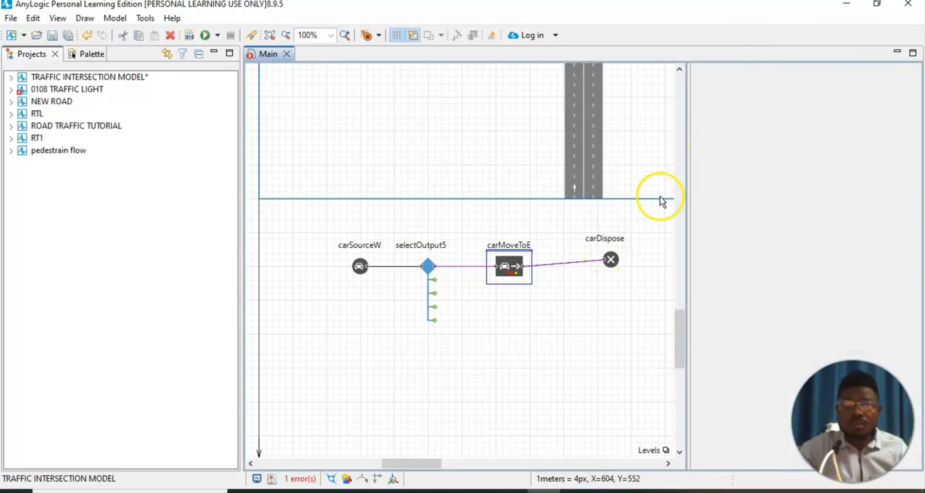
Step: Move the carDispose block slightly down so it lines up horizontally with carMoveToE
left_click(614, 309)
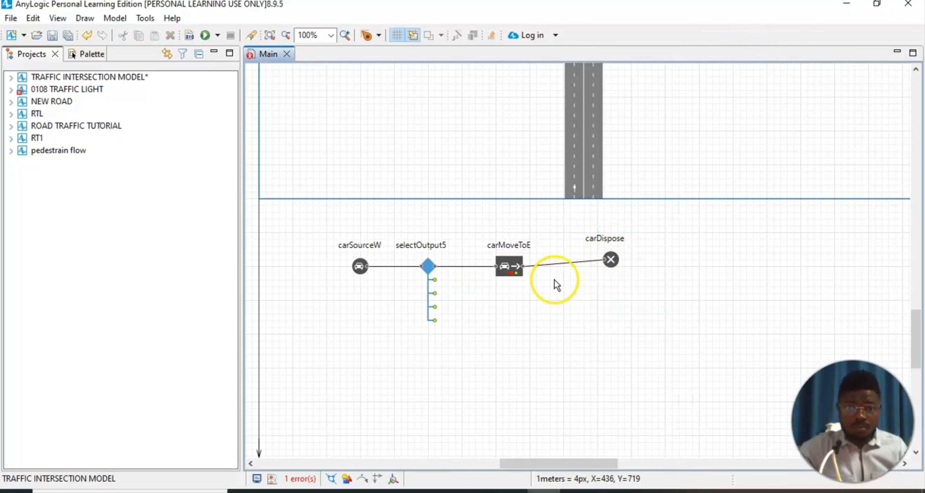
left_click(611, 260)
left_click_drag(611, 260, 612, 268)
left_click(676, 272)
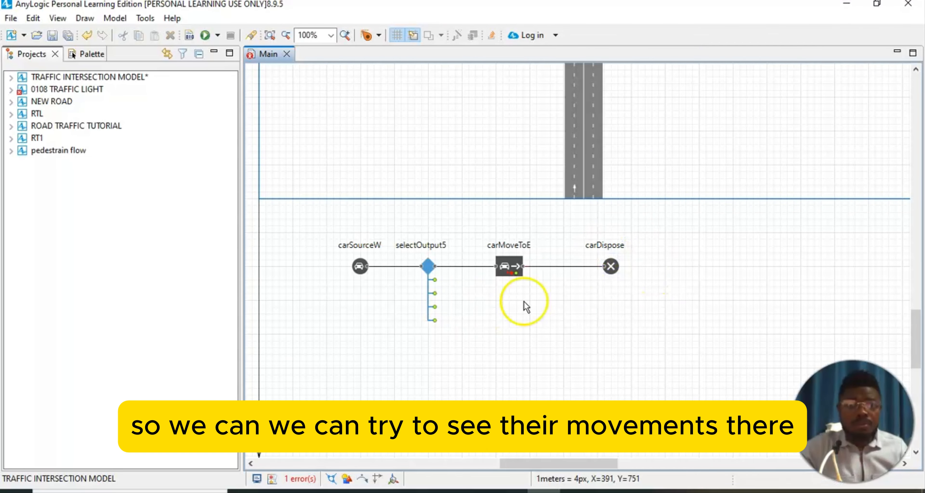
Step: Run the traffic intersection simulation, watch the cars travel from the west road to the east road, and close its window
scroll(551, 316, "up", 3)
scroll(557, 308, "up", 4)
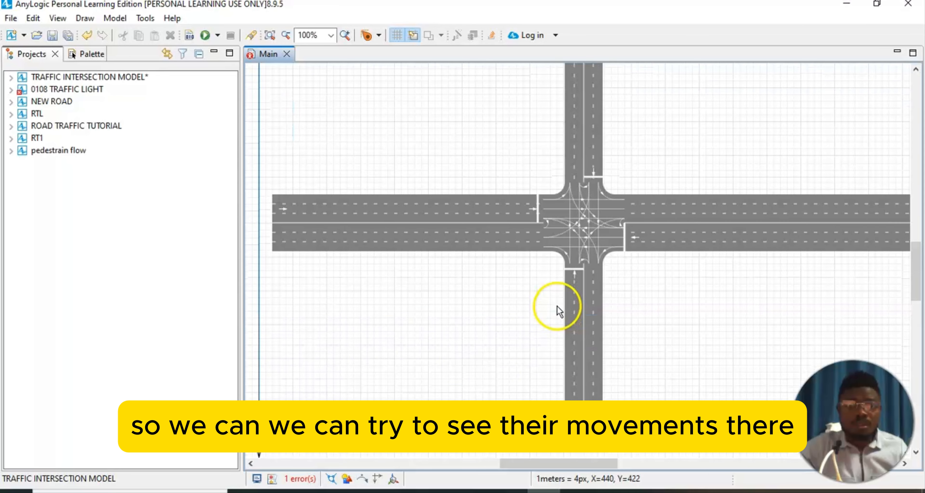
scroll(558, 307, "down", 5)
scroll(558, 307, "down", 3)
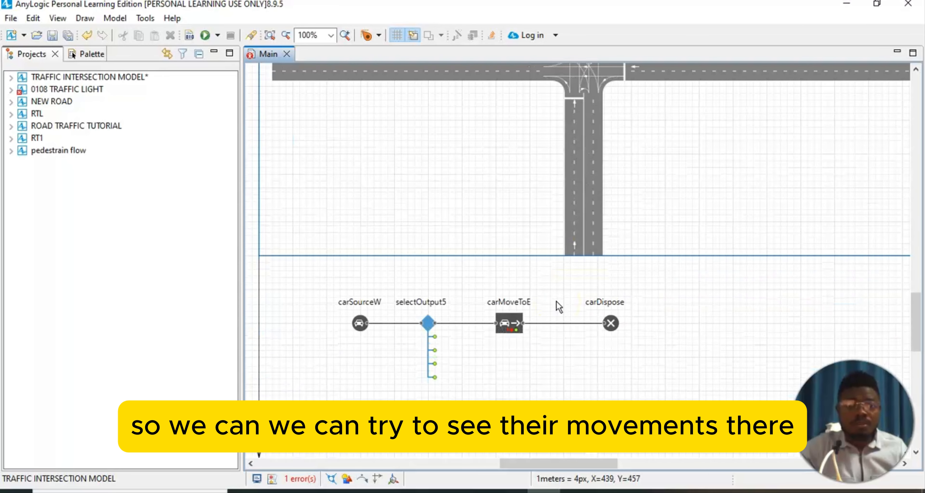
left_click(212, 35)
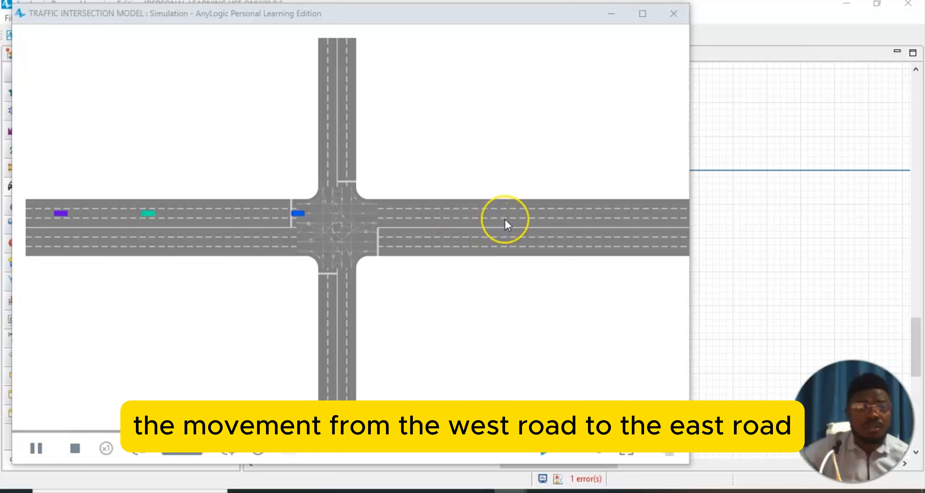
left_click(448, 237)
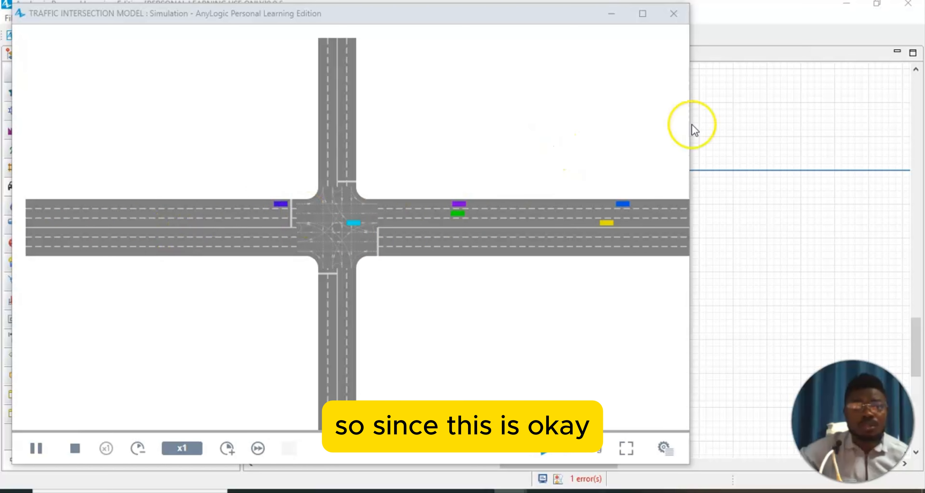
left_click(671, 9)
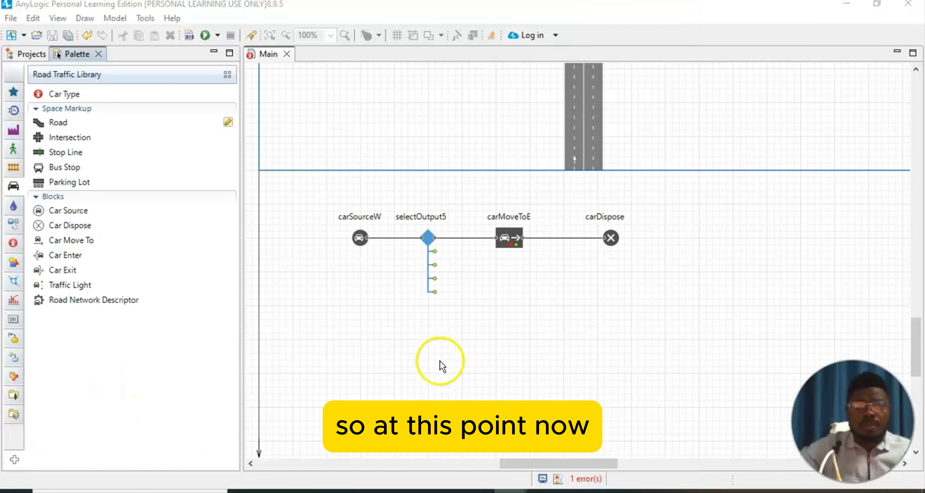
Step: Copy the carMoveToE block and paste two duplicates of it below the original
scroll(572, 309, "up", 5)
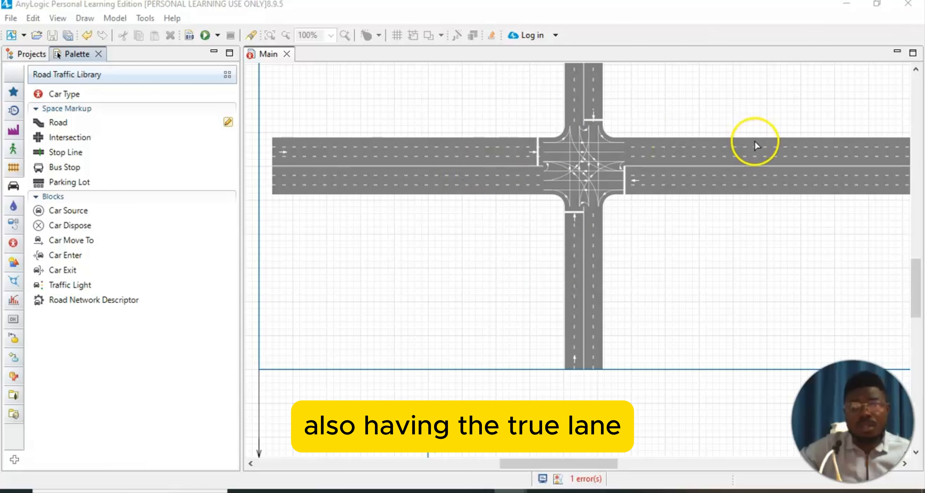
scroll(755, 140, "down", 5)
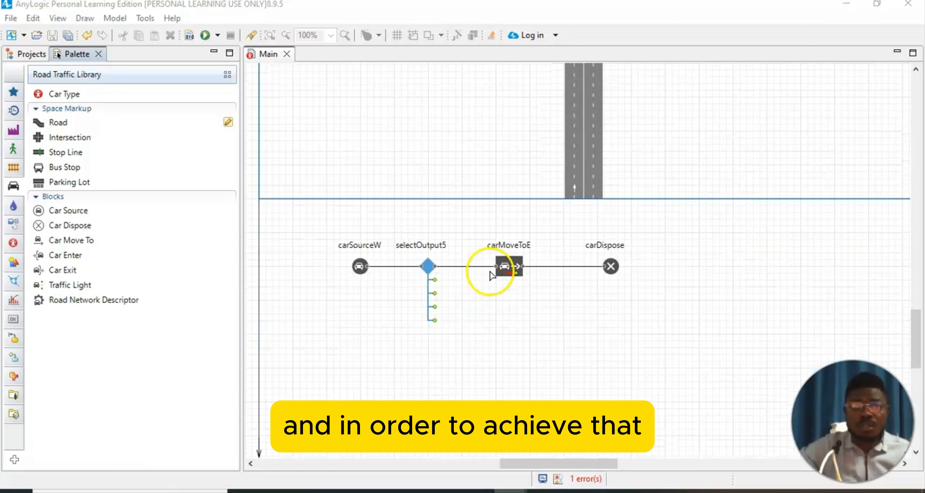
left_click(510, 268)
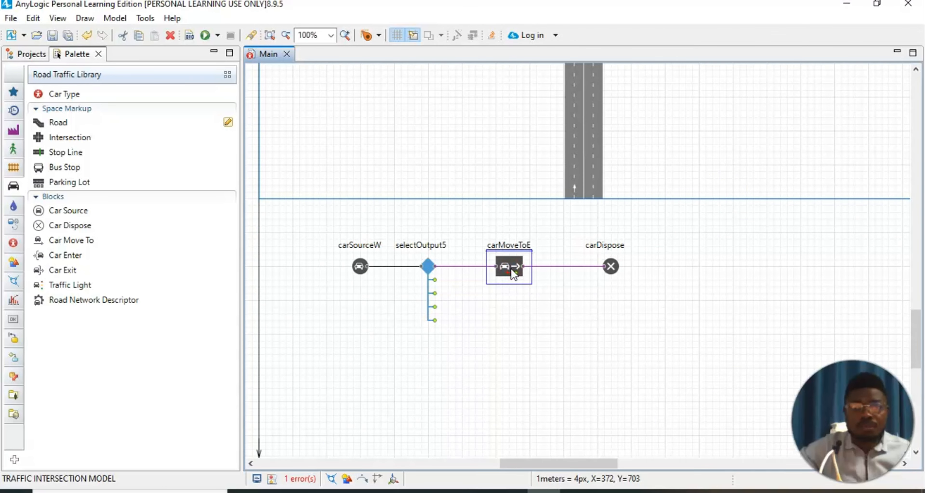
right_click(511, 268)
left_click(530, 293)
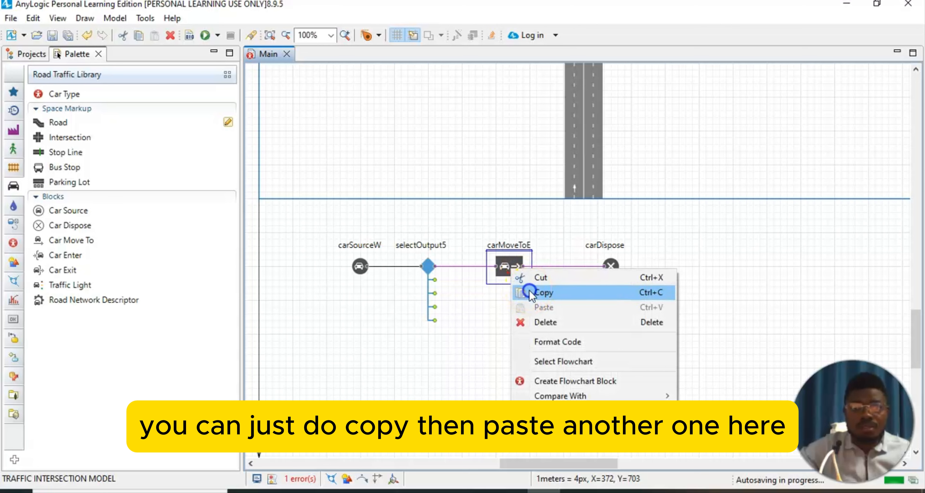
left_click(506, 299)
right_click(507, 299)
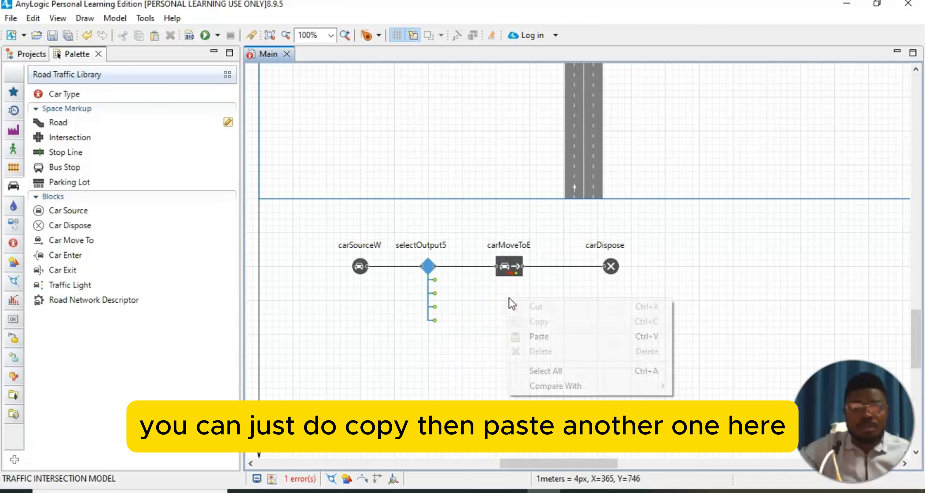
left_click(536, 334)
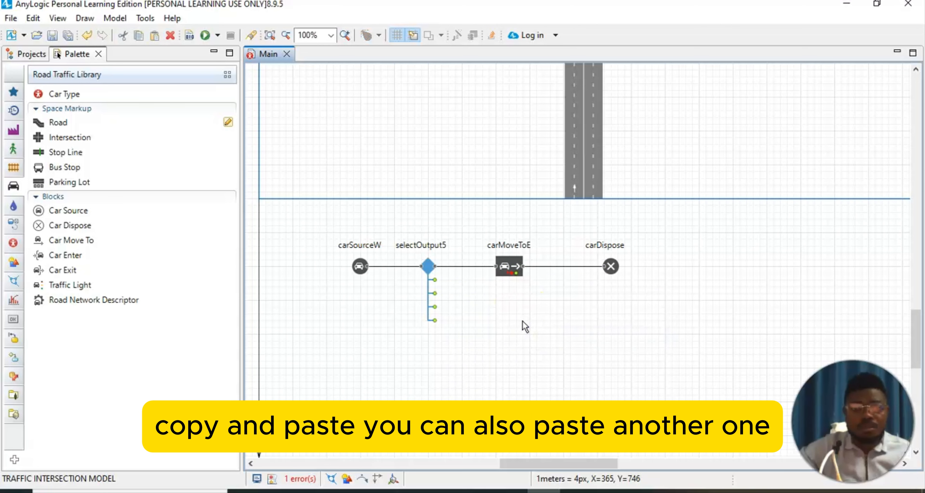
right_click(513, 344)
left_click(538, 376)
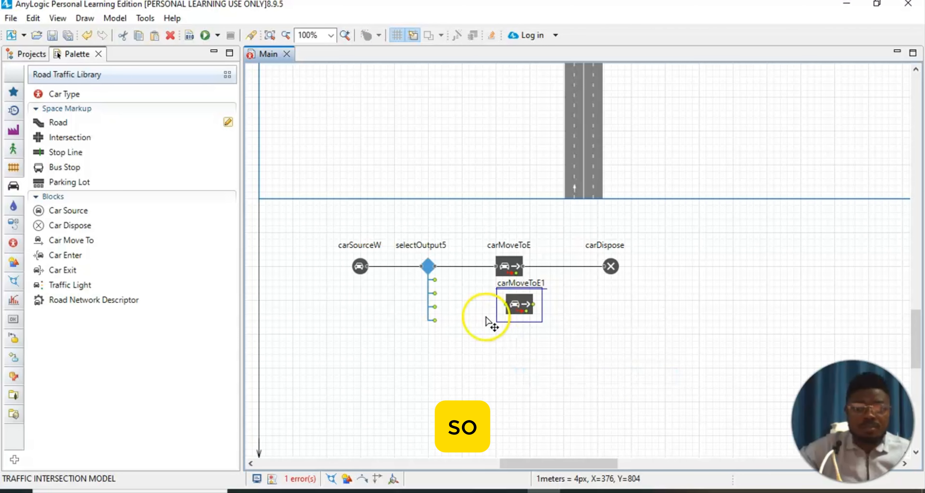
Step: Place the second pasted block below the first and delete the connector linking the two copies
left_click(523, 347)
mouse_move(524, 348)
left_mouse_down()
mouse_move(513, 365)
mouse_move(531, 312)
left_mouse_up()
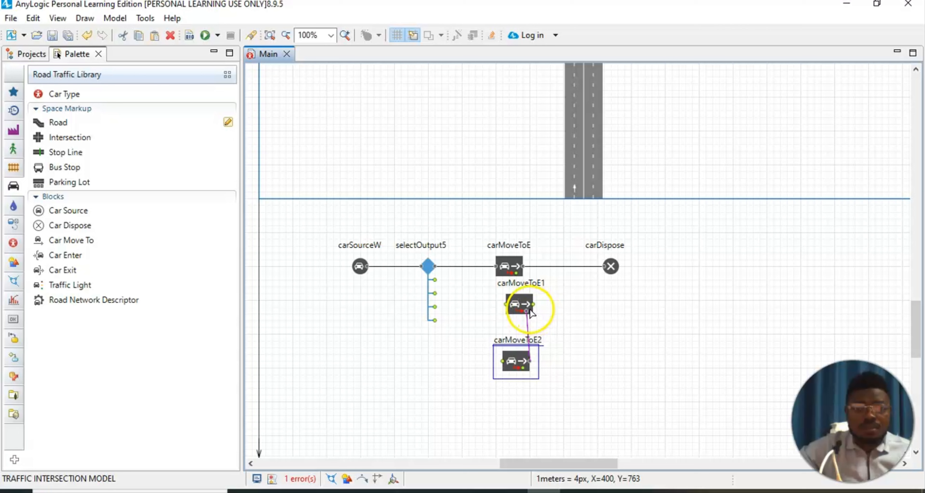
left_click(528, 326)
key("Delete")
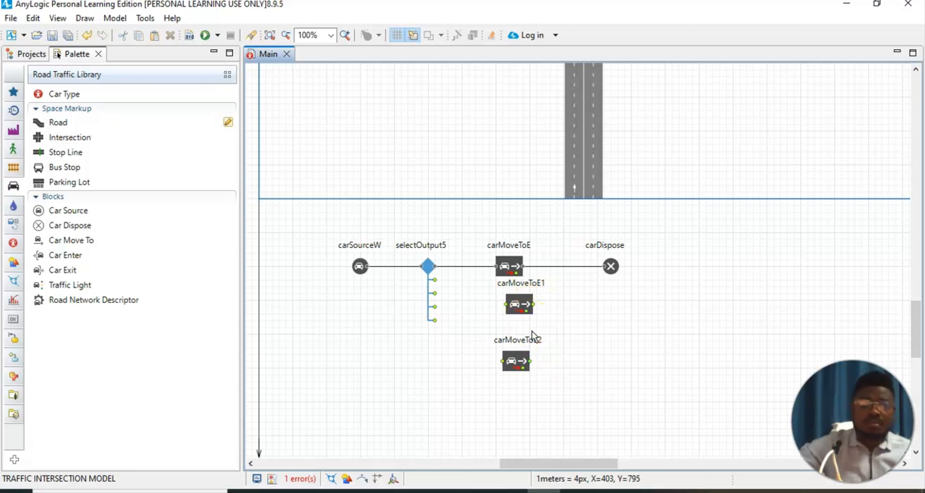
Step: Align both pasted blocks in a column under carMoveToE and delete the connectors running between the three blocks
left_click_drag(520, 307, 506, 320)
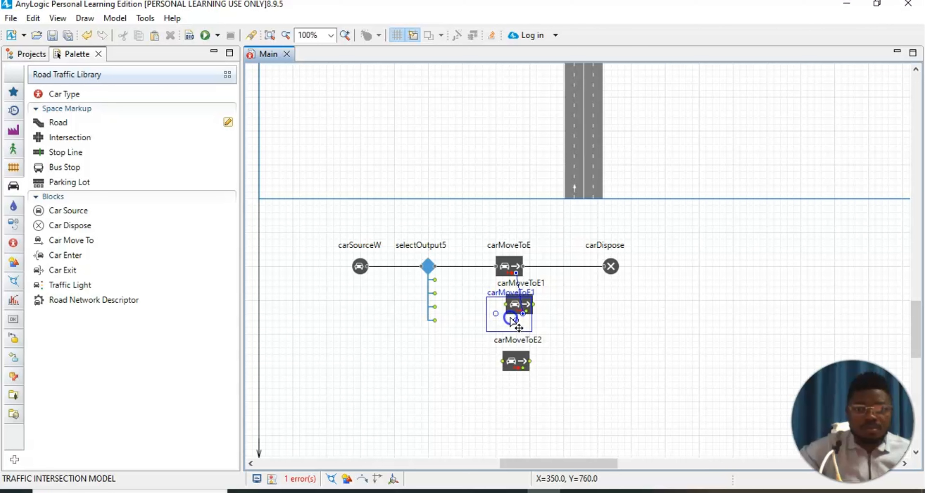
left_click_drag(510, 319, 510, 316)
left_click(517, 359)
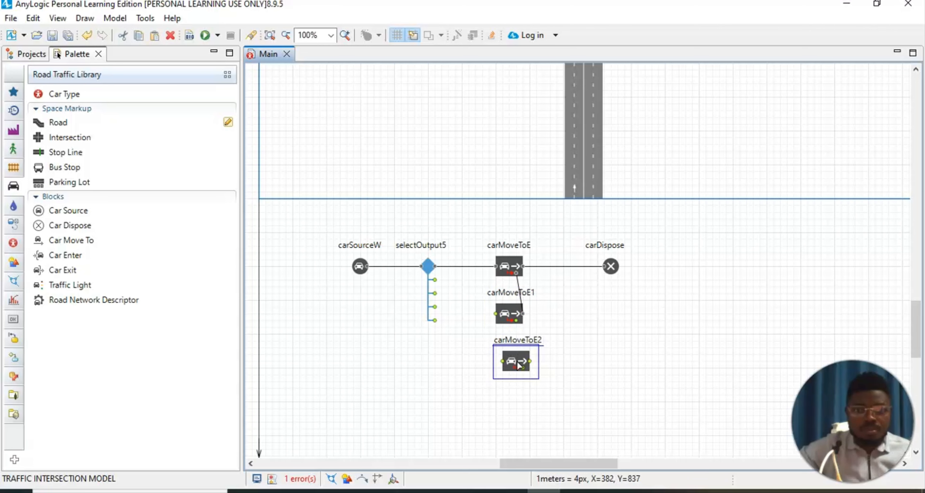
left_click_drag(519, 365, 512, 365)
left_click(575, 353)
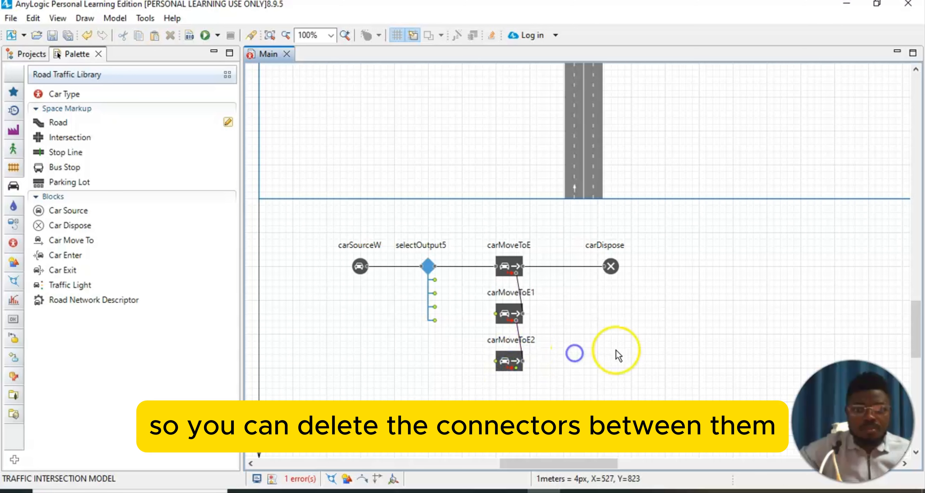
left_click(519, 333)
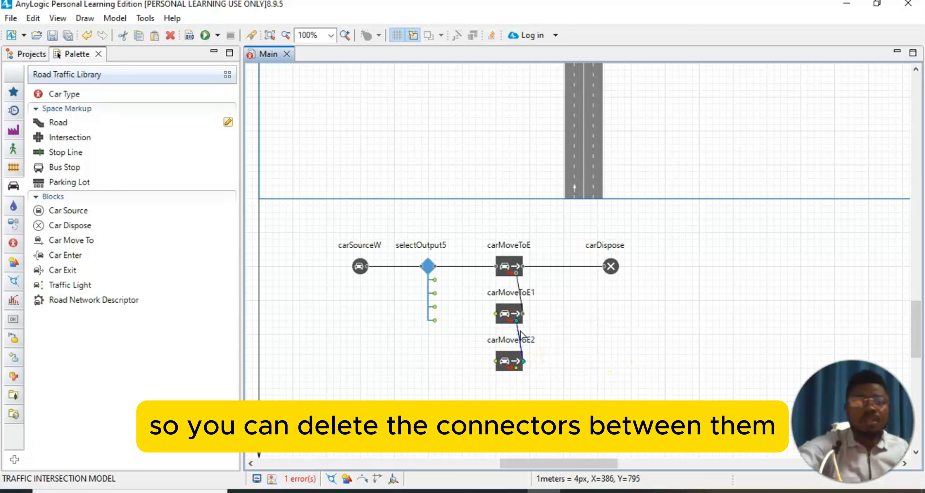
left_click(518, 286)
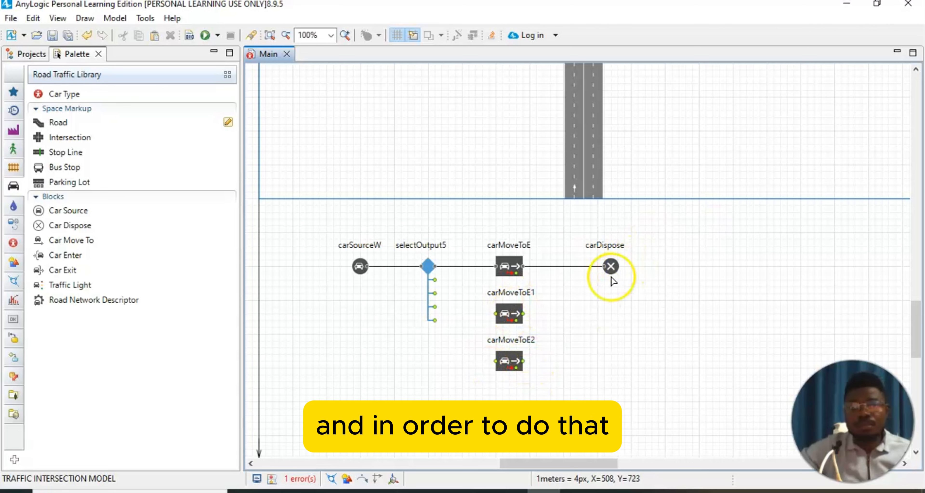
Step: Rename the first pasted block as carMoveToN, set its road to roadN, and close its properties
left_click(509, 305)
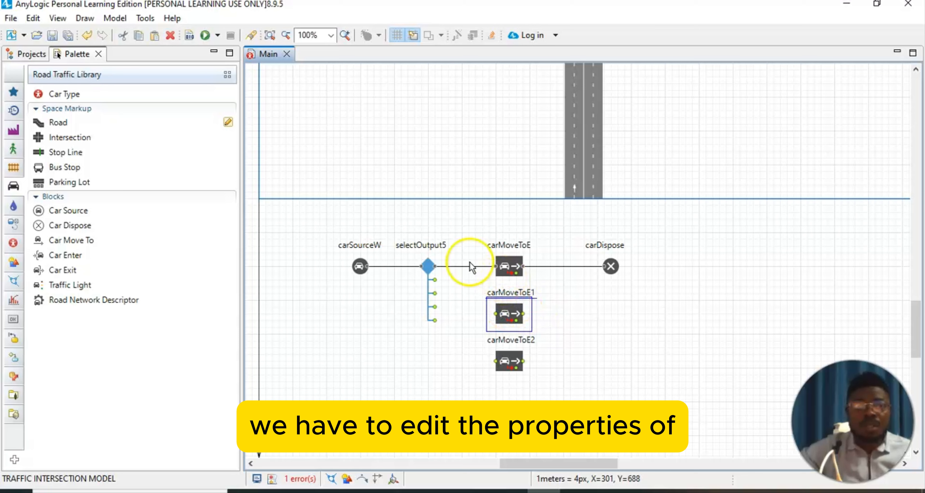
left_click(58, 18)
left_click(83, 18)
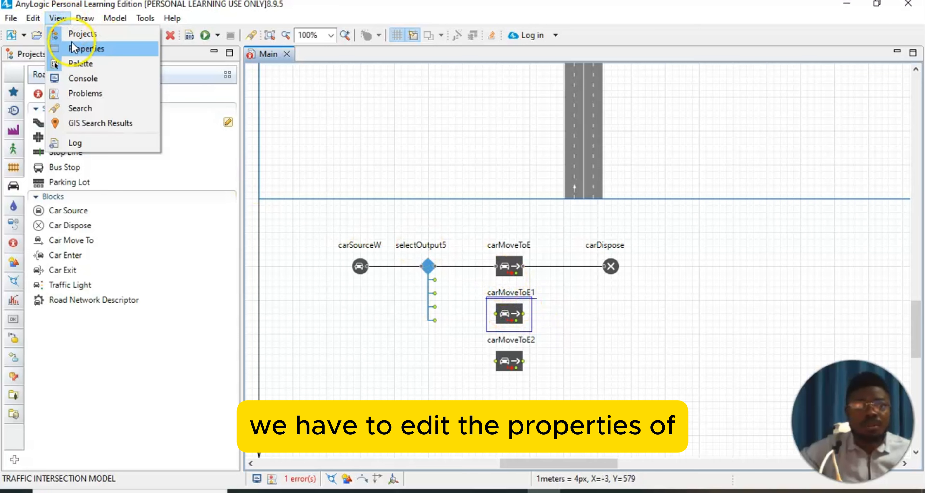
left_click(79, 46)
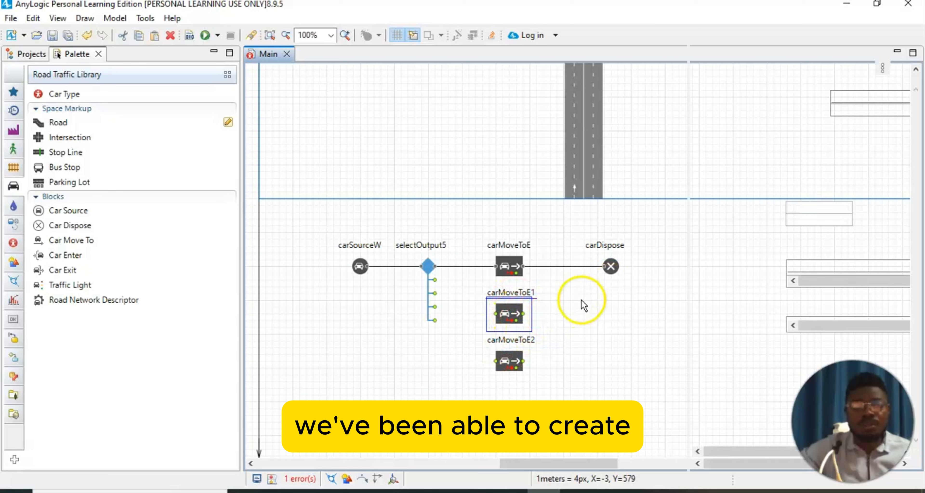
left_click(898, 97)
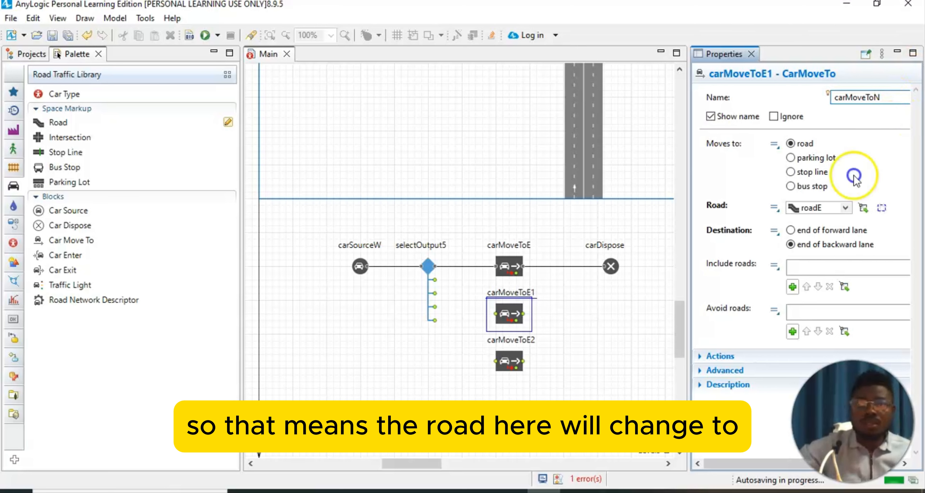
left_click(846, 207)
left_click(823, 233)
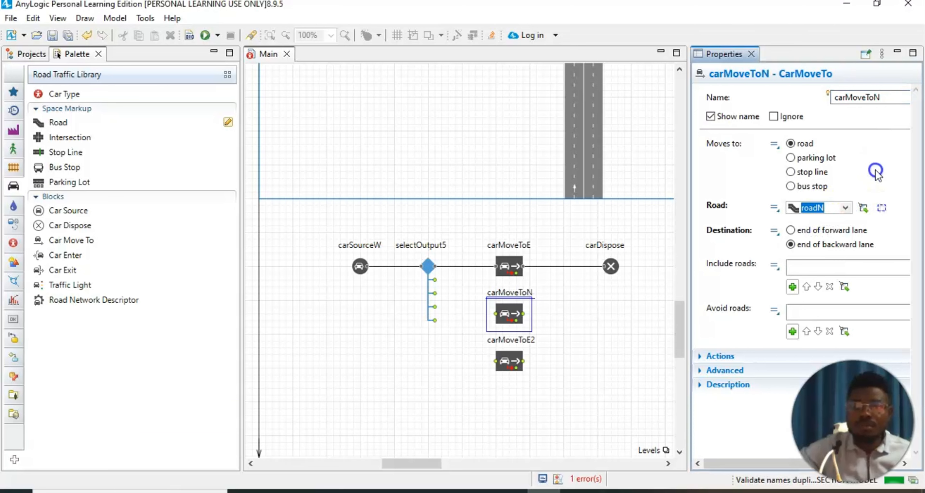
left_click(875, 177)
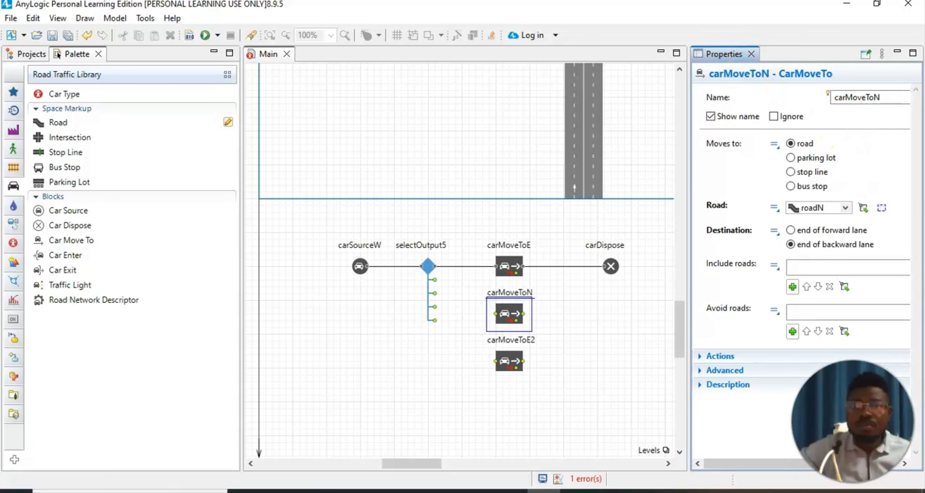
left_click(751, 56)
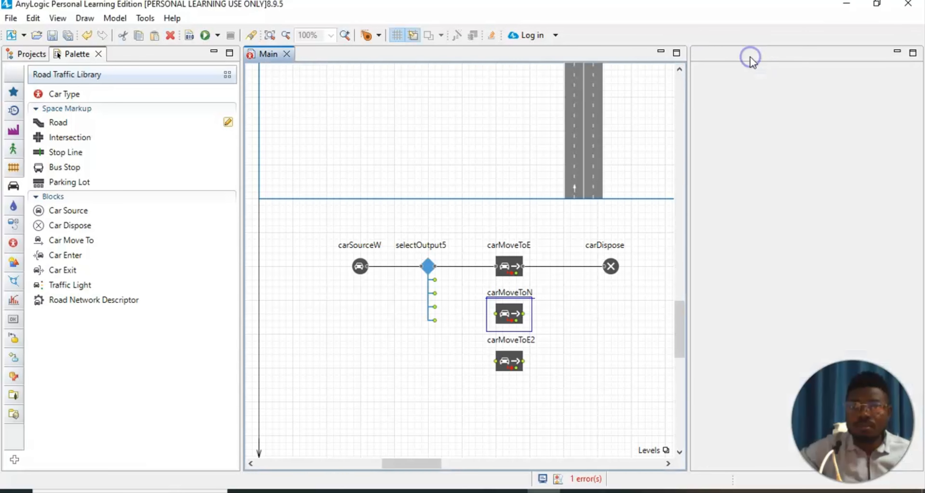
Step: Set the second pasted block's road to roadS, rename it as carMoveToS, and close its properties
left_click(517, 362)
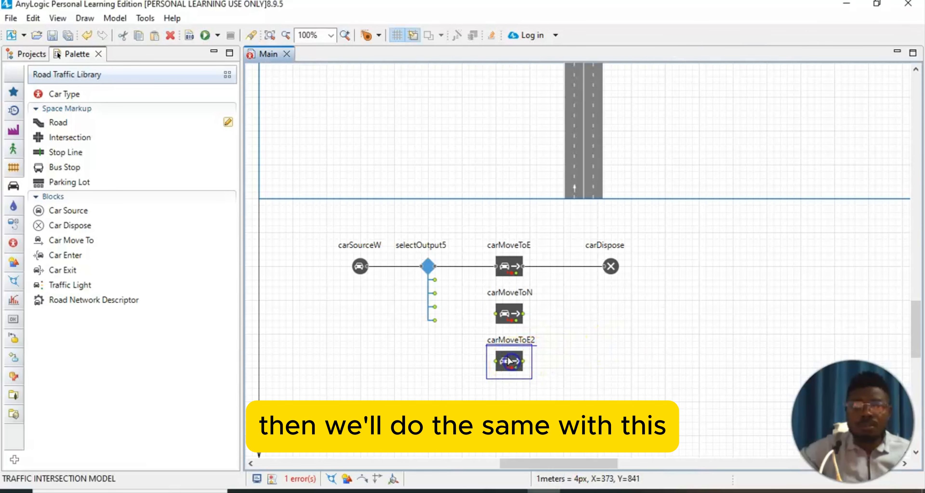
left_click(60, 18)
left_click(83, 48)
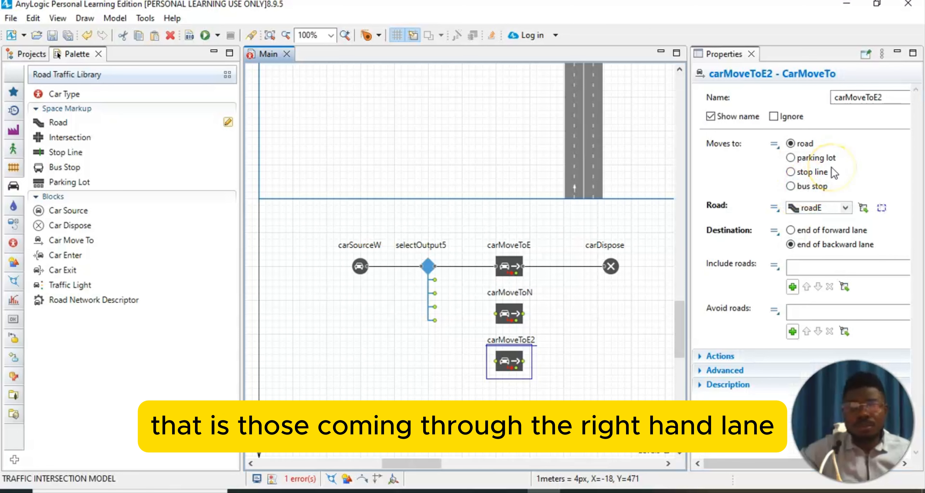
left_click(845, 207)
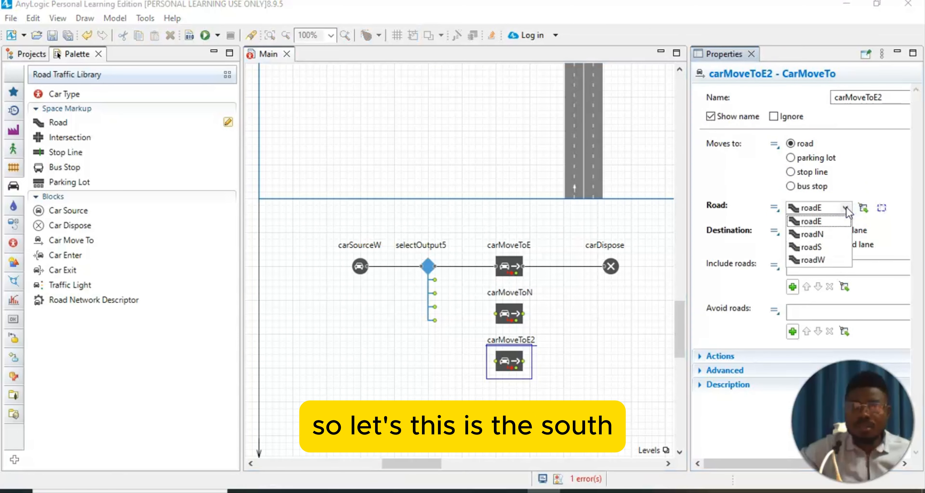
left_click(826, 248)
left_click(885, 97)
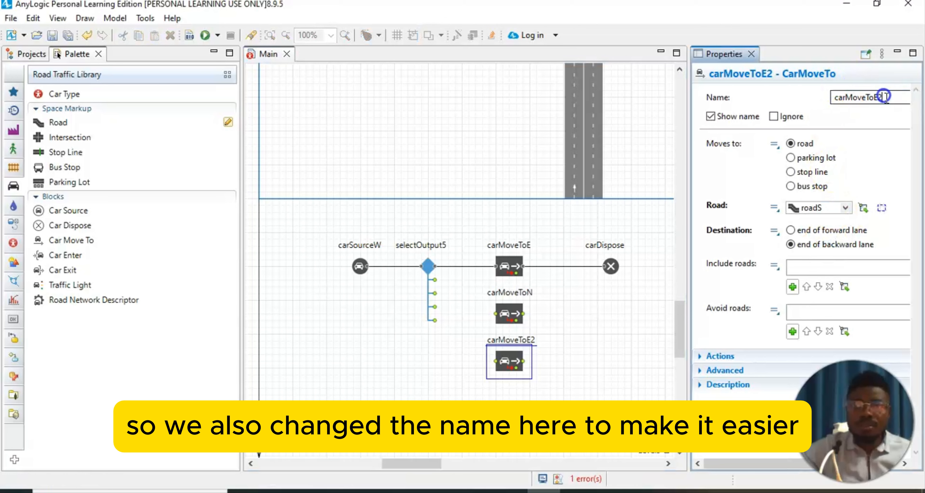
key("BackSpace")
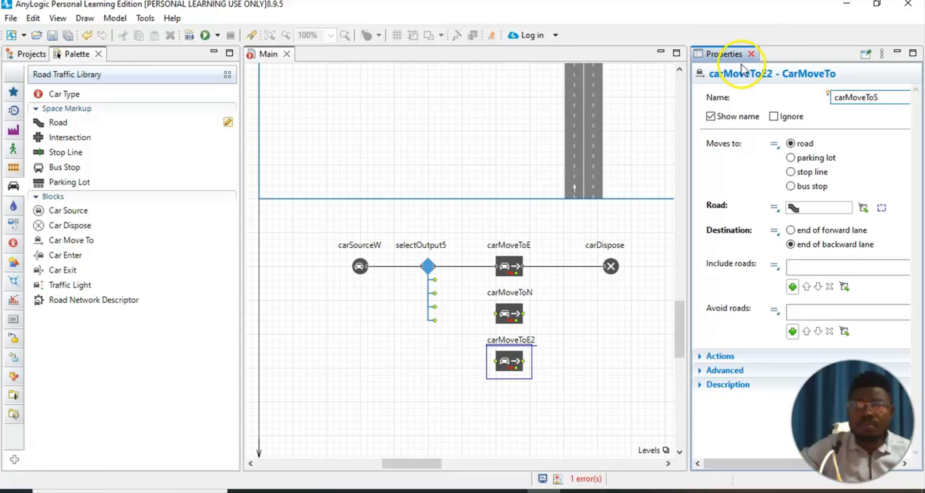
left_click(751, 55)
left_click(608, 341)
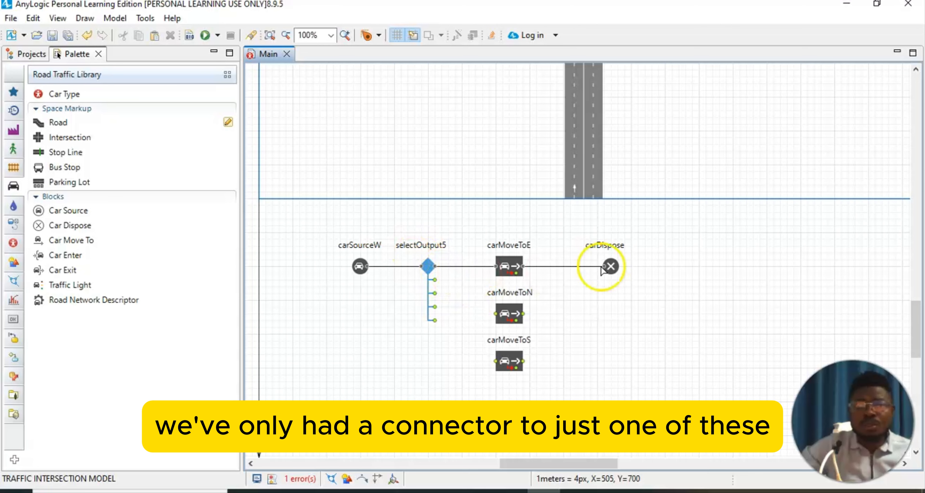
Step: Connect the second output of selectOutput5 to carMoveToN, and connect carMoveToN to carDispose
left_click(434, 283)
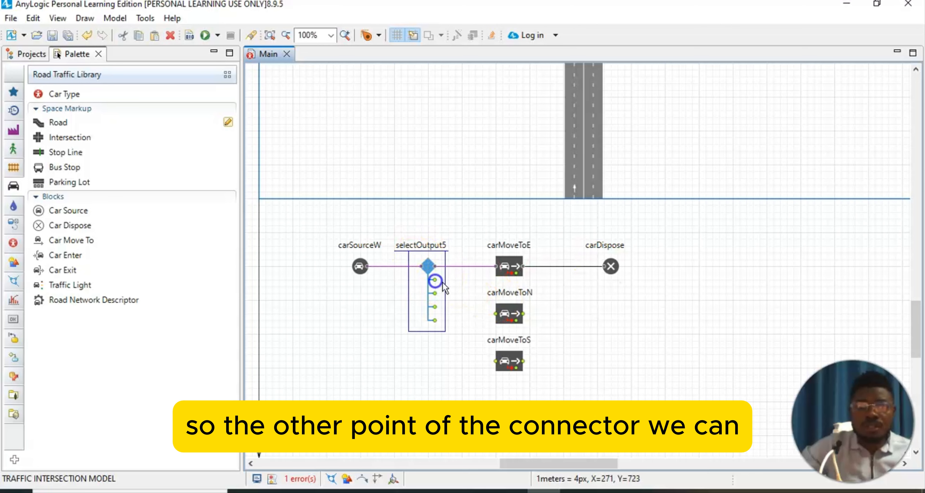
left_click(436, 282)
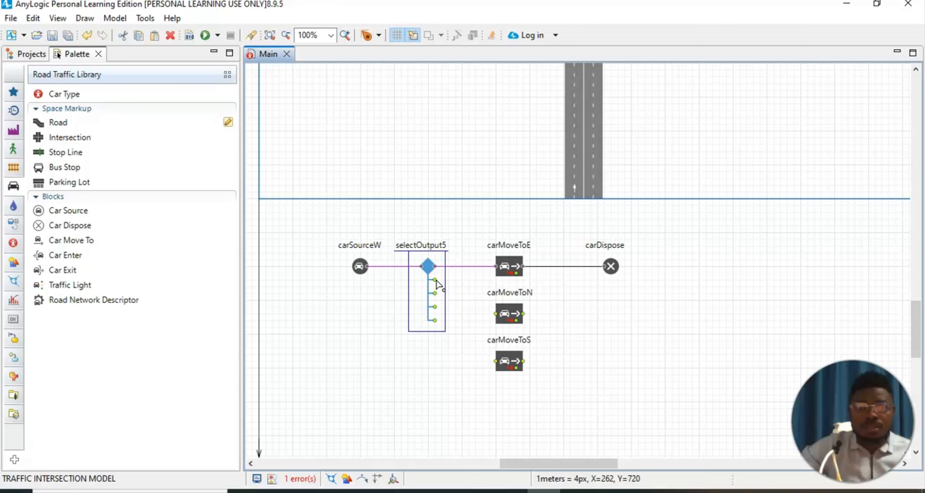
double_click(436, 280)
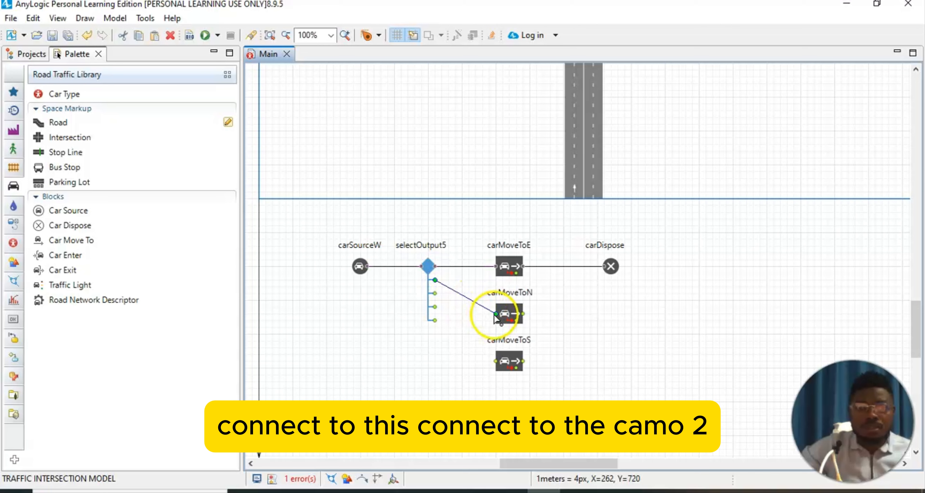
double_click(523, 314)
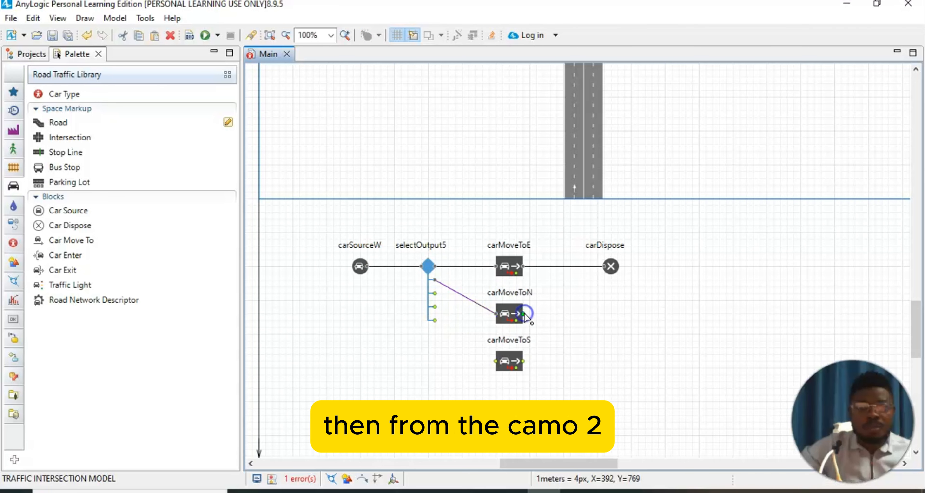
left_click(604, 267)
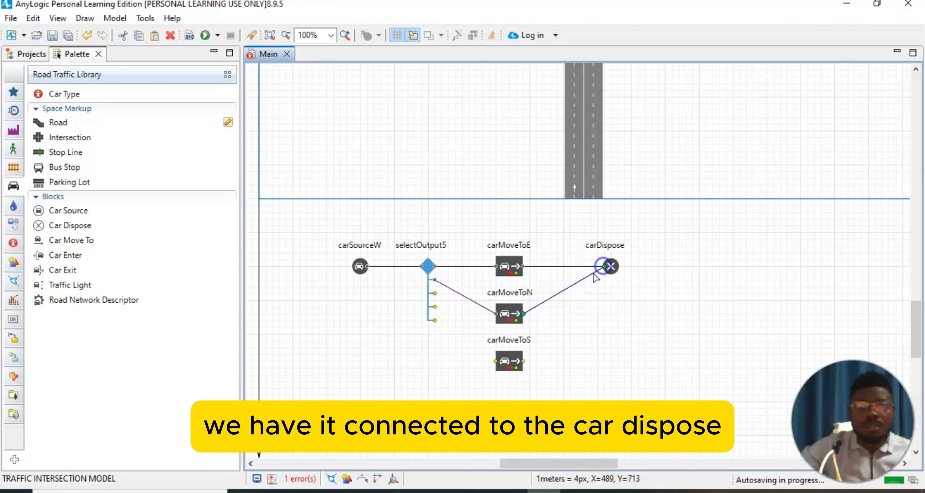
Step: Connect the third output of selectOutput5 to carMoveToS, and connect carMoveToS to carDispose
double_click(435, 293)
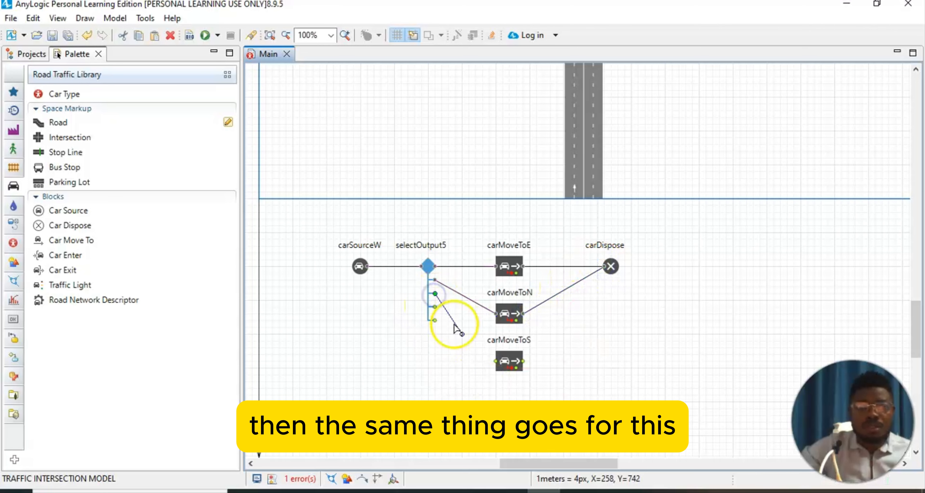
left_click(497, 361)
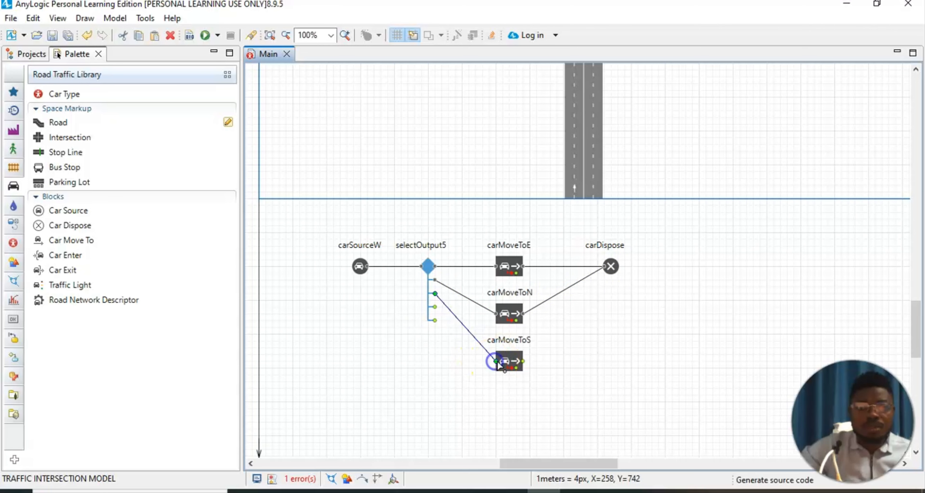
double_click(523, 360)
left_click(604, 267)
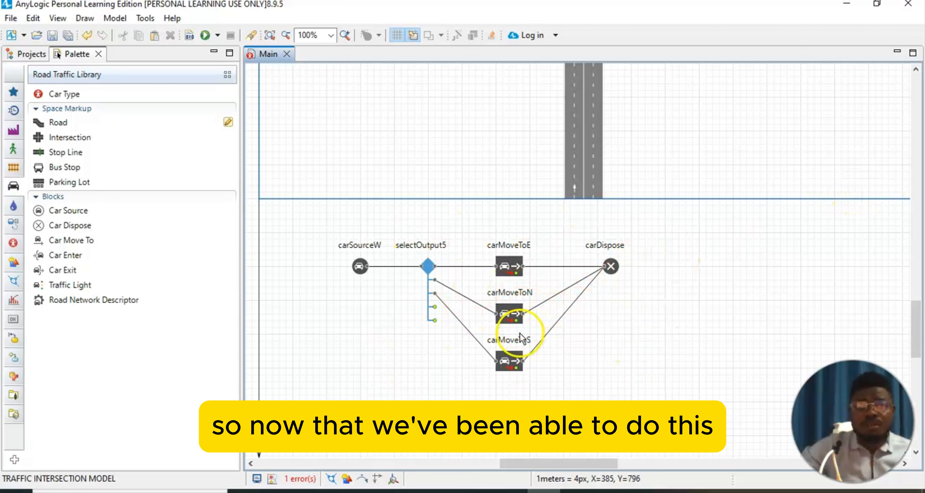
Step: Set Probability 2 and Probability 3 of selectOutput5 to 0.2 each, and close its properties
left_click(427, 265)
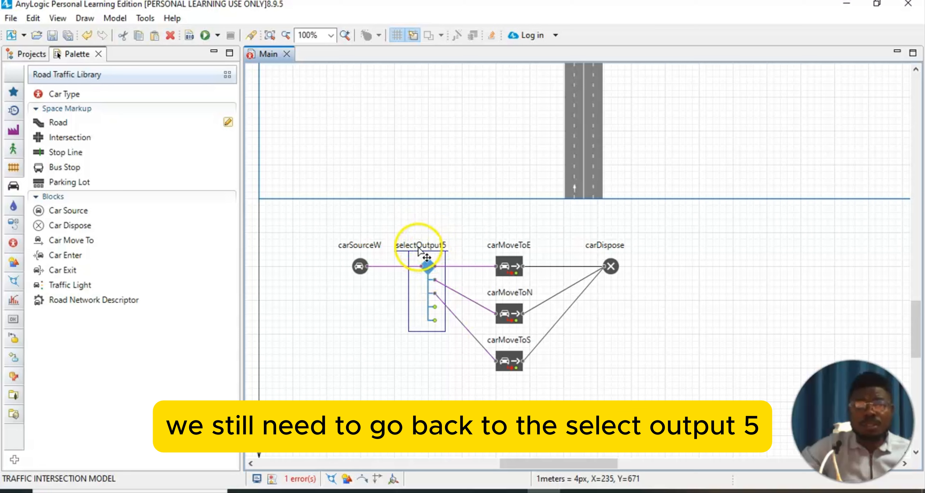
left_click(60, 19)
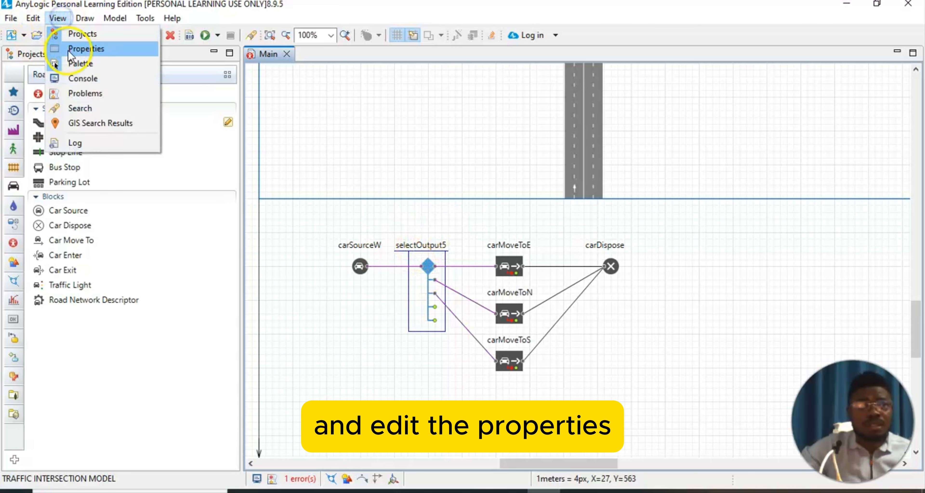
left_click(86, 48)
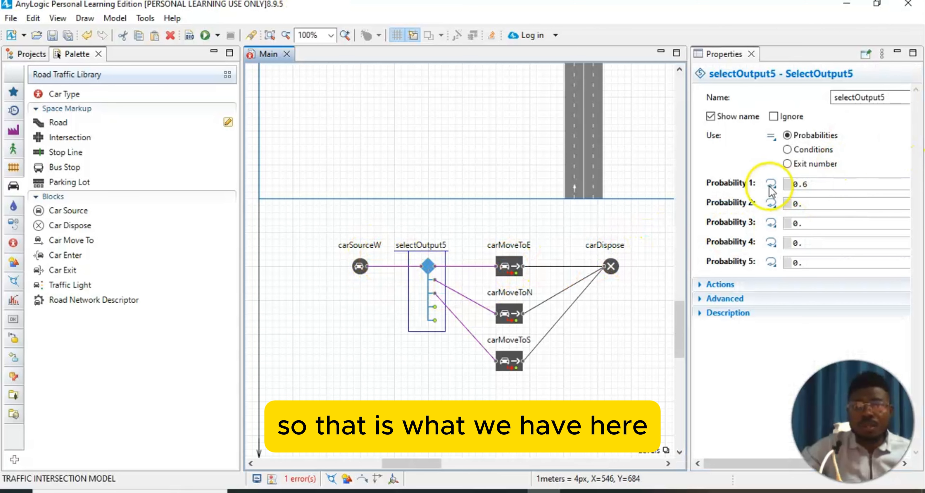
left_click(808, 204)
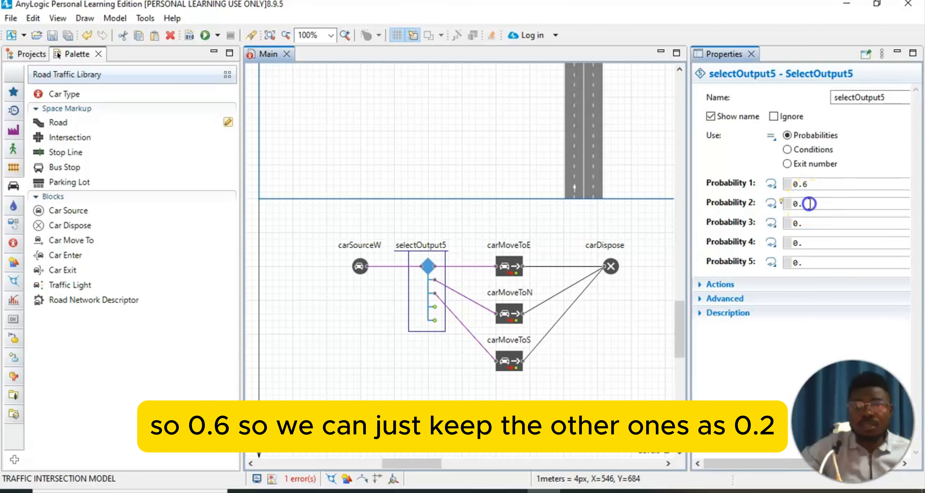
type("2")
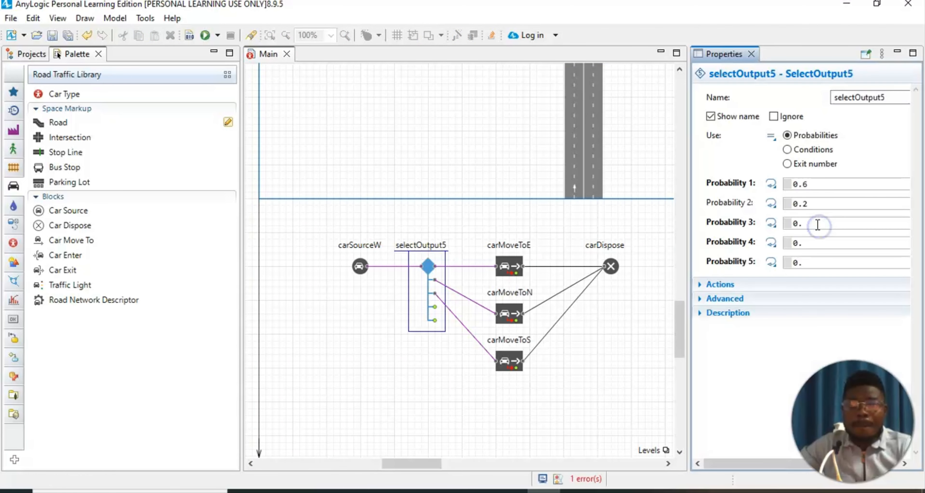
left_click(816, 222)
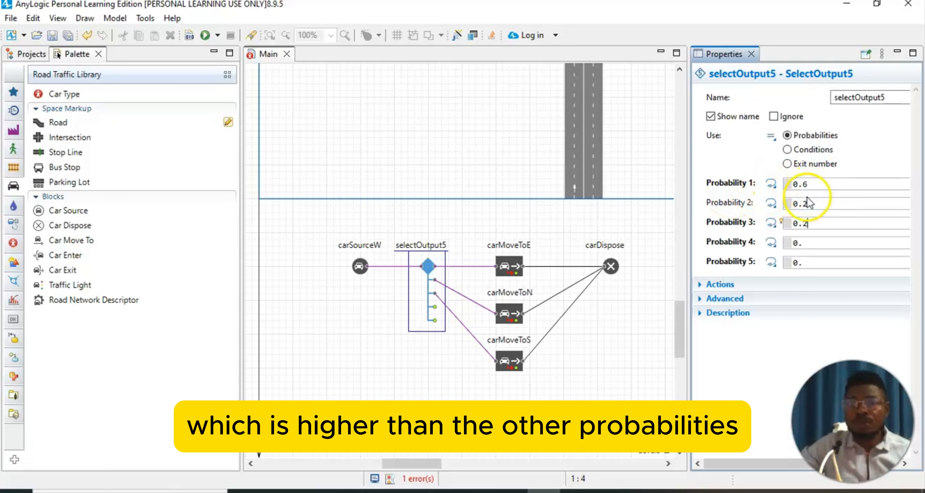
scroll(577, 207, "up", 5)
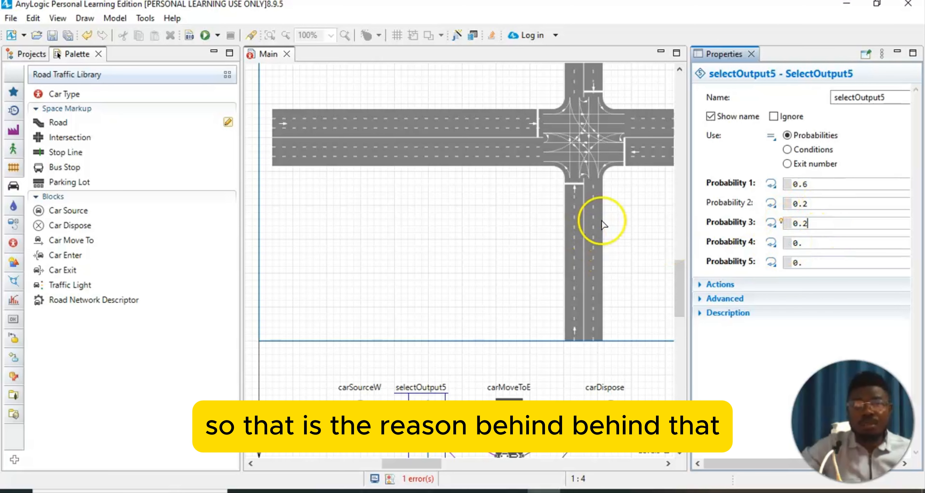
scroll(503, 313, "down", 1)
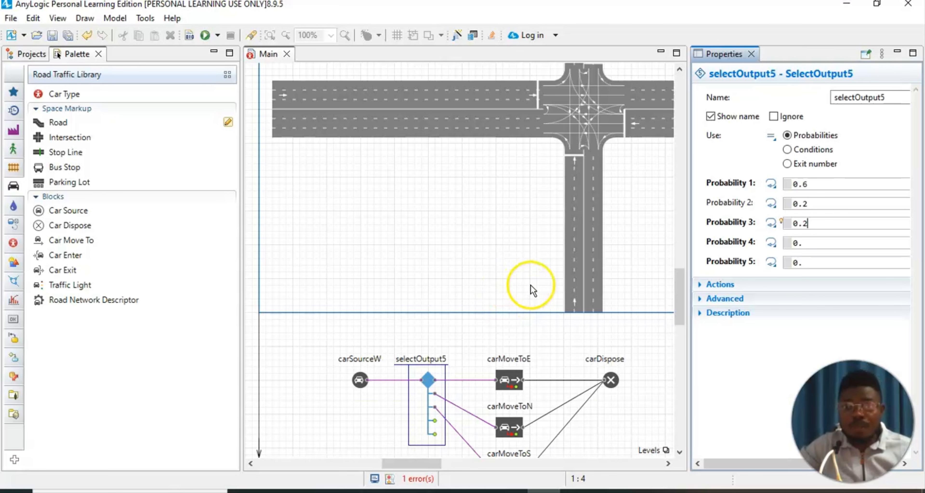
left_click(752, 54)
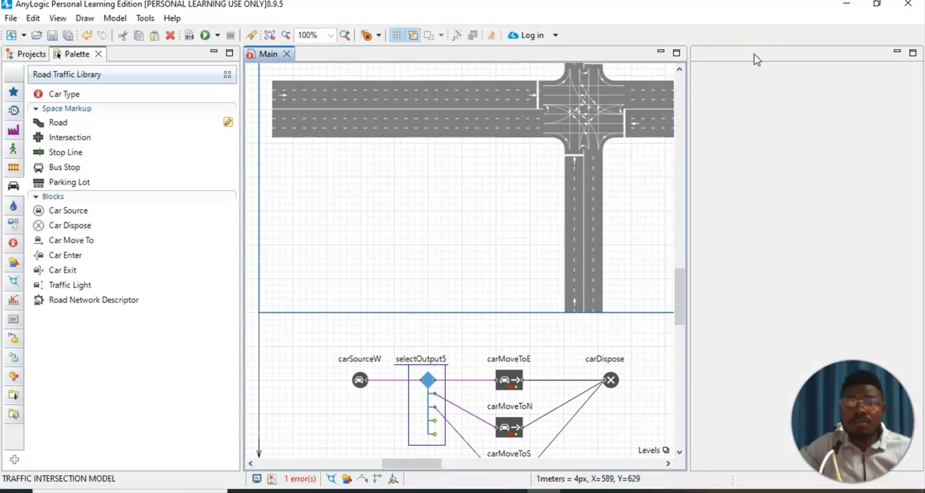
scroll(647, 381, "down", 3)
left_click(652, 381)
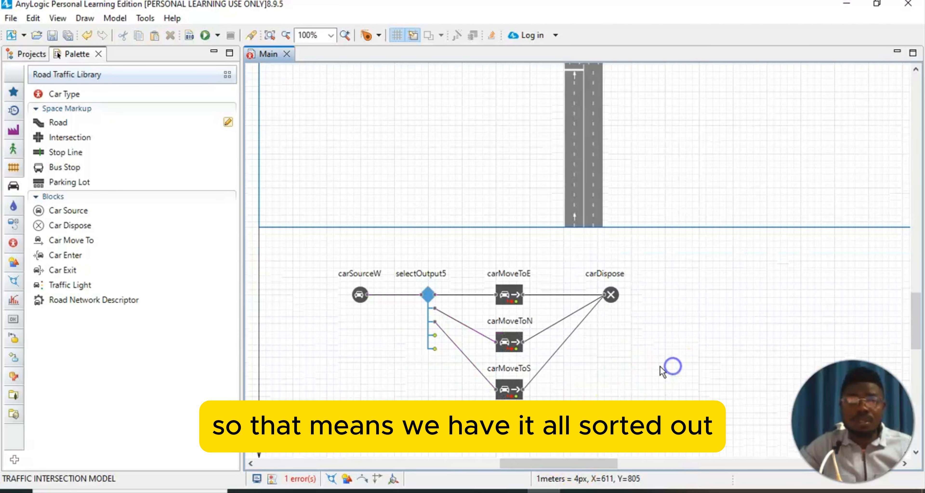
Step: Run the model and speed up the simulation to watch the cars move through the intersection
scroll(635, 279, "up", 3)
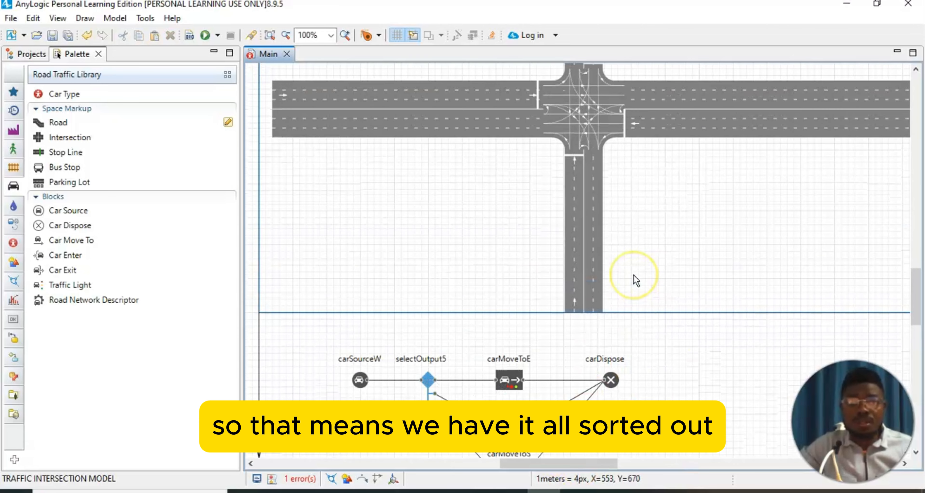
scroll(635, 283, "down", 3)
scroll(635, 289, "down", 1)
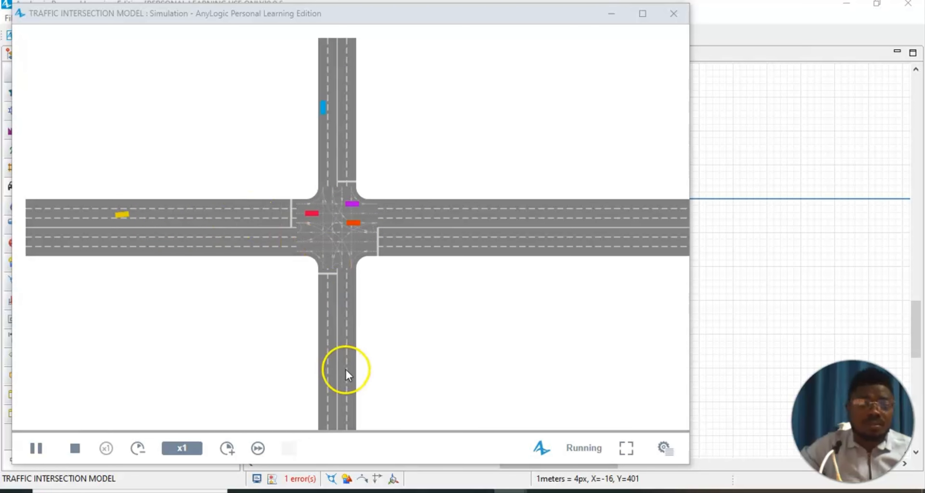
left_click(227, 448)
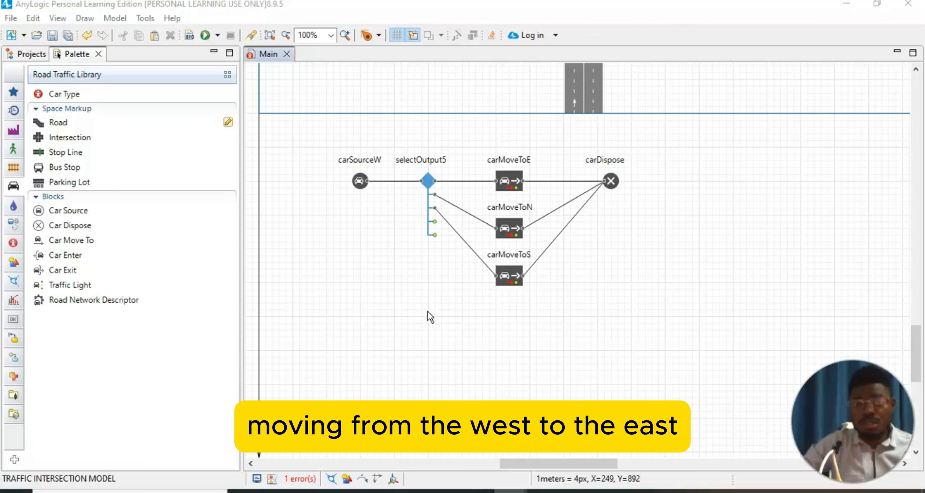
Step: Copy the carSourceW block and place the duplicate directly below the original, under the existing flowchart
left_click(359, 182)
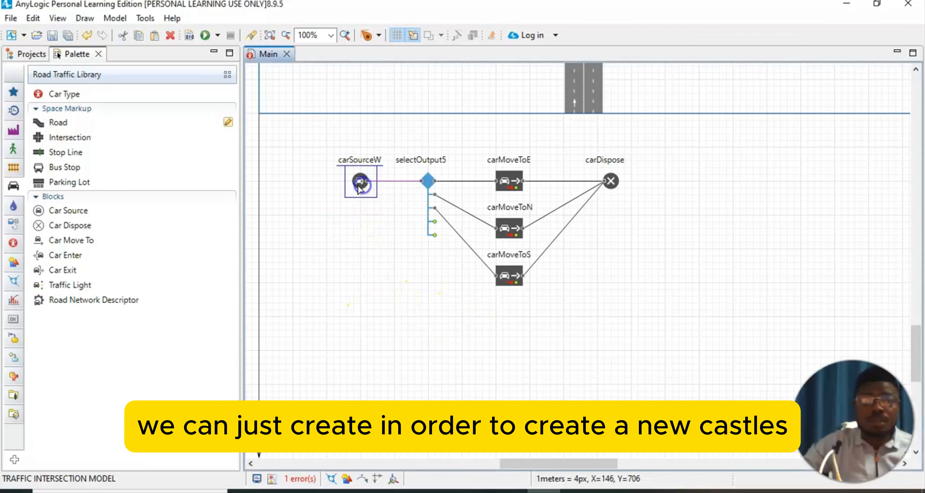
right_click(357, 190)
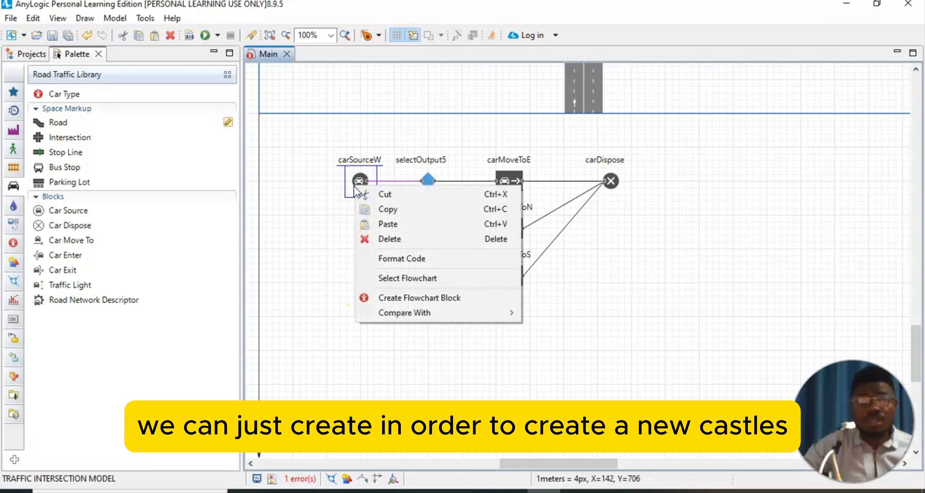
left_click(391, 212)
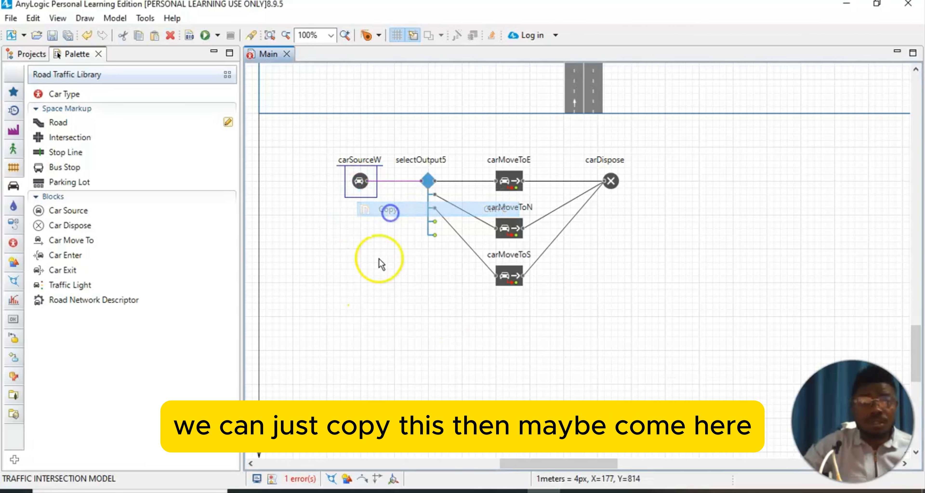
right_click(362, 324)
left_click(392, 363)
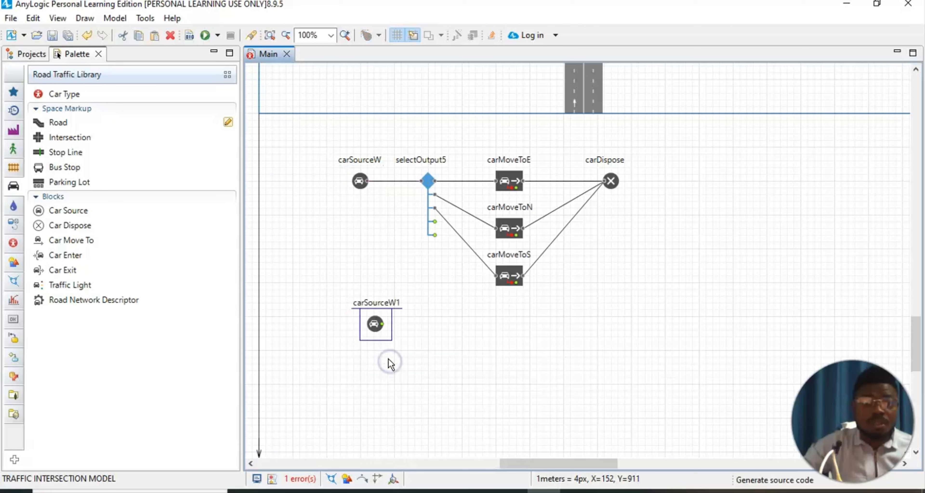
left_click_drag(374, 327, 358, 337)
Step: Duplicate selectOutput5 and align the copy beside the pasted car source, directly below the original
left_click(430, 196)
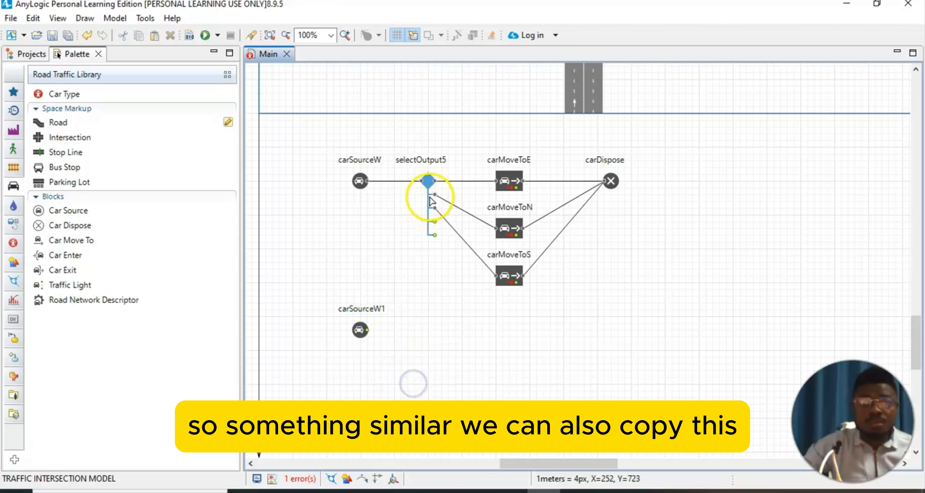
right_click(428, 208)
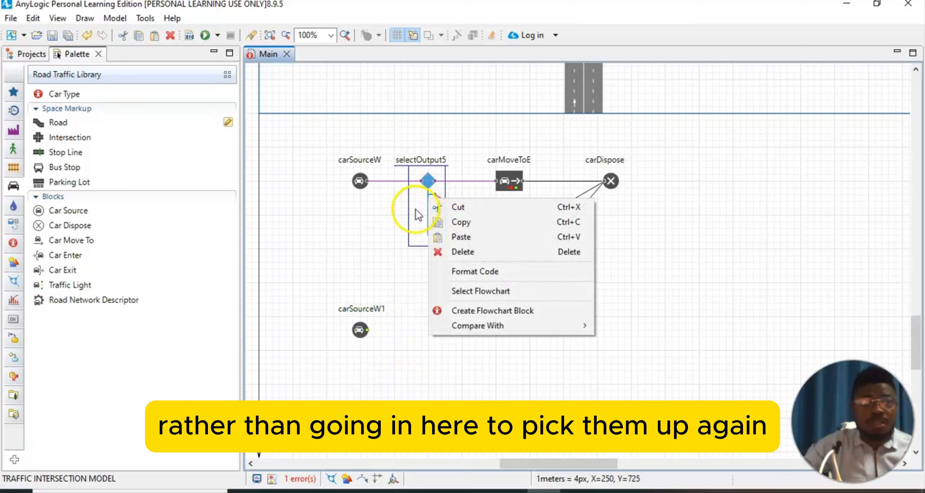
left_click(462, 220)
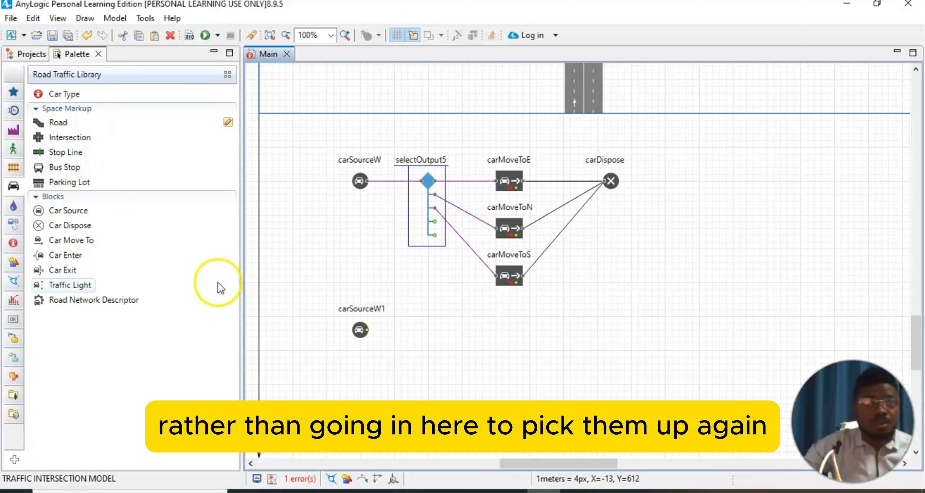
right_click(430, 325)
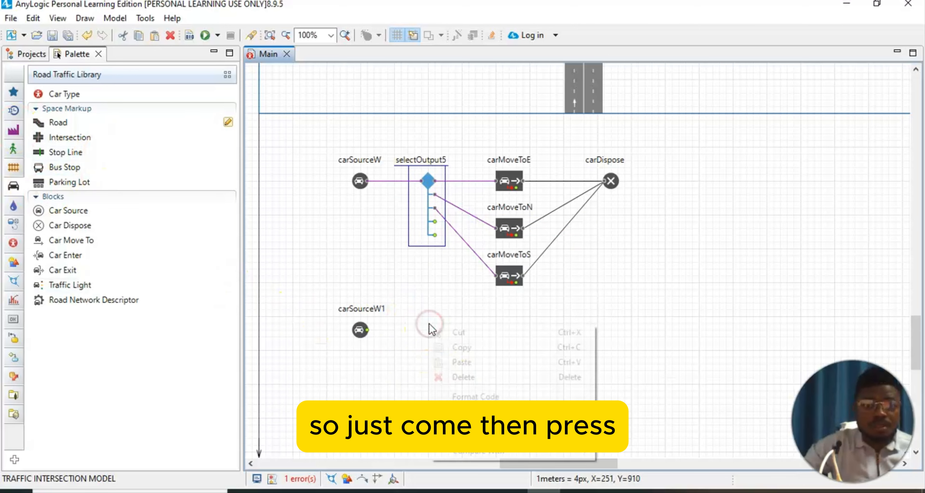
left_click(464, 363)
left_click_drag(438, 330, 426, 335)
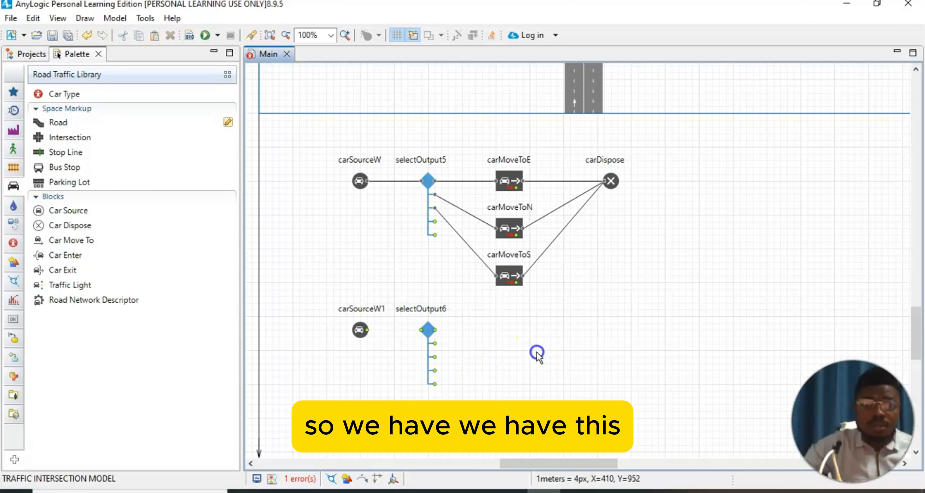
Step: Duplicate carMoveToE and place the copy below carMoveToS, beside the pasted select output block
right_click(506, 183)
left_click(535, 205)
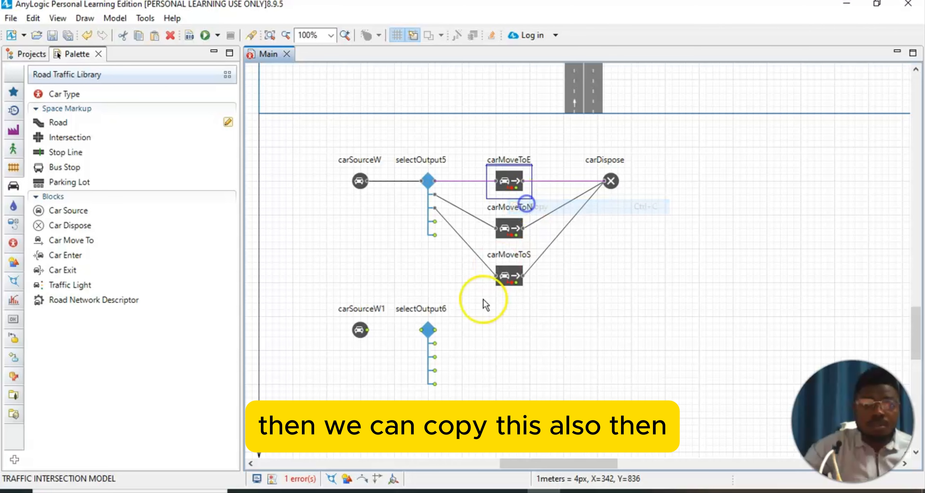
right_click(503, 331)
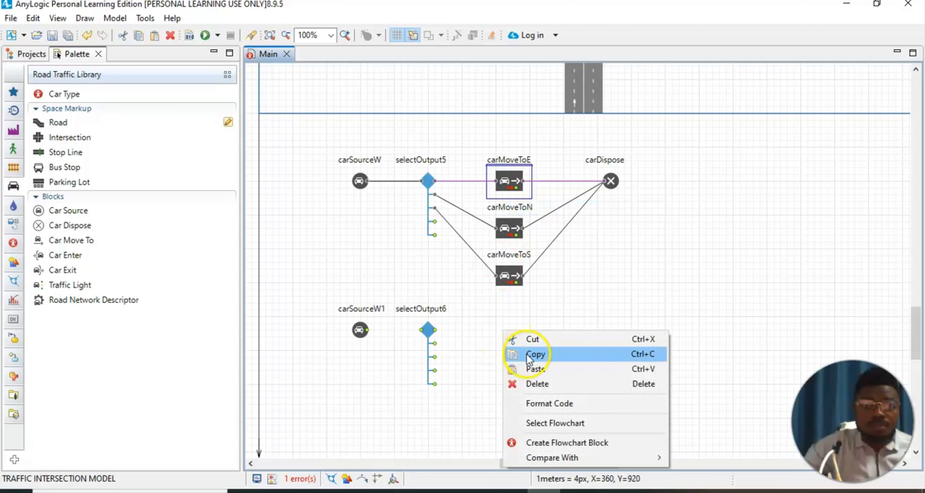
left_click(533, 369)
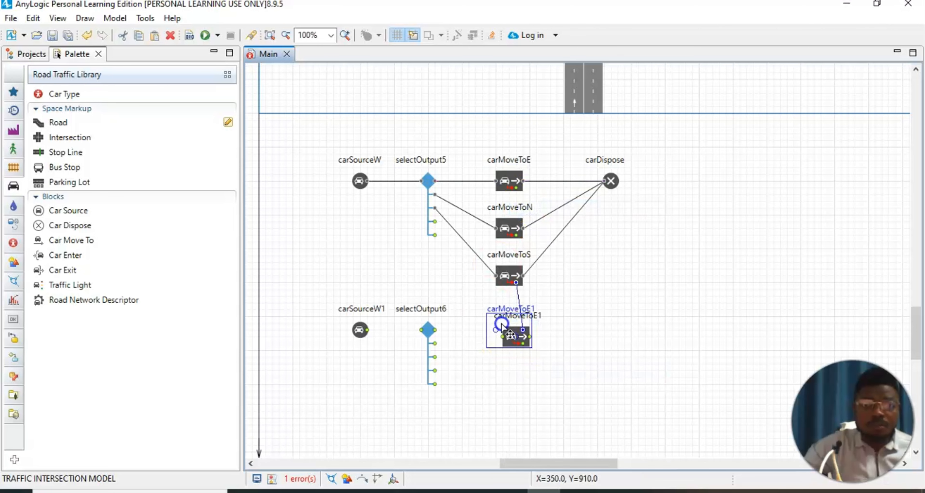
left_click_drag(494, 316, 503, 320)
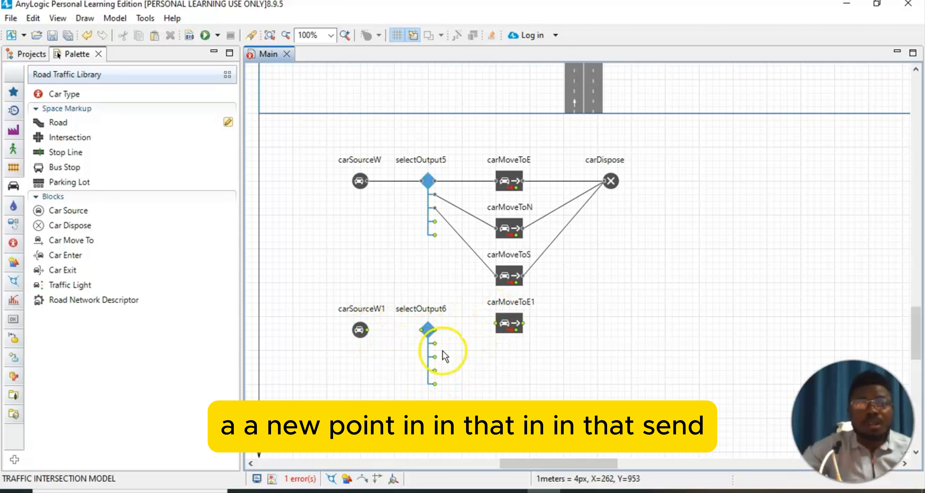
Step: Rename the duplicated car source carSourceW1 as carSourceE
left_click(361, 330)
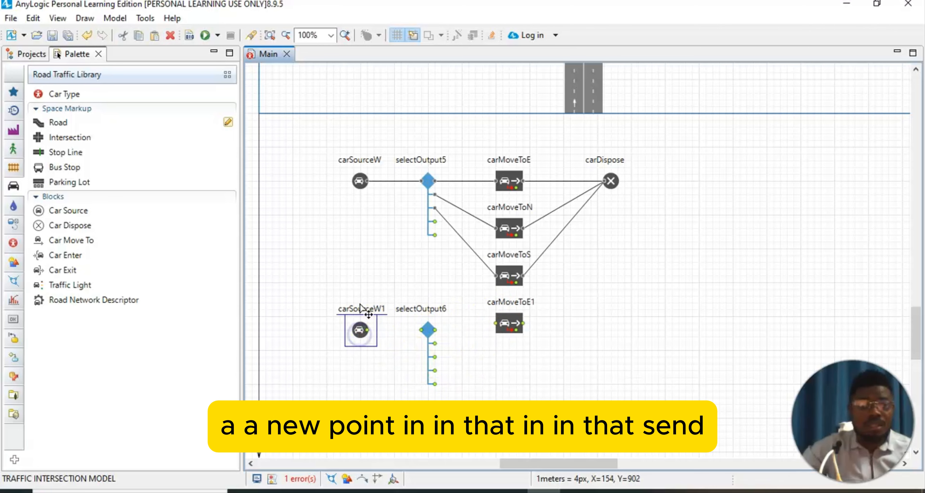
left_click(58, 19)
left_click(82, 48)
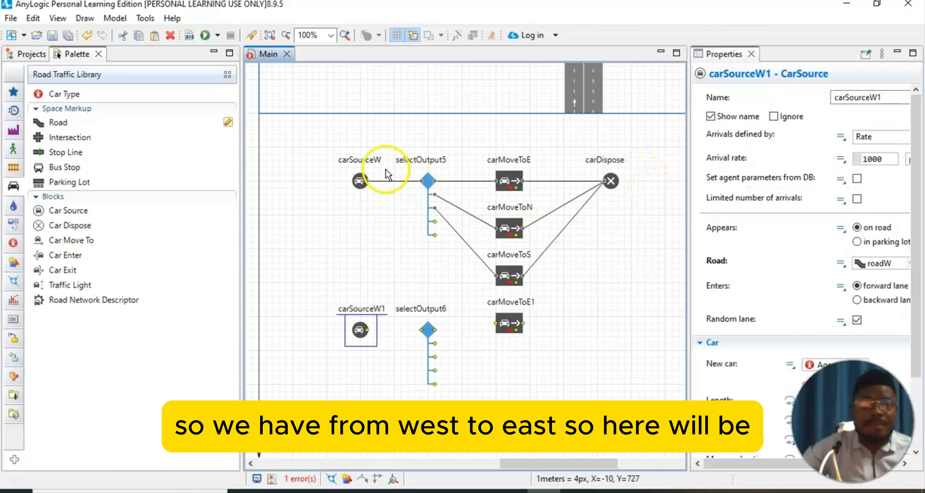
left_click(882, 99)
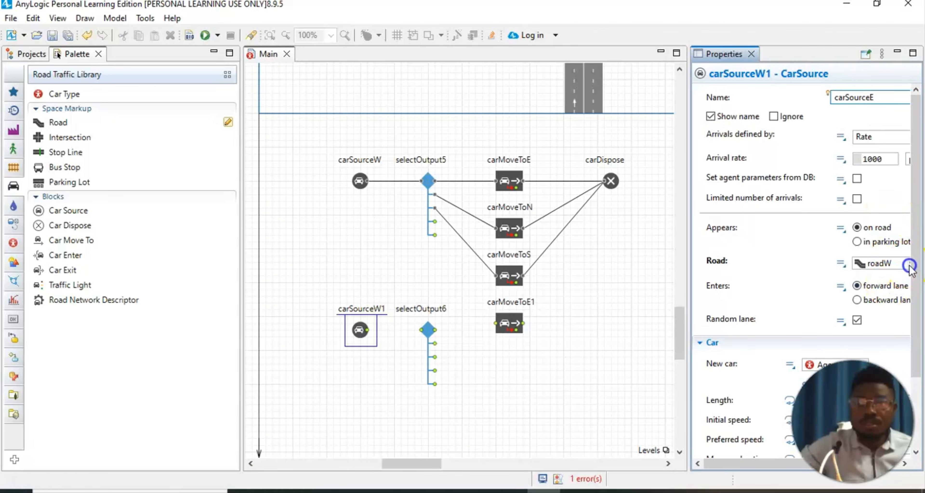
Step: Set the road on which the renamed car source's cars appear to roadE
left_click(688, 265)
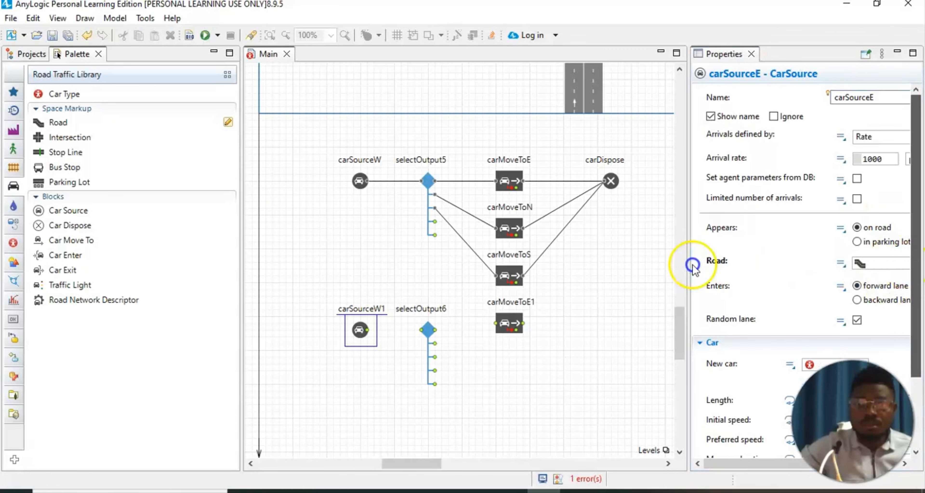
left_click(908, 268)
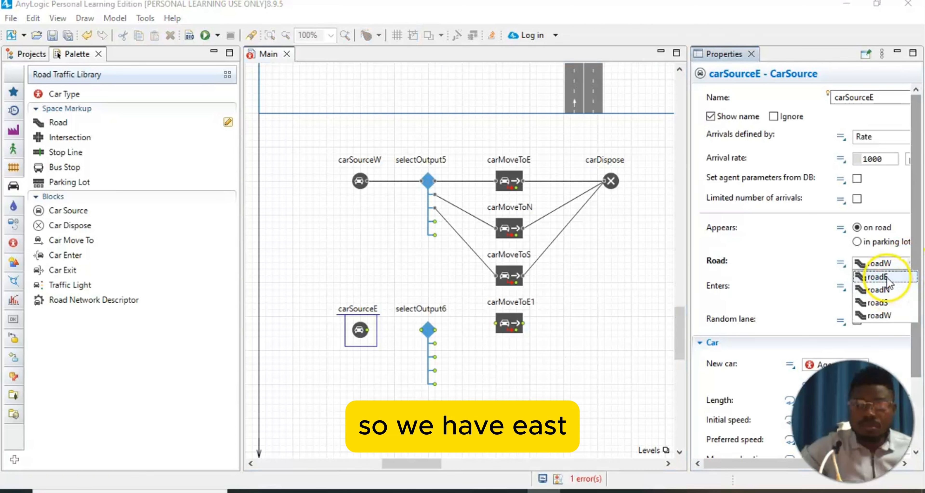
left_click(866, 272)
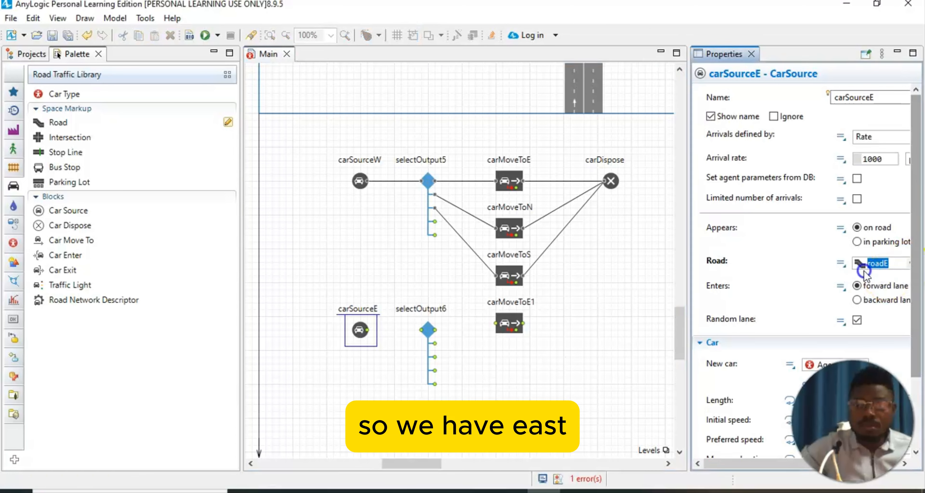
left_click(792, 257)
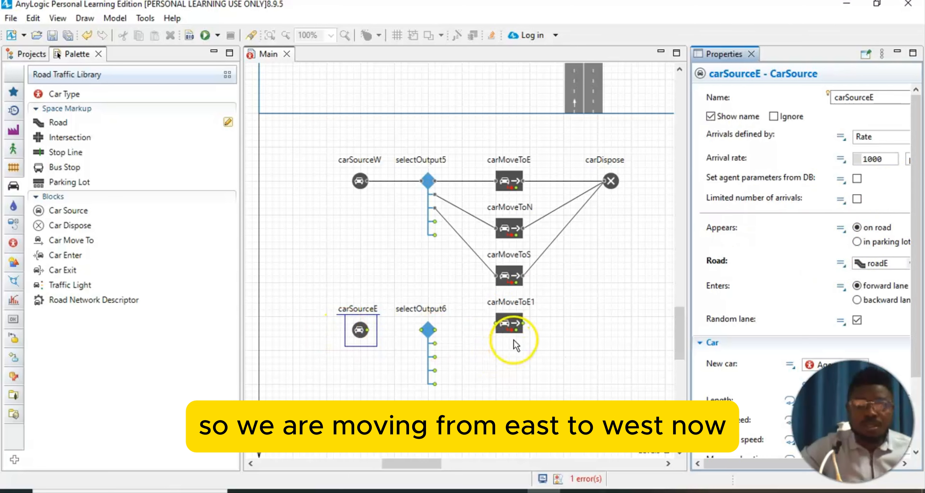
left_click(751, 54)
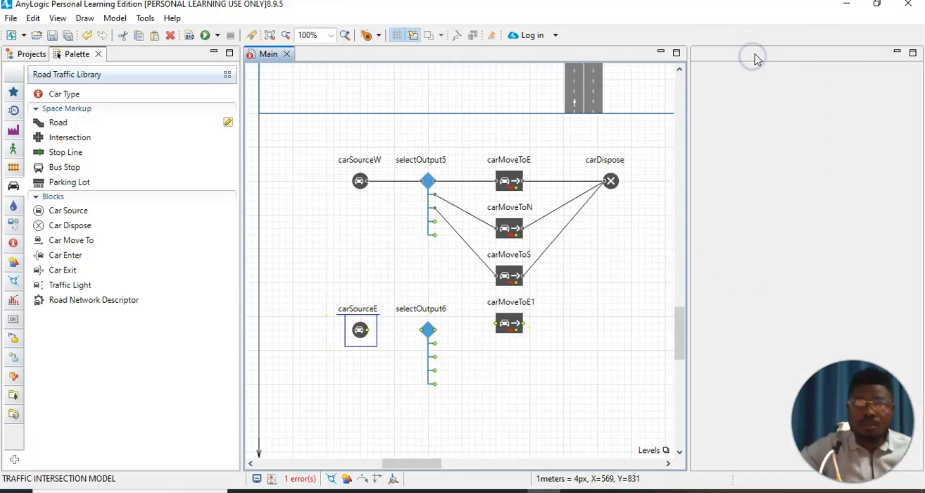
Step: Set the destination road of the duplicated move block carMoveToE1 to roadW
left_click(507, 322)
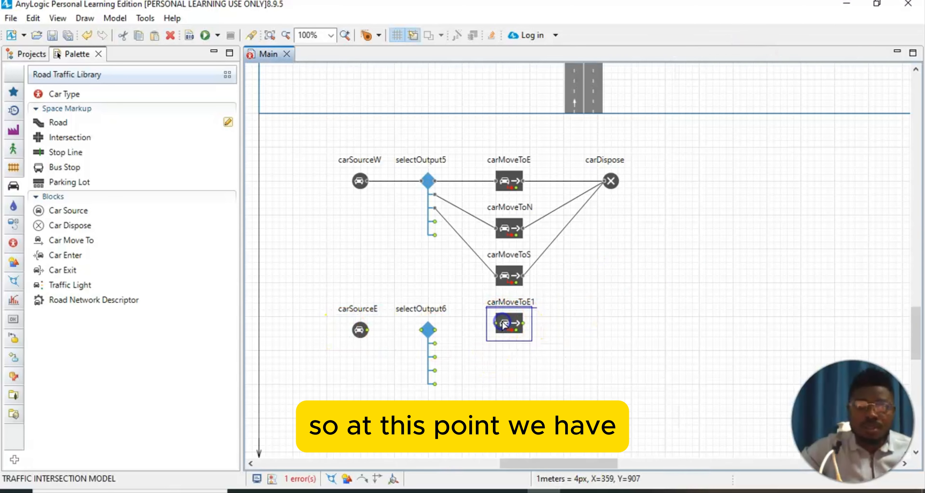
left_click(57, 18)
left_click(71, 45)
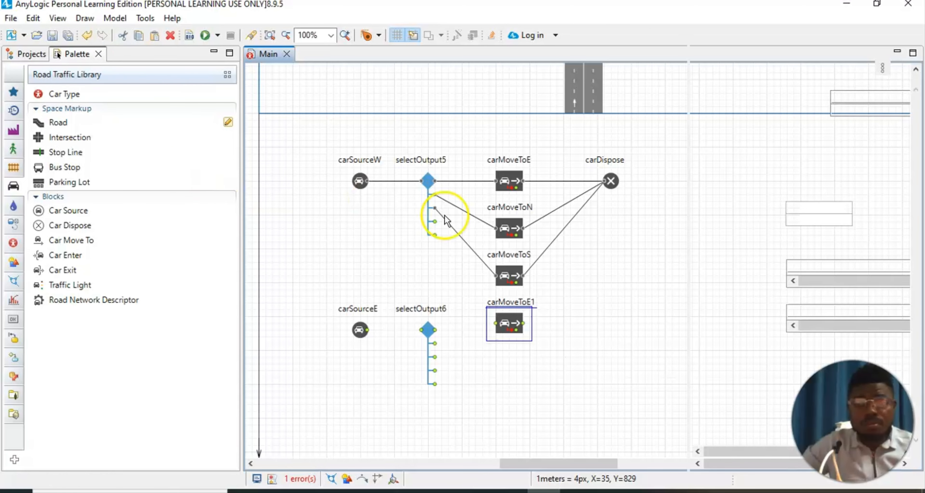
left_click(845, 207)
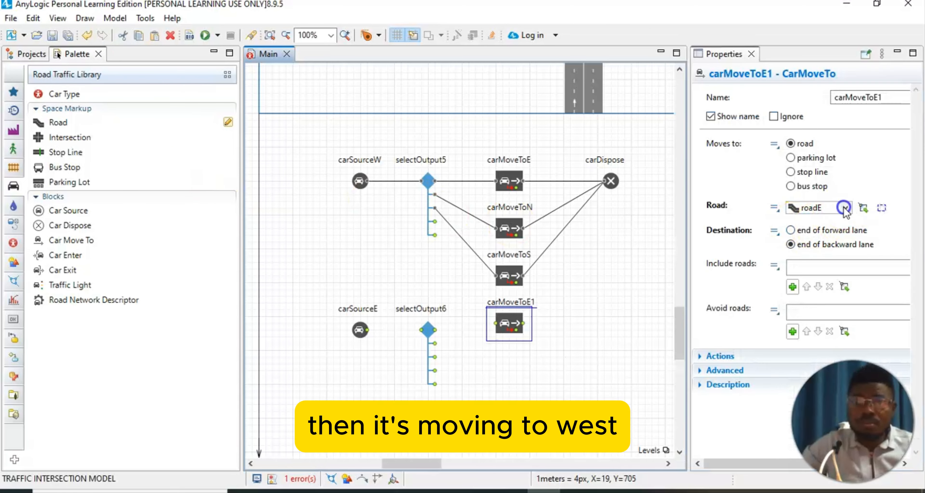
left_click(813, 260)
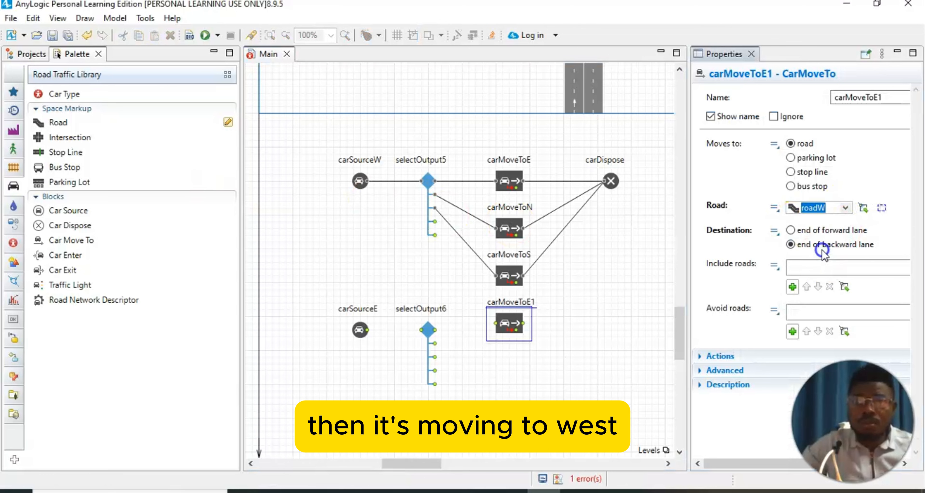
Step: Rename the duplicated move block carMoveToE1 as carMoveToW
left_click(903, 101)
key("BackSpace")
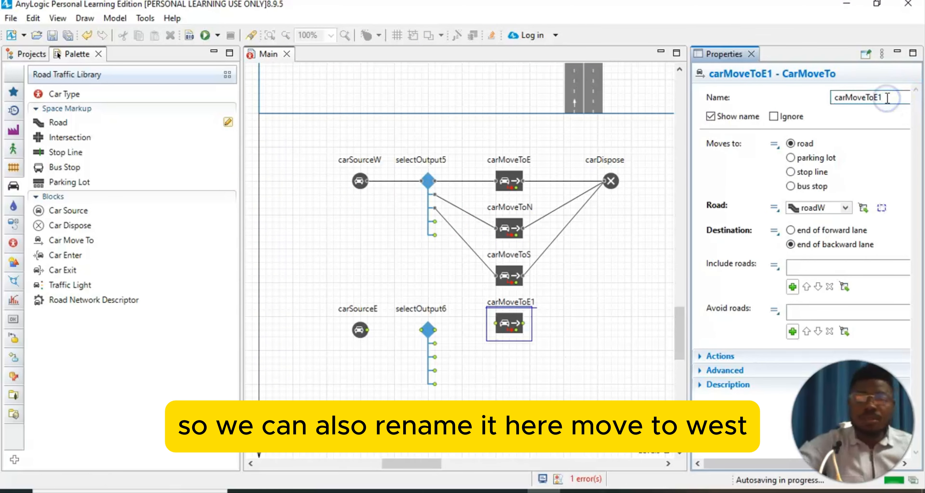
key("BackSpace")
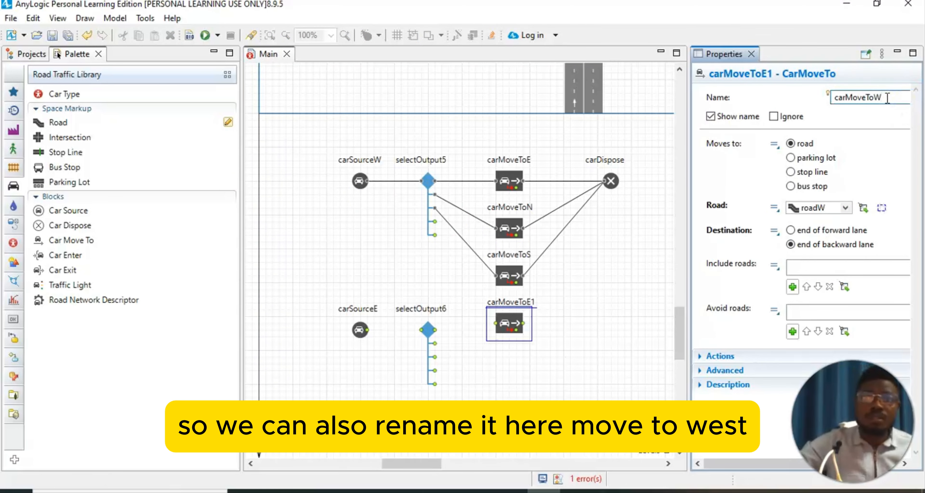
left_click(741, 145)
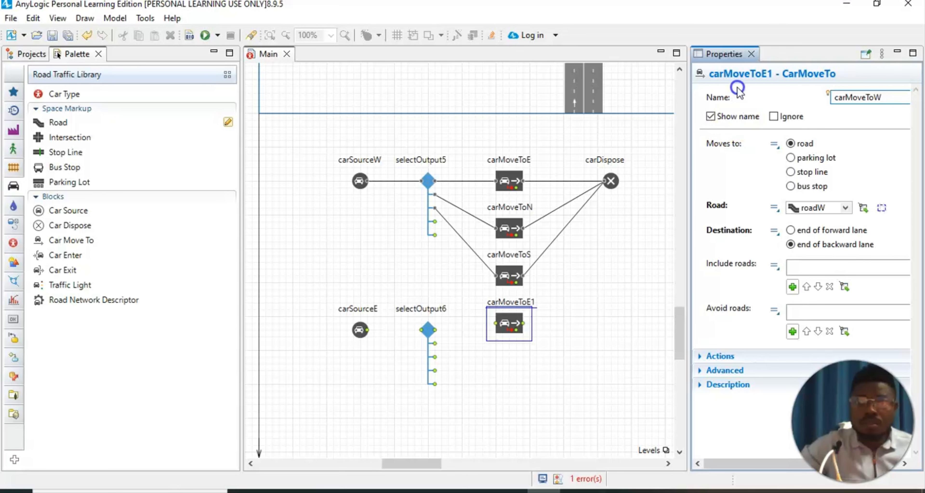
left_click(759, 91)
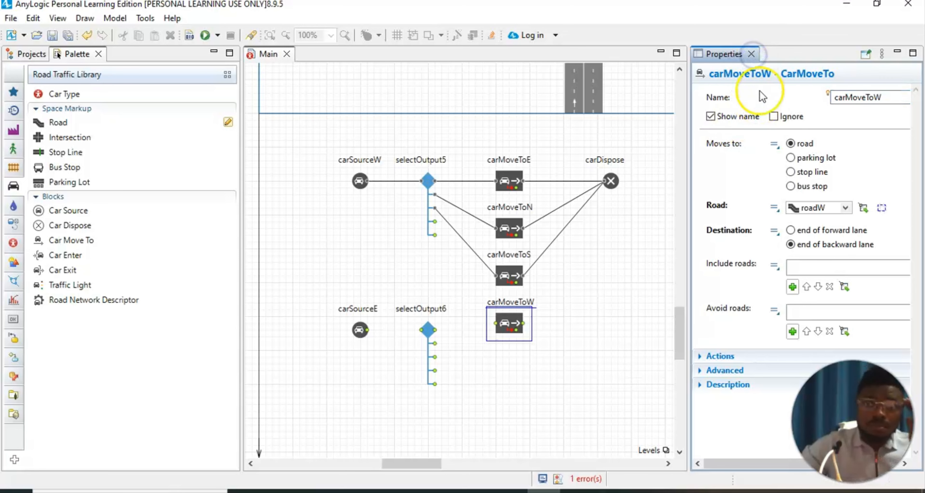
left_click(753, 54)
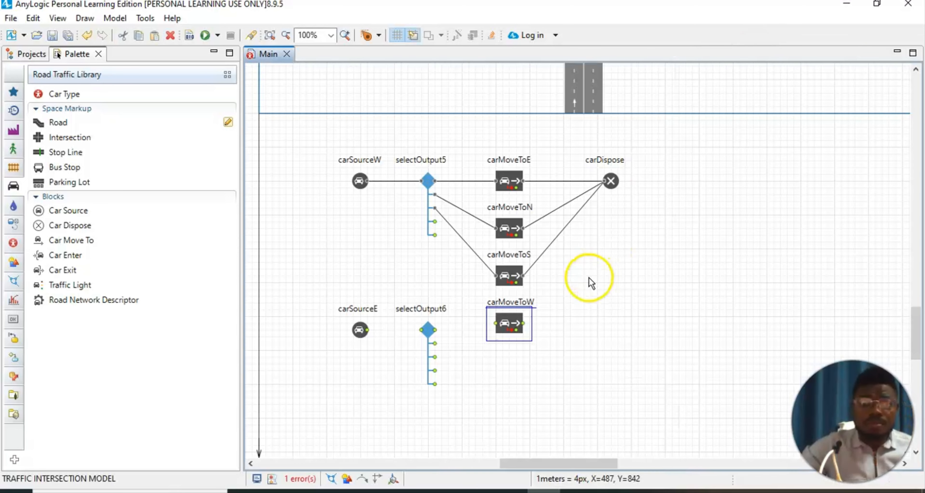
Step: Open the properties of selectOutput6 for editing its Probability 2 and Probability 3 values
left_click(596, 303)
left_click(425, 329)
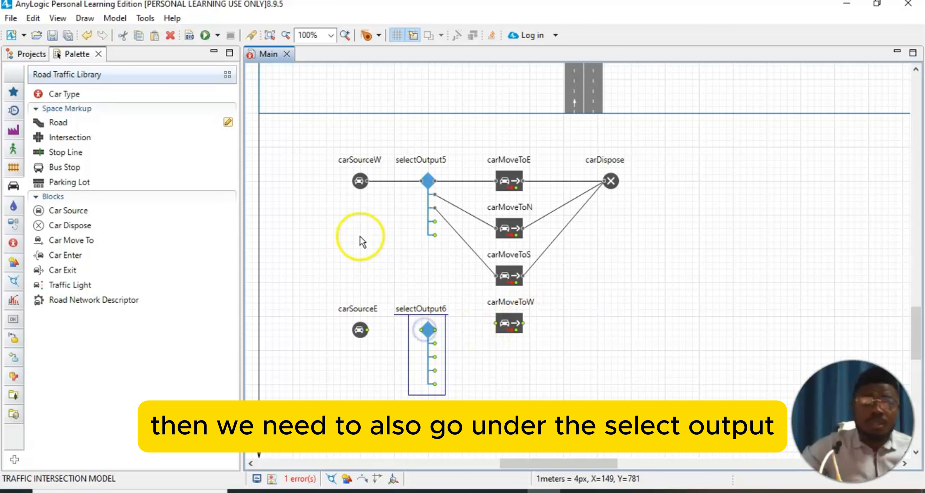
left_click(57, 18)
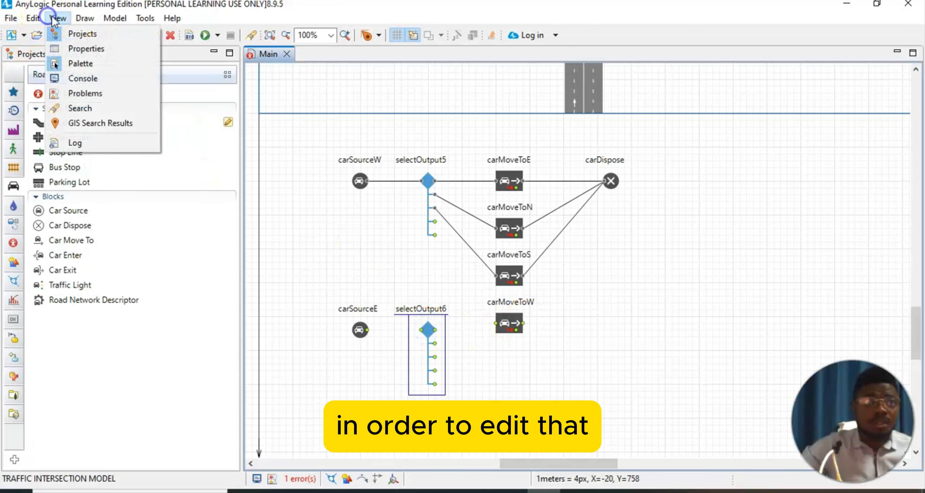
left_click(77, 49)
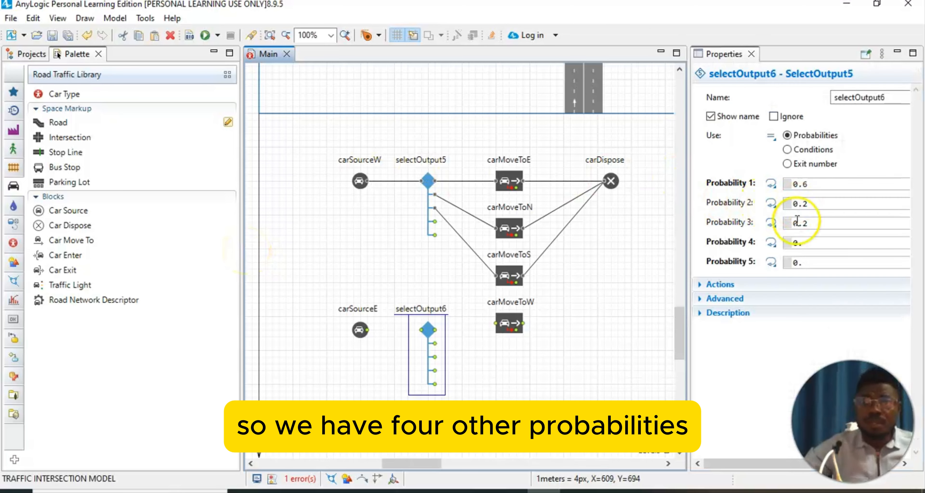
left_click_drag(808, 205, 793, 207)
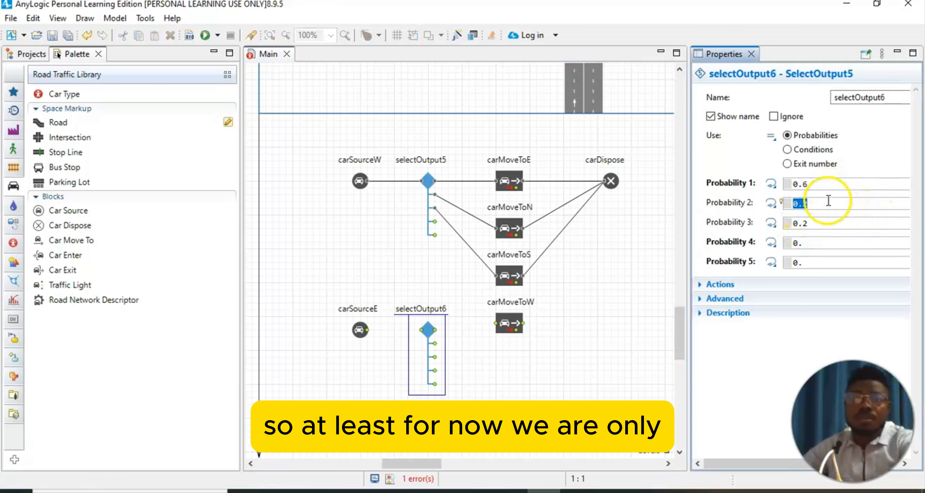
left_click(818, 225)
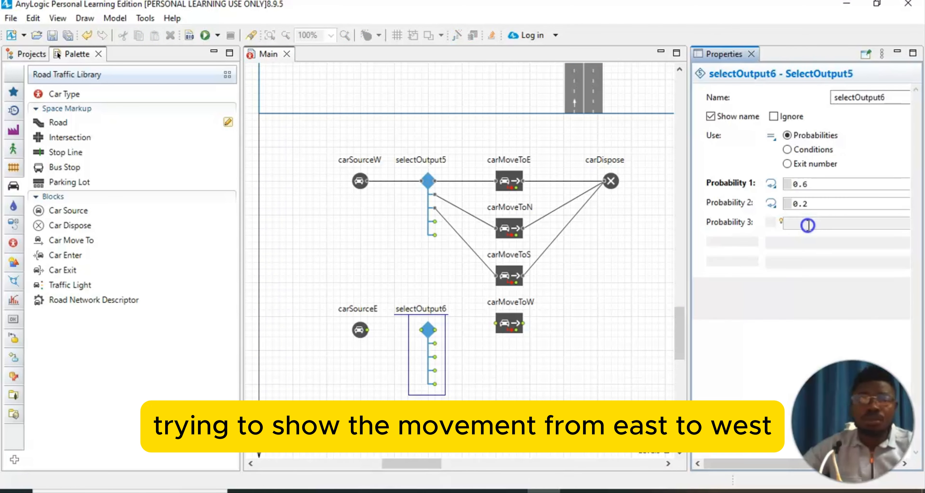
Step: Set Probability 3 of selectOutput6 to 0.2
left_click(809, 224)
type("2")
double_click(791, 223)
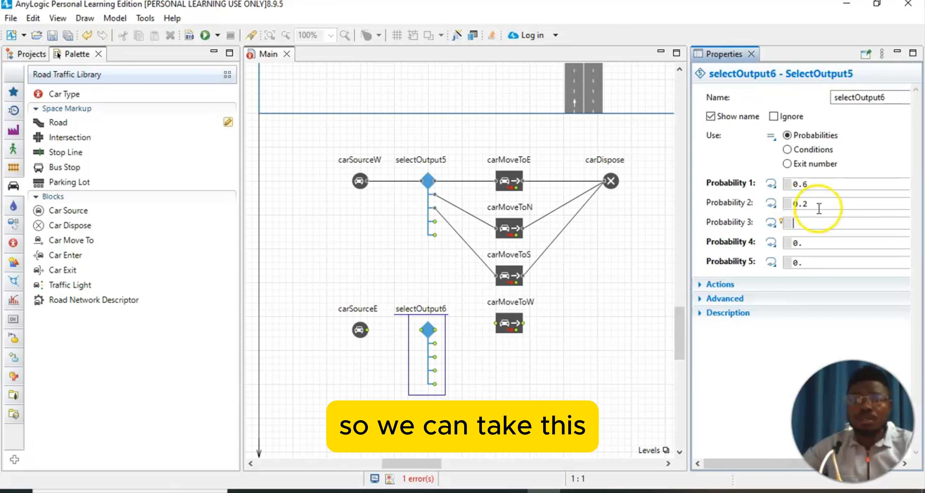
left_click(817, 204)
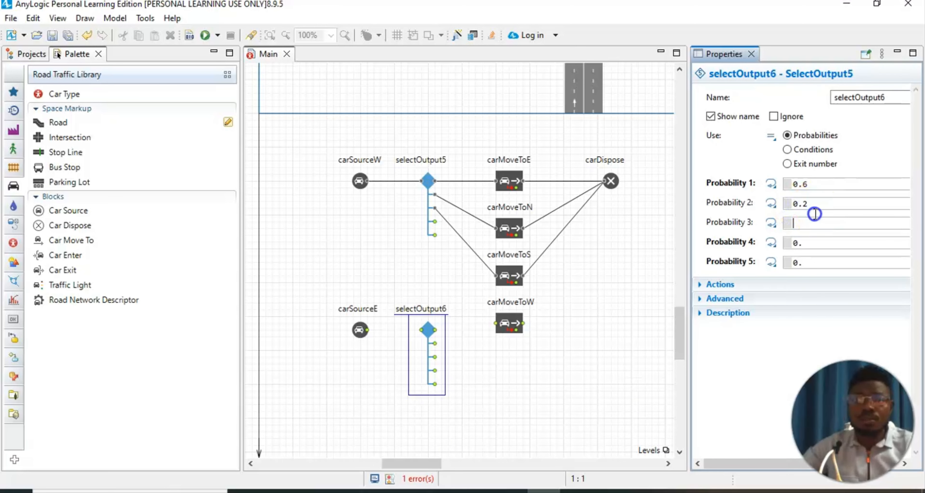
left_click(814, 205)
double_click(817, 206)
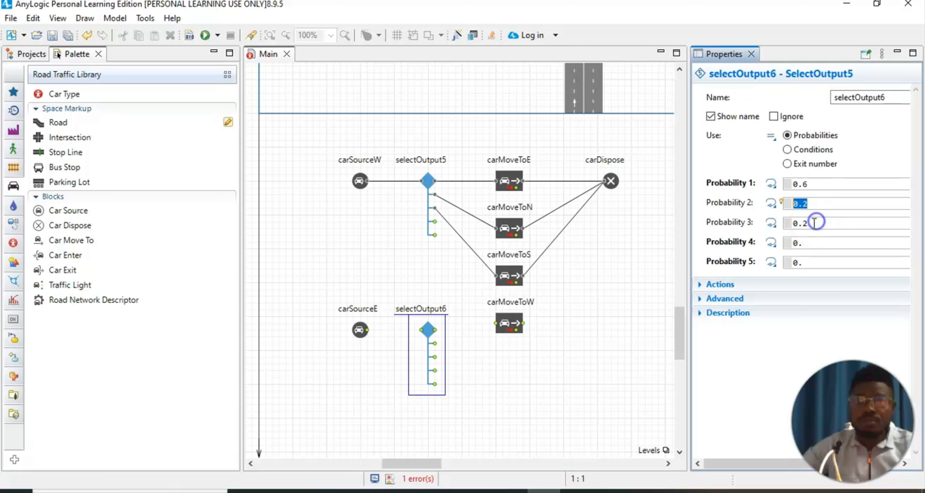
Step: Reset Probability 2 and Probability 3 of selectOutput6 to "0." and close the block's properties
left_click(819, 206)
key("Left")
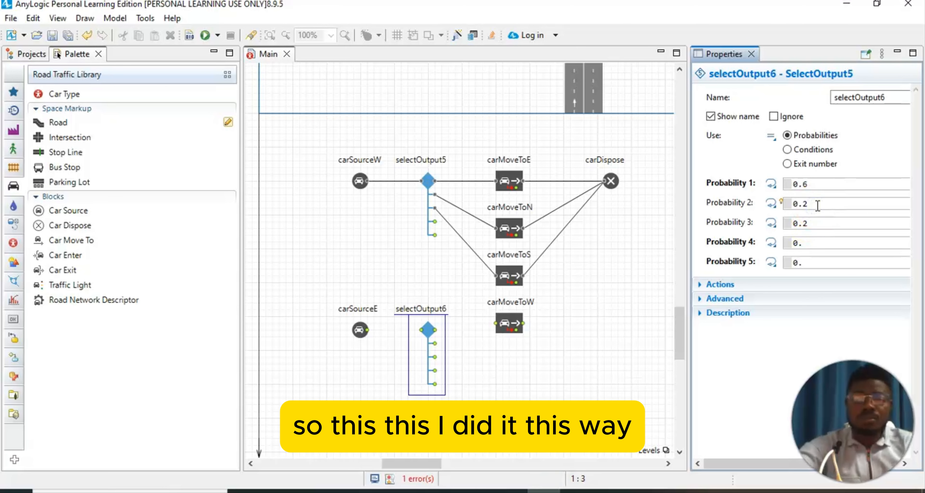
left_click(822, 226)
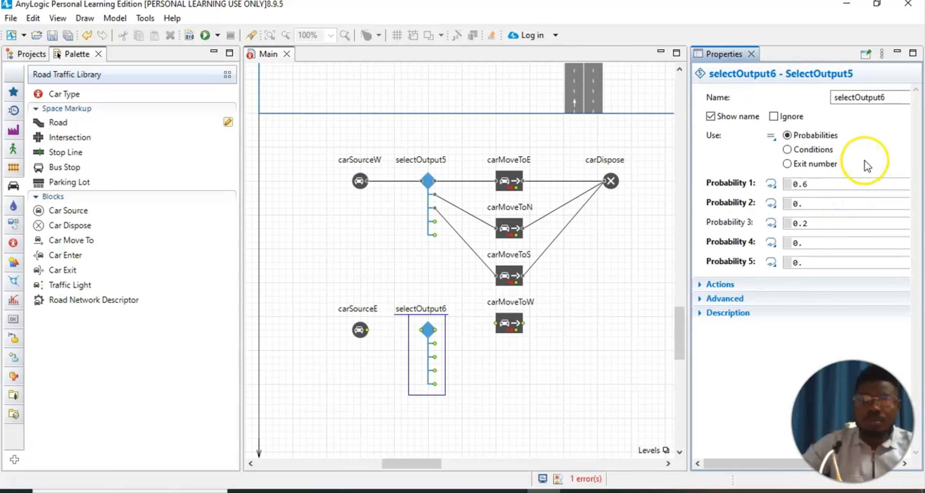
left_click(820, 222)
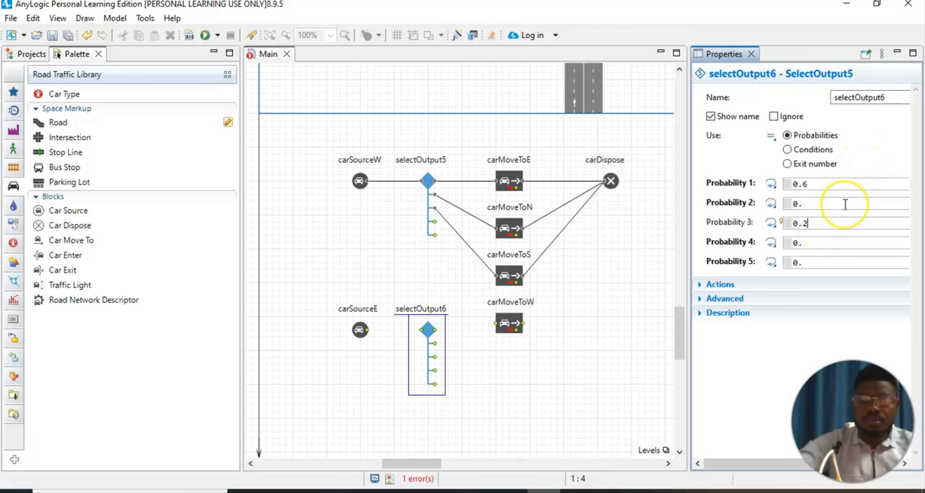
left_click(877, 141)
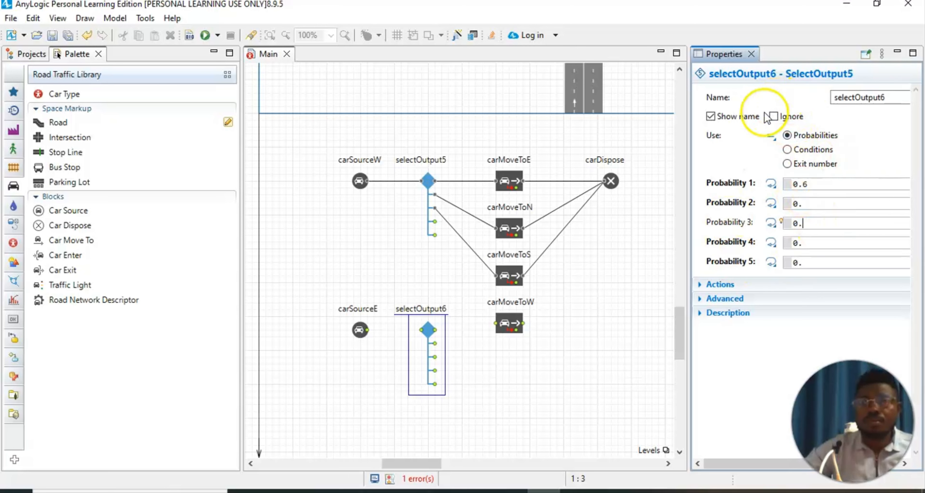
left_click(751, 57)
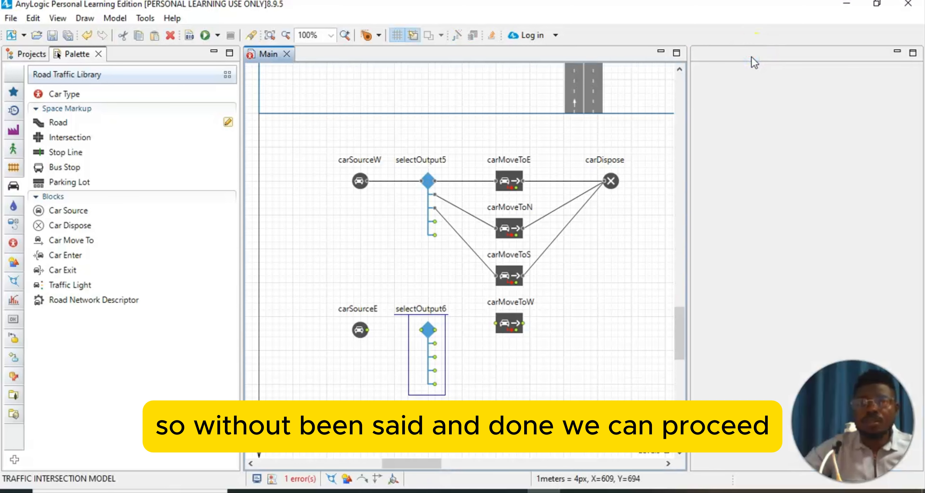
Step: Connect carSourceE to selectOutput6, link its first output to carMoveToW, and connect carMoveToW to carDispose
left_click(574, 376)
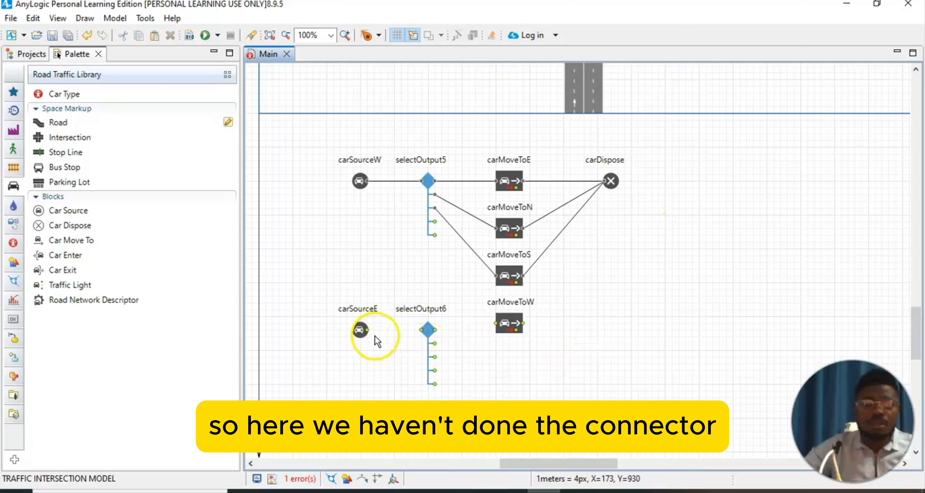
mouse_move(367, 330)
left_mouse_down()
mouse_move(520, 323)
mouse_move(584, 253)
mouse_move(604, 182)
left_mouse_up()
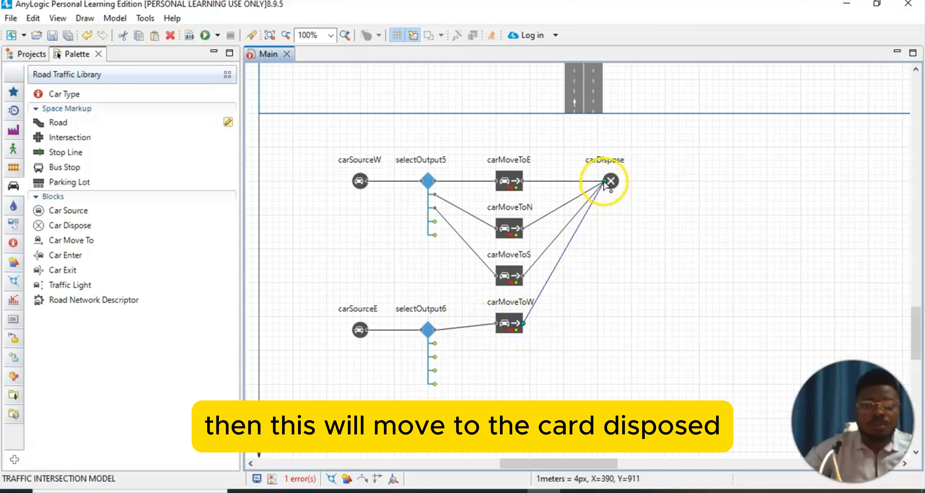
left_click(681, 256)
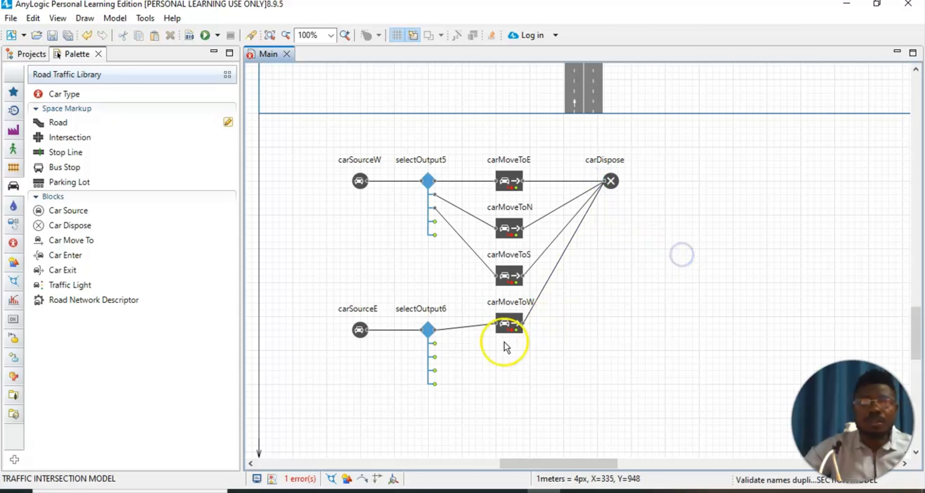
left_click(205, 36)
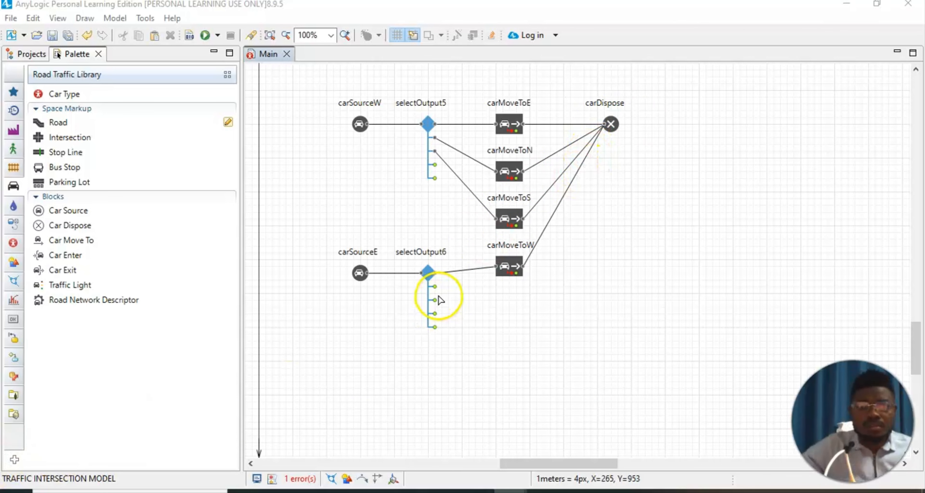
Step: Connect the second output of selectOutput6 to carMoveToN and its third output to carMoveToS
left_click_drag(434, 286, 497, 172)
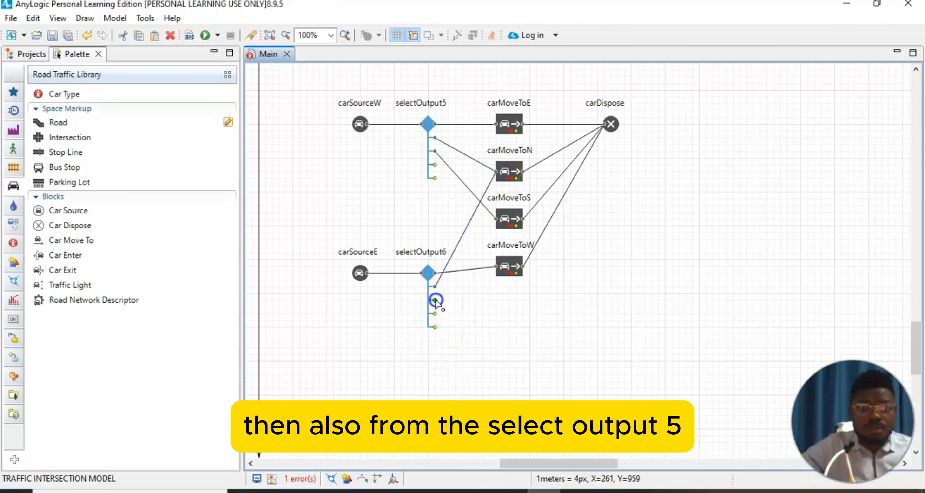
left_click_drag(435, 300, 498, 222)
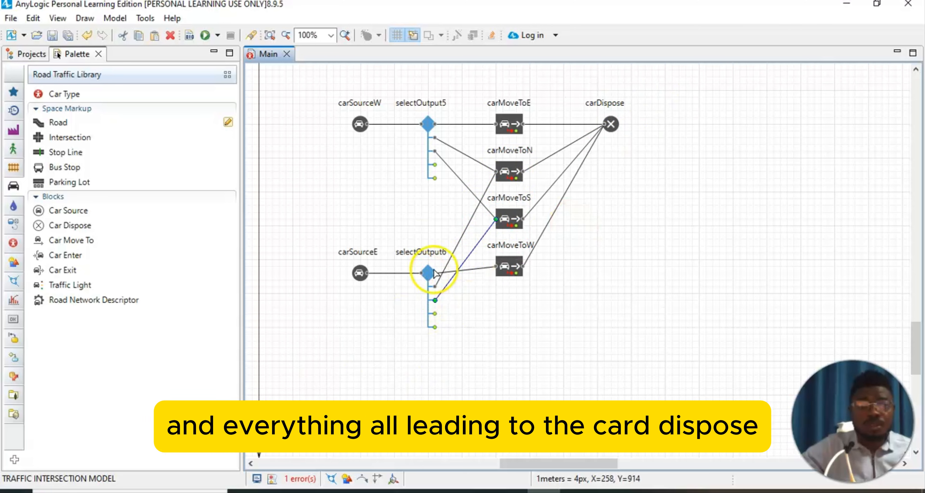
Step: Set Probability 1, 2 and 3 of selectOutput6 to 0.6, 0.2 and 0.2, and close its properties
left_click(427, 274)
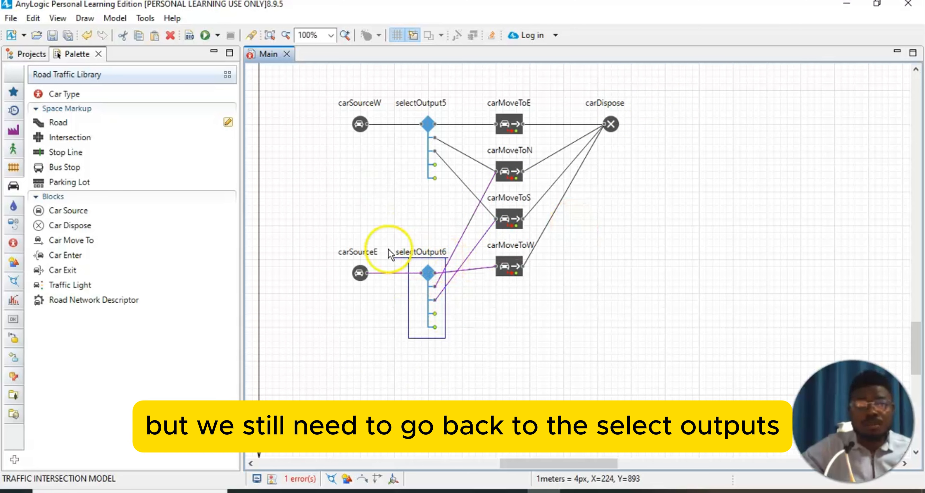
left_click(57, 18)
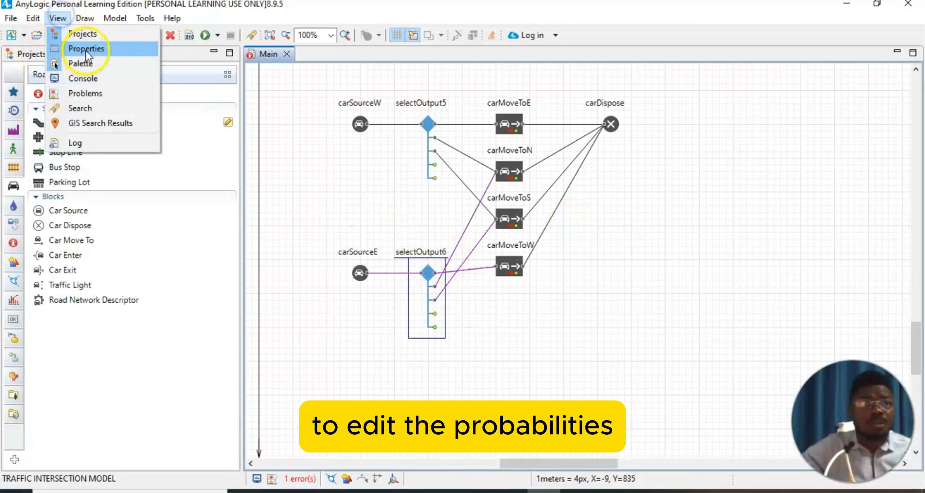
left_click(76, 47)
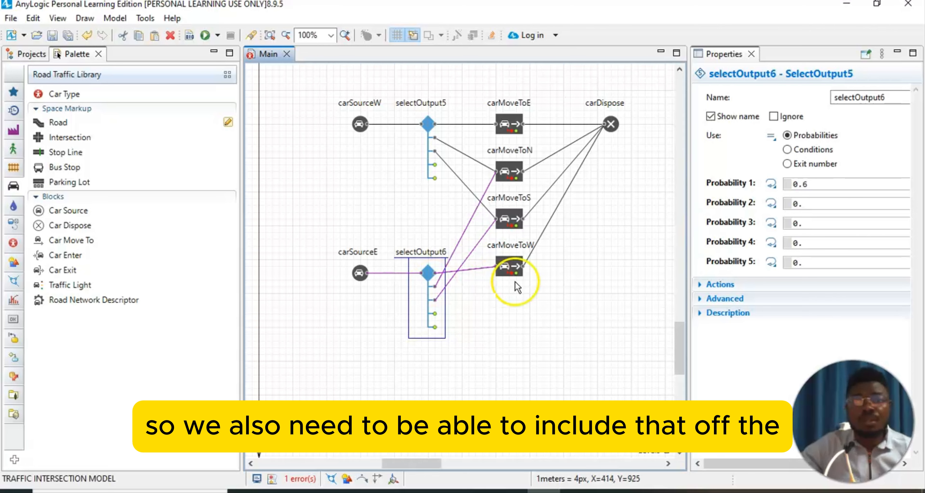
left_click(825, 185)
type("6")
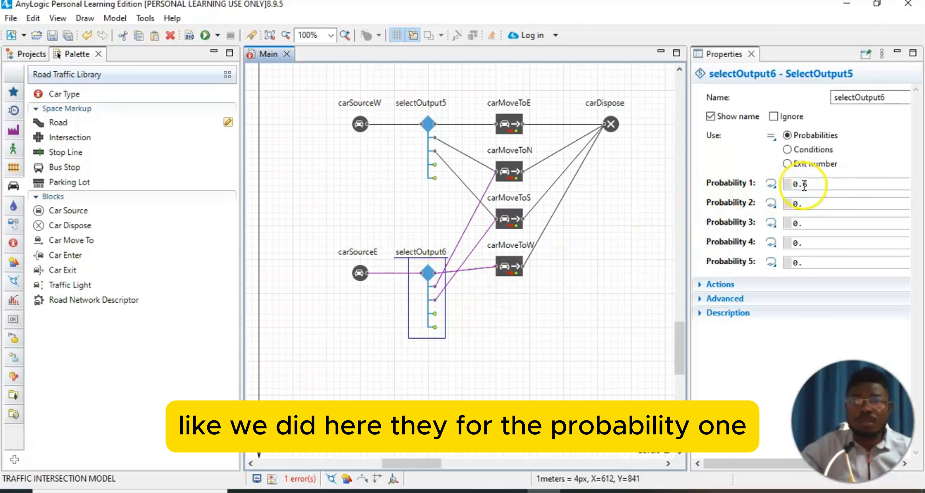
left_click(806, 204)
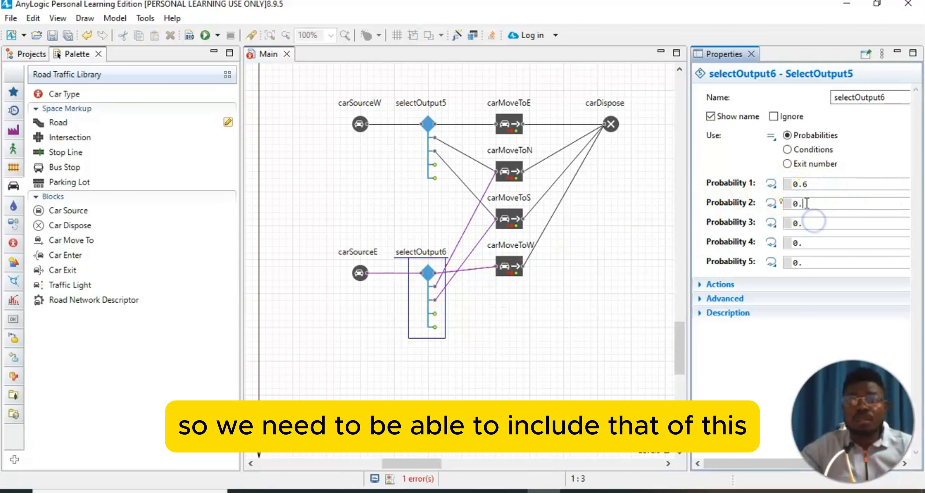
left_click(820, 225)
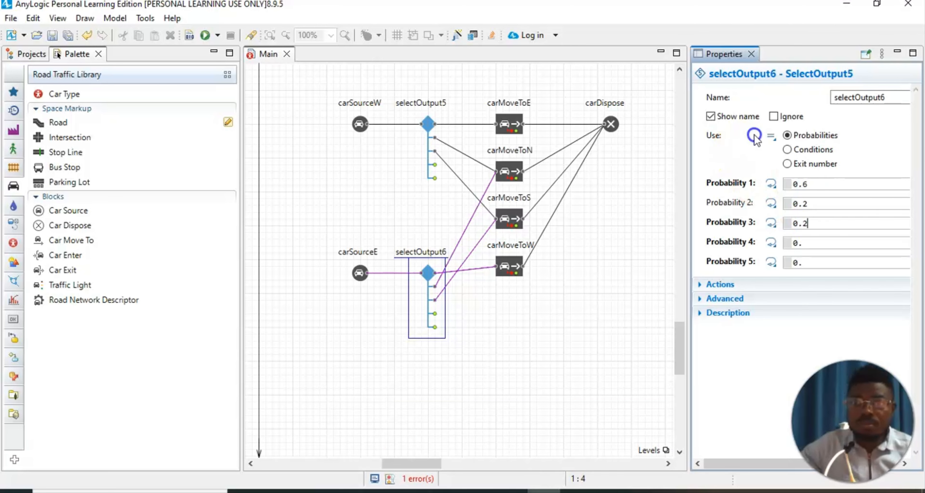
left_click(759, 96)
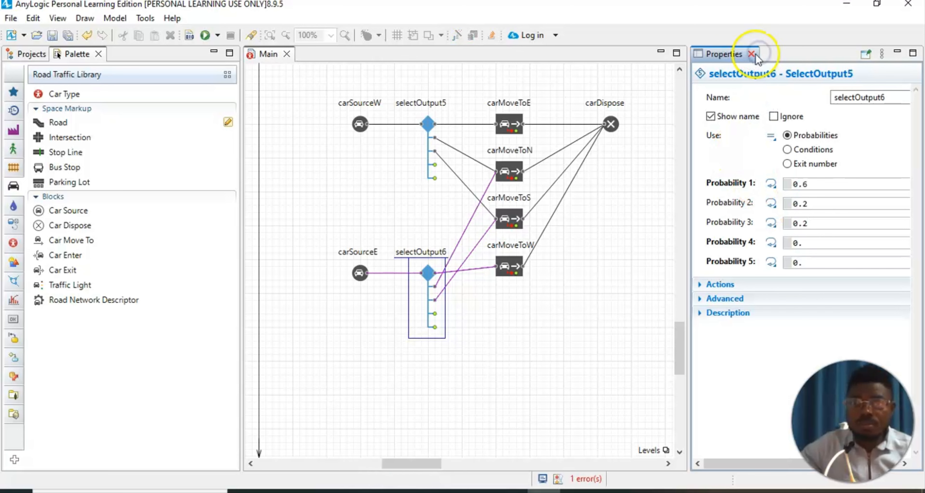
left_click(752, 54)
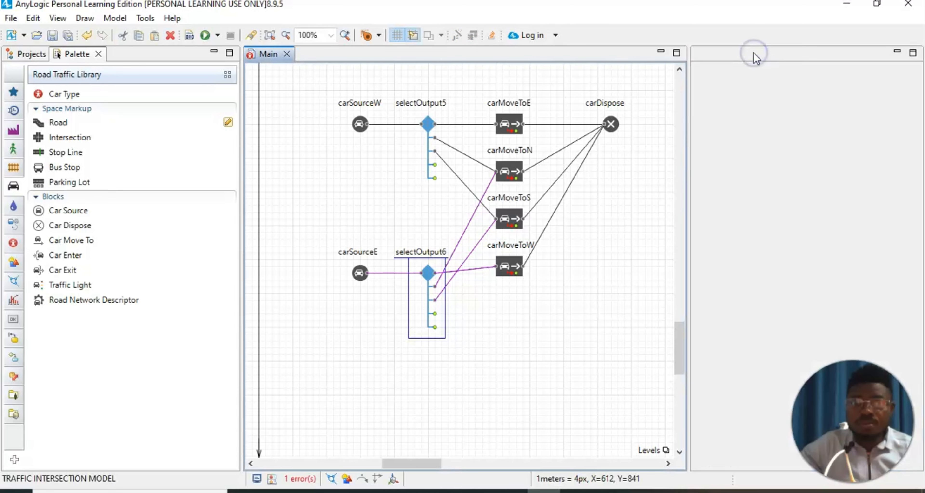
left_click(611, 315)
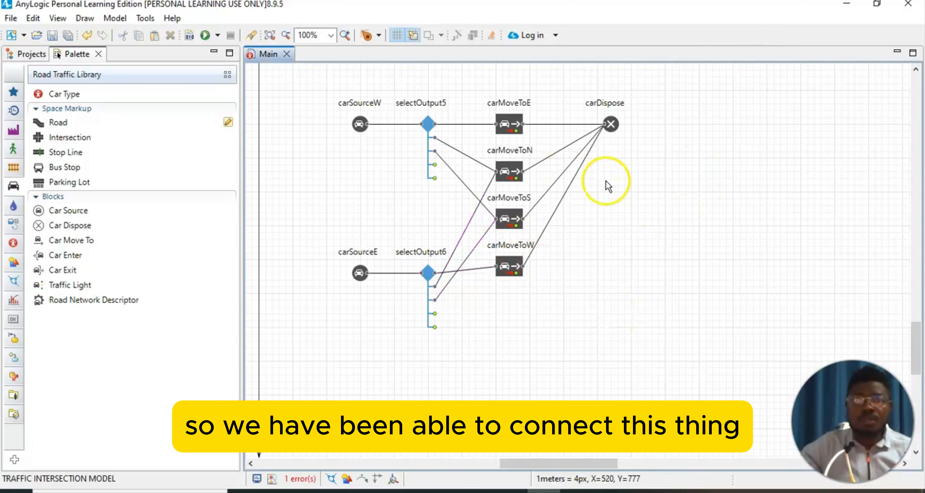
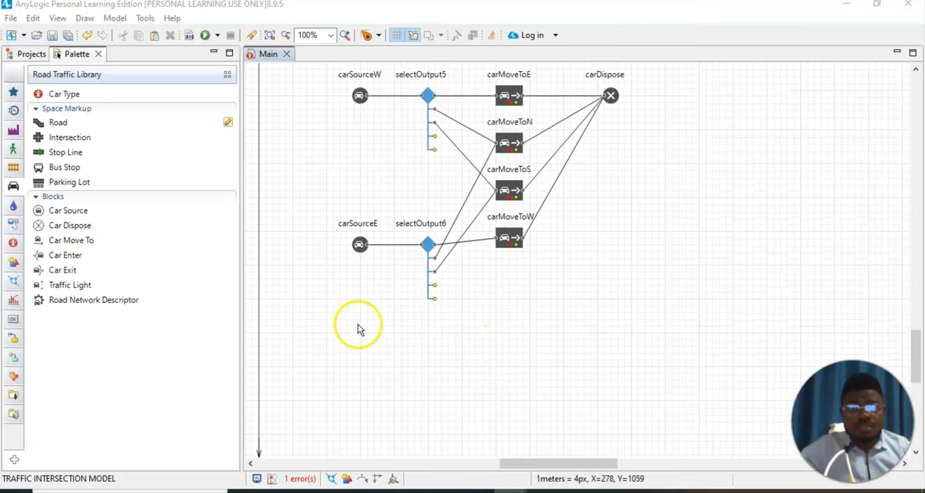
Step: Copy the carSourceE block and paste the duplicate below it in the flowchart
scroll(359, 327, "up", 5)
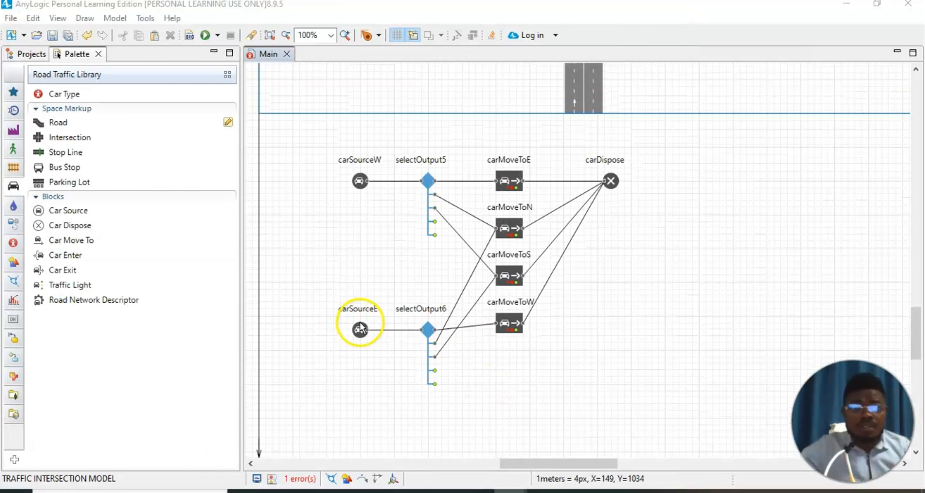
scroll(361, 328, "down", 3)
scroll(365, 329, "up", 3)
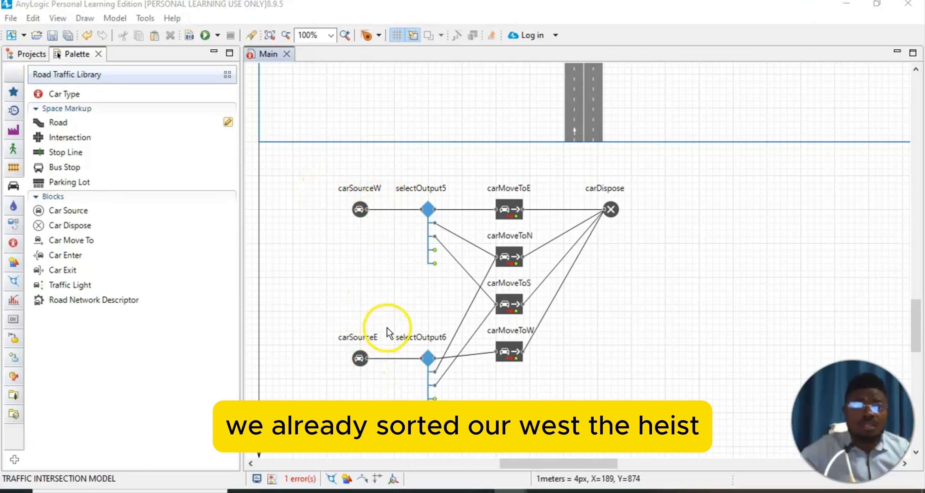
scroll(388, 330, "up", 2)
scroll(389, 330, "down", 5)
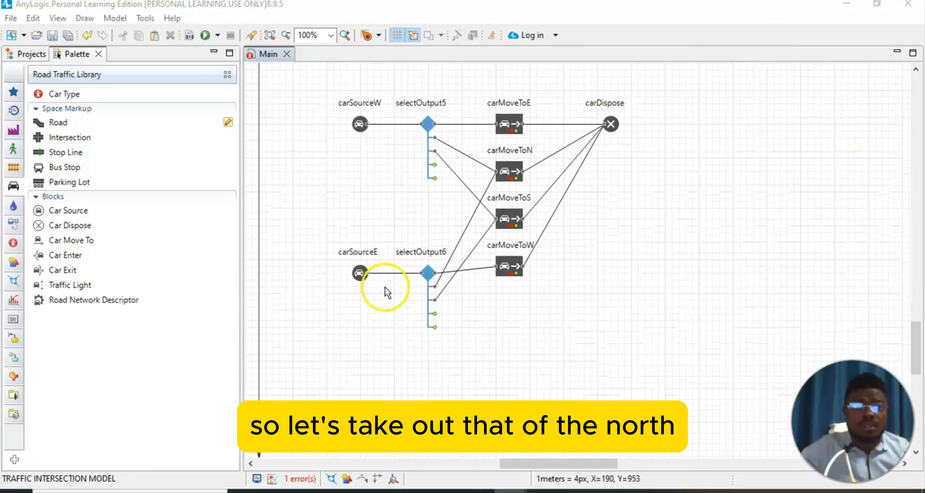
left_click(361, 275)
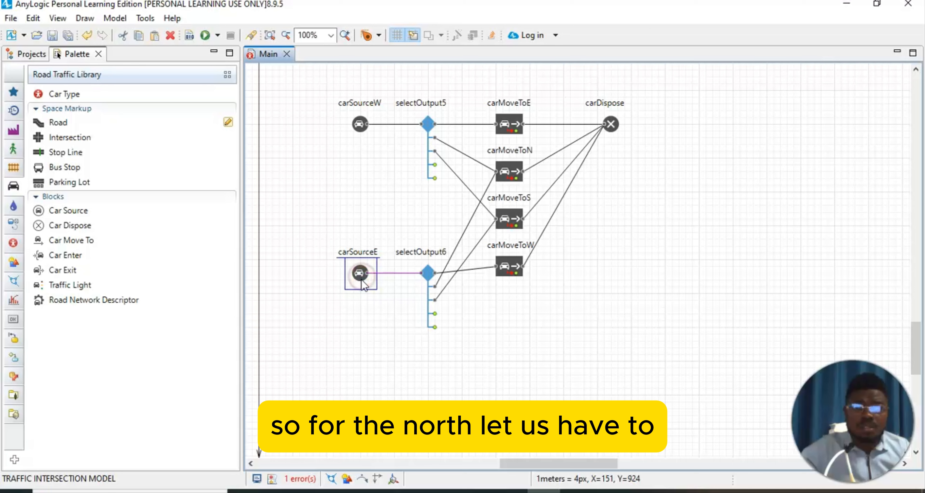
right_click(363, 284)
left_click(387, 303)
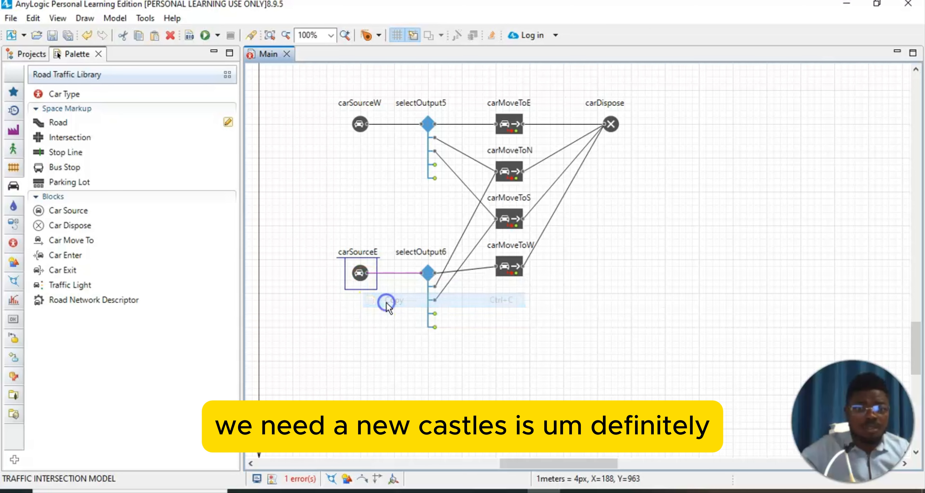
right_click(360, 371)
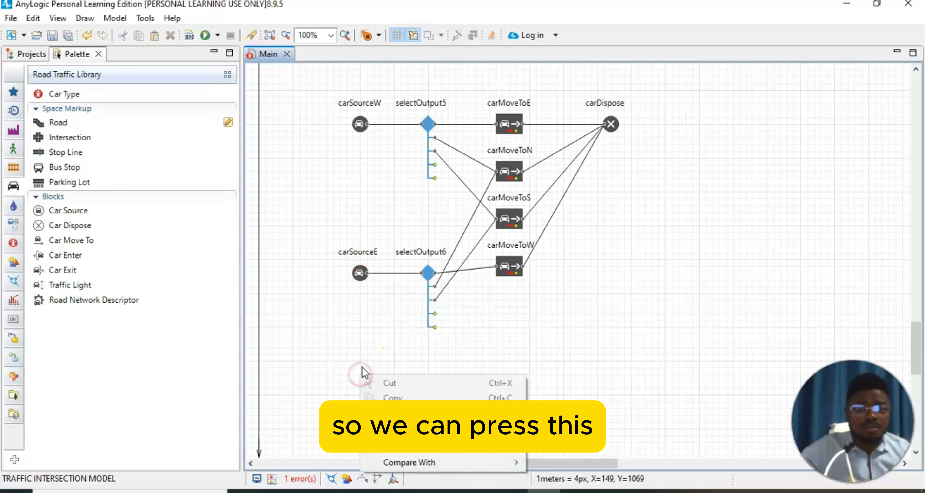
left_click(379, 397)
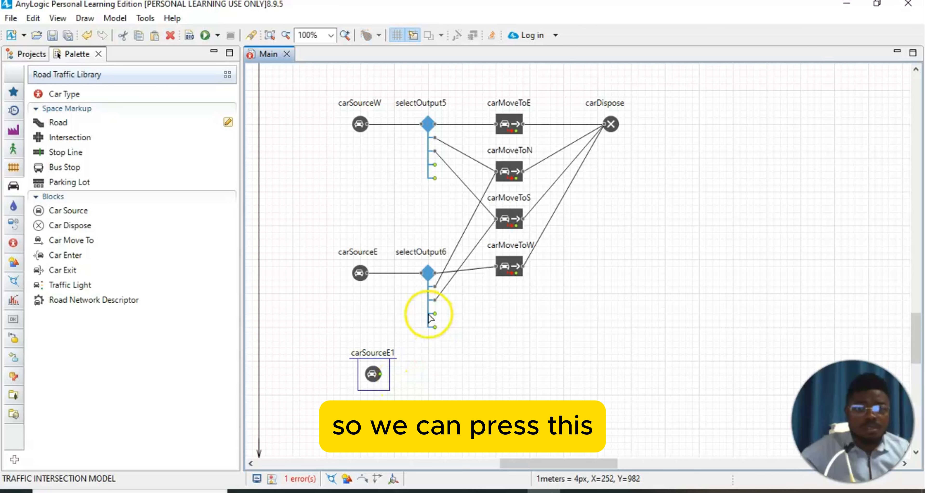
Step: Copy the selectOutput6 block and paste the duplicate beside the copied car source
left_click(429, 276)
right_click(430, 279)
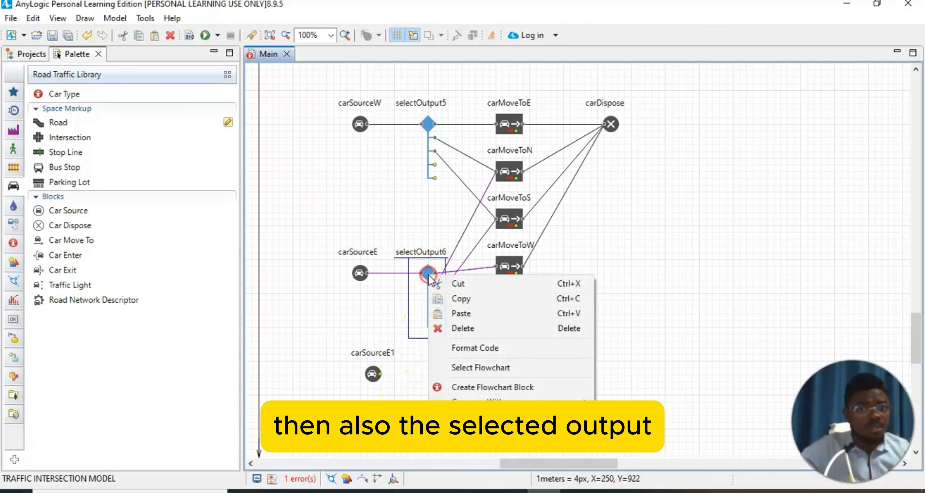
left_click(455, 301)
right_click(436, 367)
left_click(429, 367)
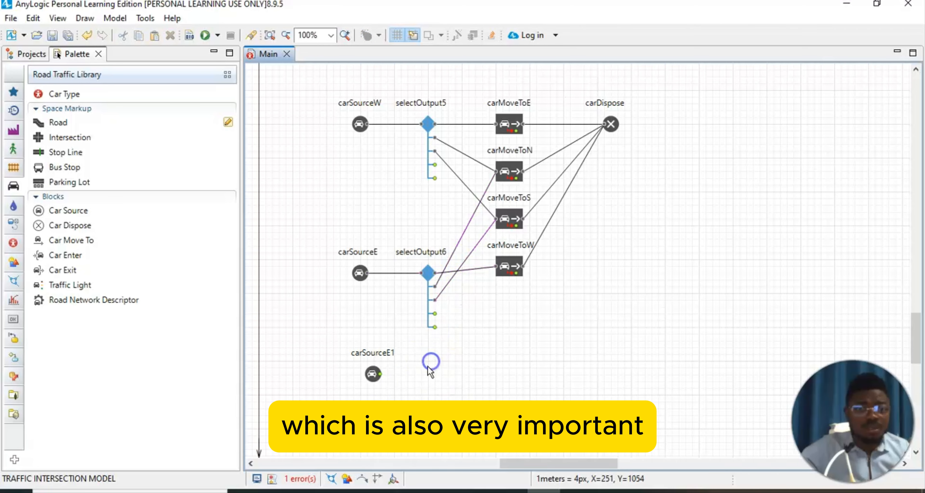
right_click(430, 372)
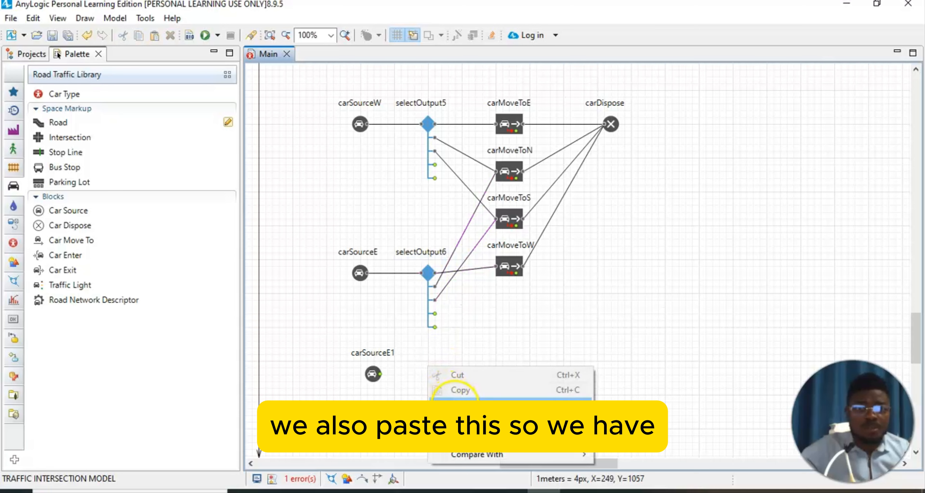
left_click(454, 389)
left_click(527, 393)
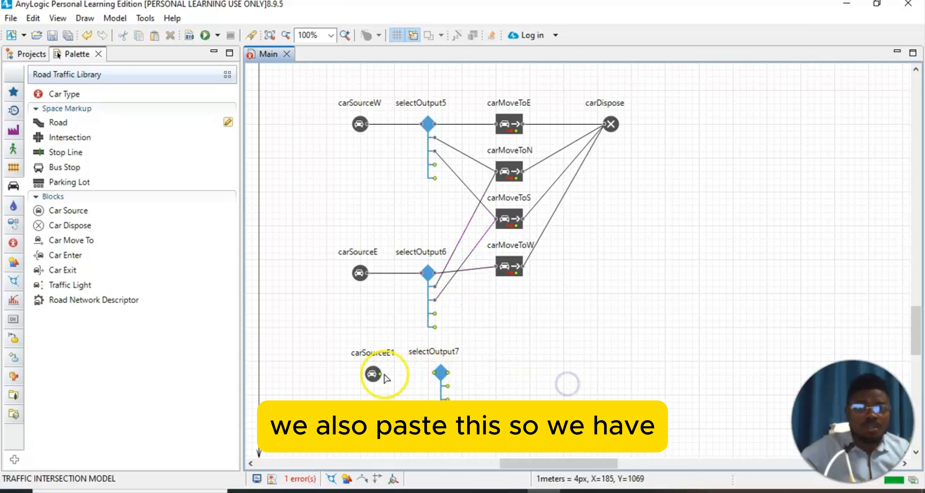
Step: Align the copied car source below carSourceE and move selectOutput7 against it so the two blocks connect
left_click(373, 375)
left_click_drag(378, 377, 366, 376)
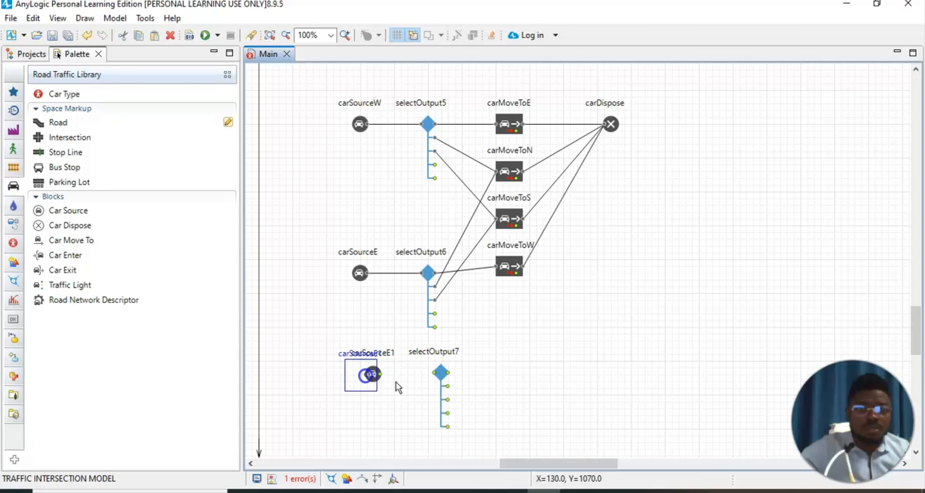
left_click(440, 375)
left_click_drag(445, 376, 401, 382)
left_click(564, 380)
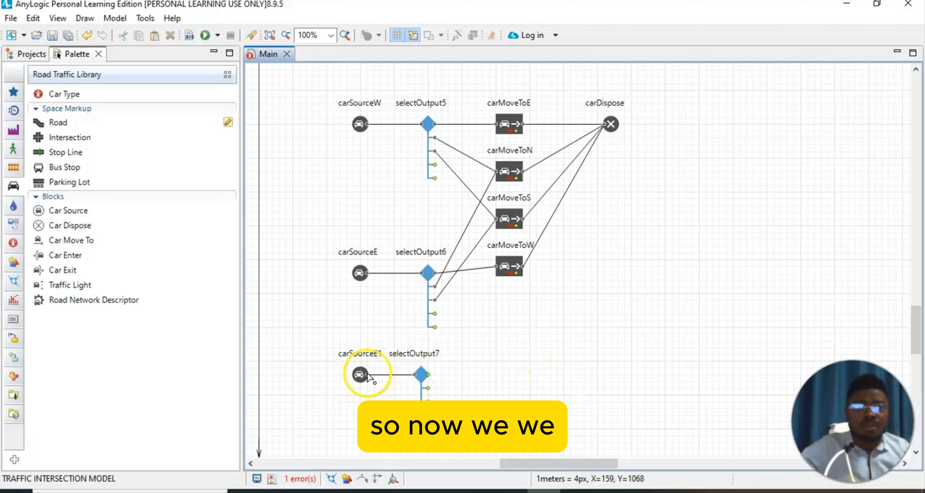
Step: Open the properties of the copied car source and rename it carSourceN
left_click(360, 374)
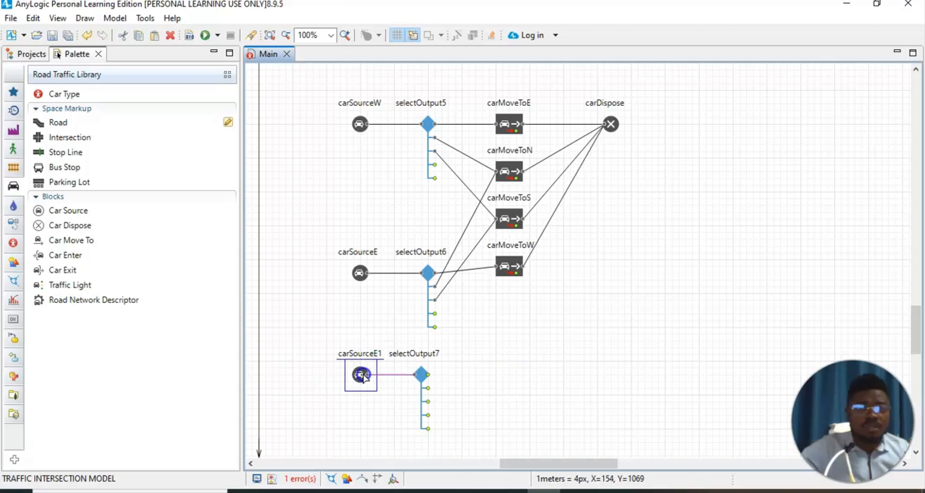
left_click(58, 18)
left_click(77, 48)
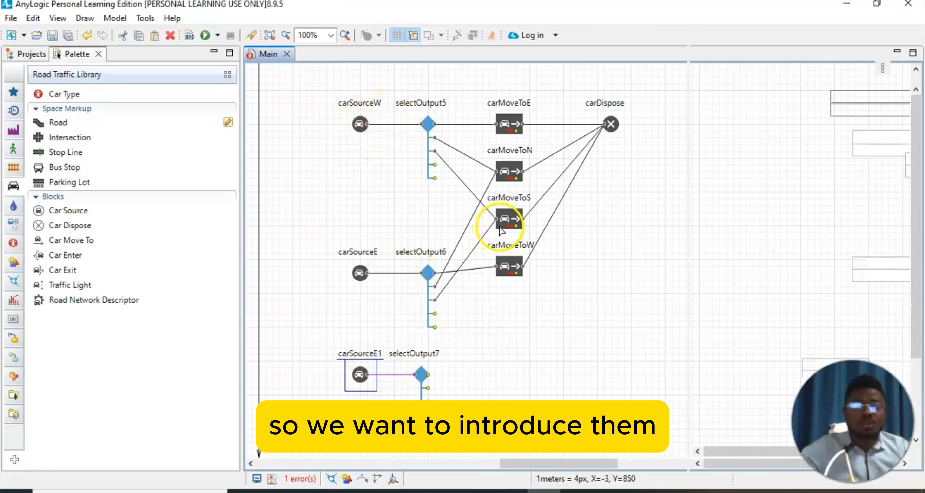
left_click(882, 95)
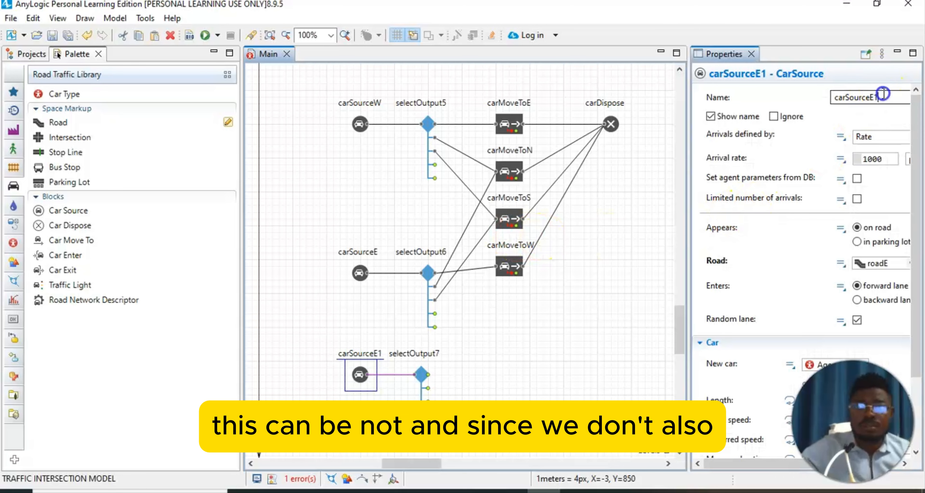
key("BackSpace")
key("BackSpace")
type("N")
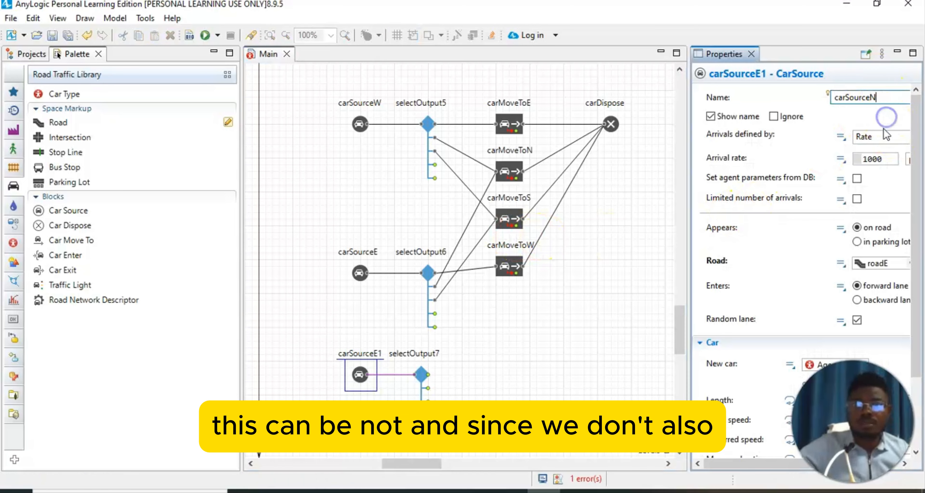
Step: Set the road of carSourceN to roadN and close its properties
left_click(909, 264)
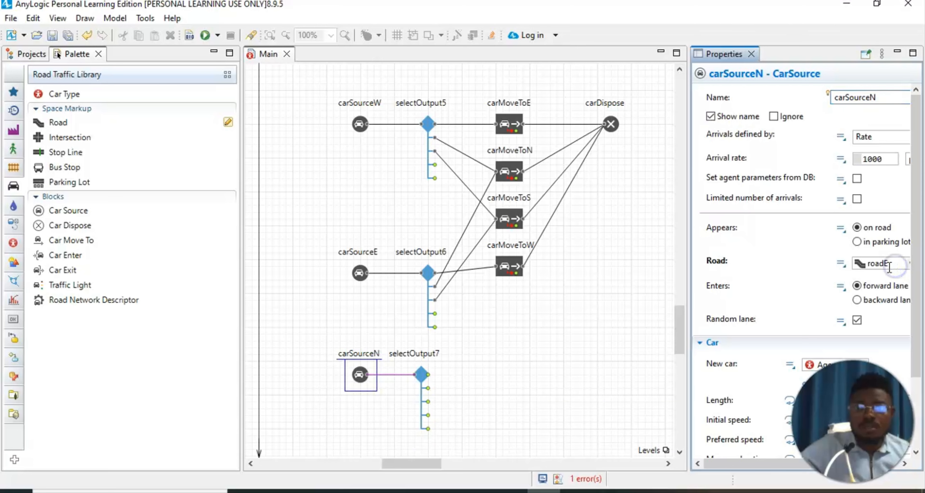
left_click(909, 263)
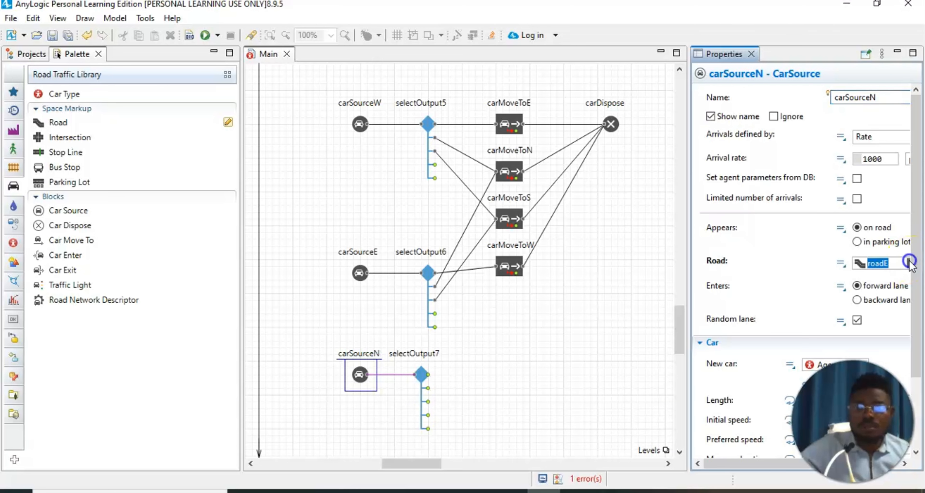
left_click(891, 289)
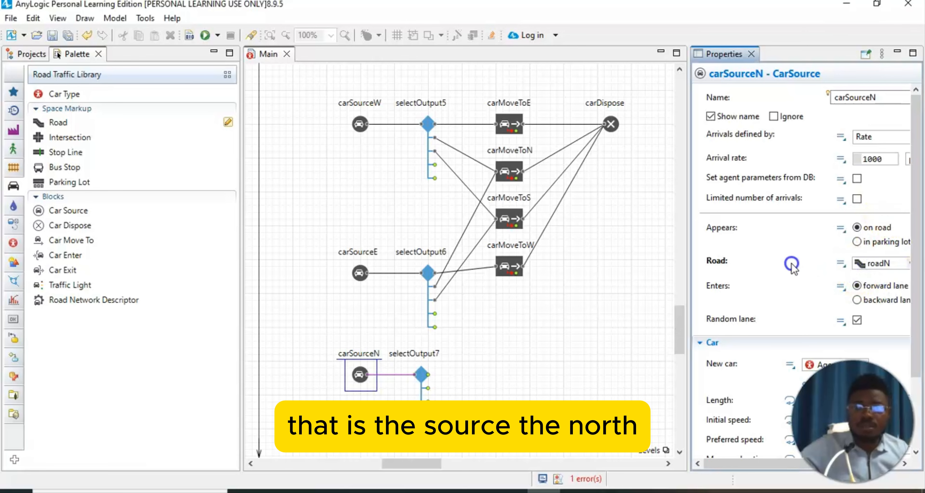
left_click(753, 55)
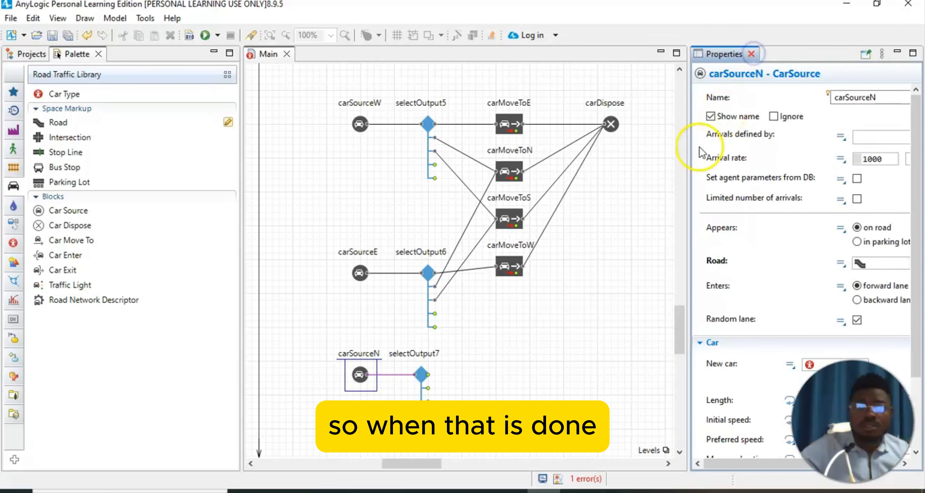
left_click(441, 390)
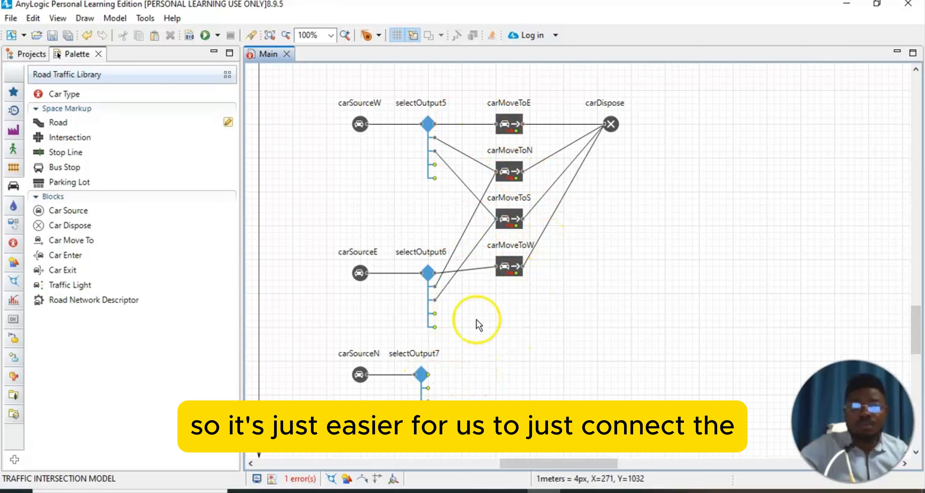
Step: Connect the first, second and third outputs of selectOutput7 to carMoveToW, carMoveToS and carMoveToE respectively
left_click(429, 377)
mouse_move(429, 376)
left_mouse_down()
mouse_move(479, 320)
mouse_move(496, 267)
left_mouse_up()
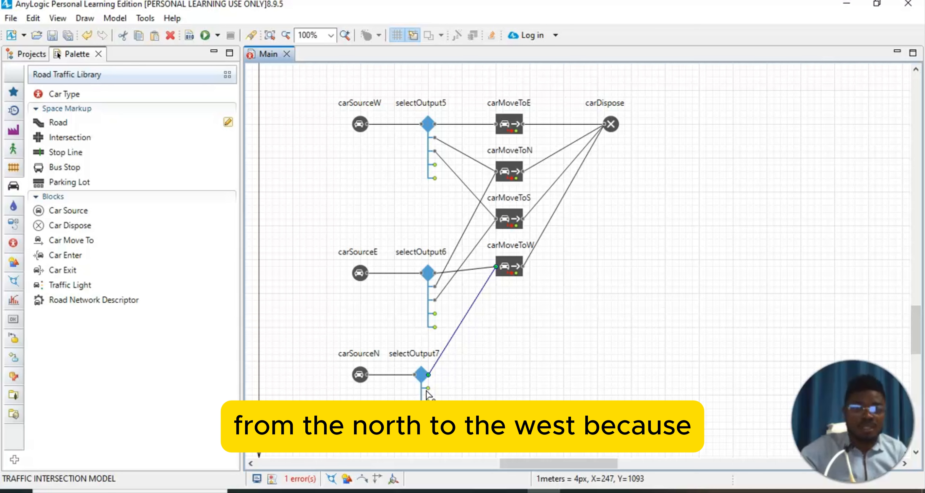
left_click(428, 390)
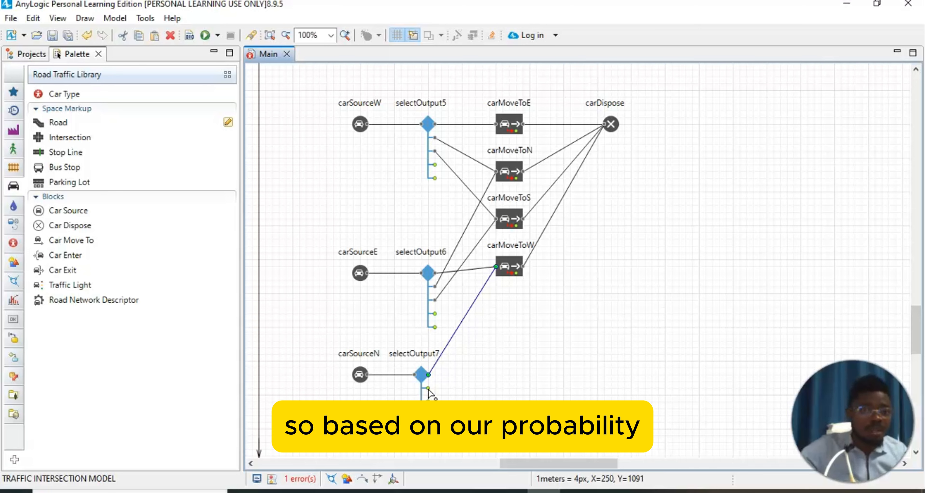
left_click_drag(429, 389, 496, 220)
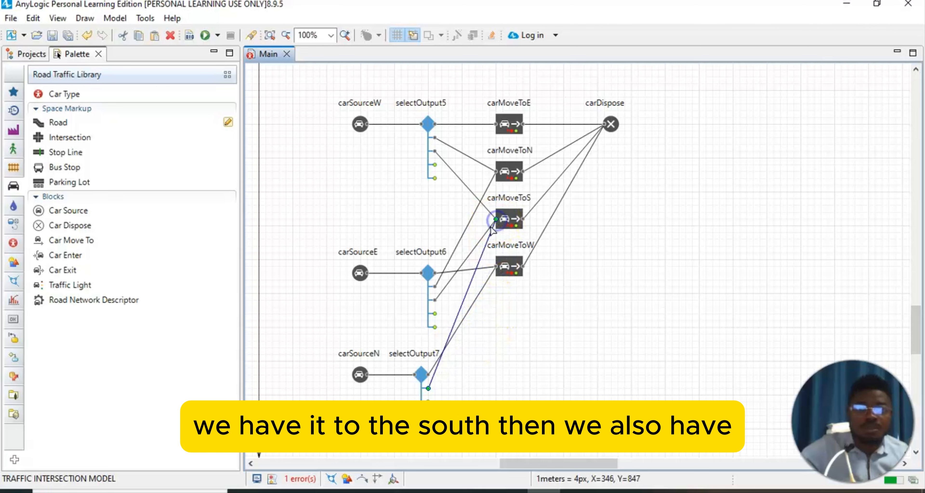
left_click_drag(429, 397, 496, 124)
left_click(608, 326)
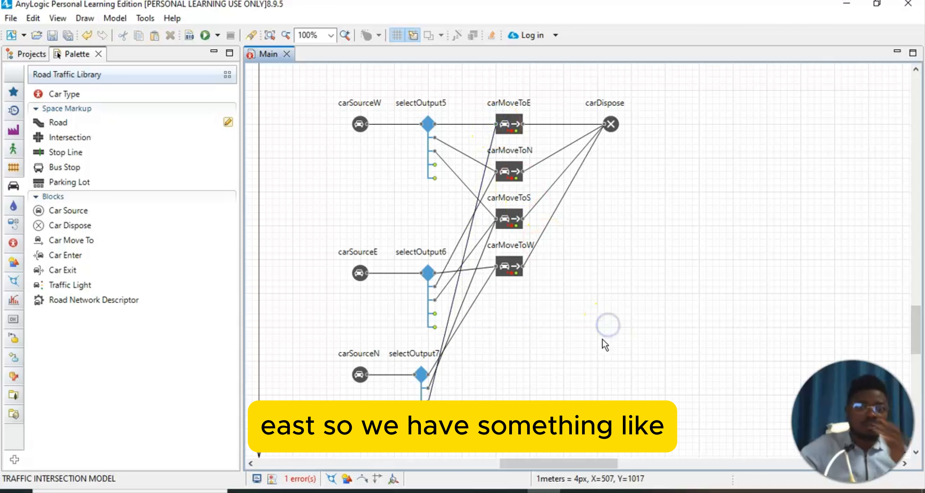
Step: Open the properties of selectOutput7 and set Probability 1 to 0.4 and Probability 2 to 0.3
left_click(426, 373)
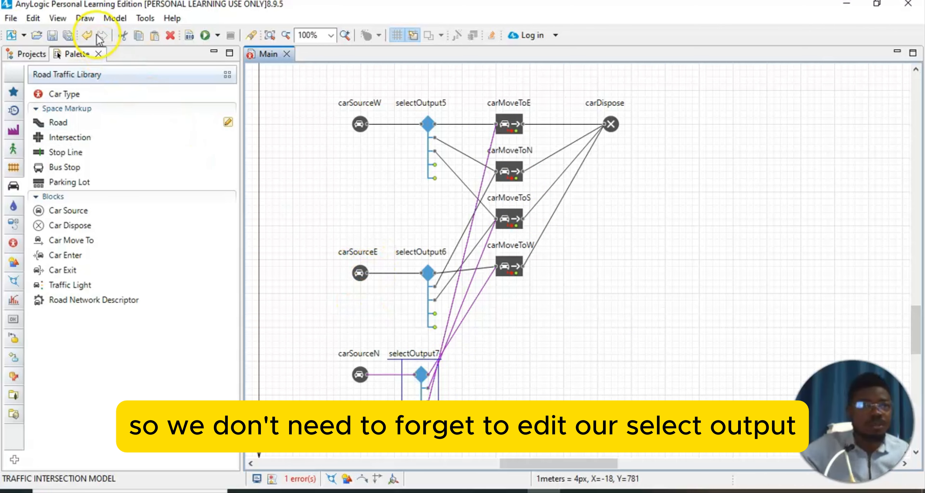
left_click(57, 18)
left_click(70, 45)
left_click(154, 128)
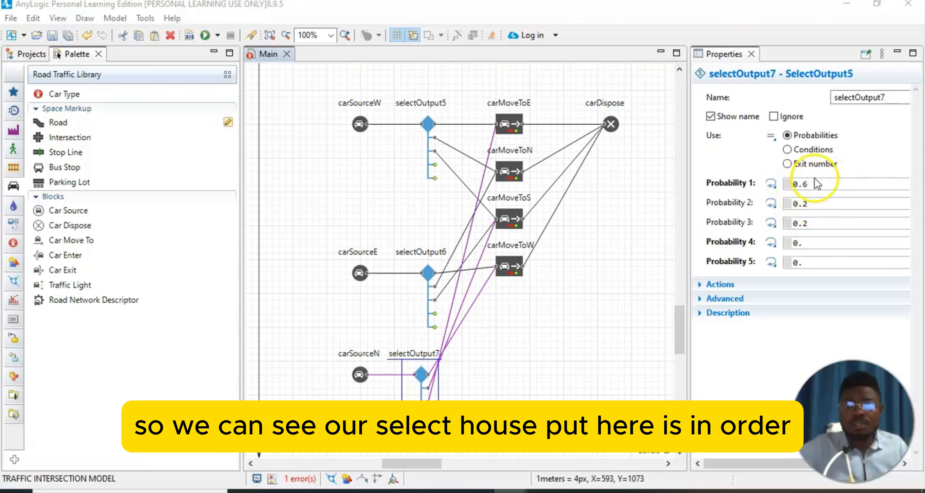
left_click(812, 184)
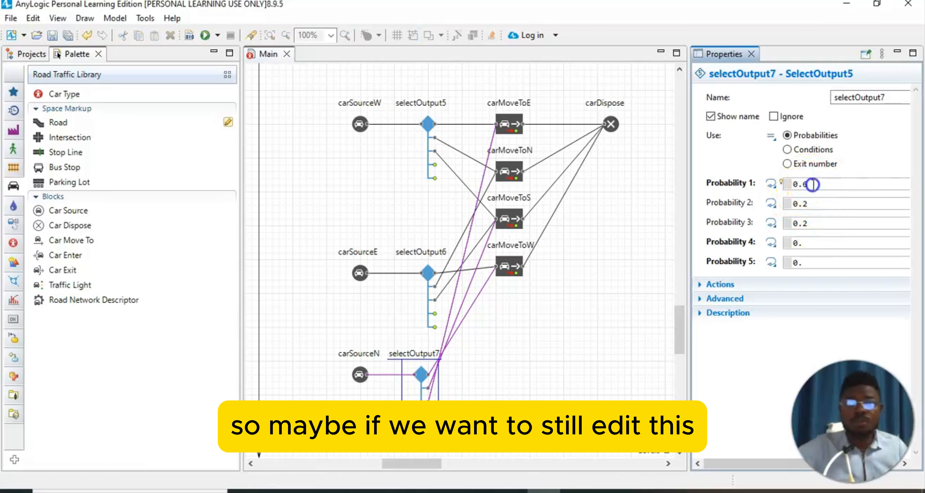
key("BackSpace")
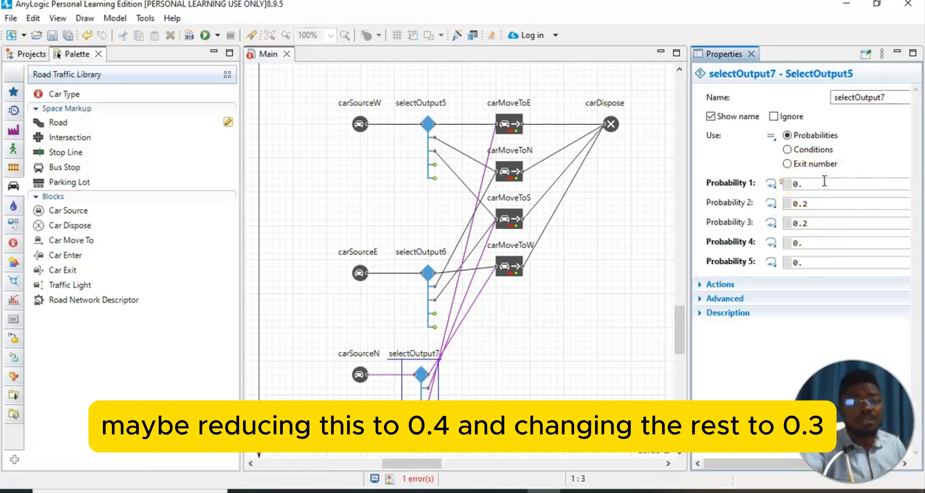
left_click(812, 204)
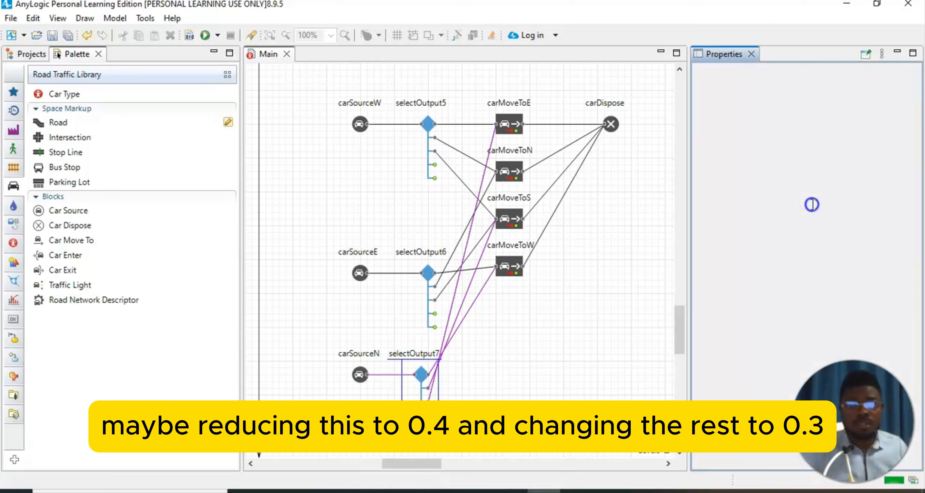
left_click(815, 203)
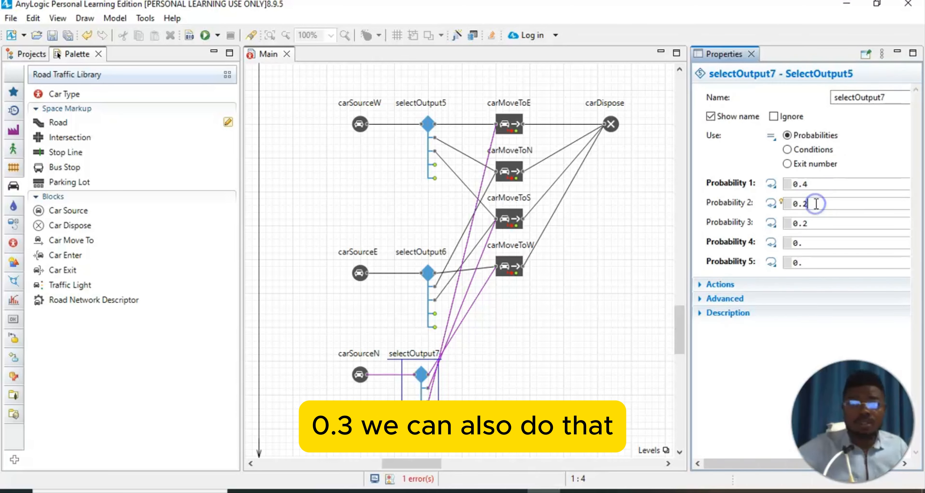
type("3")
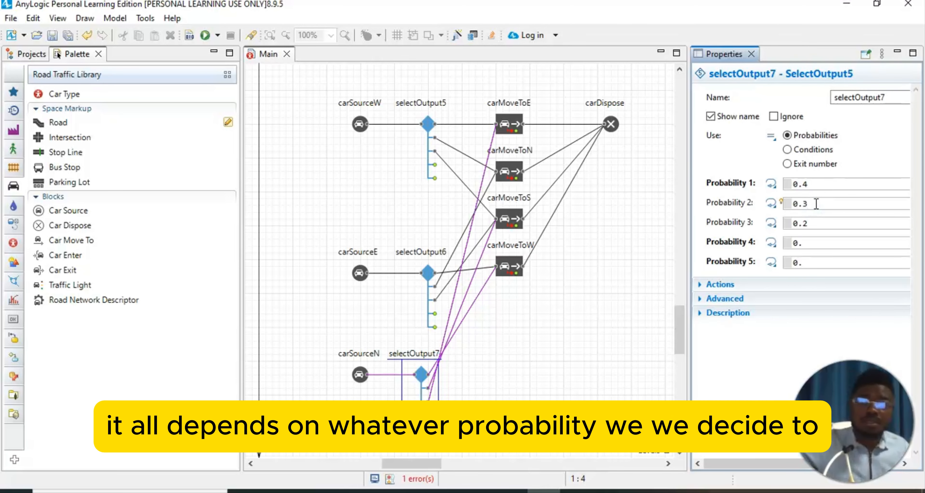
Step: Set Probability 3 of selectOutput7 to 0.3 and close its properties
left_click(827, 220)
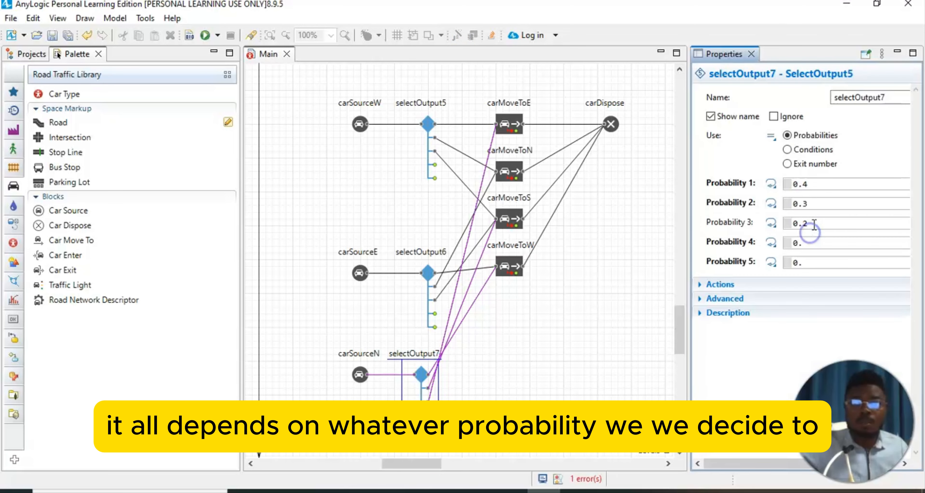
type("2")
key("BackSpace")
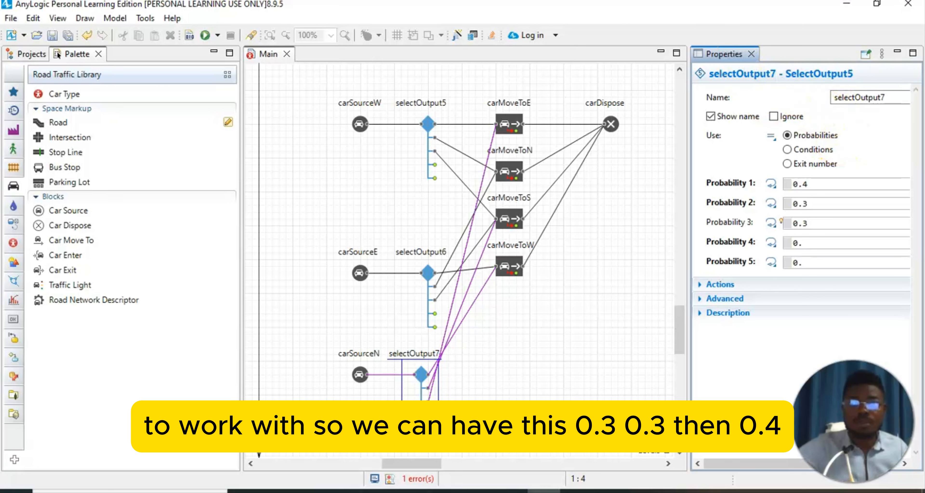
left_click(750, 54)
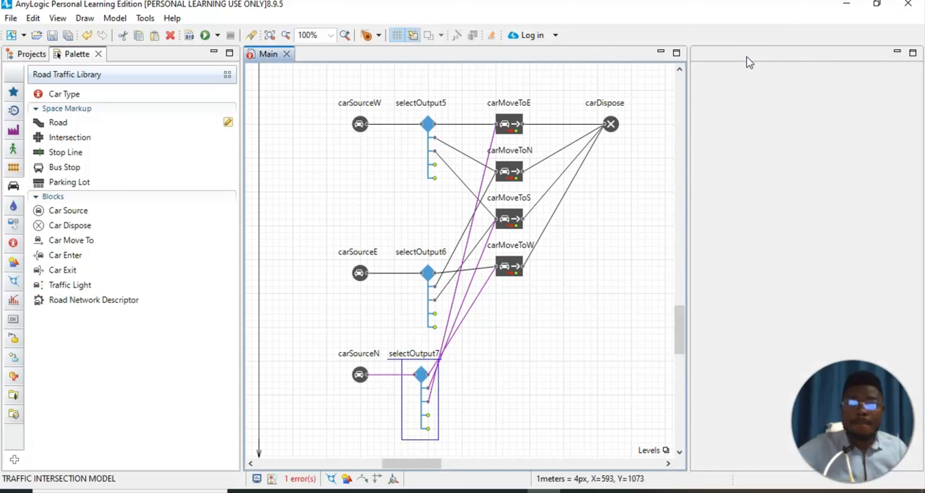
left_click(522, 390)
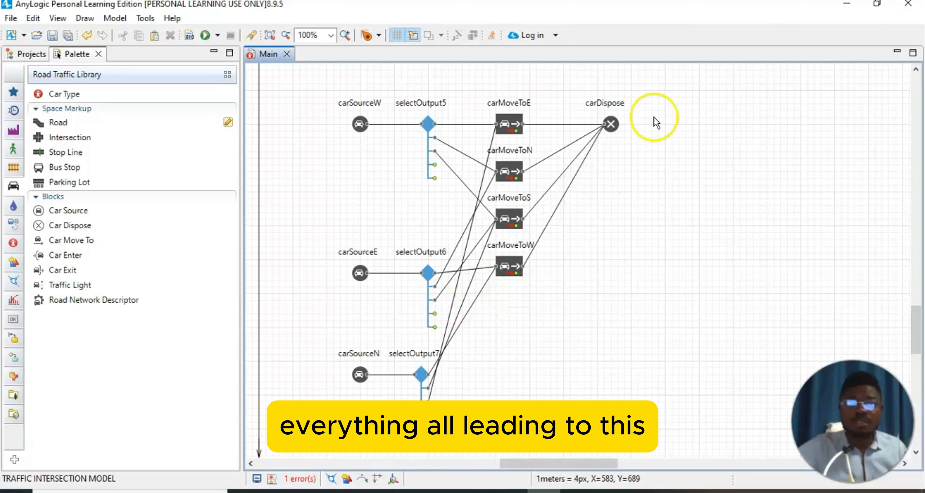
Step: Run the traffic intersection simulation, check the available view areas in the developer panel, and close the simulation window
left_click(205, 36)
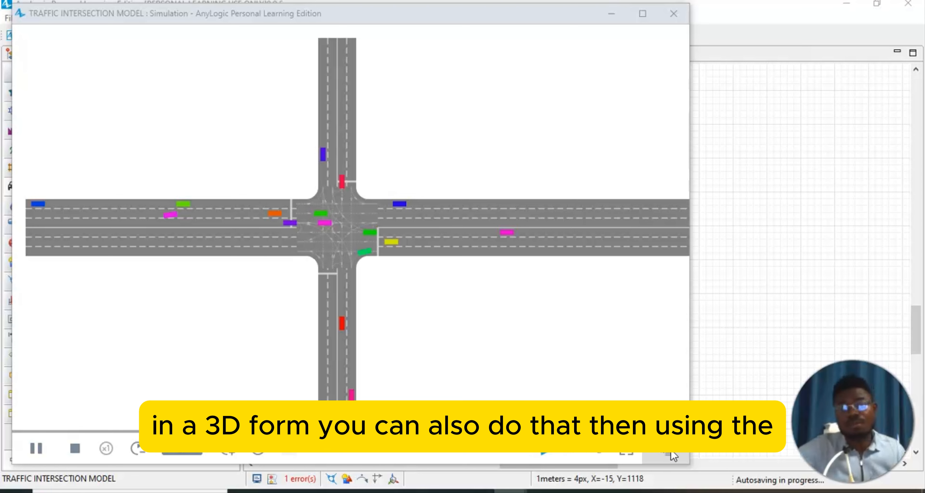
left_click(661, 459)
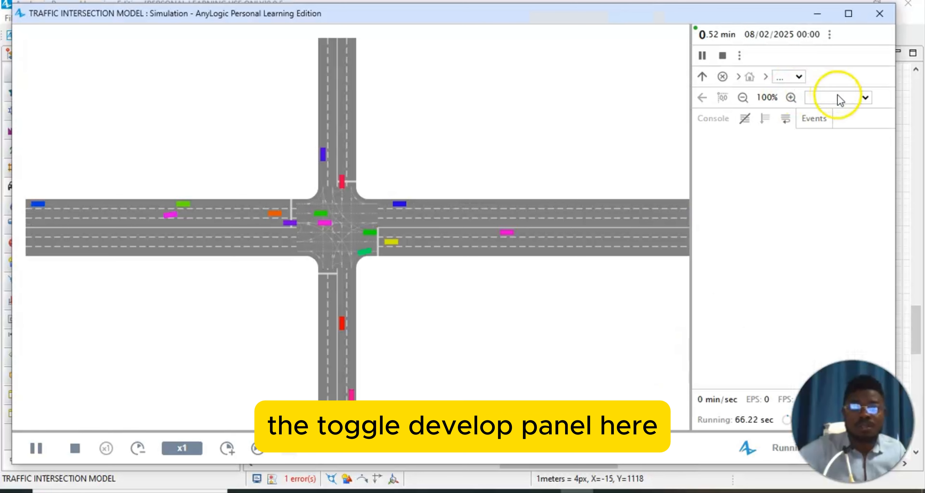
left_click(864, 97)
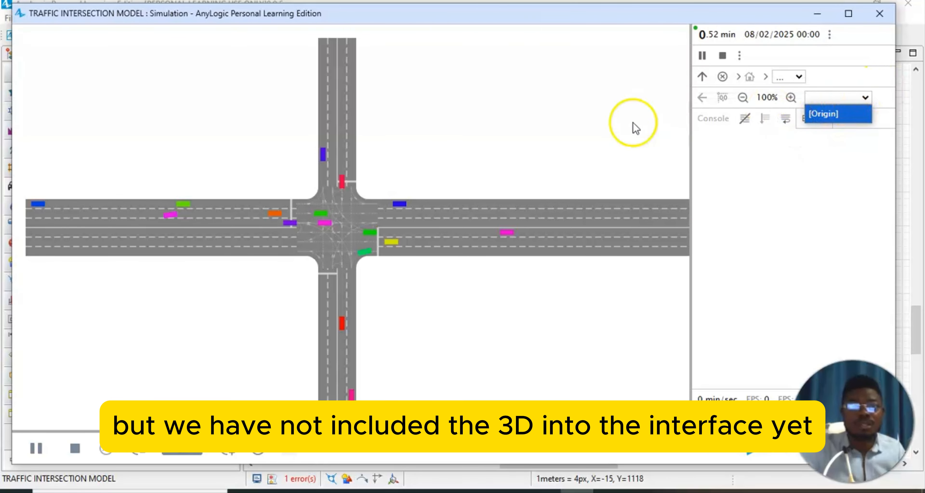
left_click(517, 128)
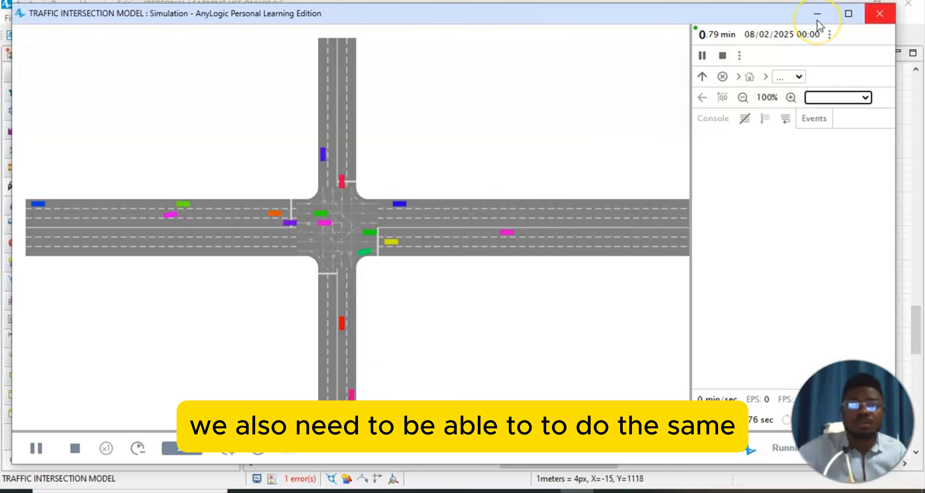
left_click(881, 14)
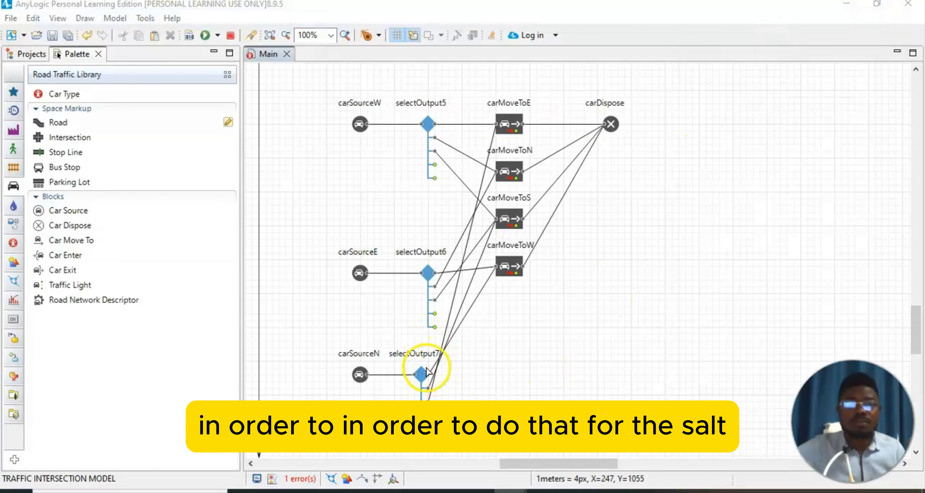
Step: Copy the carSourceN block and paste the duplicate in the empty area below it
scroll(425, 372, "down", 3)
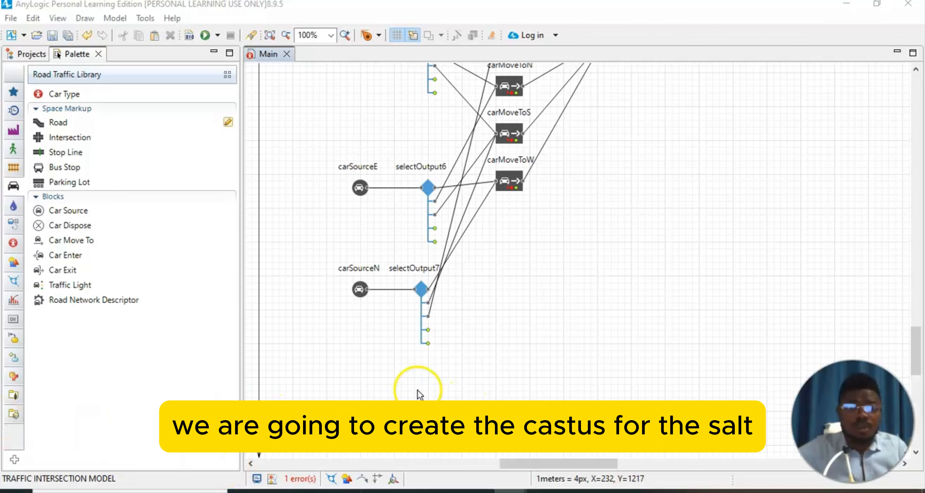
left_click(359, 289)
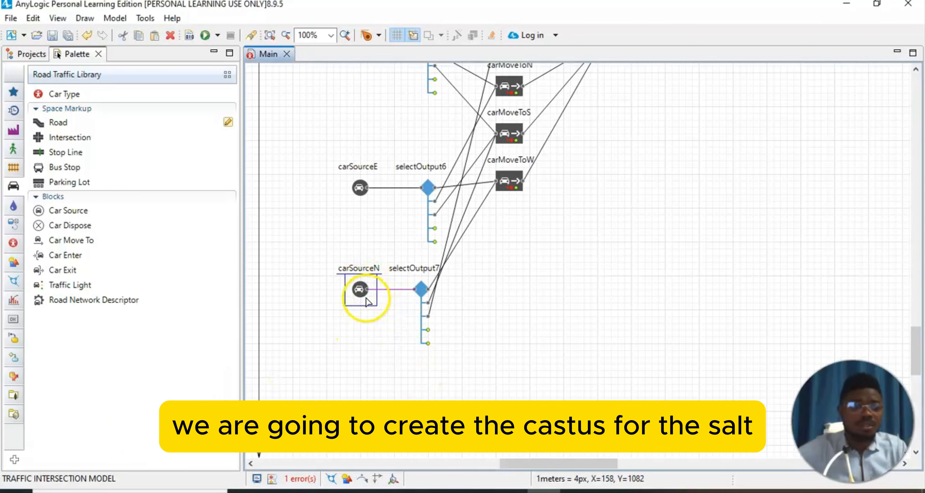
right_click(360, 291)
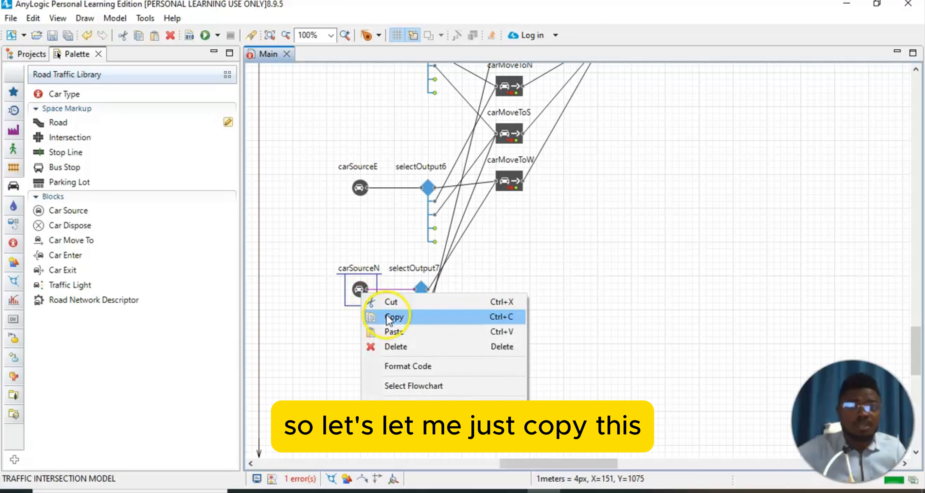
left_click(390, 320)
left_click(359, 385)
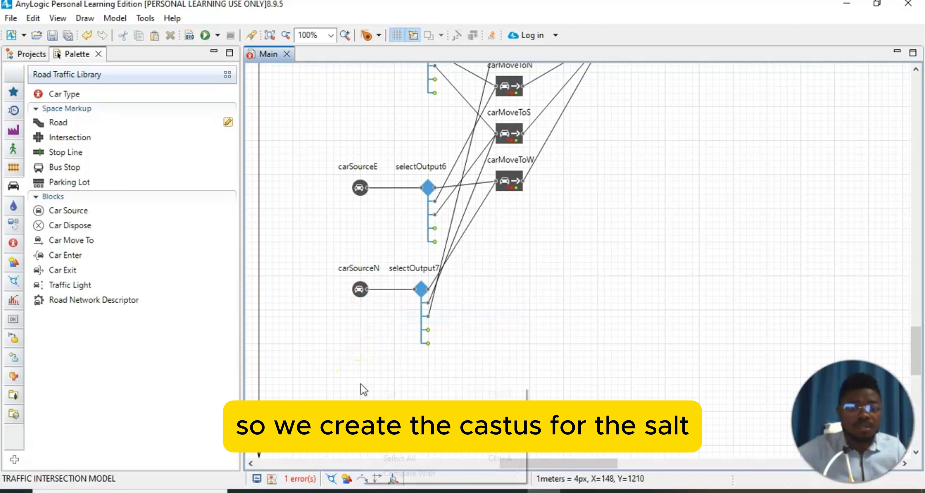
right_click(361, 384)
left_click(394, 423)
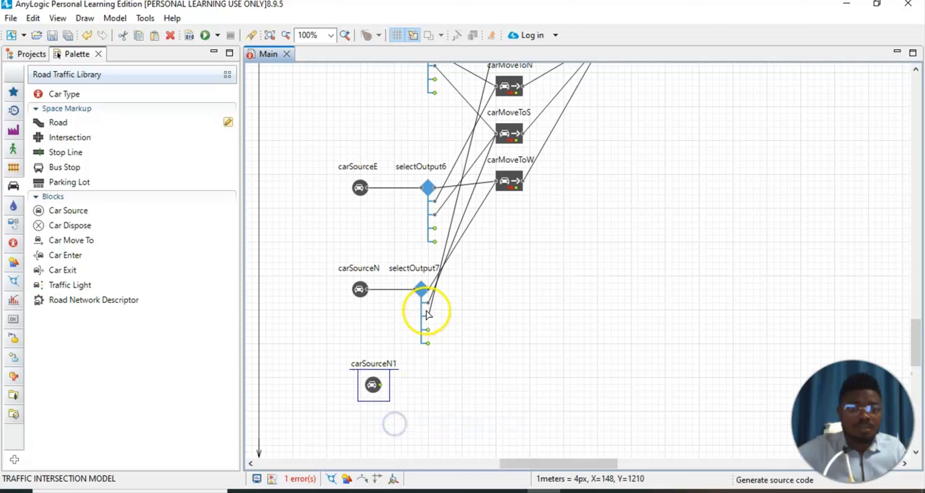
Step: Copy the selectOutput7 block and paste the duplicate below it, beside the newly pasted car source
left_click(419, 291)
right_click(421, 293)
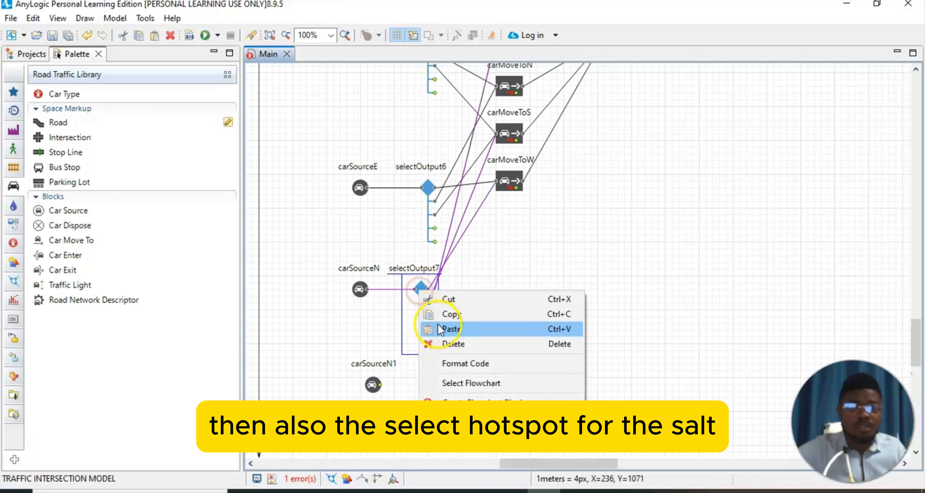
left_click(456, 313)
left_click(420, 383)
right_click(419, 385)
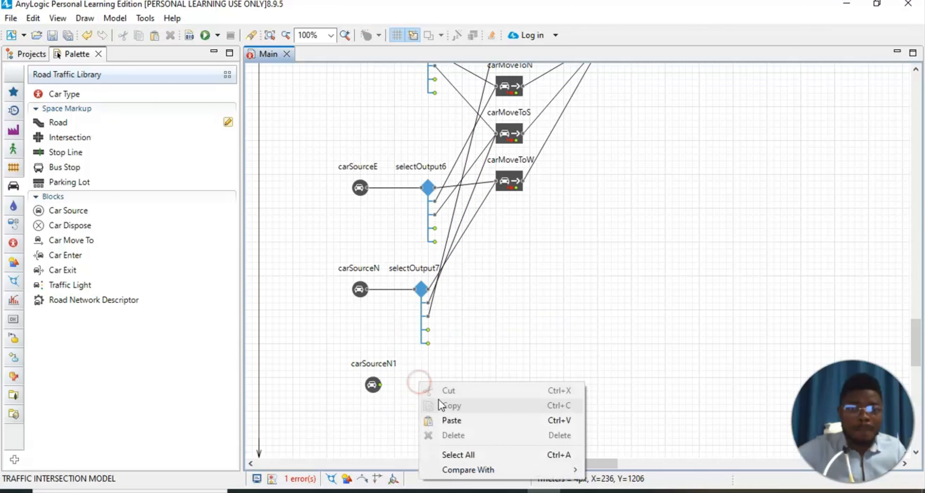
left_click(444, 421)
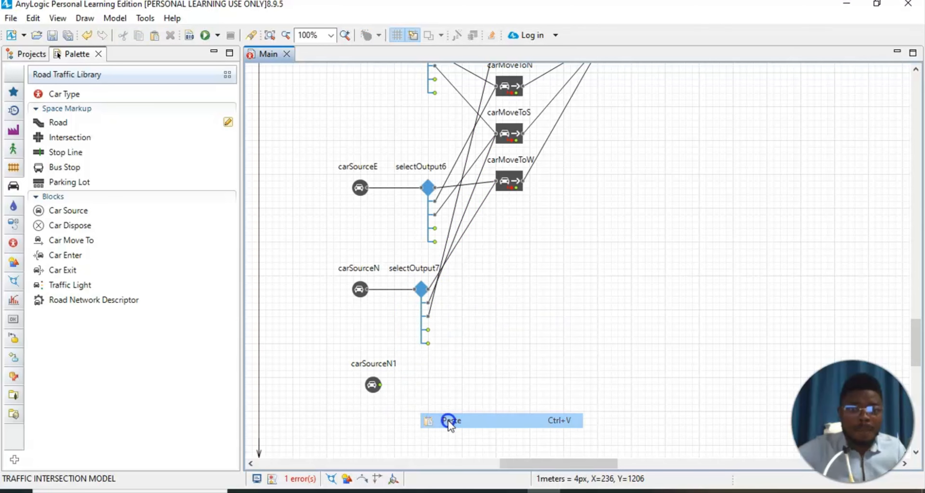
Step: Align the pasted car source and selectOutput8 under the blocks above, connecting the source to selectOutput8's input with a straight link
left_click(371, 386)
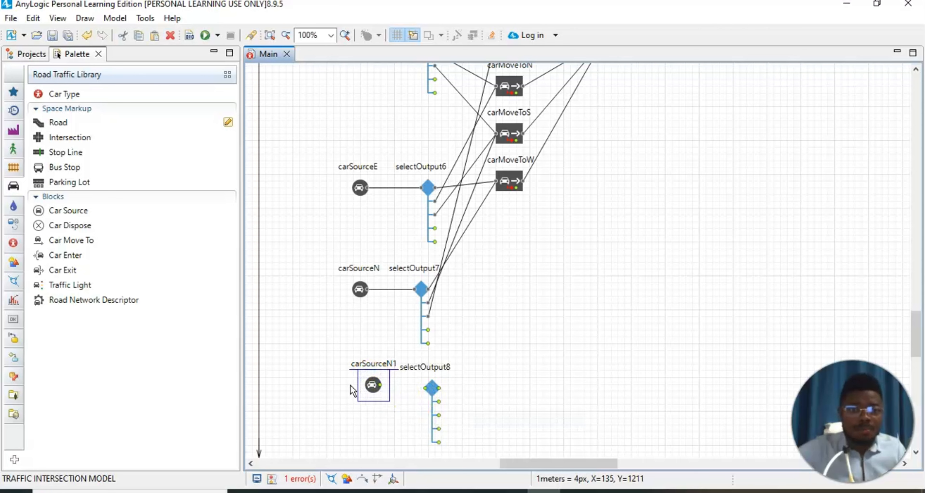
left_click_drag(376, 387, 363, 392)
left_click(429, 388)
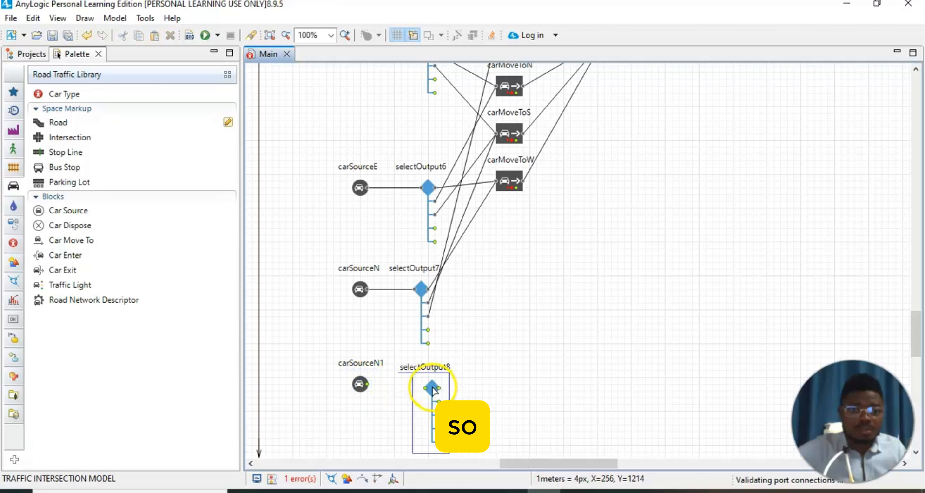
left_click(417, 385)
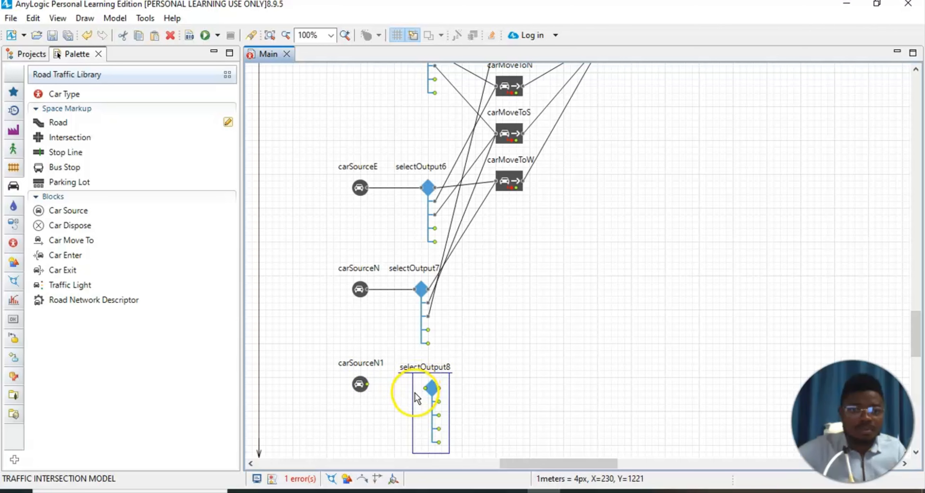
left_click_drag(415, 397, 423, 391)
left_click(360, 385)
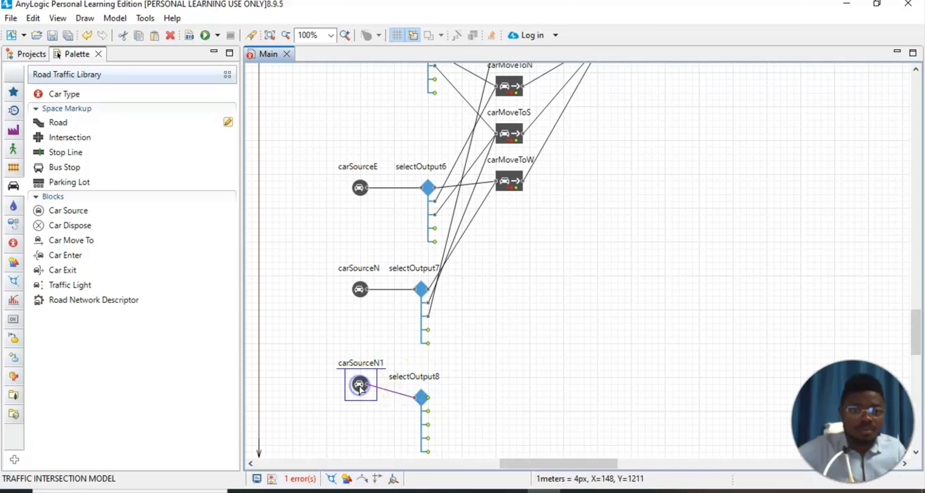
left_click_drag(357, 387, 372, 397)
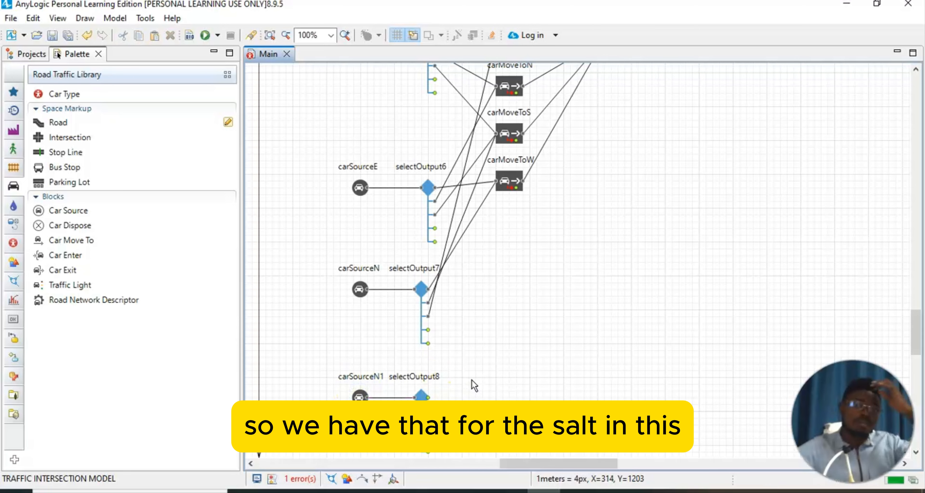
Step: Open the properties of the car source feeding selectOutput8 and rename it carSourceS
scroll(474, 384, "down", 3)
scroll(473, 381, "up", 2)
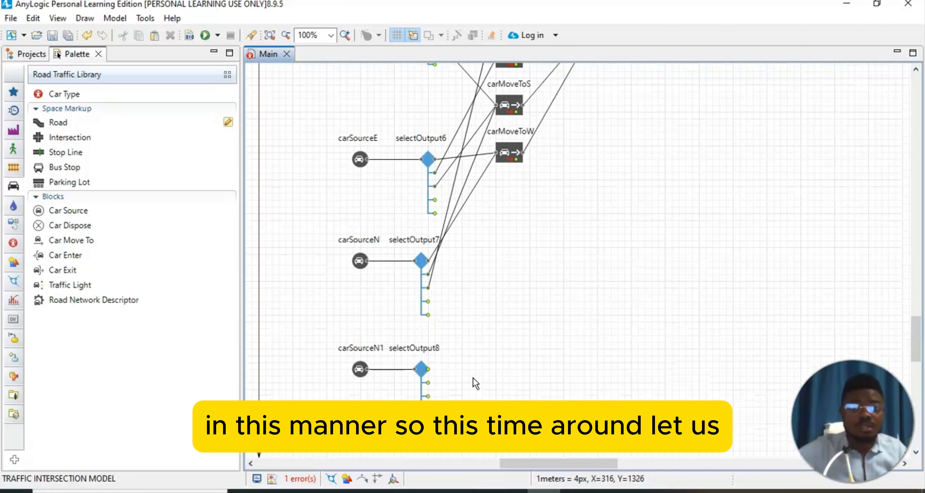
left_click(374, 371)
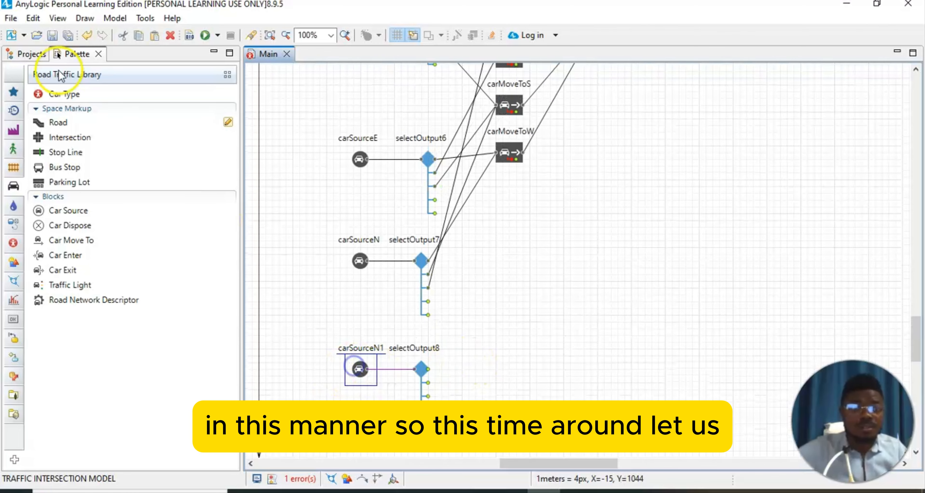
left_click(58, 19)
left_click(84, 48)
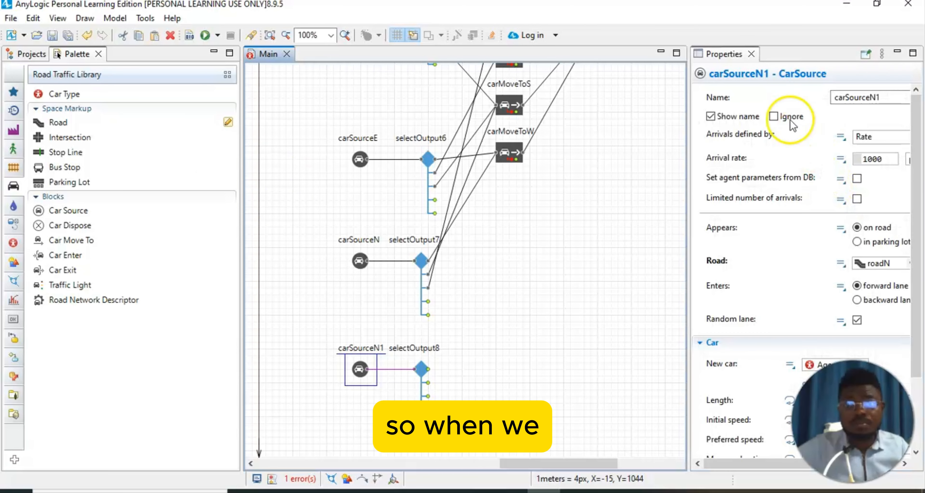
left_click(888, 98)
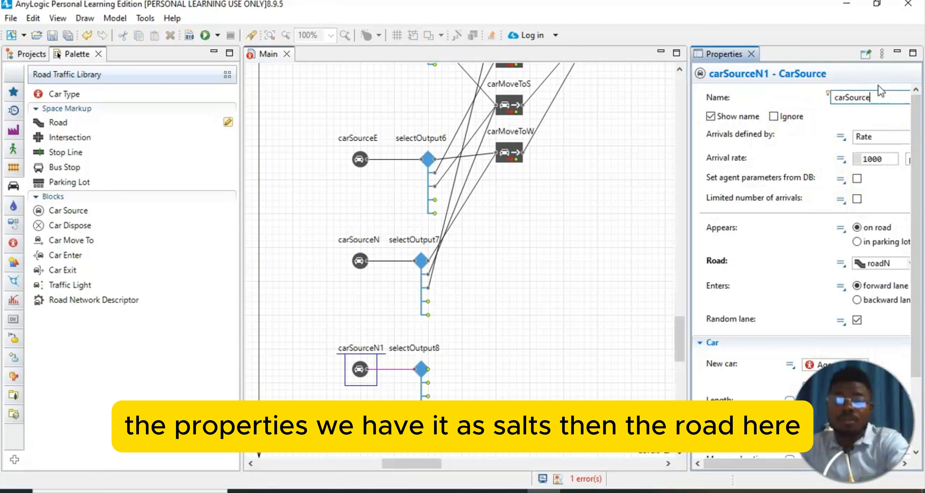
type("S")
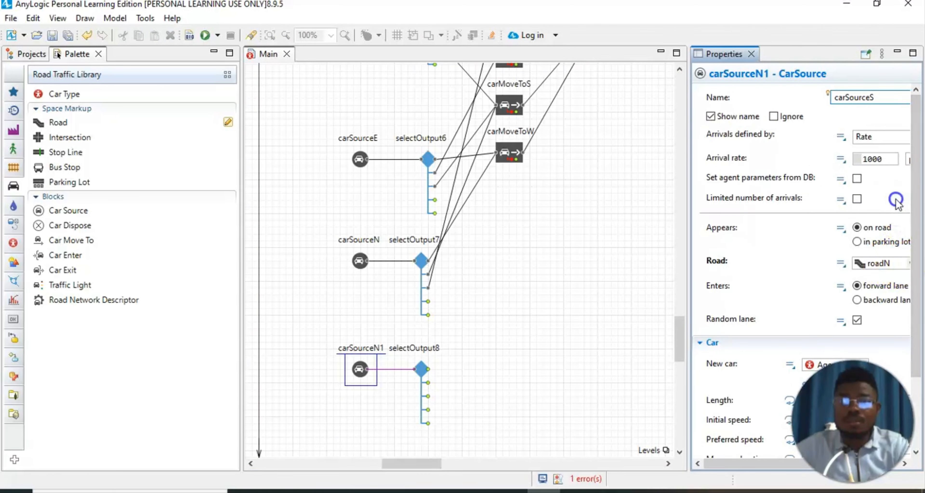
Step: Set the road of carSourceS to the south road and close its properties
left_click(908, 264)
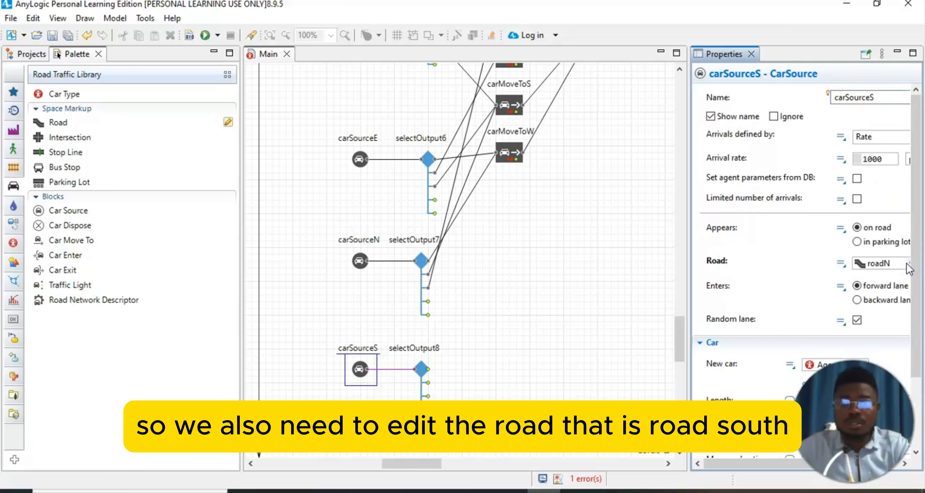
left_click(908, 266)
left_click(885, 304)
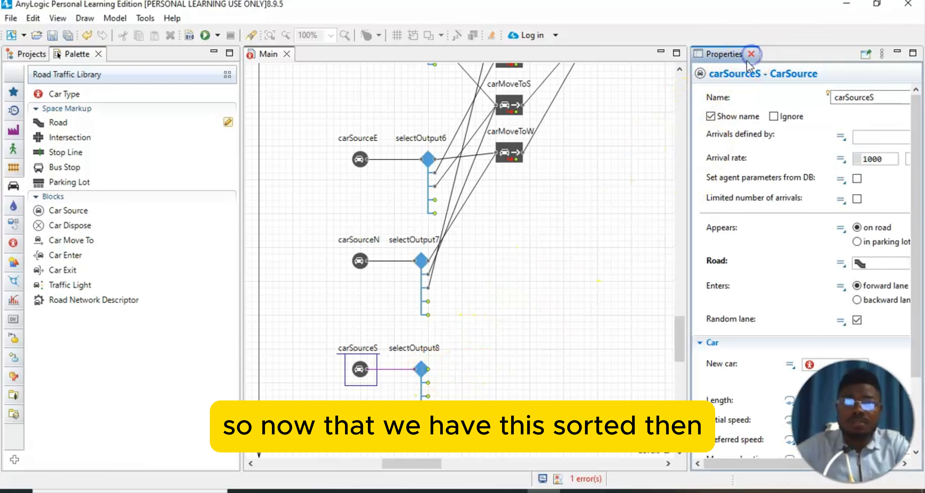
left_click(751, 54)
left_click(489, 376)
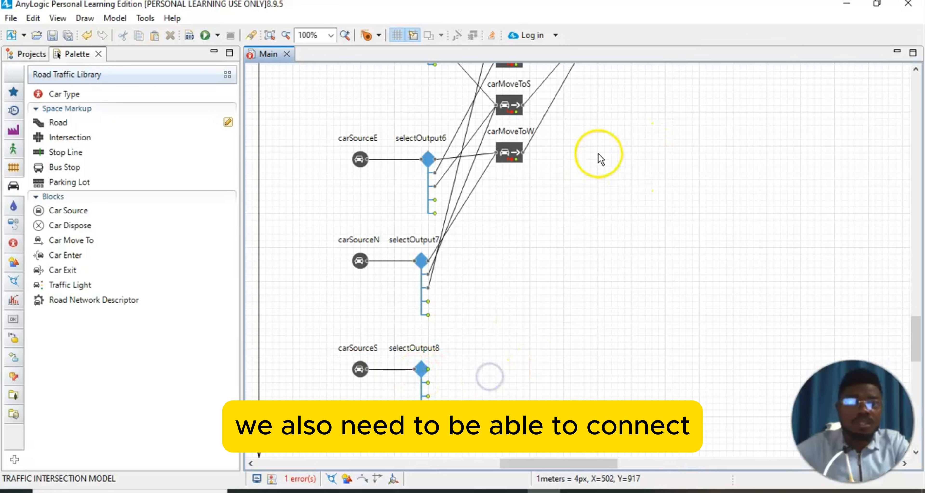
Step: Connect the first, second and third outputs of selectOutput8 to carMoveToW, carMoveToN and carMoveToE respectively
scroll(515, 320, "up", 1)
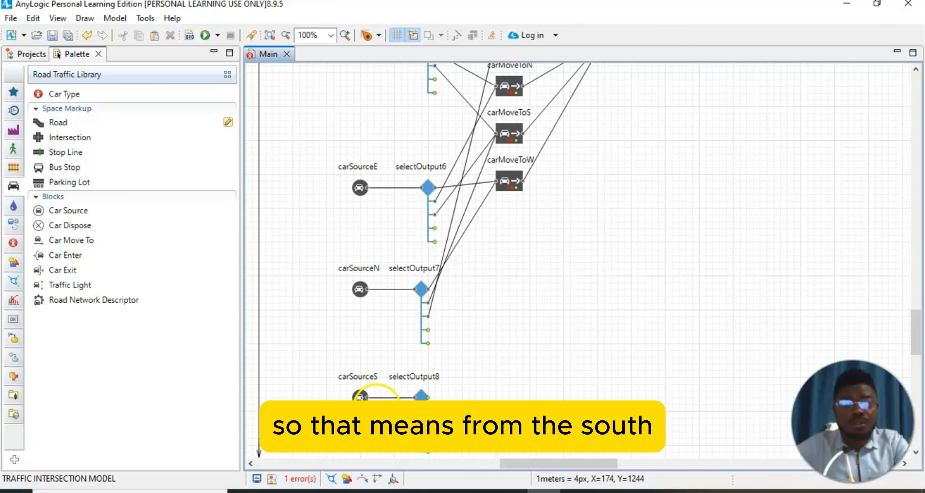
left_click(428, 397)
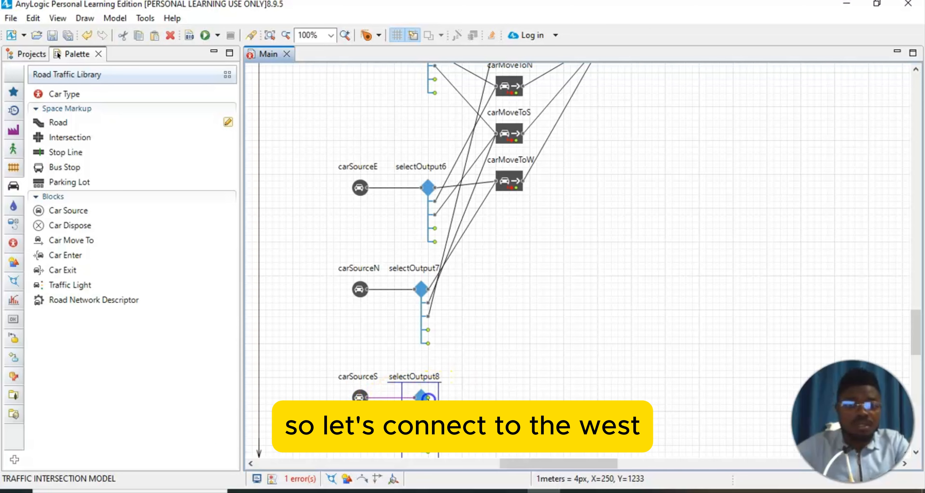
left_click_drag(441, 383, 497, 182)
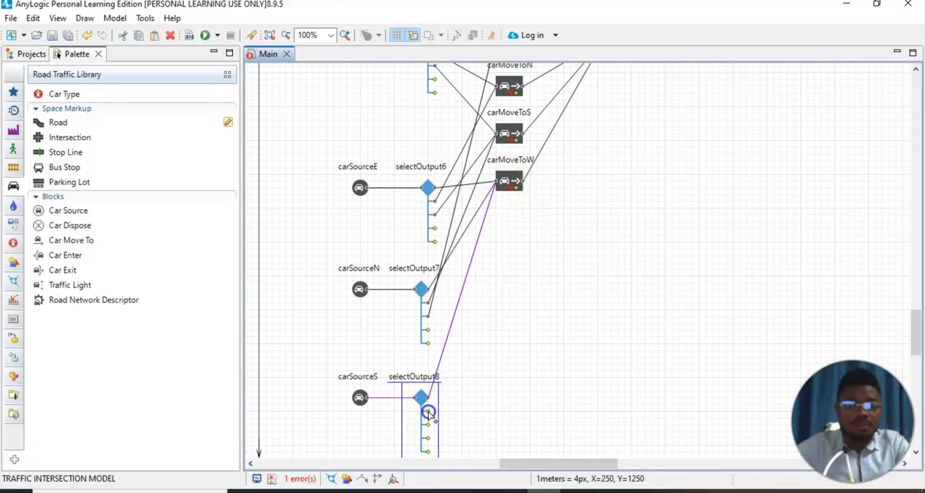
left_click_drag(428, 411, 496, 86)
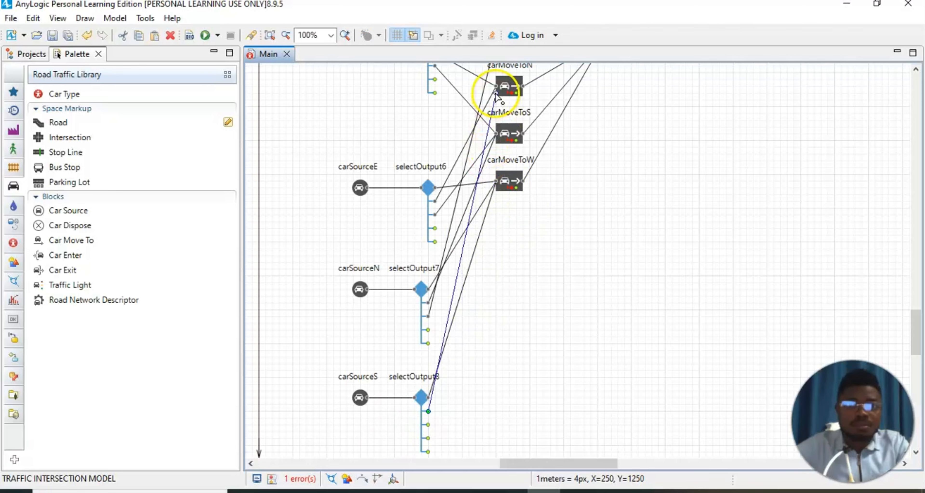
scroll(559, 308, "up", 1)
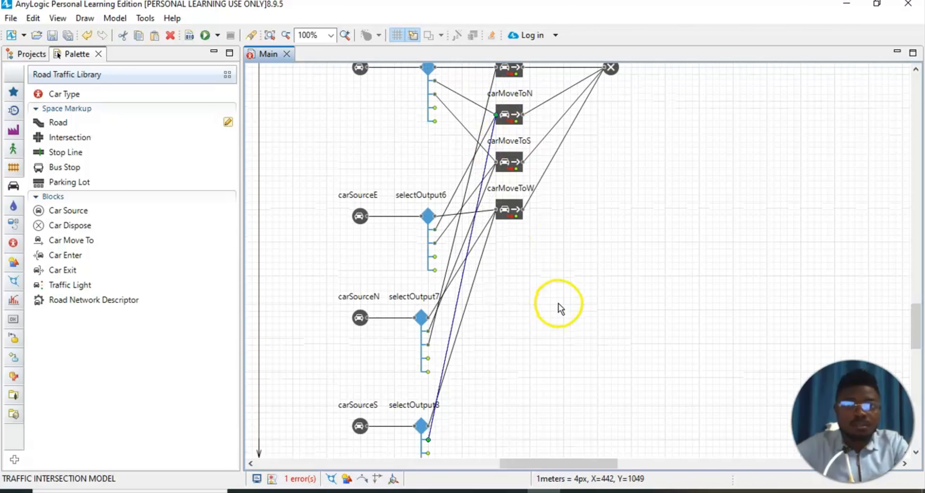
scroll(559, 308, "down", 1)
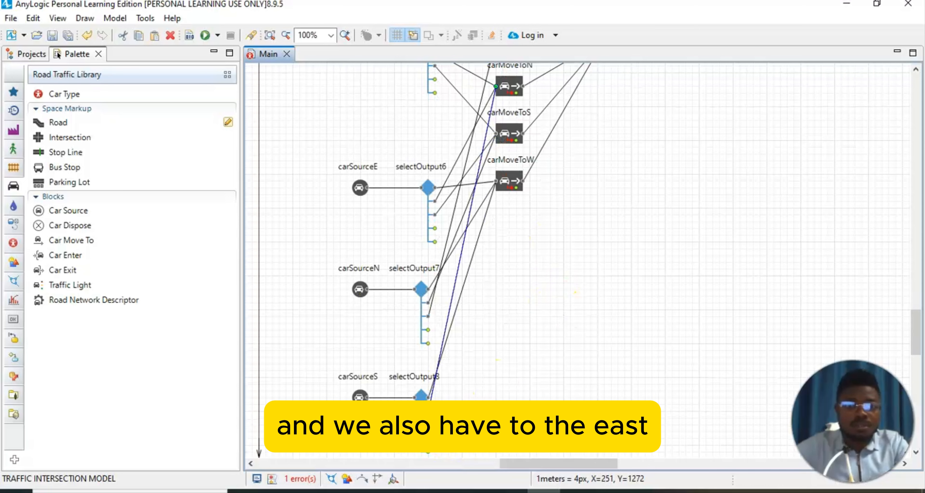
scroll(438, 413, "up", 2)
left_click_drag(444, 419, 496, 97)
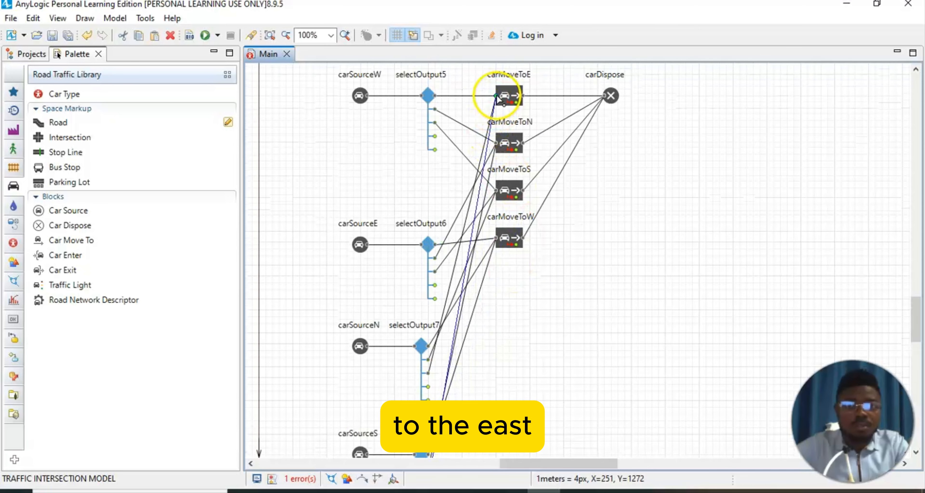
left_click(622, 270)
Step: Open the properties of selectOutput8 and check the probabilities assigned to its outputs
scroll(627, 275, "down", 3)
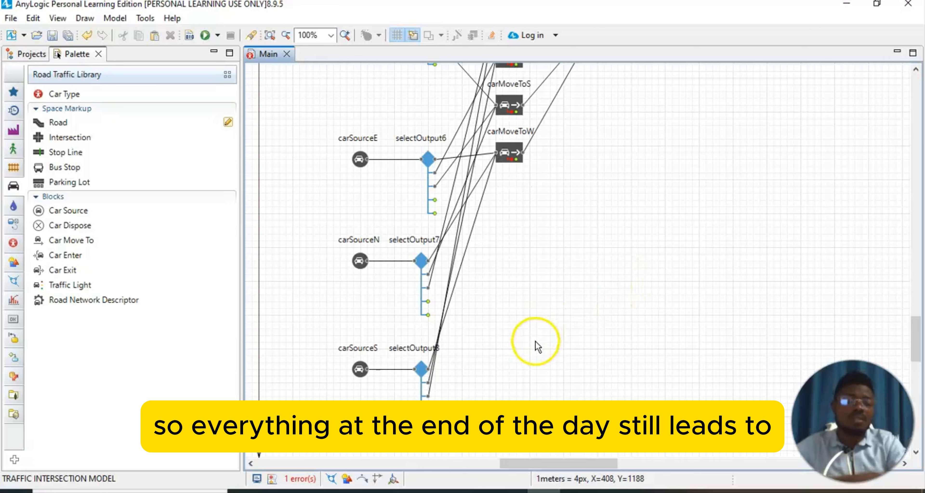
left_click(422, 369)
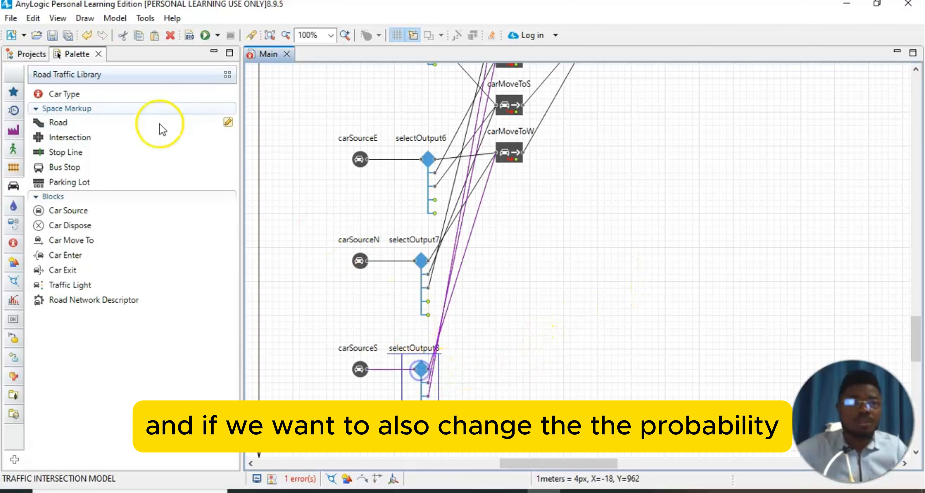
left_click(58, 19)
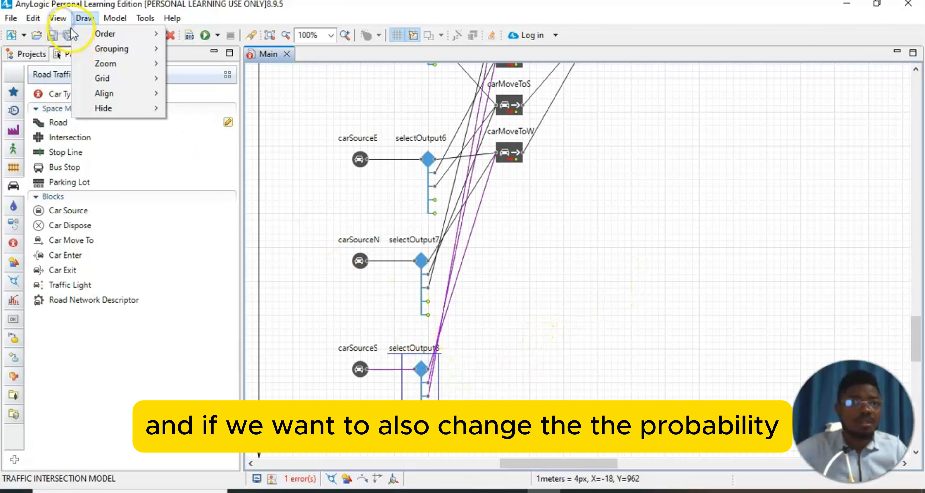
left_click(81, 63)
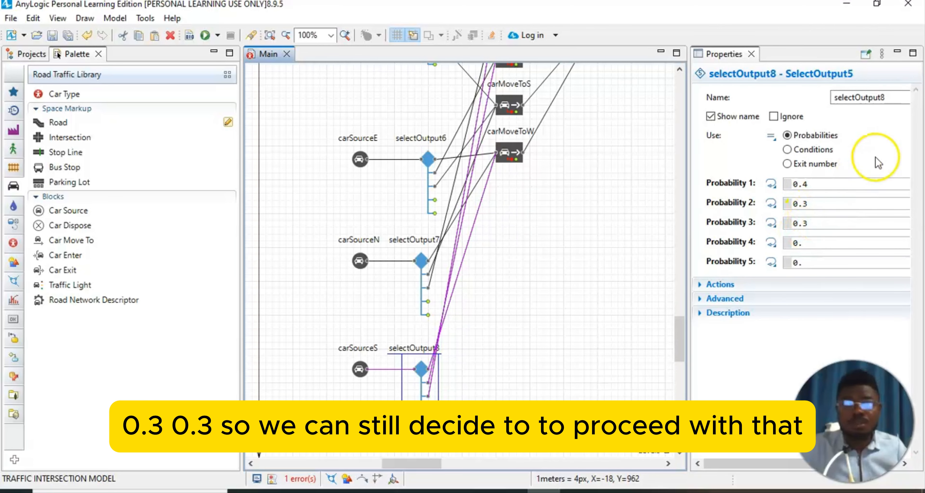
left_click(887, 152)
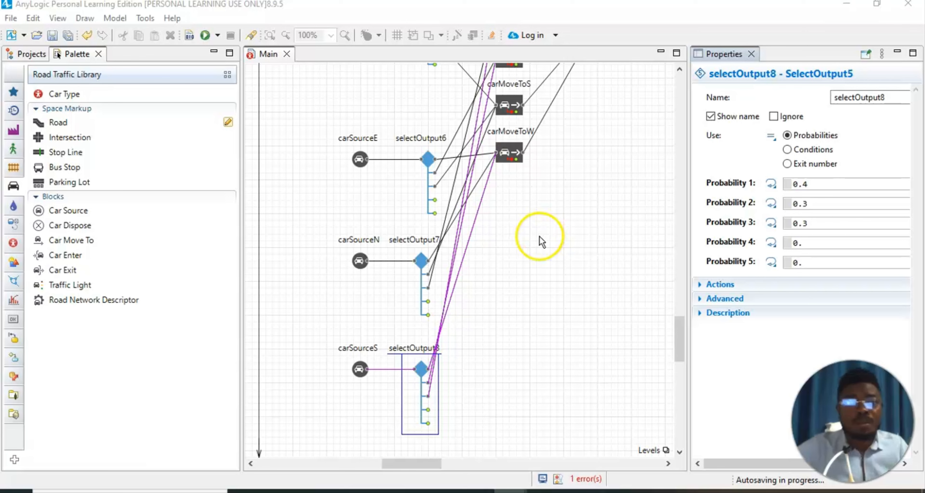
scroll(543, 313, "up", 1)
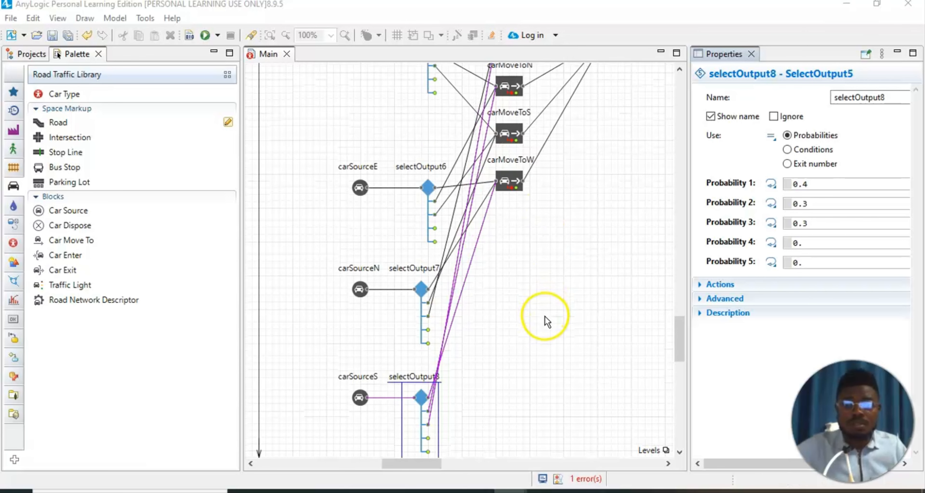
scroll(545, 316, "down", 1)
scroll(545, 317, "up", 1)
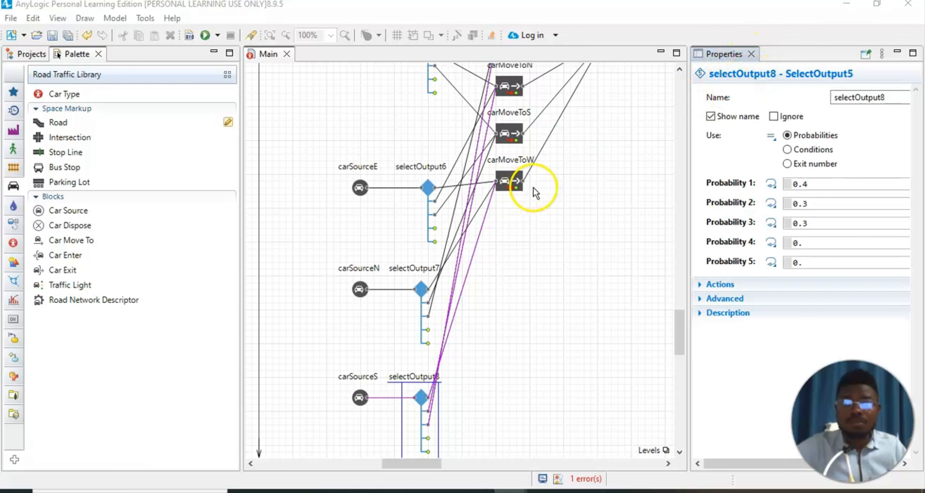
Step: Review the connections of all four car sources through their select-output blocks to the exits and close the properties
scroll(607, 227, "down", 1)
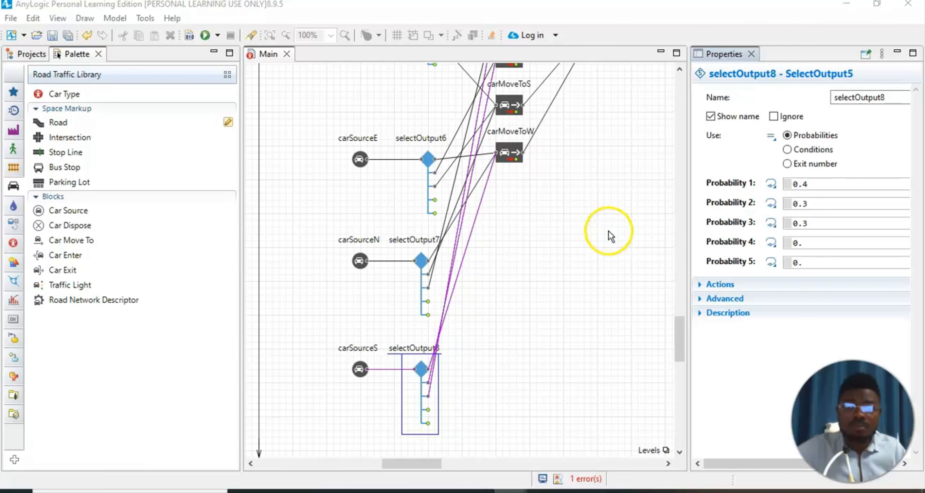
scroll(613, 252, "up", 2)
left_click(613, 253)
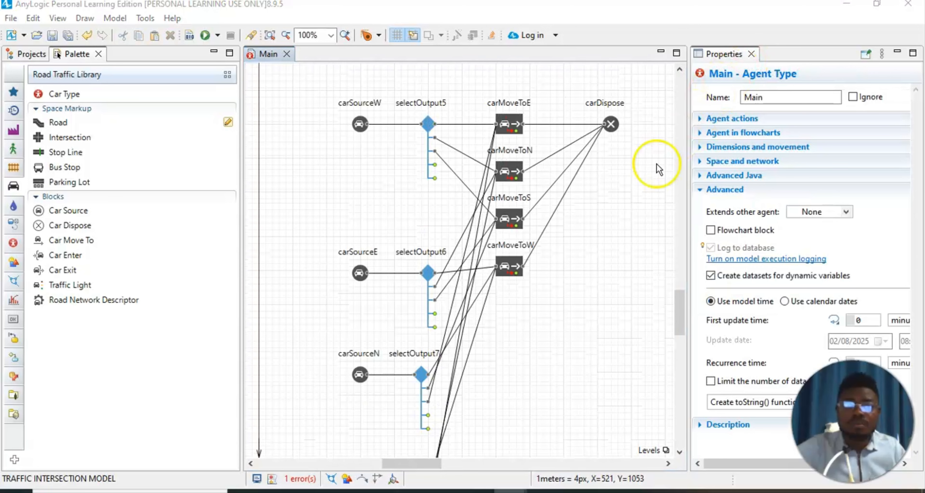
scroll(562, 308, "down", 3)
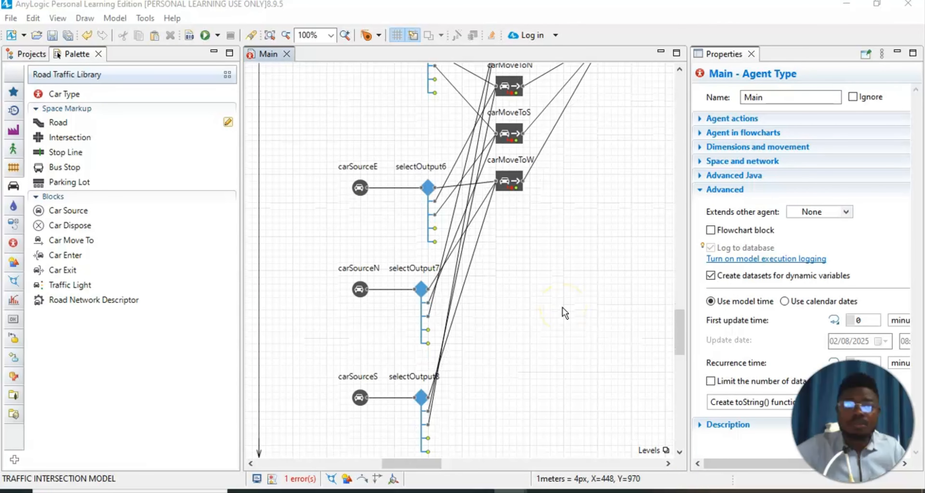
scroll(562, 308, "up", 3)
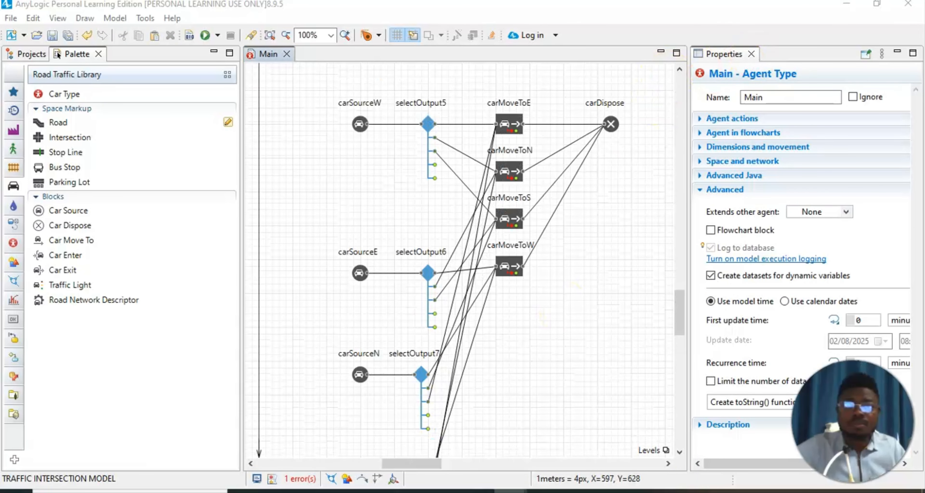
left_click(751, 54)
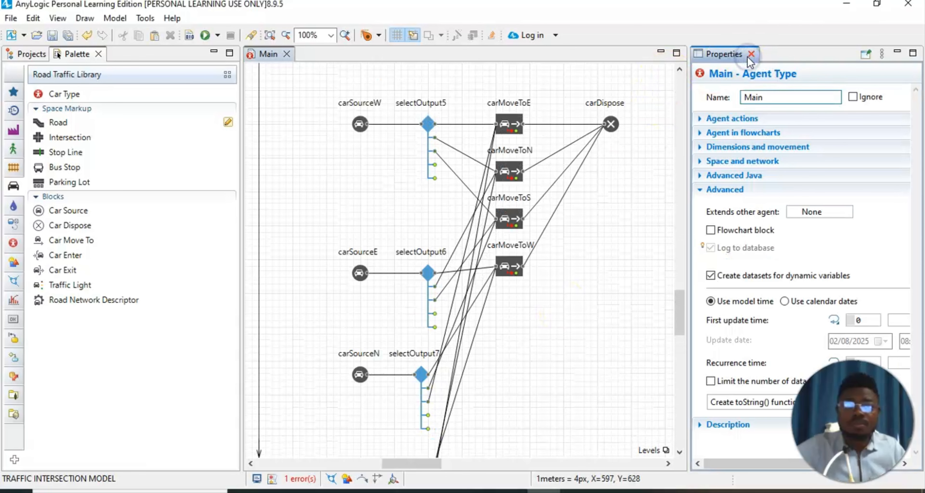
scroll(578, 243, "down", 3)
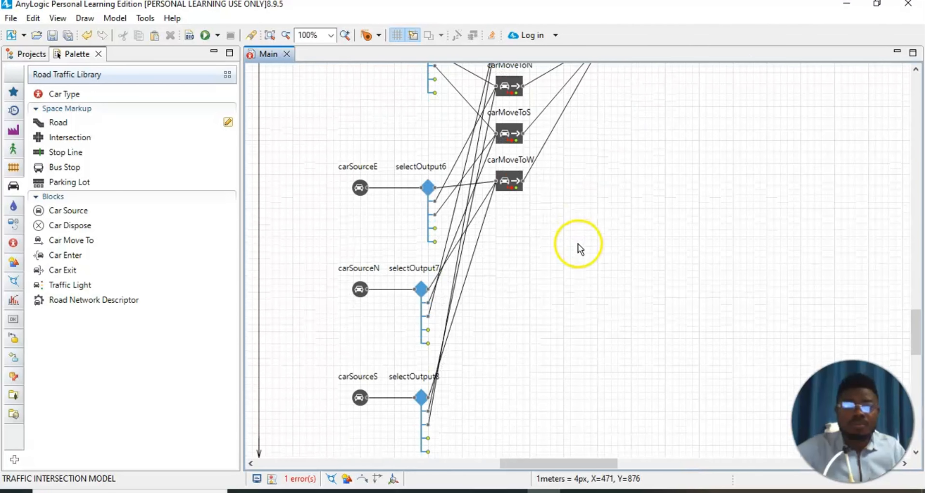
scroll(582, 247, "up", 2)
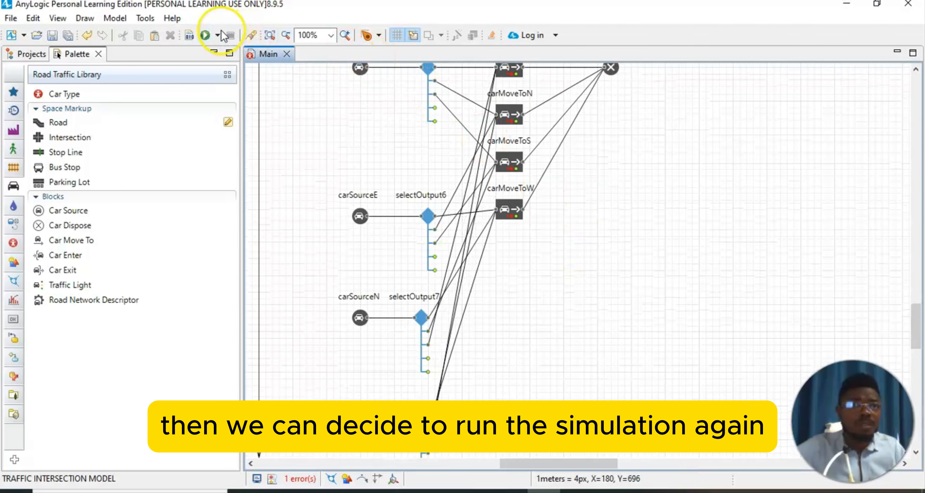
Step: Run the traffic intersection simulation and examine the cars on the four roads and the flow through the flowchart blocks
left_click(208, 35)
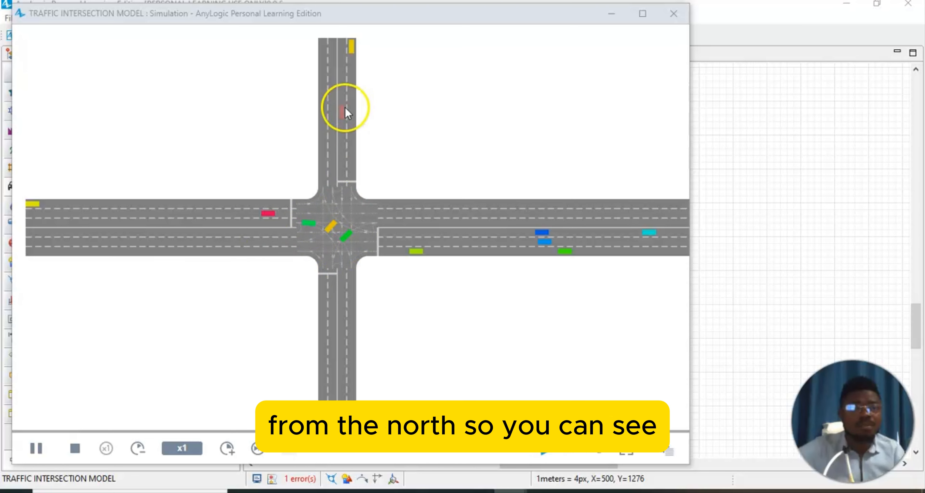
scroll(334, 334, "down", 1)
scroll(333, 336, "down", 4)
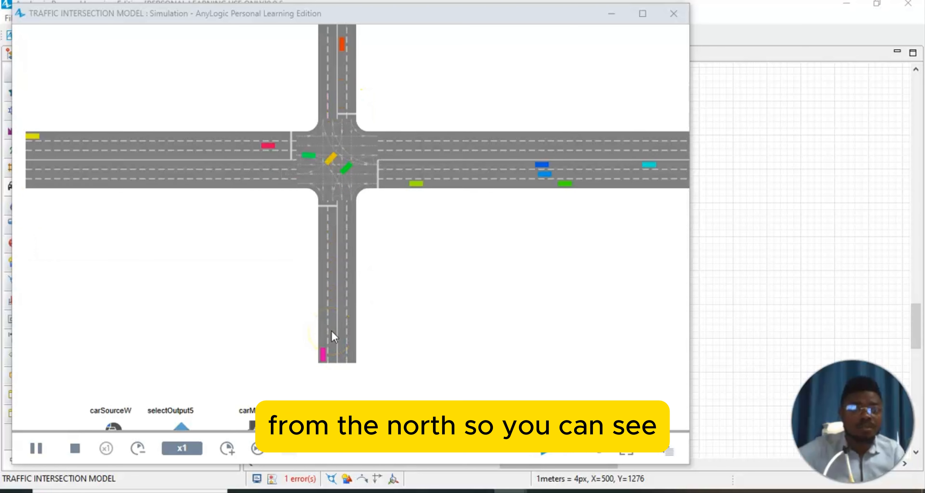
scroll(337, 342, "down", 3)
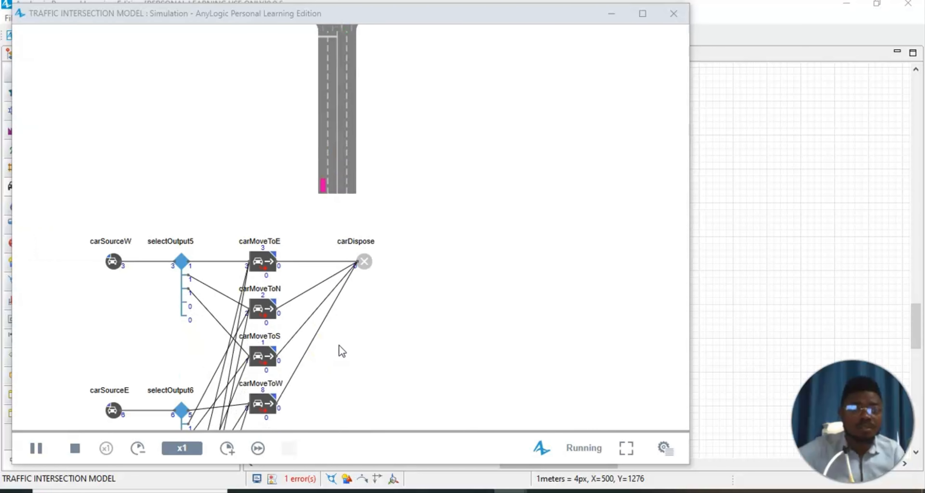
scroll(341, 352, "down", 6)
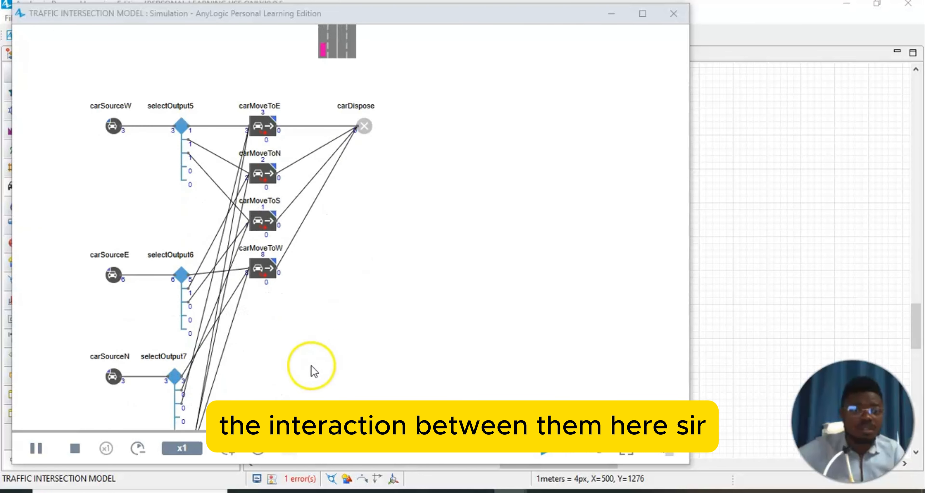
scroll(196, 384, "up", 4)
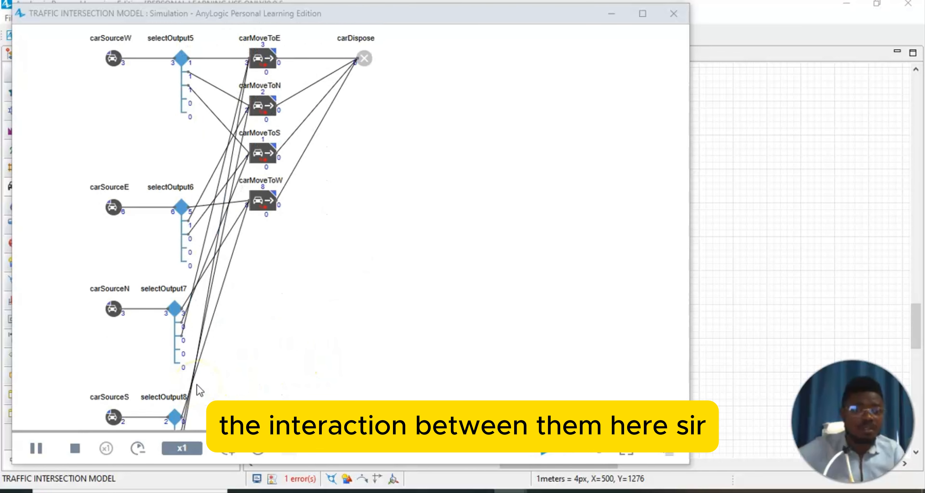
scroll(227, 364, "up", 6)
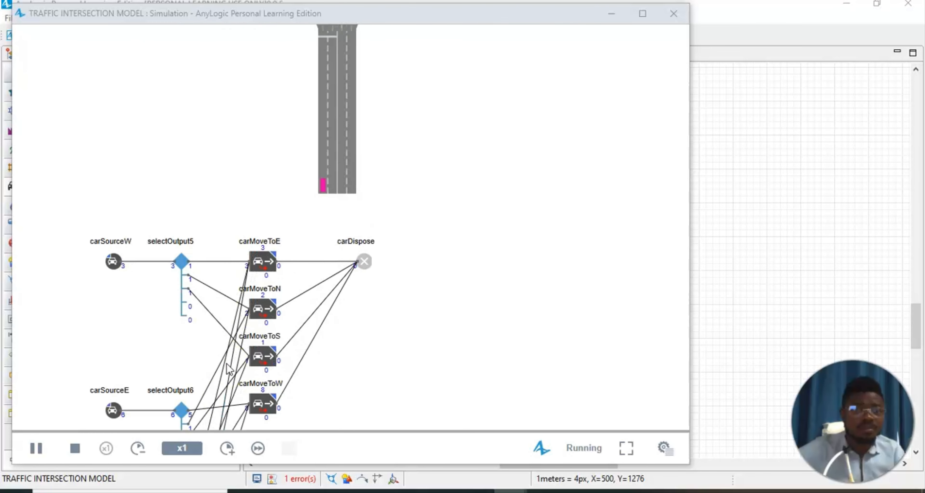
scroll(229, 369, "up", 2)
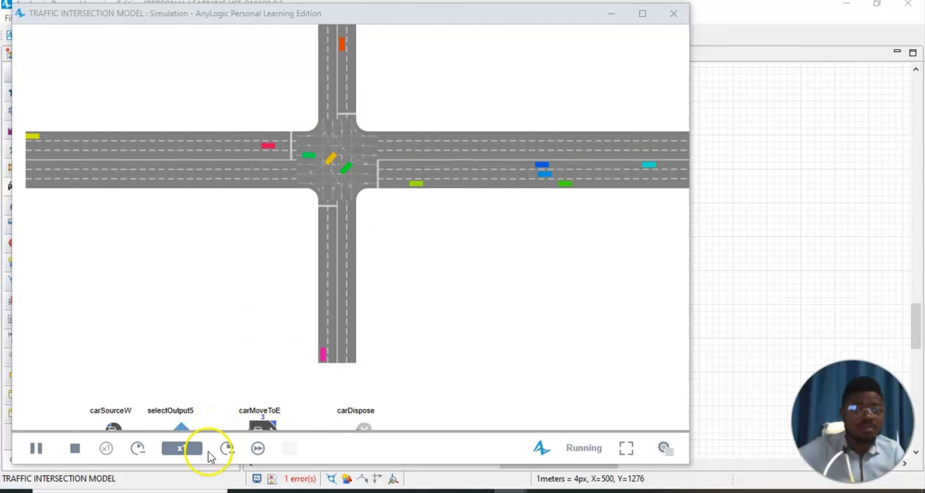
Step: Set the simulation speed to x2 and watch the traffic at the intersection
left_click(228, 448)
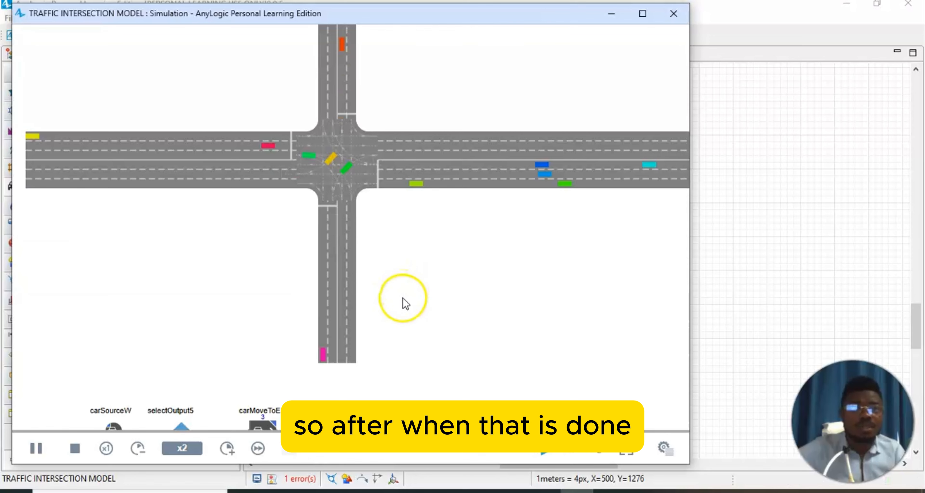
scroll(403, 298, "up", 2)
scroll(402, 297, "down", 1)
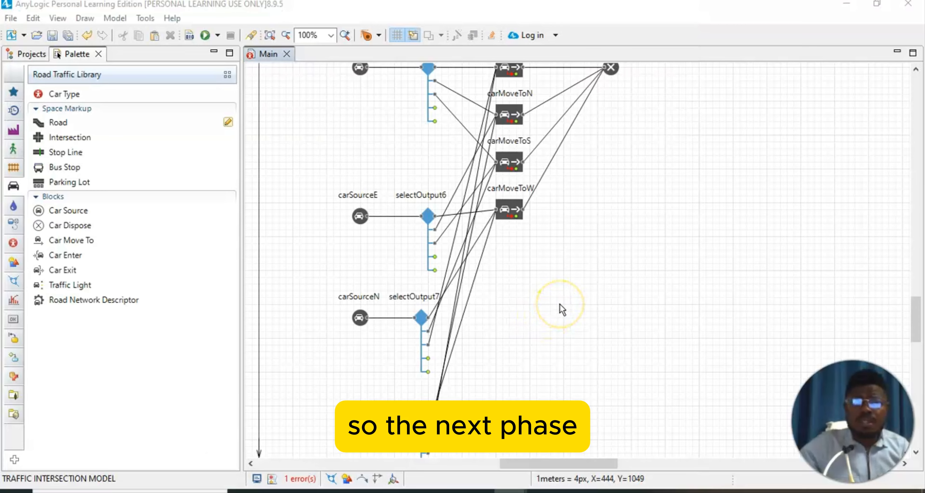
Step: Place a Traffic Light block beside the northwest corner of the road intersection, keeping its default name
scroll(560, 303, "up", 10)
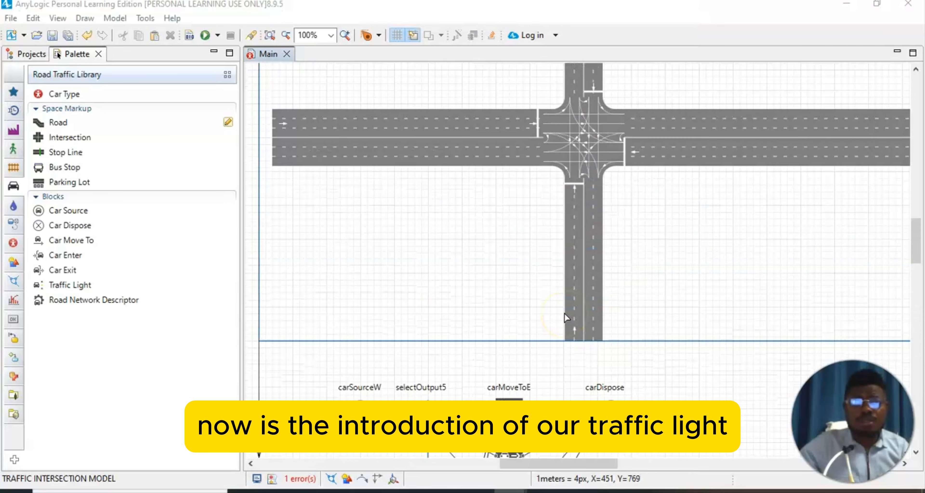
scroll(567, 317, "up", 5)
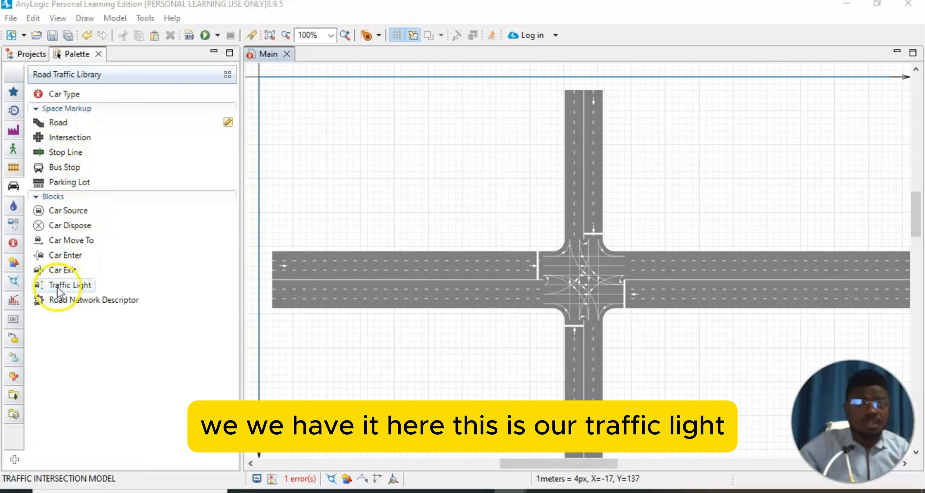
left_click_drag(58, 293, 541, 228)
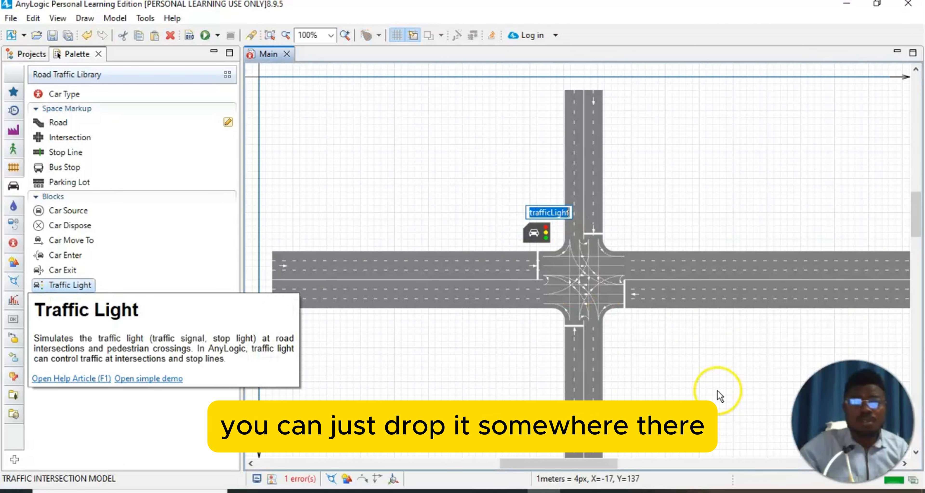
left_click(709, 384)
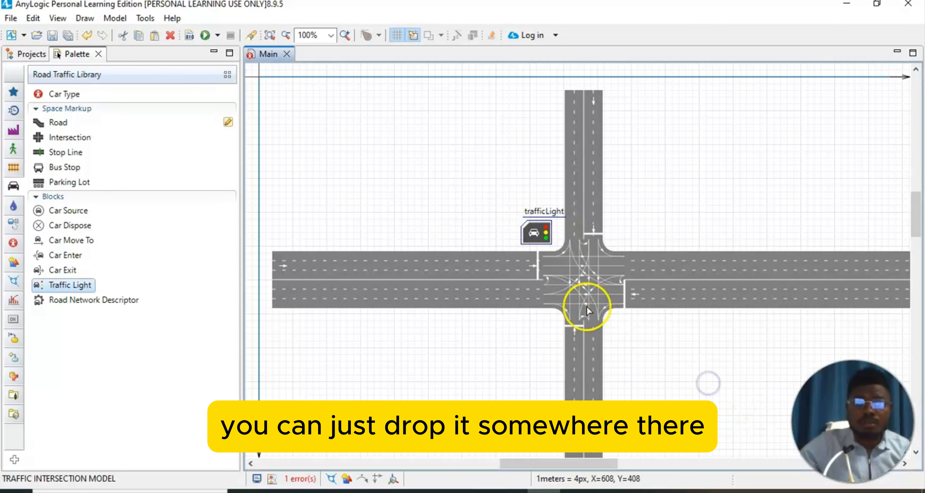
Step: Open the properties of the traffic light and assign it to the existing intersection, keeping the mode for the intersection's stop lines
left_click(542, 235)
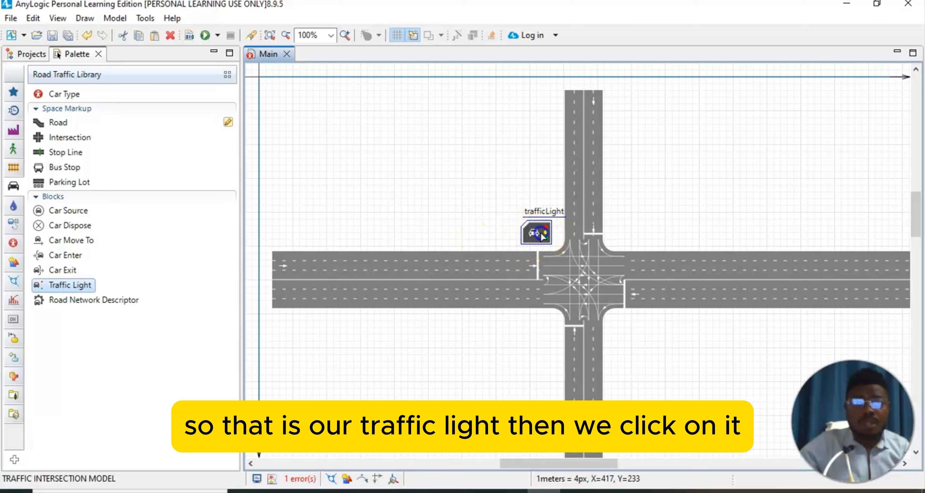
left_click(535, 231)
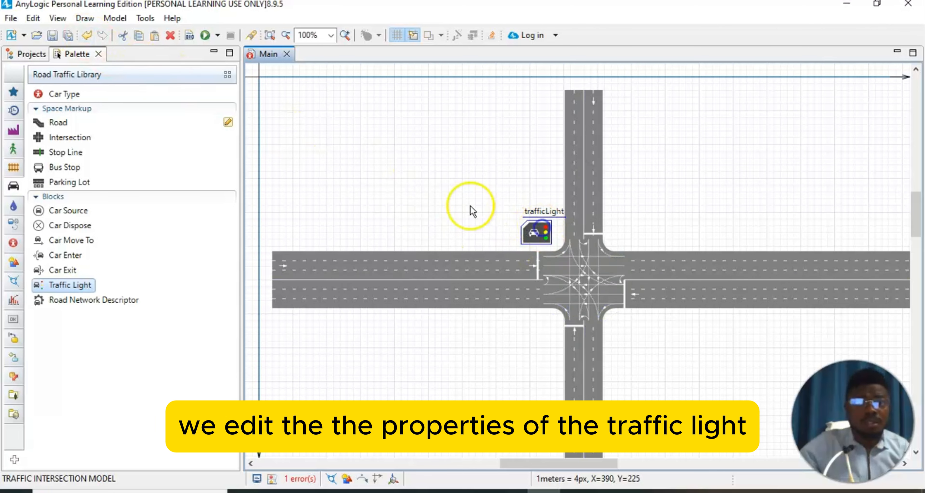
left_click(57, 19)
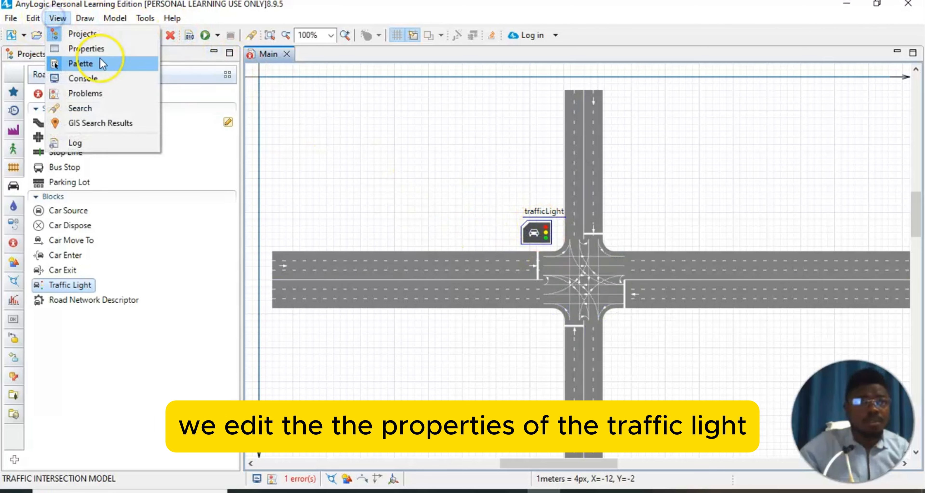
left_click(102, 46)
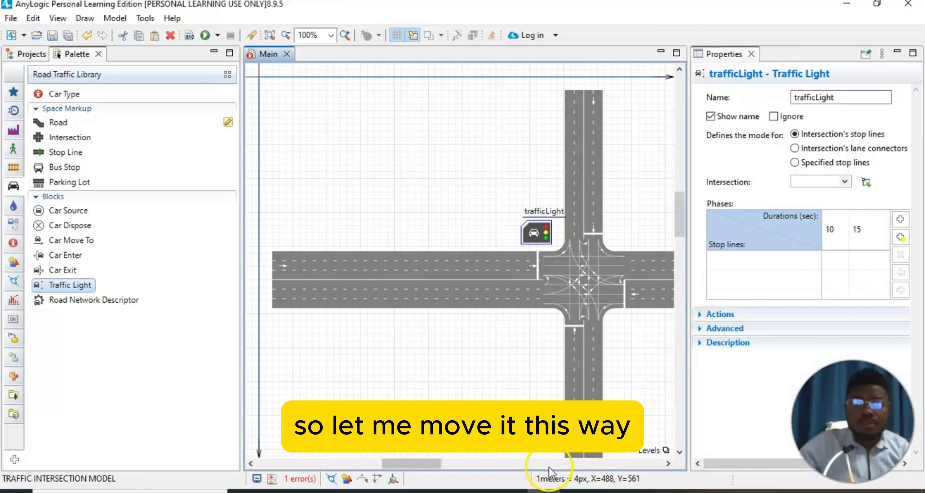
left_click_drag(431, 467, 481, 467)
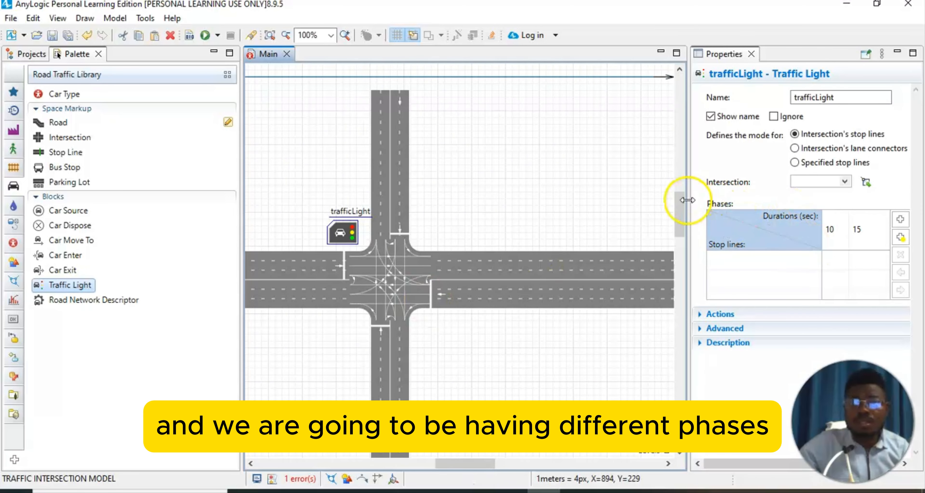
left_click_drag(687, 207, 651, 215)
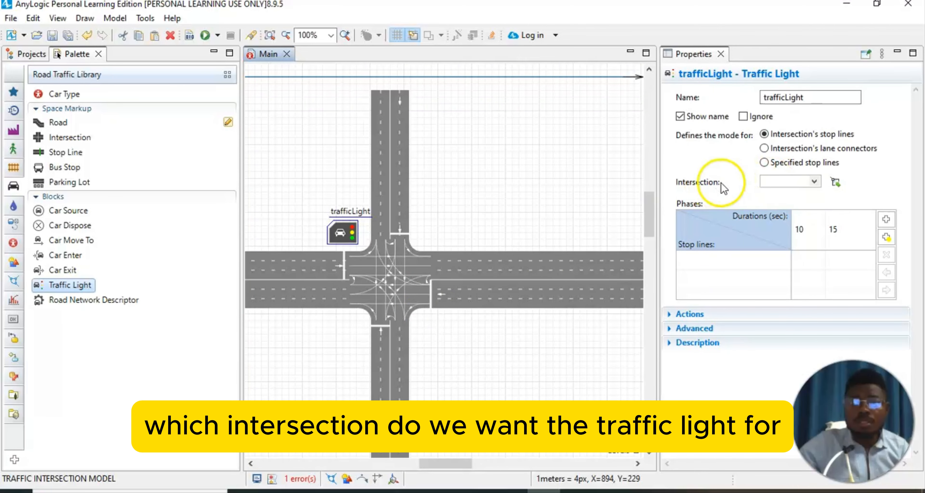
left_click(815, 182)
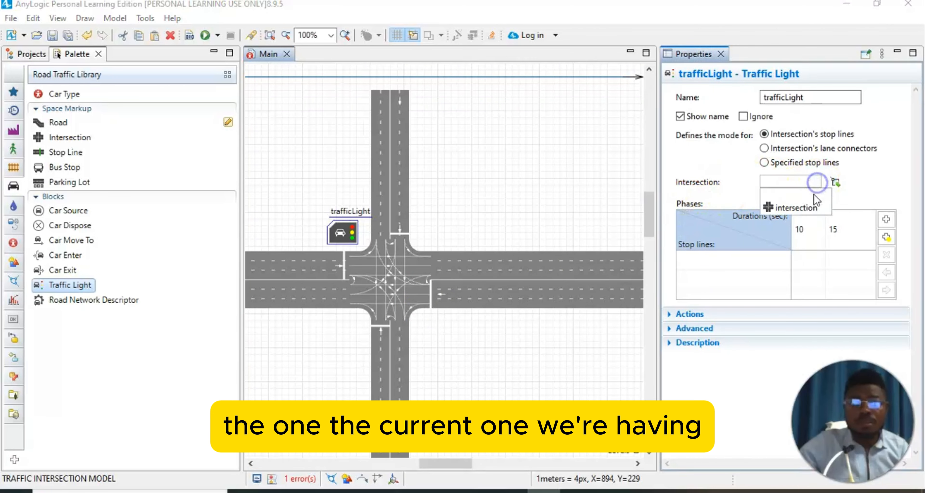
left_click(796, 206)
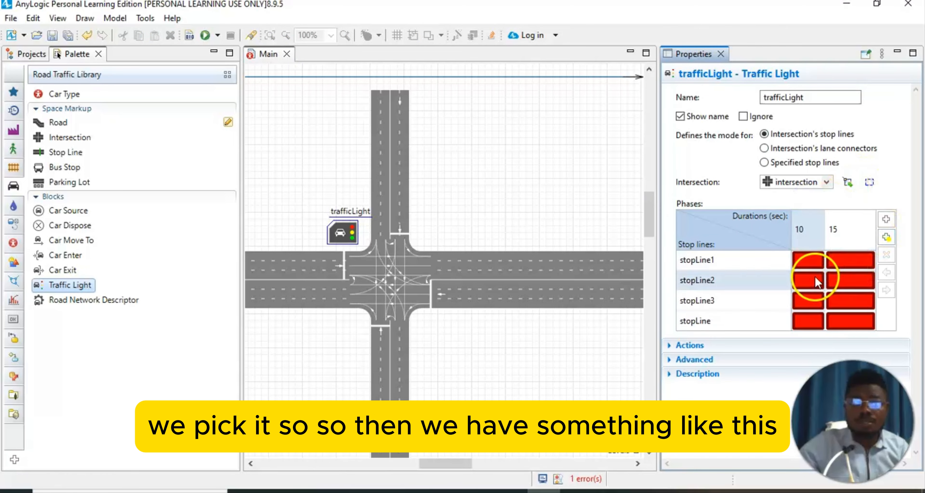
Step: Add a 3-second yellow phase to the traffic light and arrange it between the 10-second and 15-second phases
left_click(840, 265)
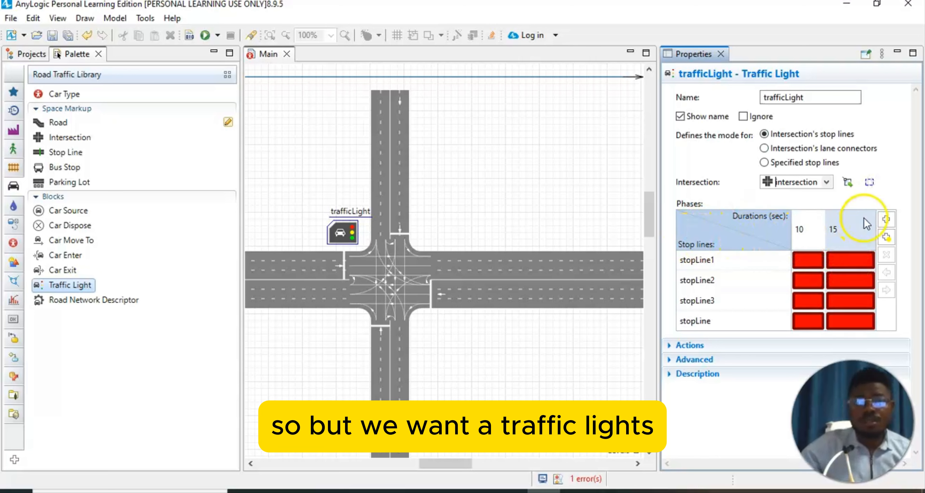
left_click(887, 237)
left_click(808, 267)
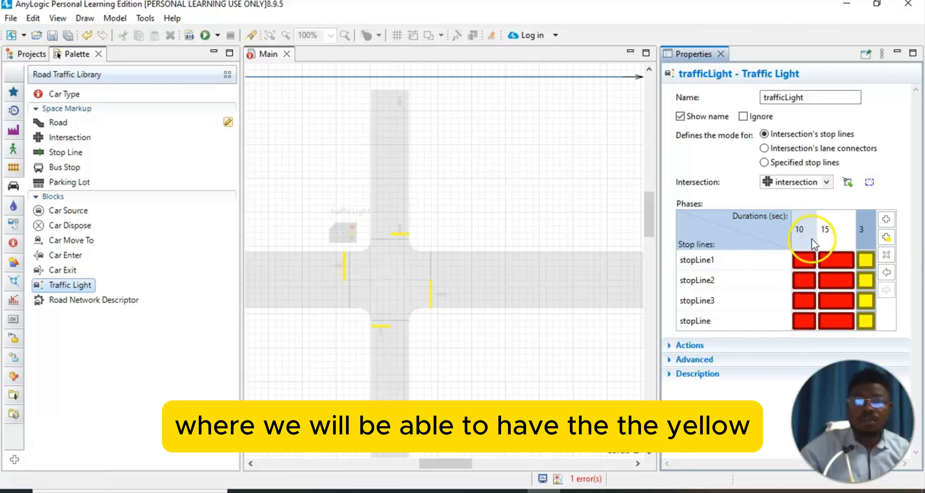
left_click(839, 266)
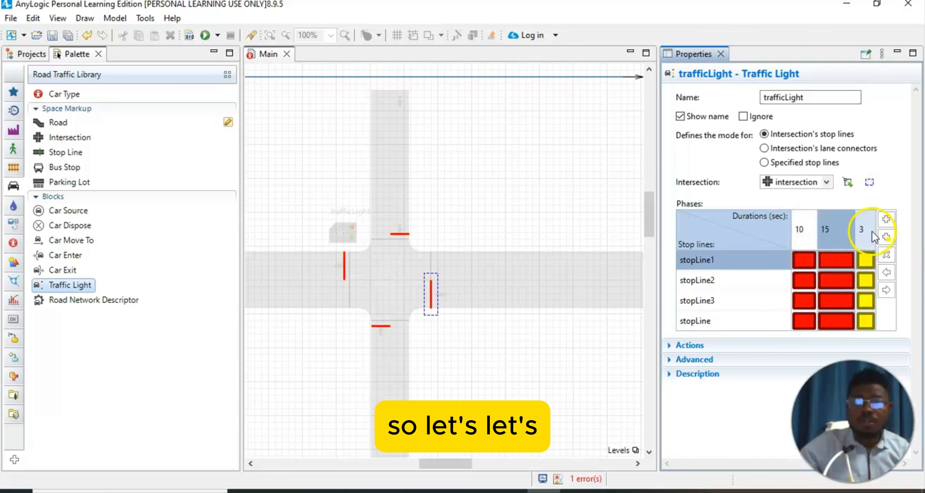
left_click(887, 290)
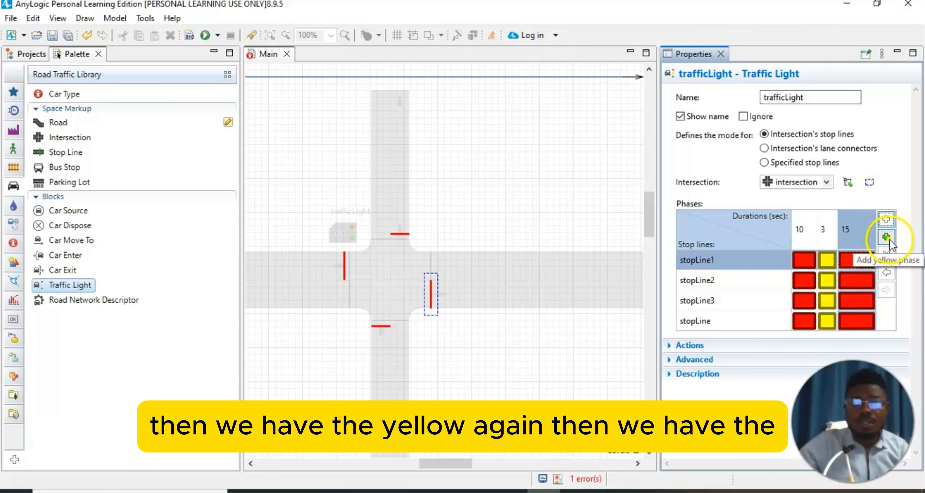
Step: Add a second 3-second yellow phase after the 15-second phase, followed by another 10-second phase
left_click(887, 237)
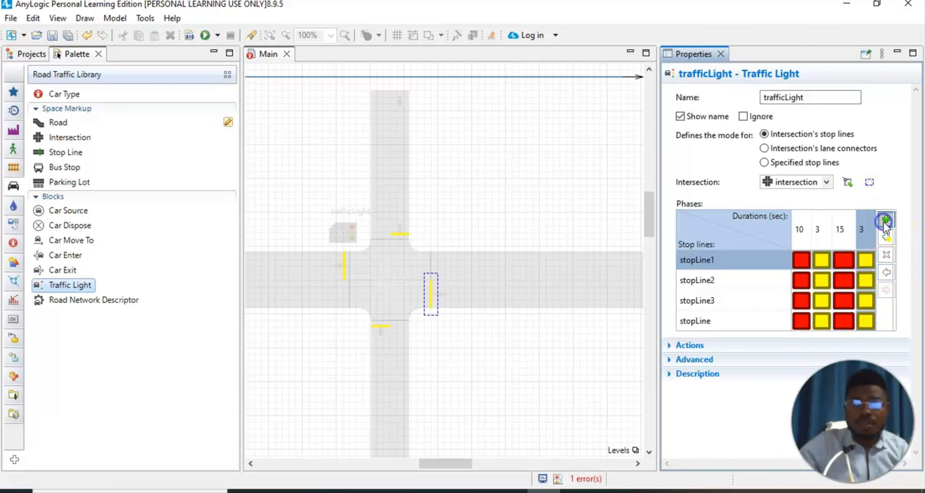
left_click(884, 222)
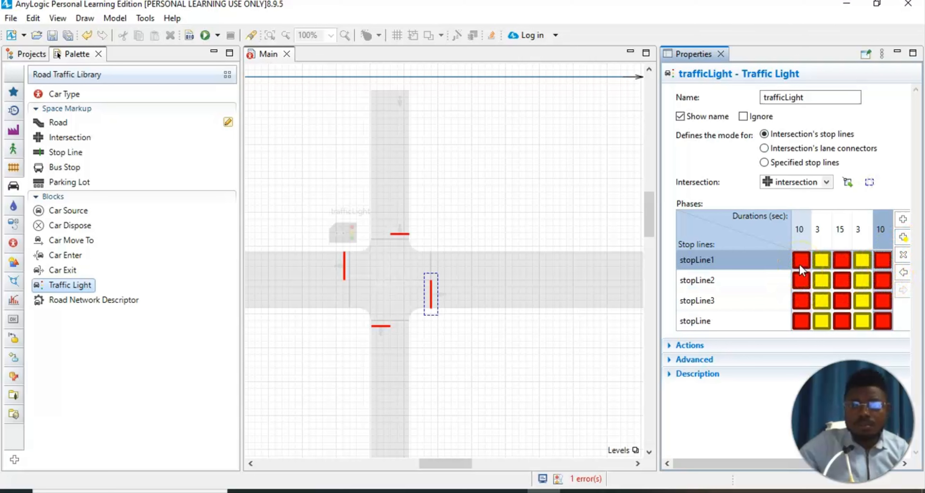
left_click(841, 281)
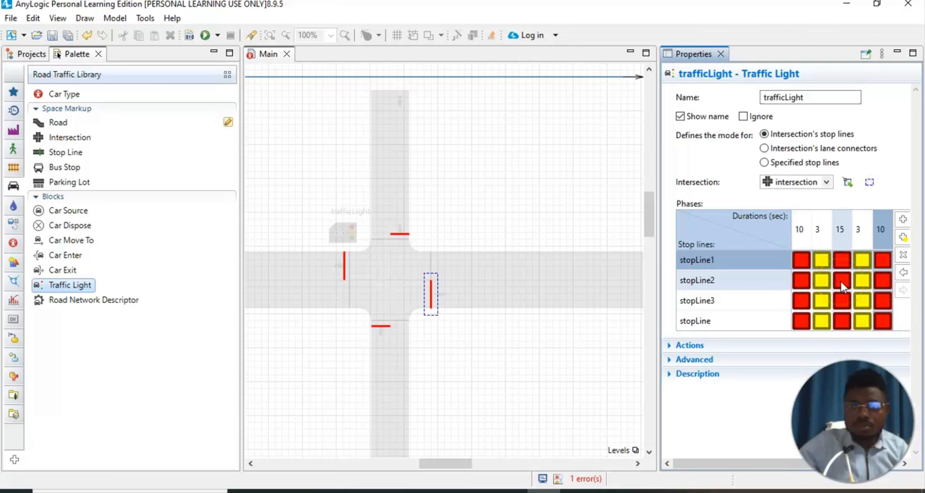
Step: Append a third 3-second yellow phase and another 10-second red phase to the end of the traffic light's phase sequence
left_click(893, 308)
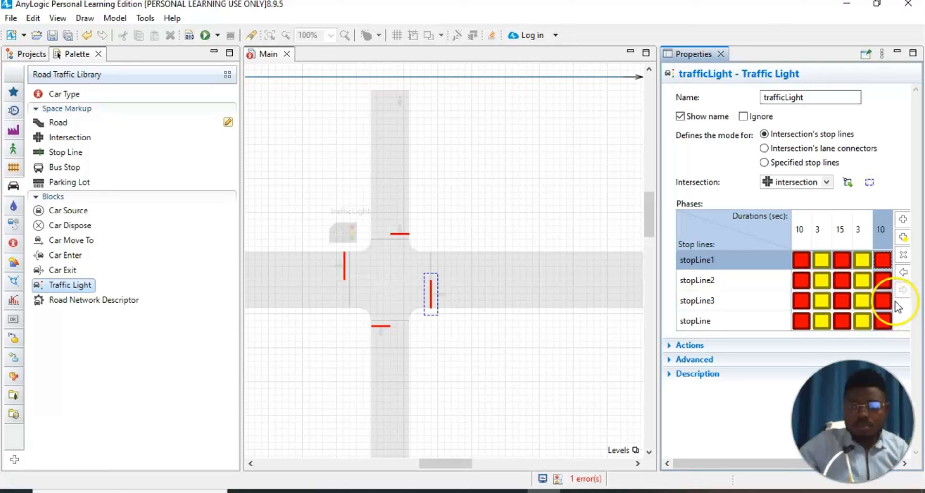
left_click(903, 238)
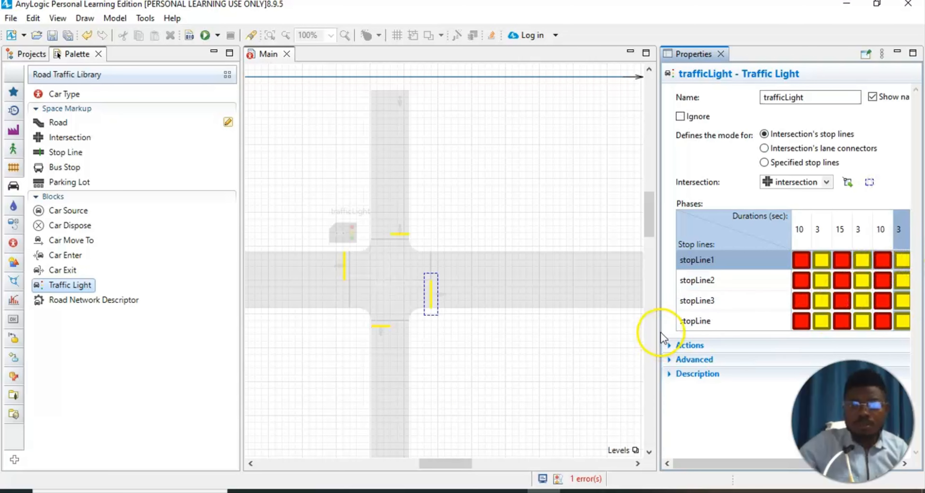
left_click_drag(658, 327, 632, 329)
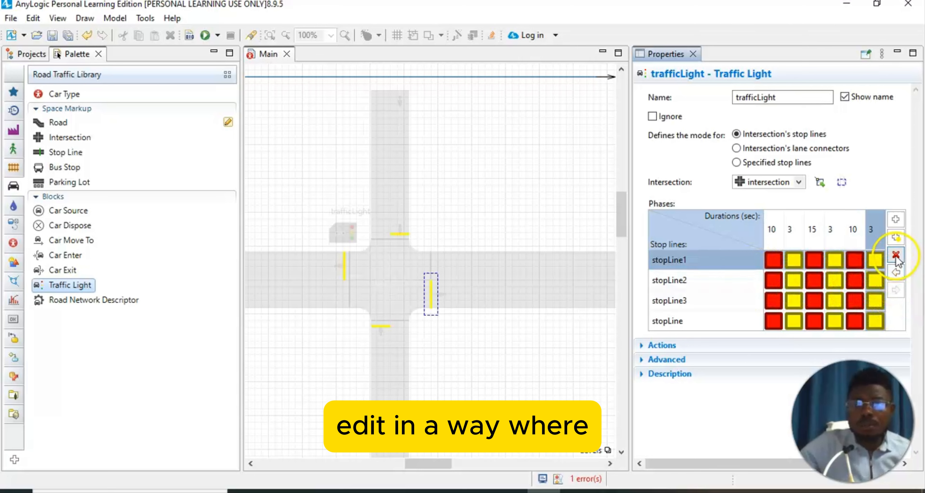
left_click(896, 218)
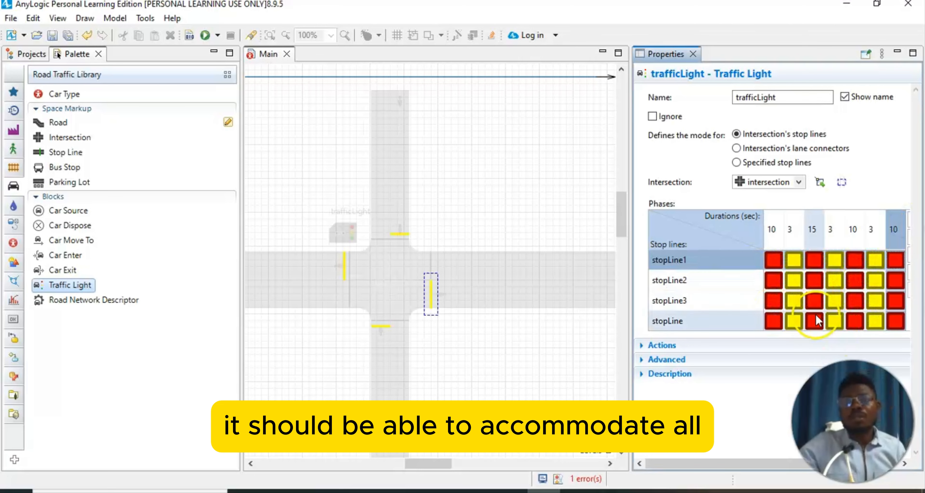
Step: Turn stopLine1 green in the first phase and set that phase's duration to 40 seconds
left_click(776, 265)
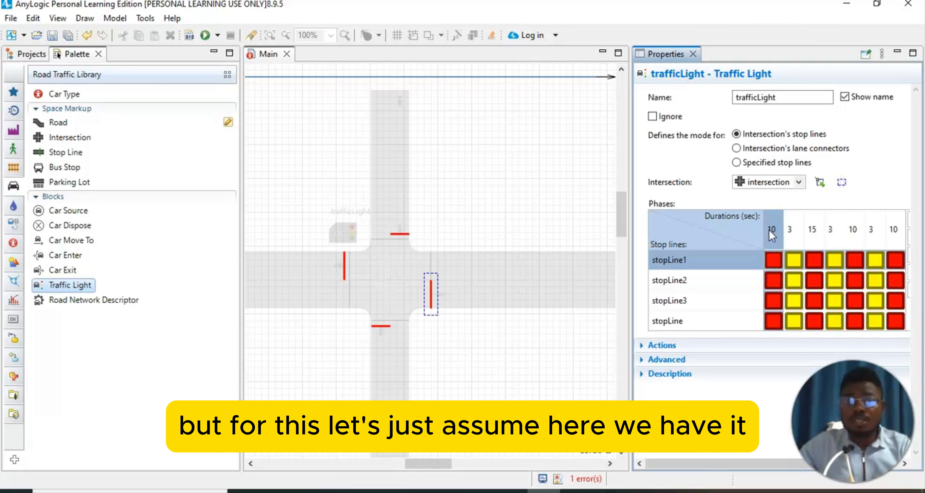
left_click(776, 256)
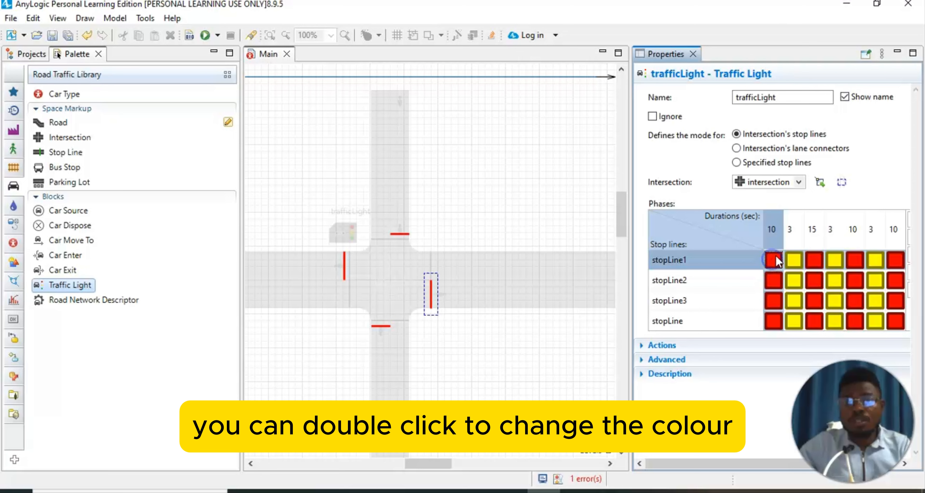
left_click(777, 258)
double_click(775, 264)
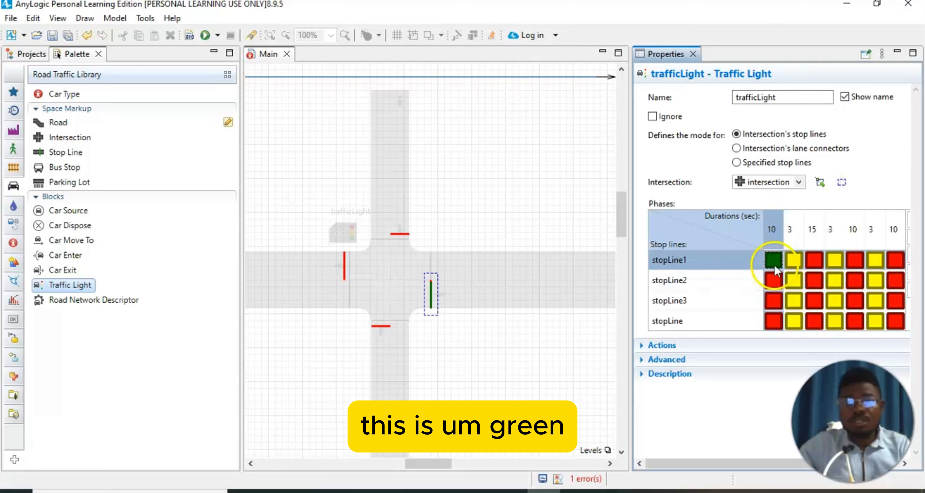
left_click(772, 232)
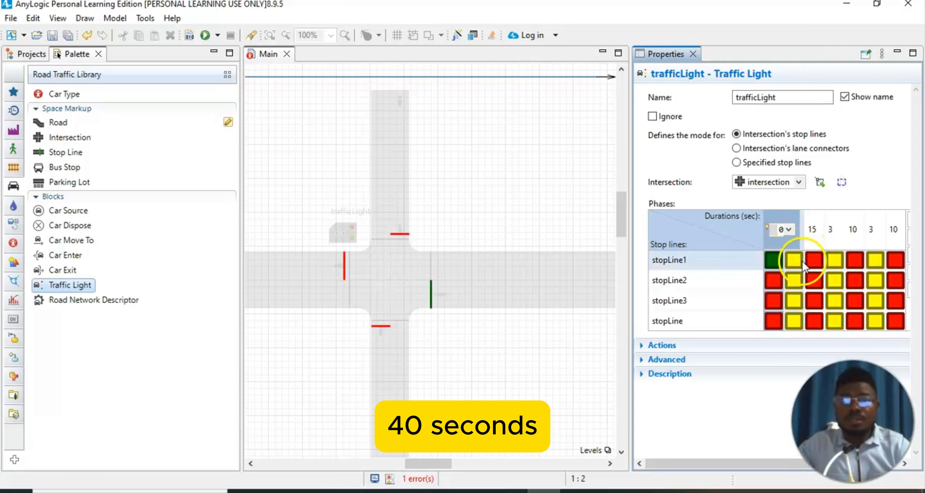
left_click(890, 194)
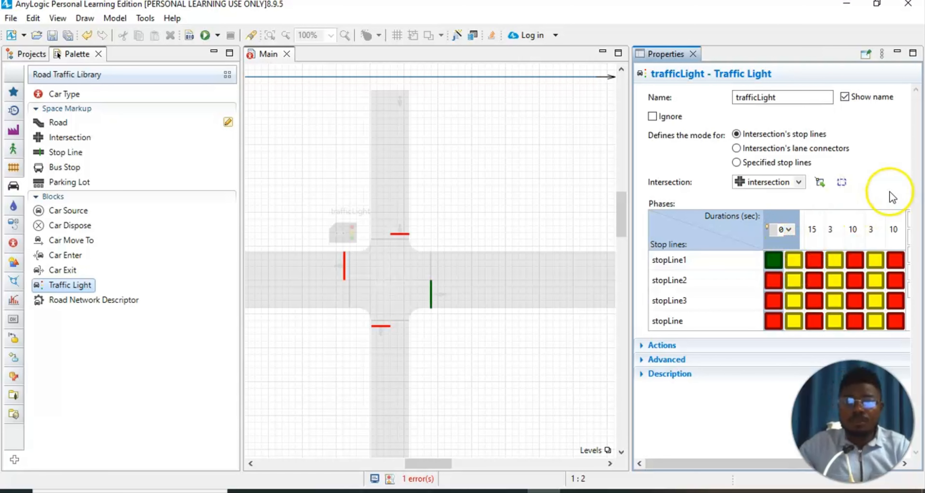
left_click(767, 225)
left_click(794, 232)
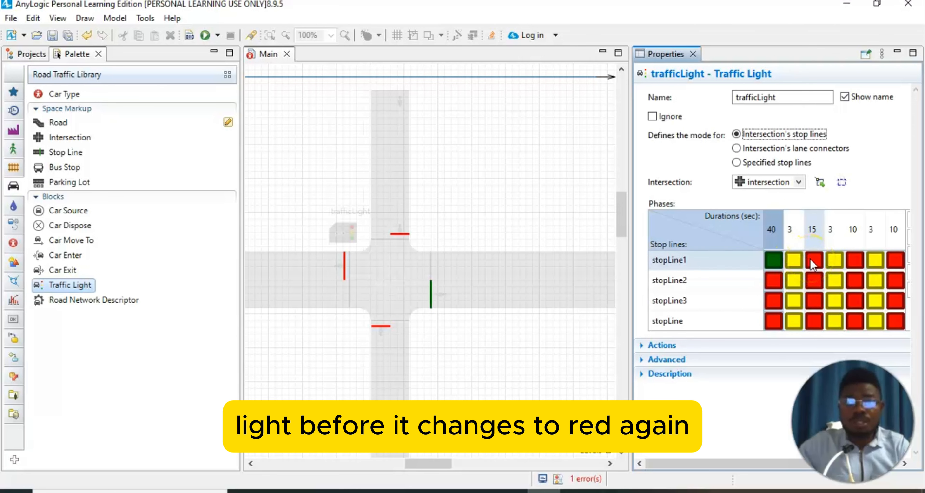
Step: Set the duration of the third traffic light phase to 40 seconds
left_click(816, 229)
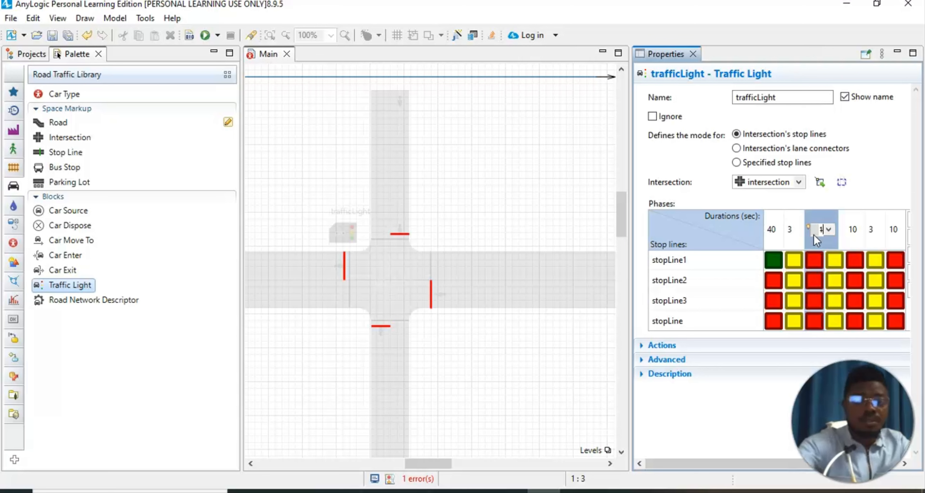
left_click(889, 181)
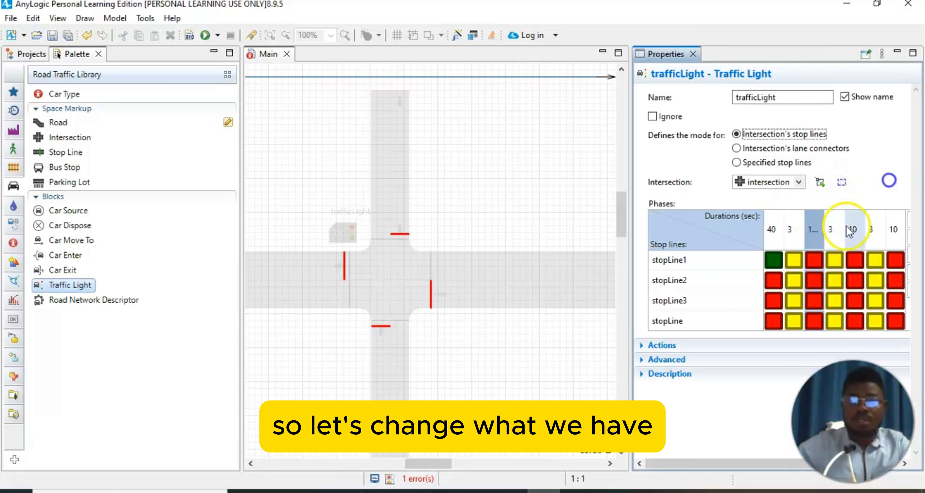
left_click(812, 232)
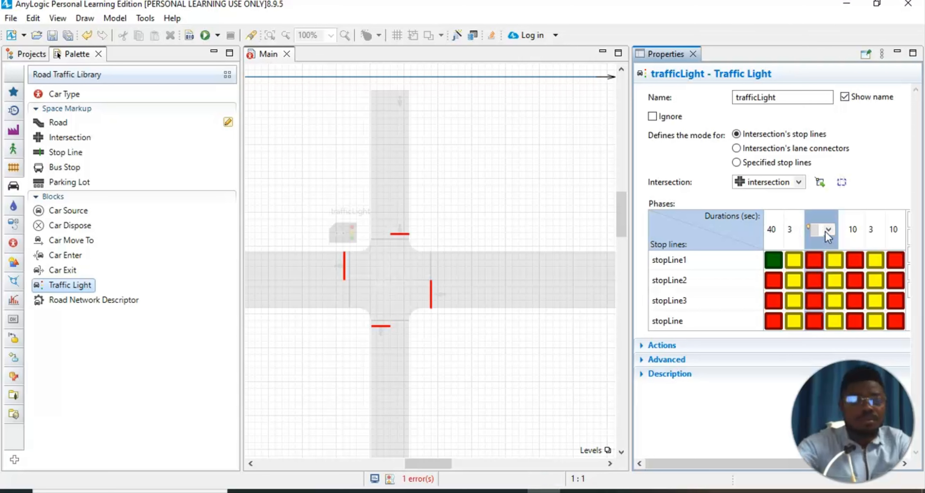
type("10")
left_click(872, 198)
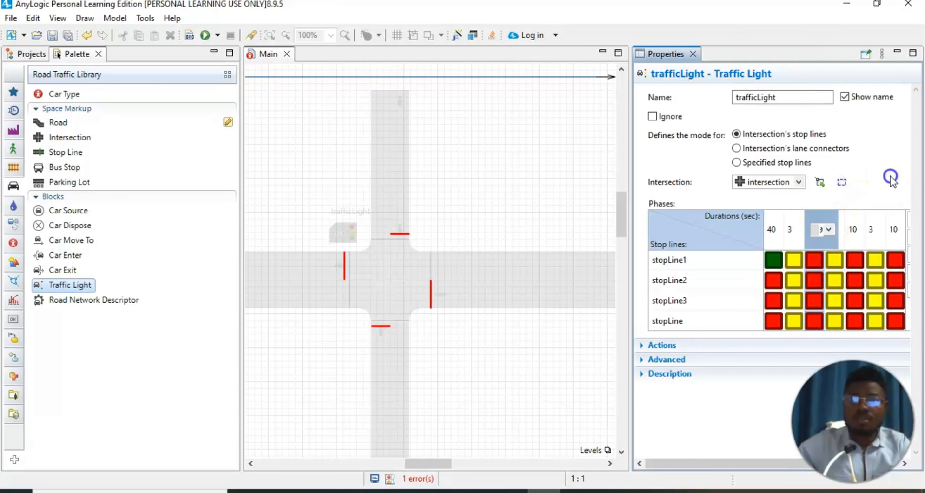
Step: Set the durations of the fifth and seventh traffic light phases to 40 seconds each
left_click(854, 235)
type("40")
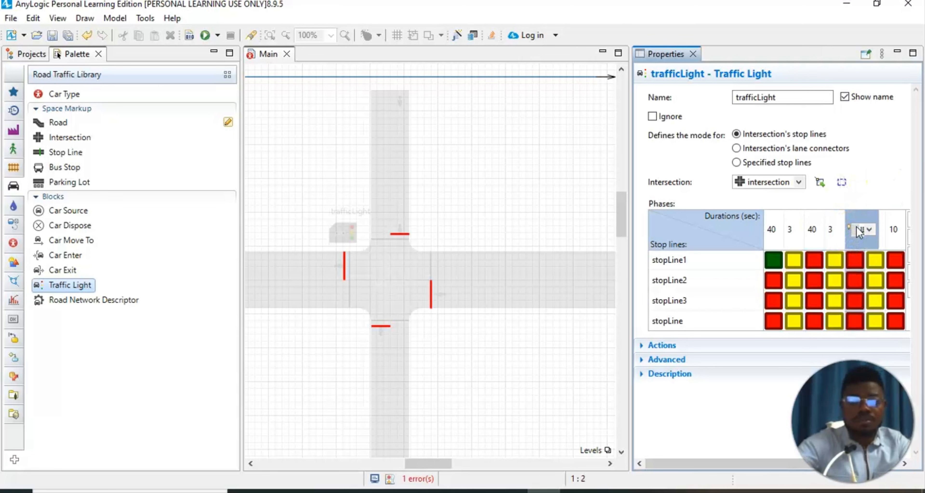
left_click(884, 168)
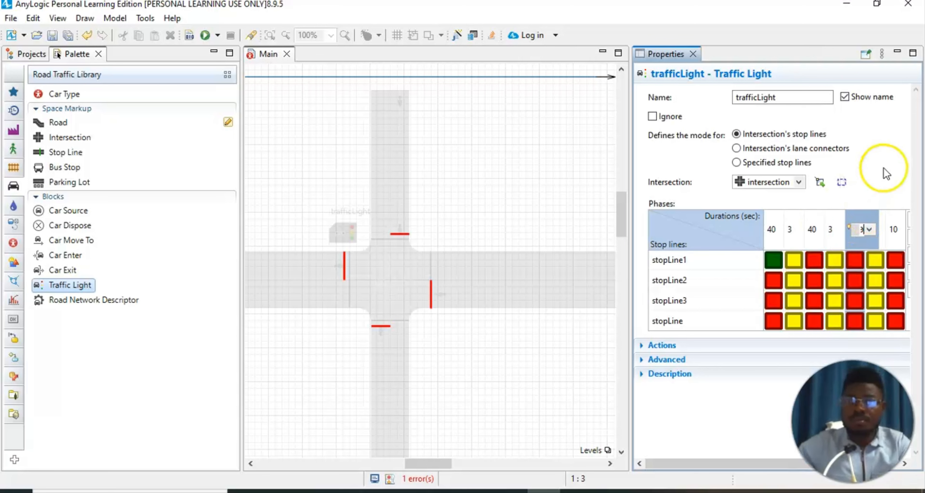
left_click(893, 237)
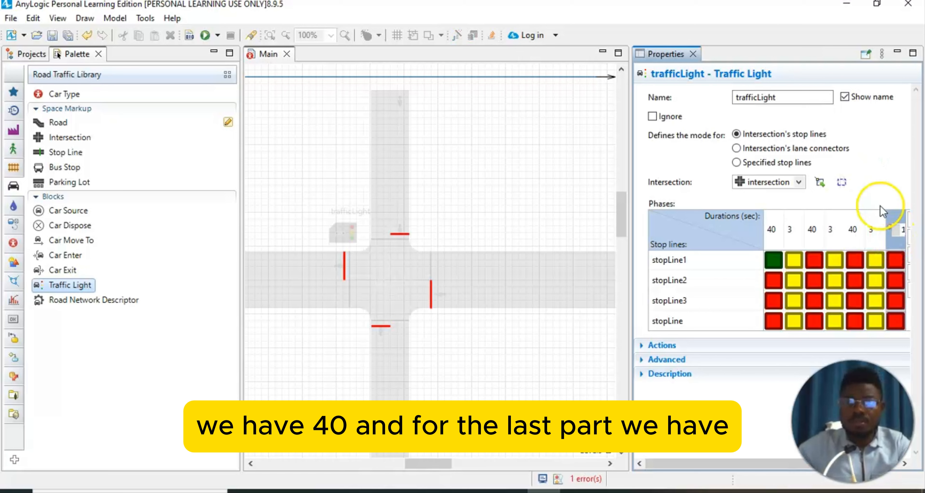
type("60")
key("BackSpace")
key("BackSpace")
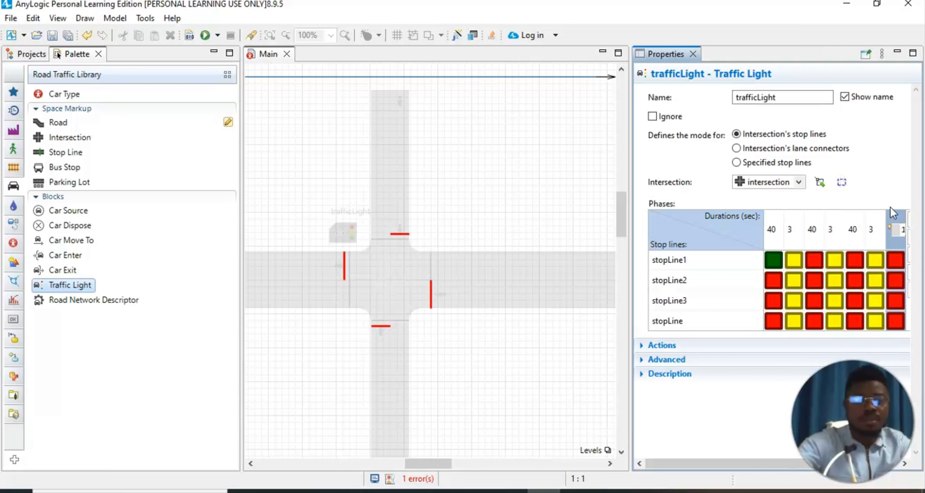
type("40")
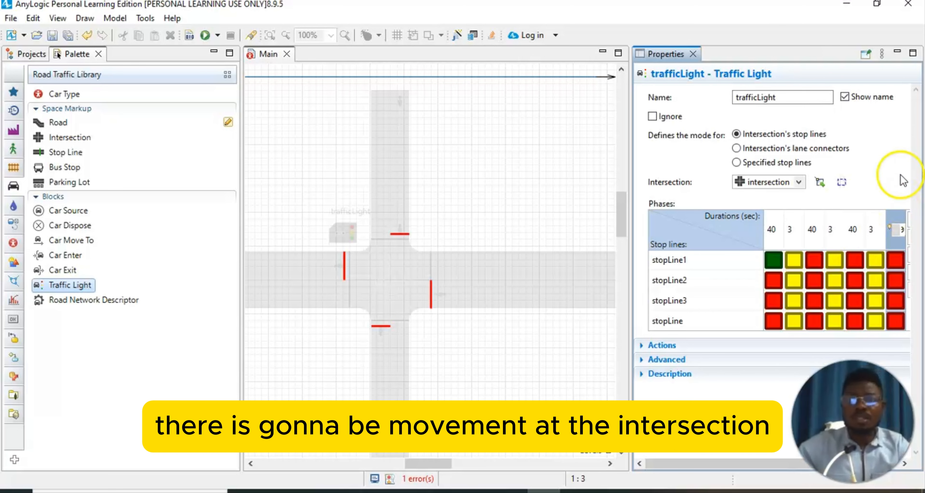
left_click(892, 169)
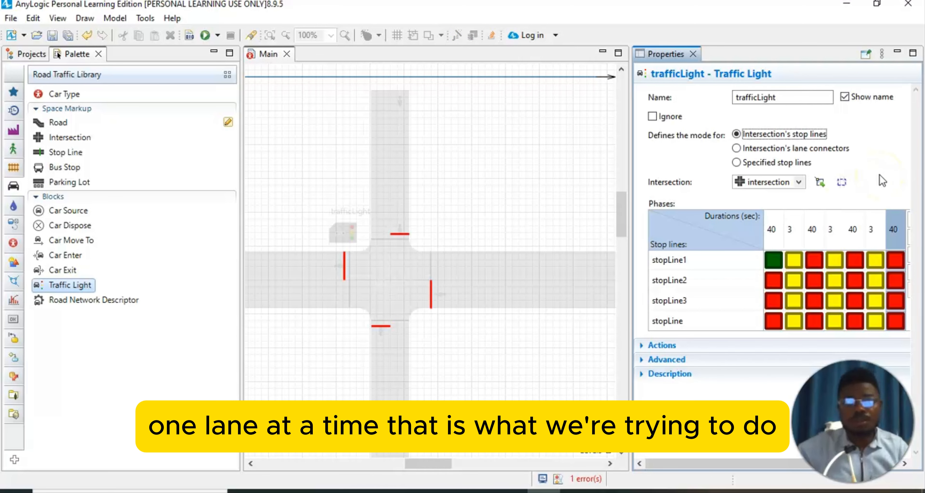
Step: Turn stopLine2 green in the third phase, stopLine3 green in the fifth, and stopLine green in the seventh
left_click(774, 261)
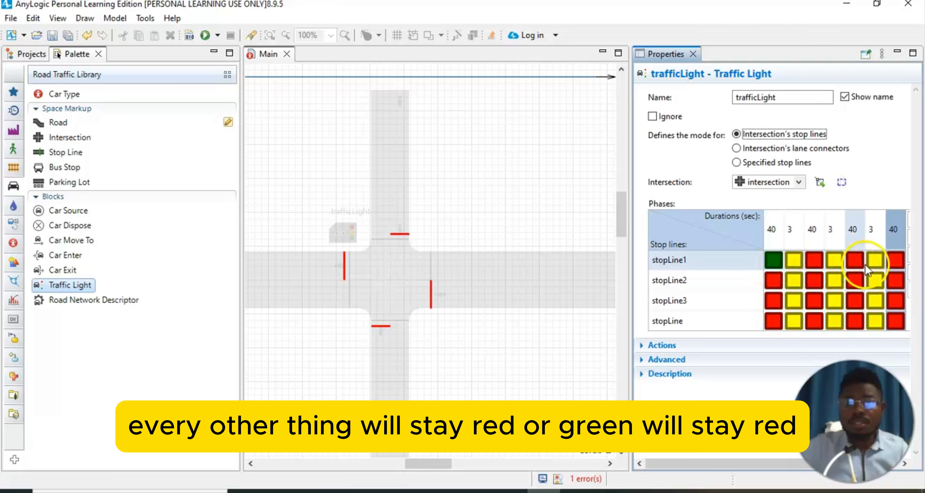
left_click(901, 258)
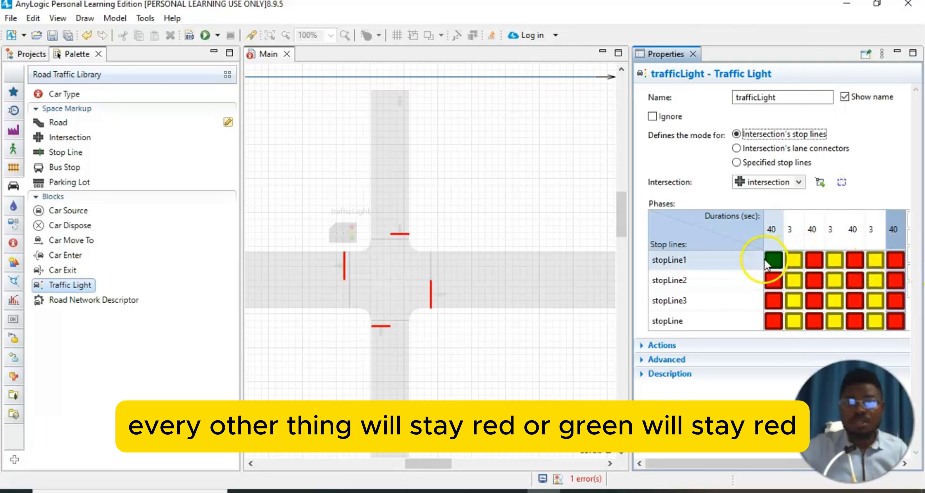
left_click(817, 282)
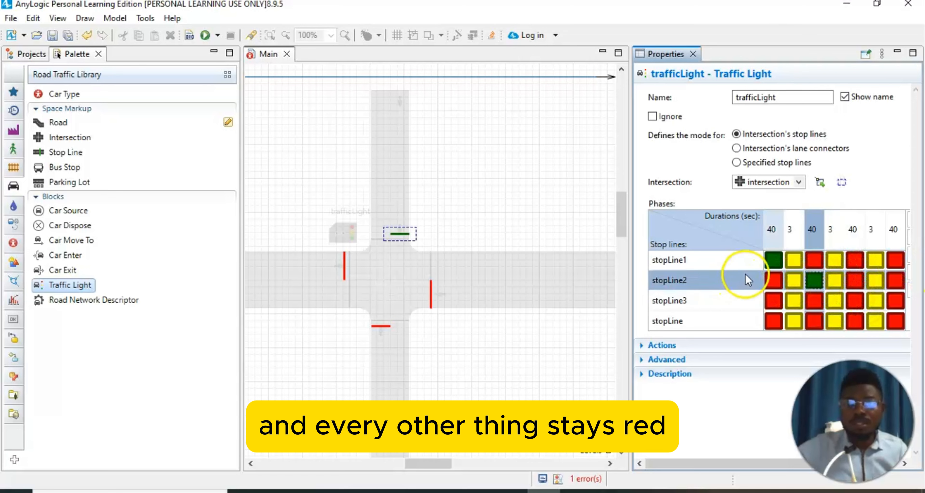
left_click(858, 300)
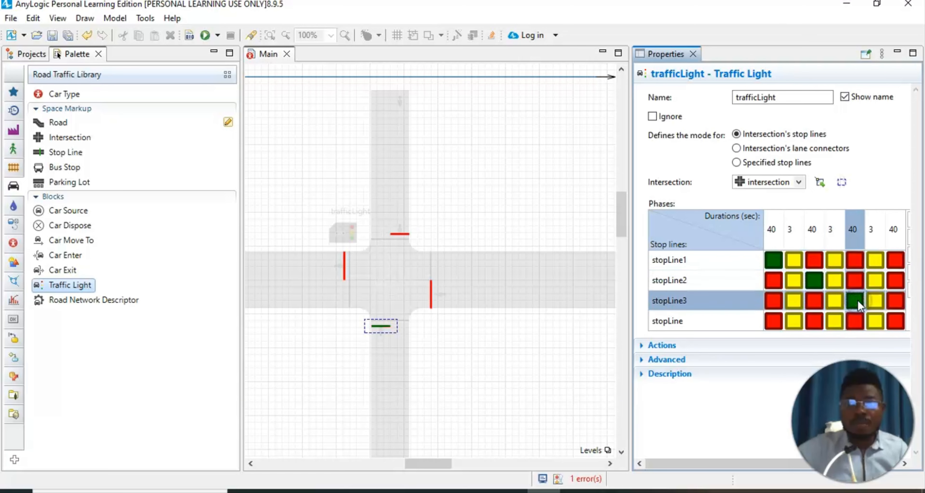
left_click(896, 321)
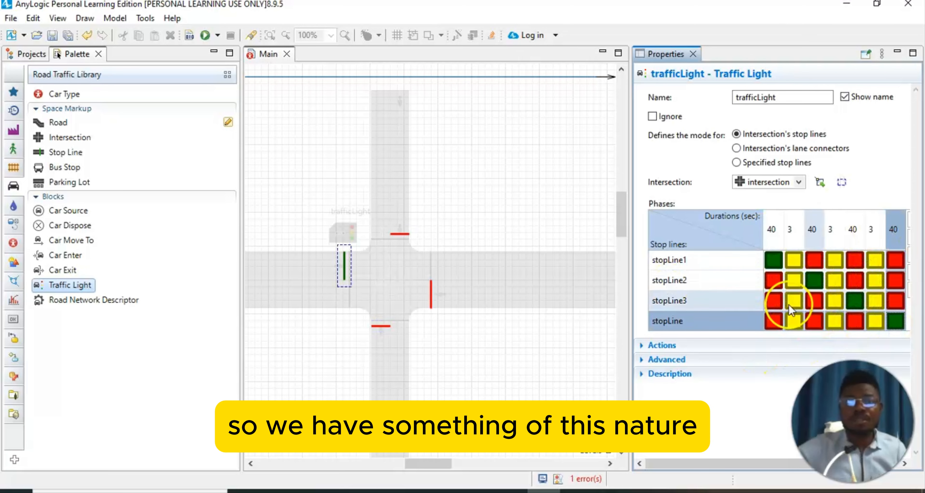
left_click(895, 183)
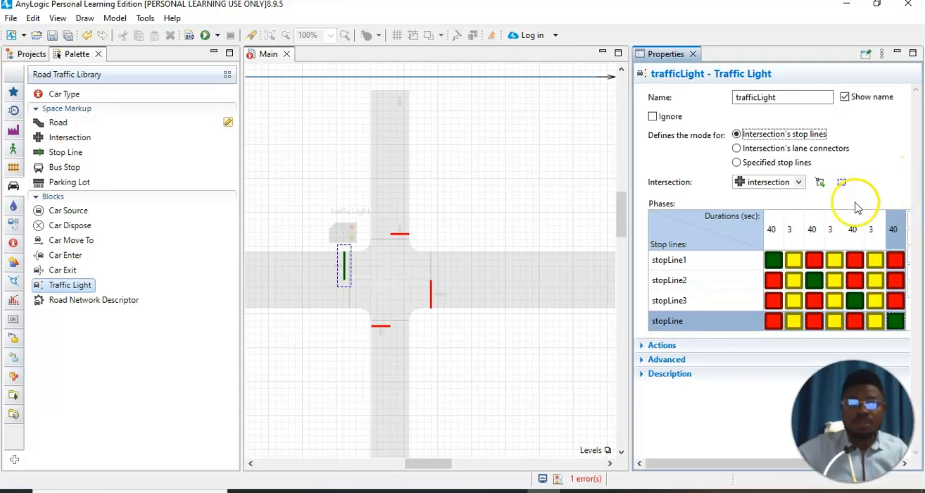
Step: Review on the road layout which stop line has green in the first and third traffic light phases
left_click(773, 259)
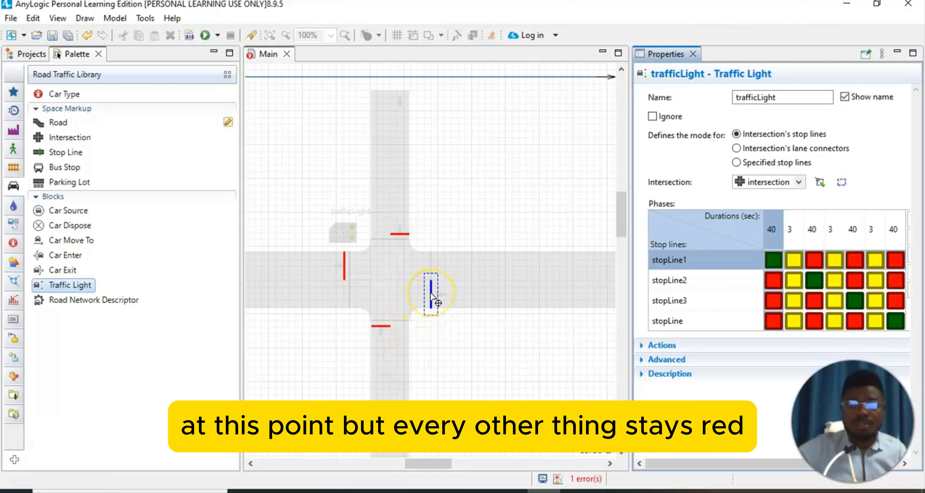
left_click(816, 279)
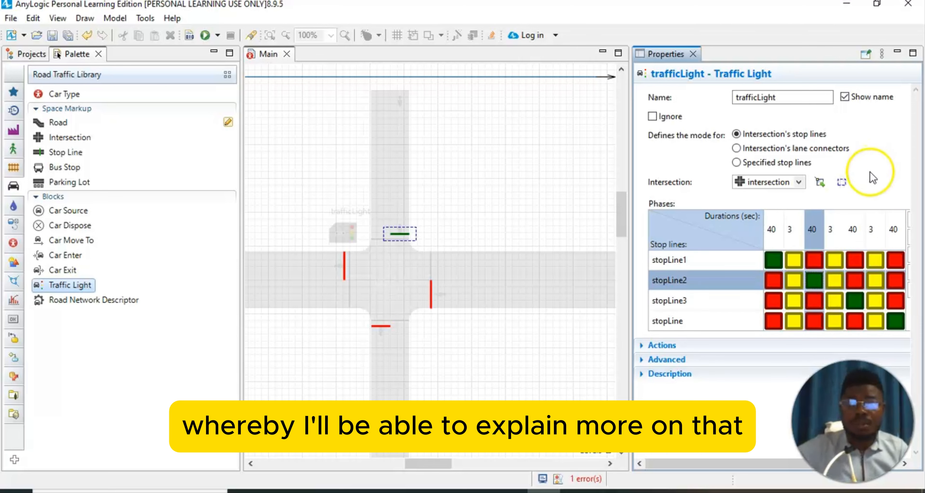
left_click(901, 176)
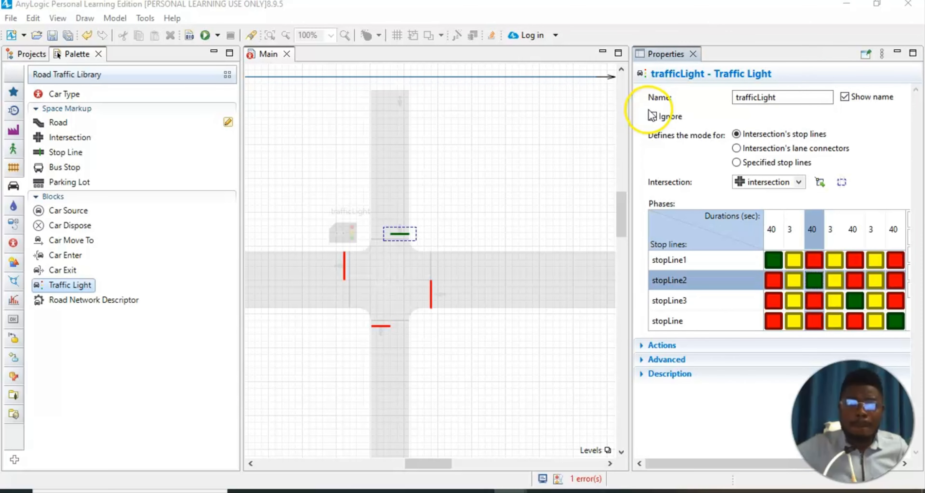
Step: Hide the traffic light's properties and run the simulation, varying its speed to check how cars obey the signal phases
left_click(694, 56)
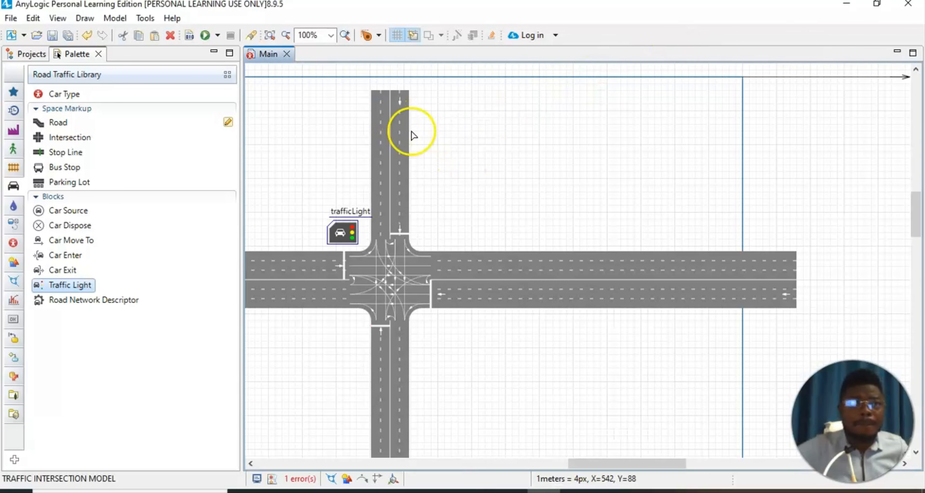
left_click(204, 36)
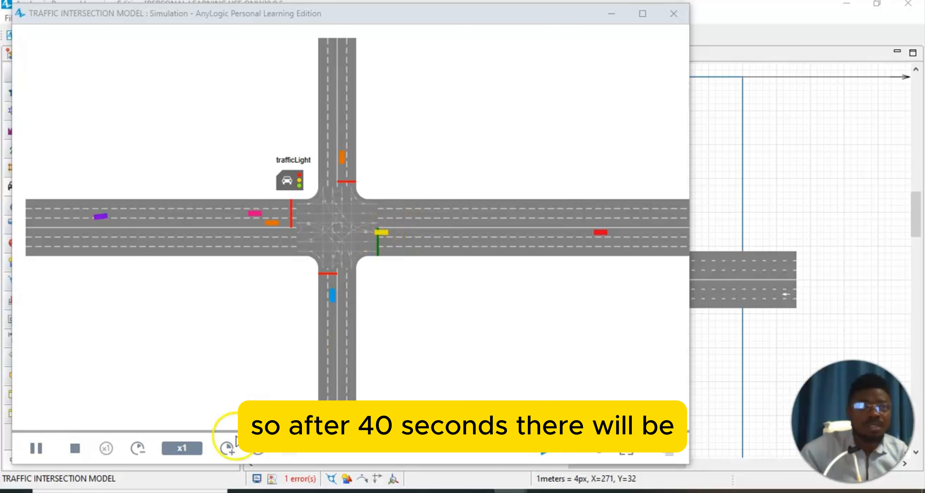
left_click(229, 449)
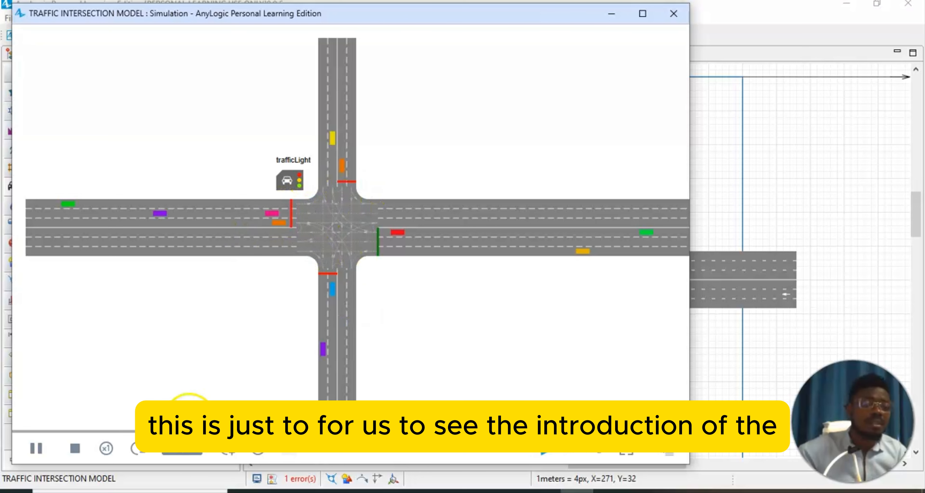
left_click(139, 449)
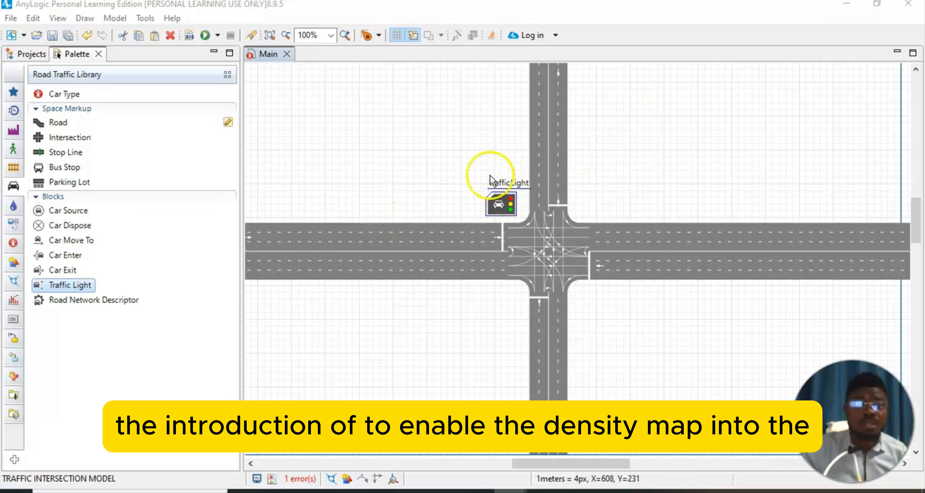
Step: Place a Road Network Descriptor block just above the traffic light block near the intersection, keeping its default name
left_click_drag(87, 308, 307, 217)
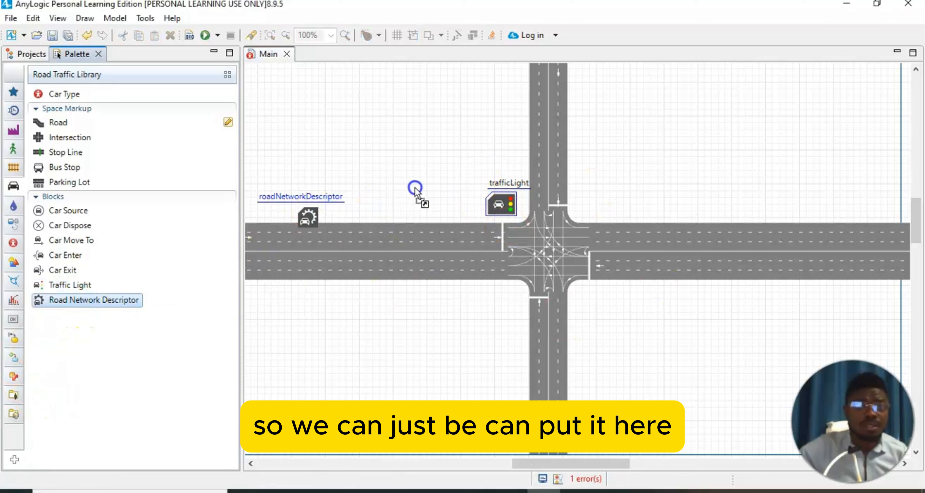
left_click_drag(417, 189, 491, 161)
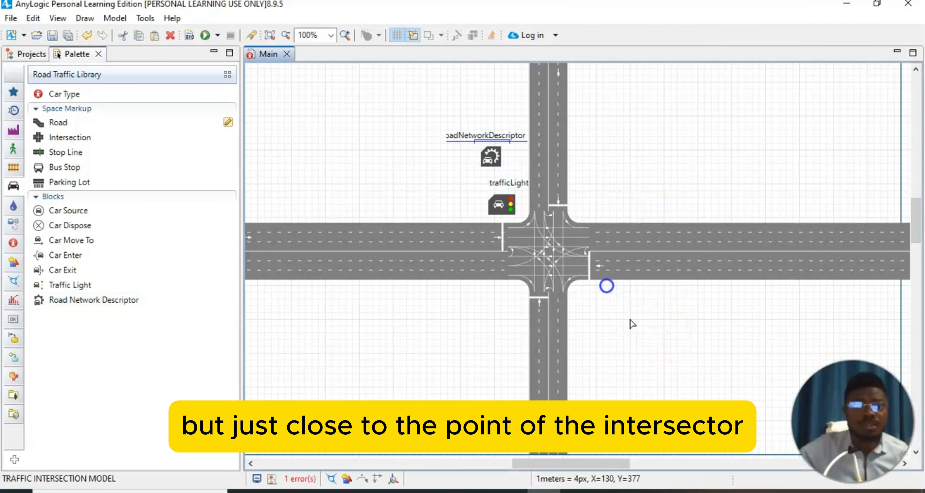
Step: Show the properties of the Road Network Descriptor block and assign roadNetwork as its road network
left_click(486, 161)
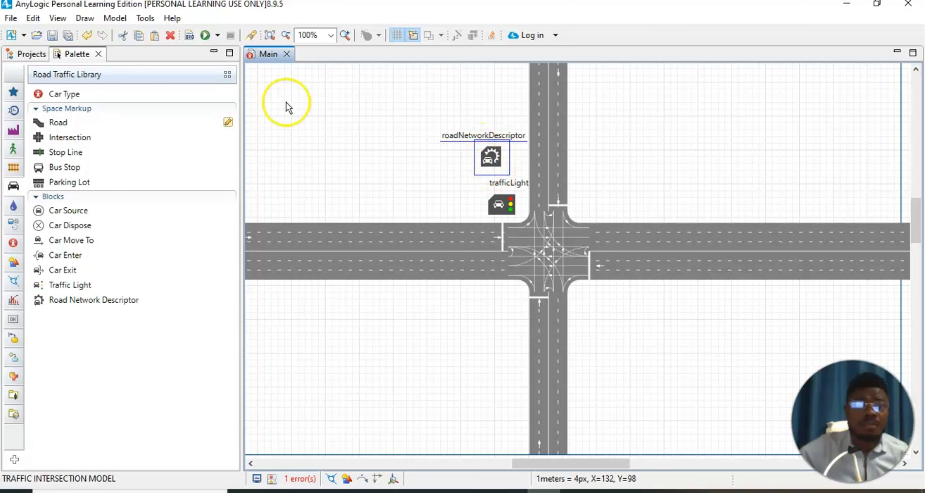
left_click(58, 18)
left_click(81, 63)
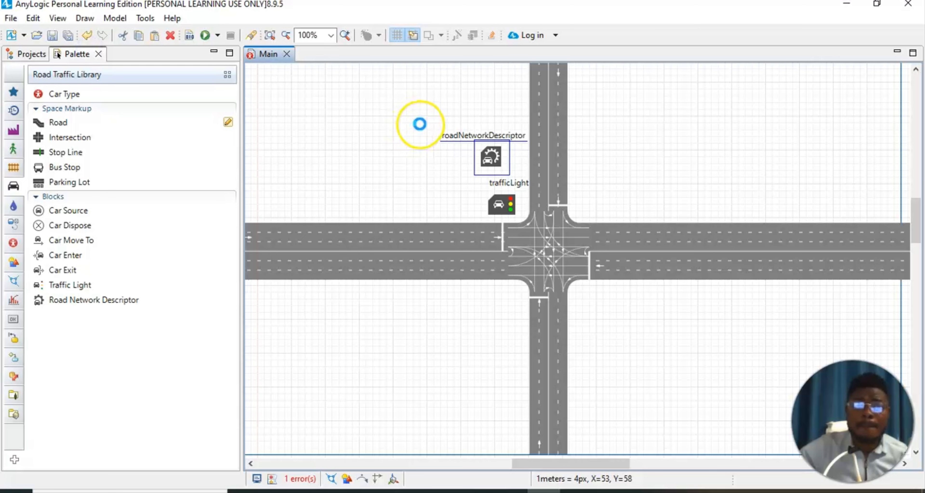
double_click(458, 133)
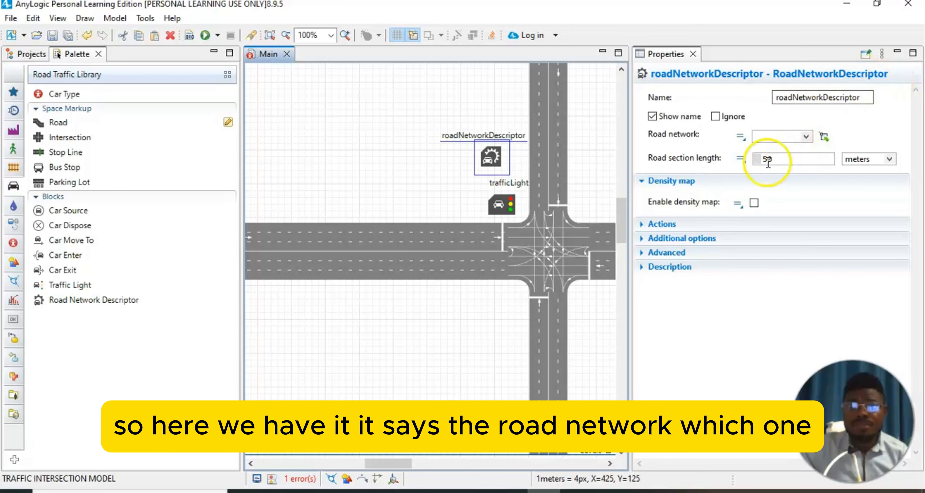
left_click(806, 138)
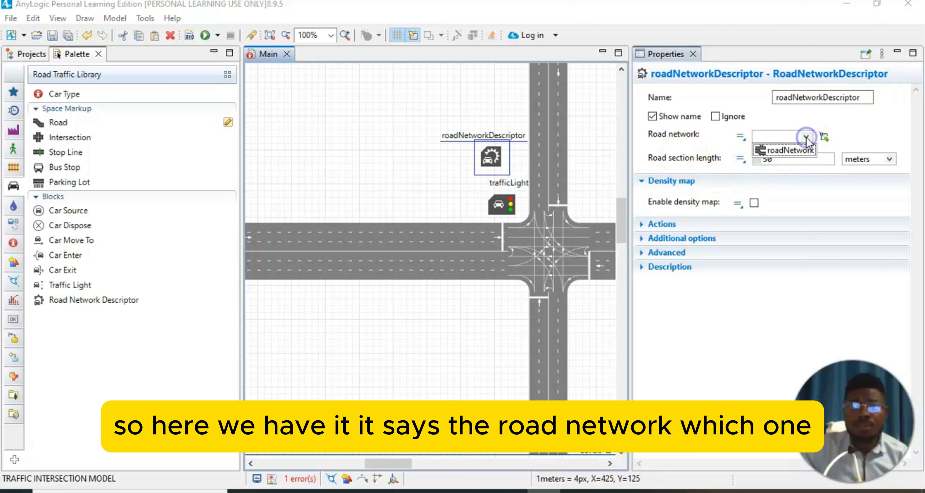
left_click(790, 150)
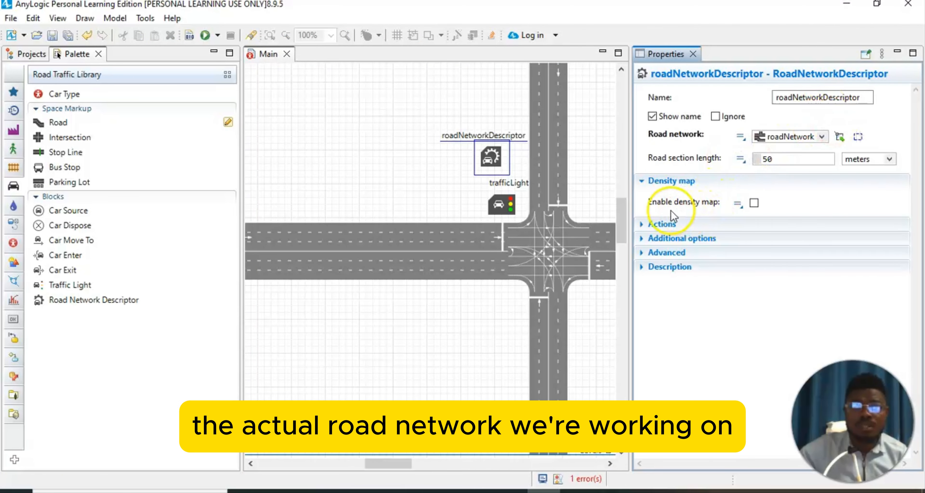
Step: Enable the density map in the road network descriptor, keeping its default speed levels and transparency
left_click(754, 203)
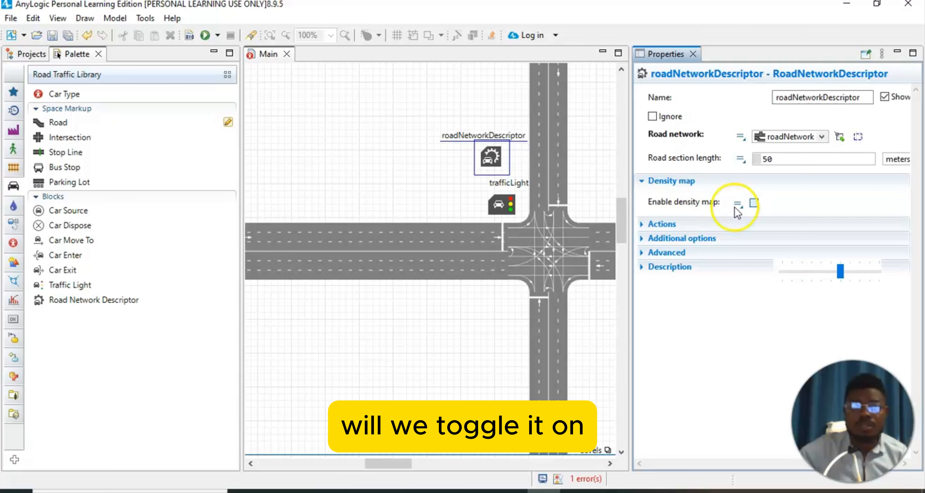
left_click(754, 203)
left_click(733, 116)
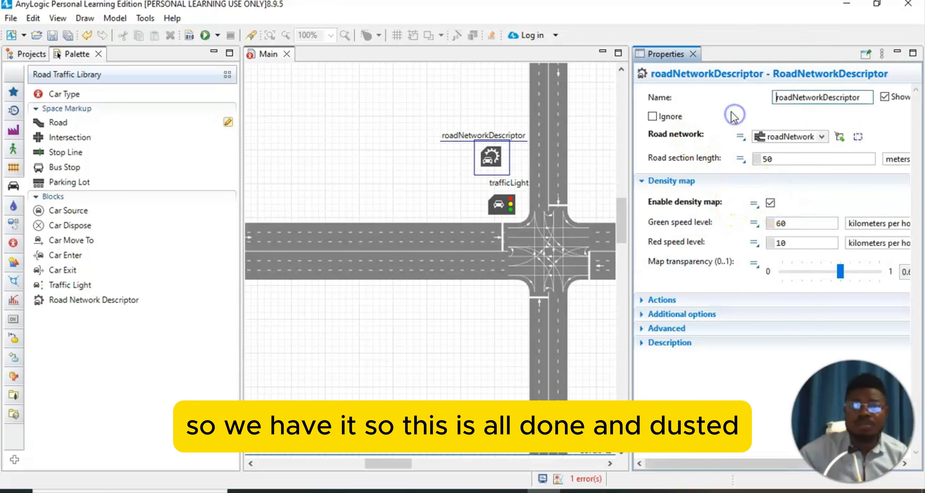
Step: Hide the descriptor's properties and run the simulation at increased speed to examine the density map colours on the roads
left_click(694, 55)
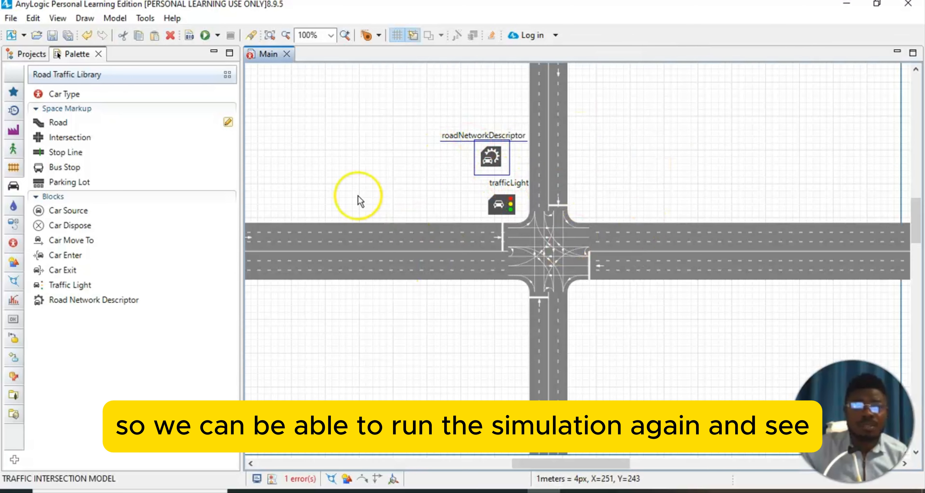
left_click(211, 35)
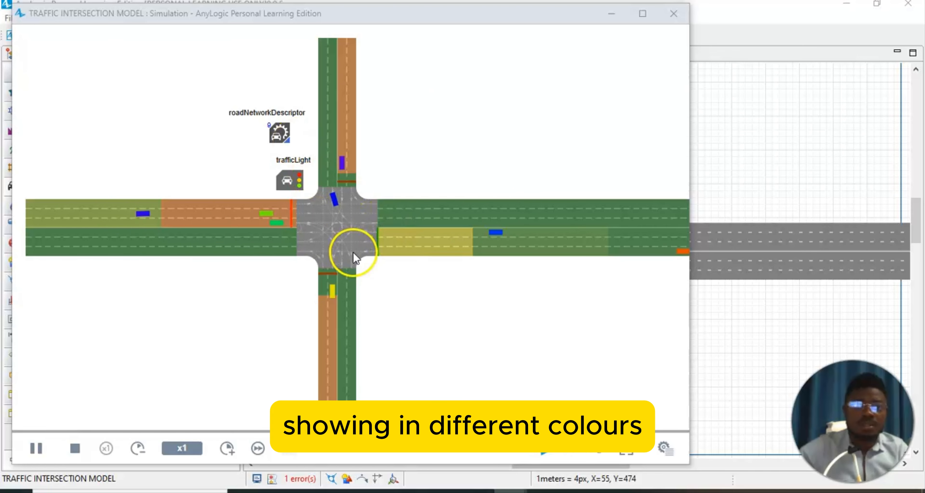
left_click(225, 448)
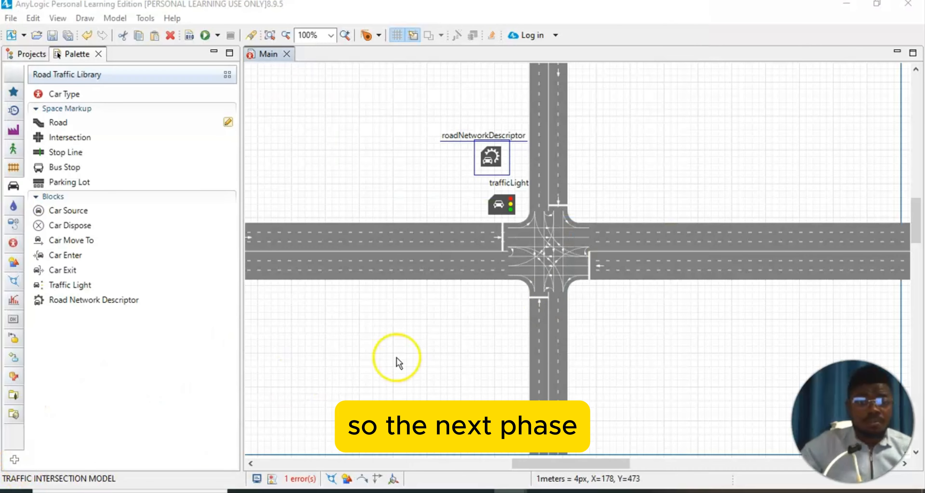
Step: Place a 3D Window on the Main canvas, just below the western arm of the horizontal road
scroll(399, 363, "down", 2)
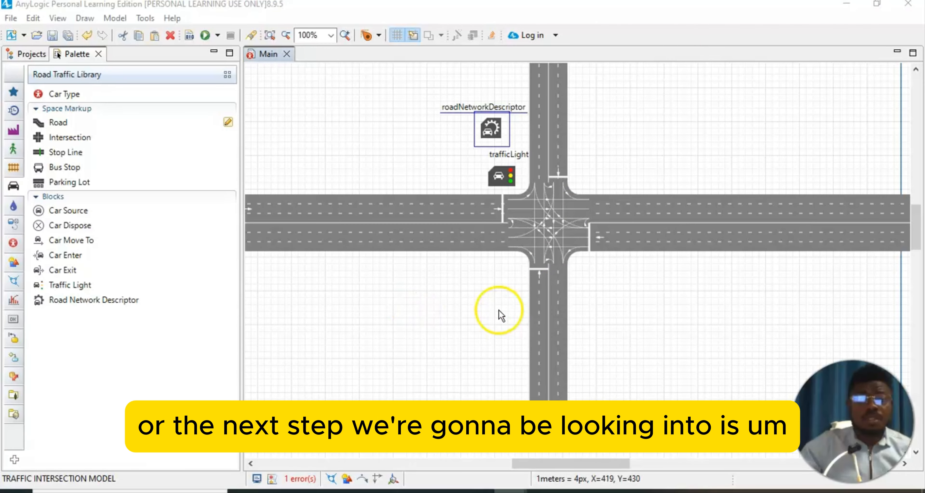
scroll(393, 308, "up", 4)
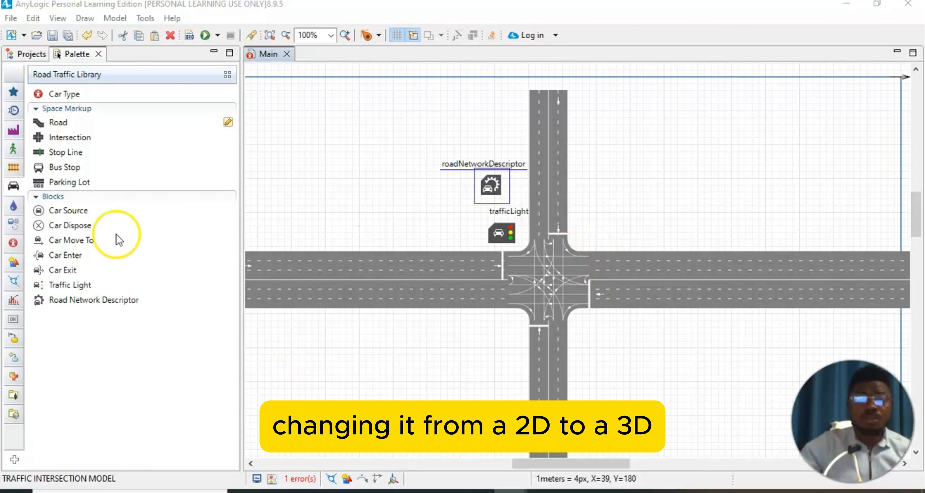
left_click_drag(561, 472, 510, 469)
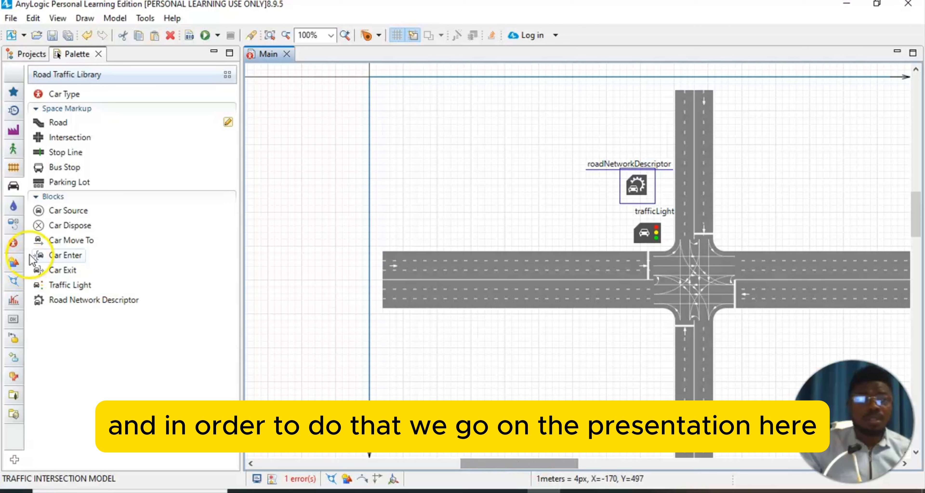
left_click(14, 265)
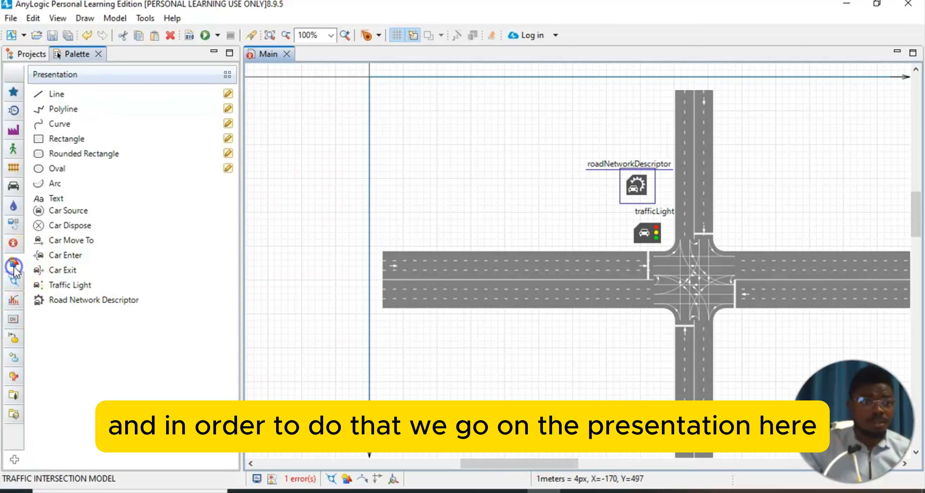
left_click(69, 302)
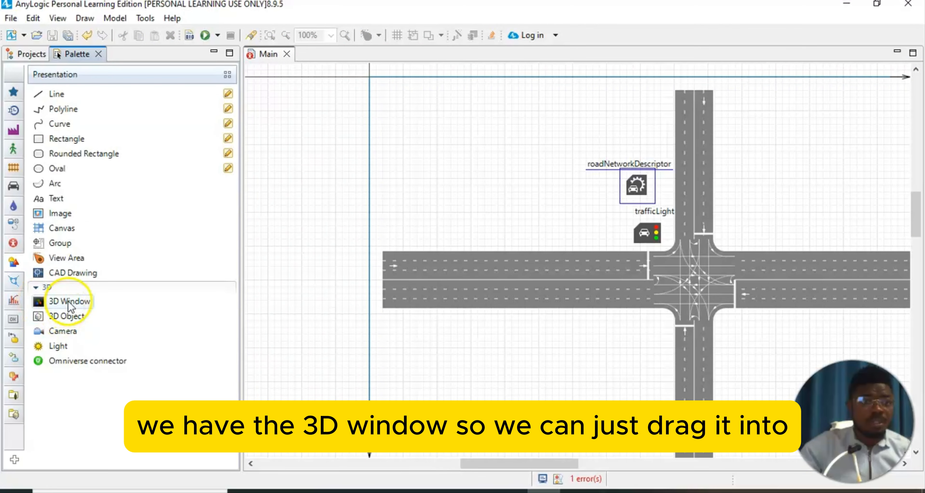
left_click_drag(67, 305, 347, 339)
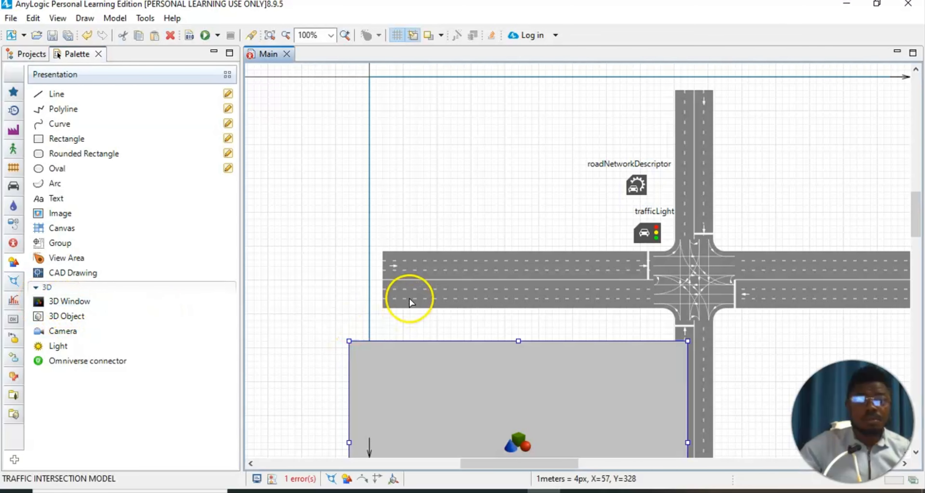
Step: Widen the 3D window to 580 by 300 and shift it up and west against the horizontal road
scroll(413, 309, "down", 5)
scroll(419, 339, "down", 1)
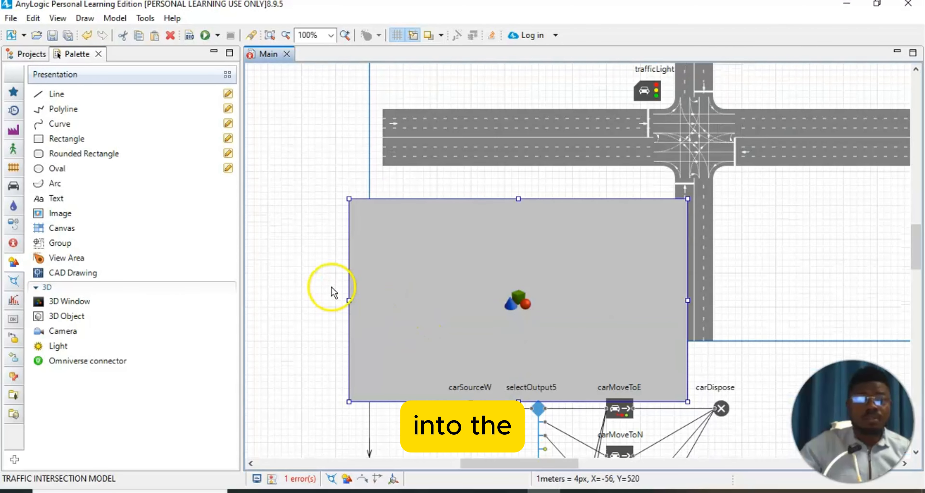
left_click_drag(348, 300, 294, 288)
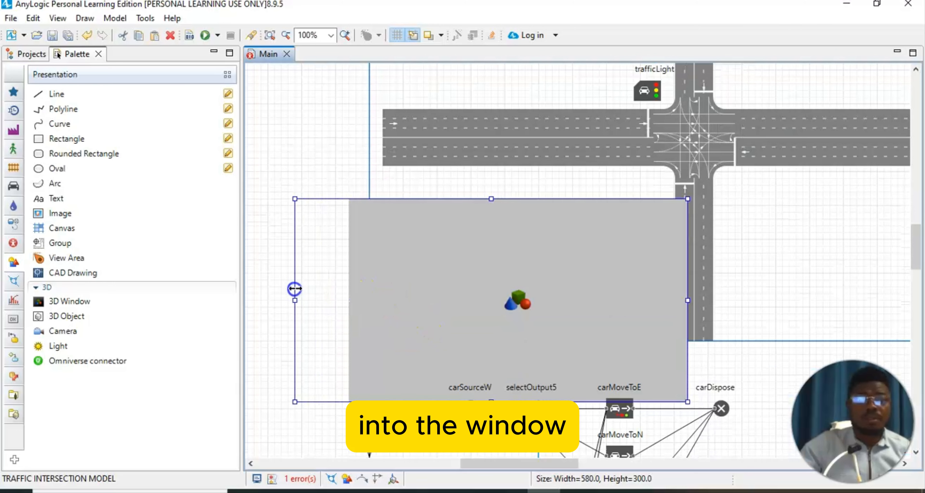
left_click_drag(425, 252, 392, 230)
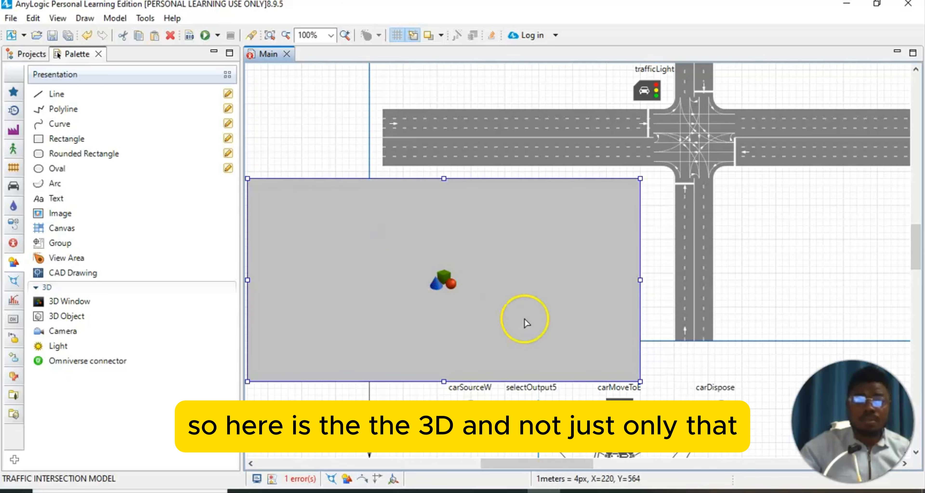
left_click_drag(514, 296, 513, 286)
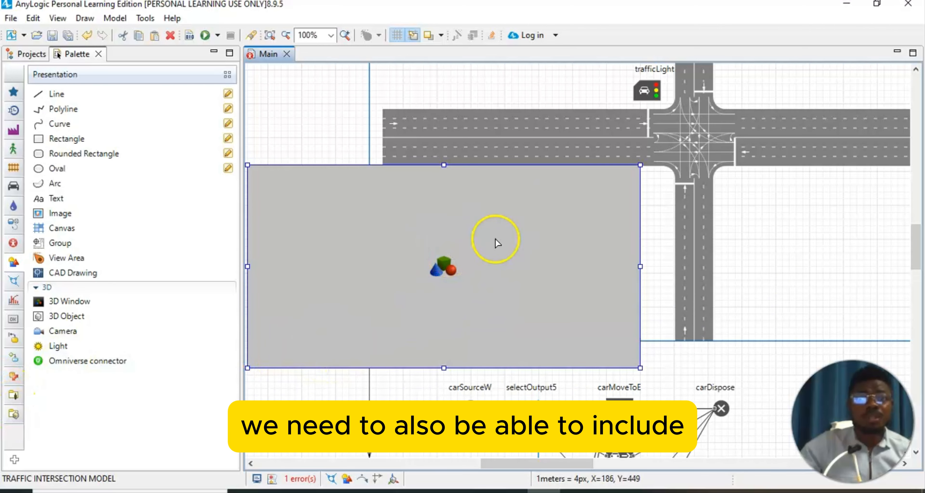
Step: Move the 3D window into the empty area west of the vertical axis, beside the western end of the road
scroll(678, 276, "up", 5)
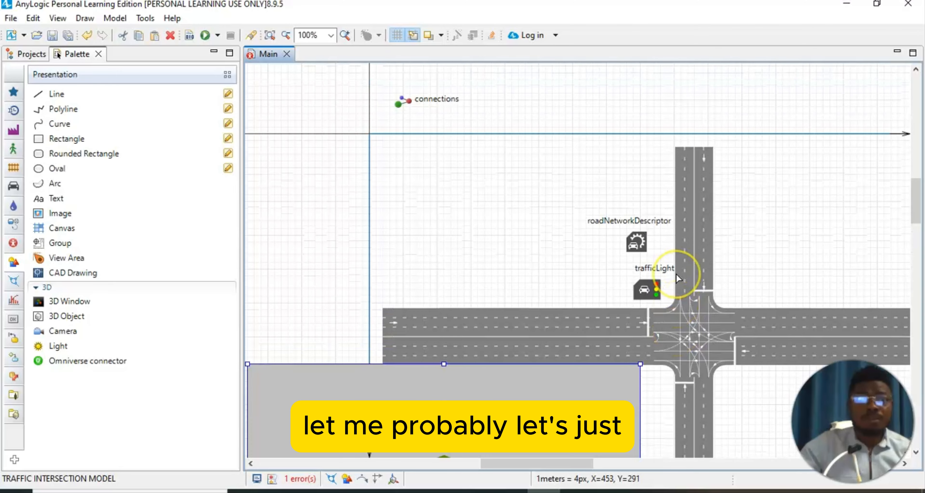
scroll(677, 274, "up", 2)
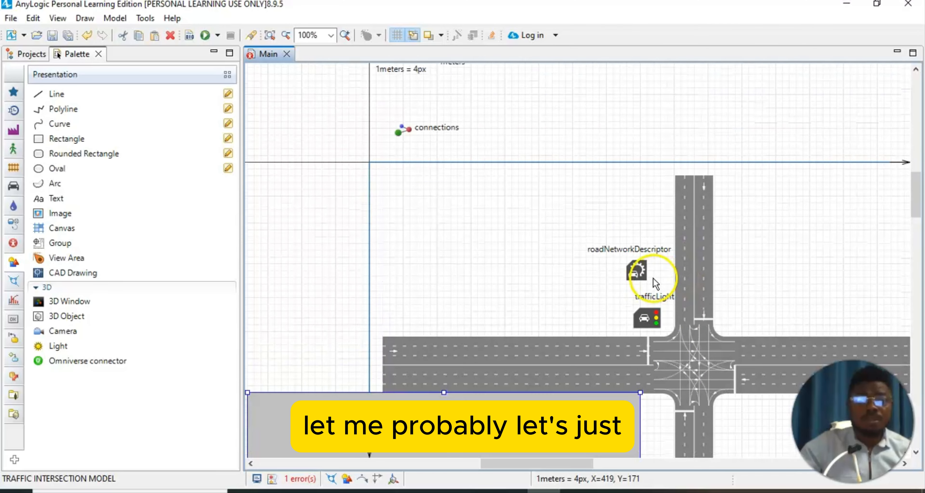
left_click_drag(550, 463, 445, 474)
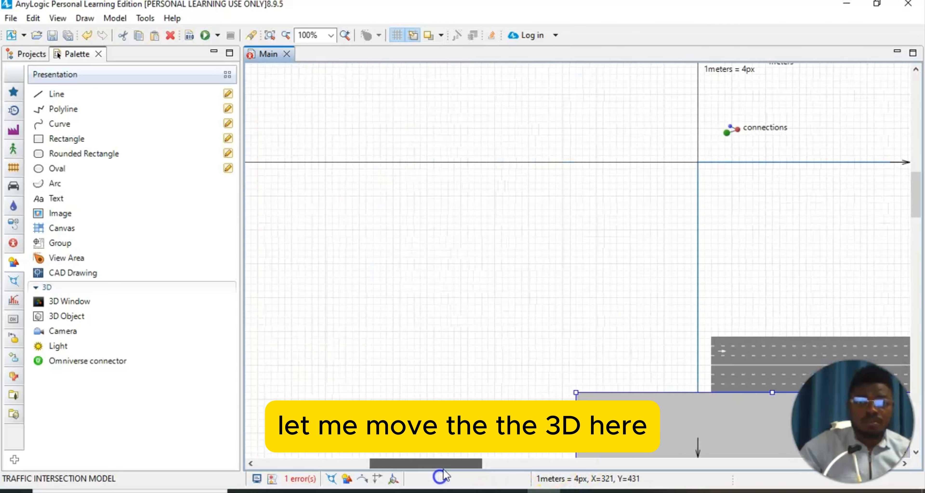
left_click_drag(703, 419, 432, 229)
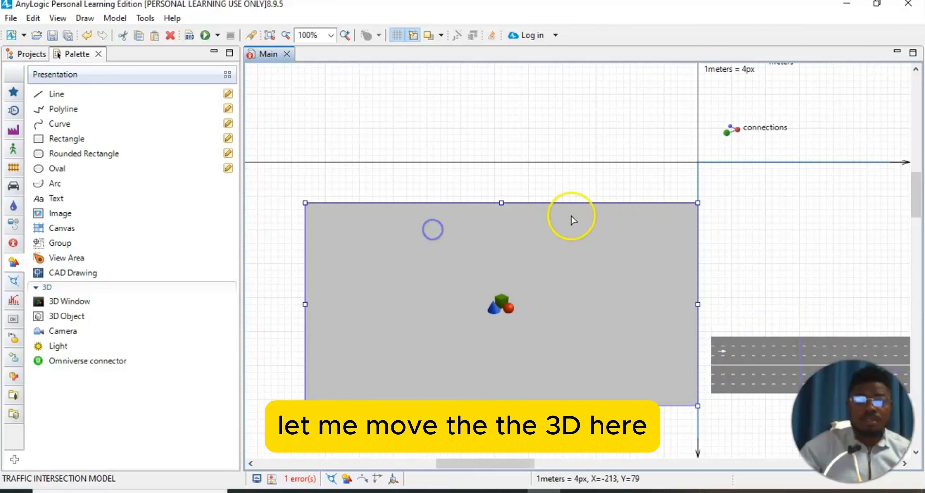
scroll(668, 234, "down", 8)
scroll(653, 277, "up", 6)
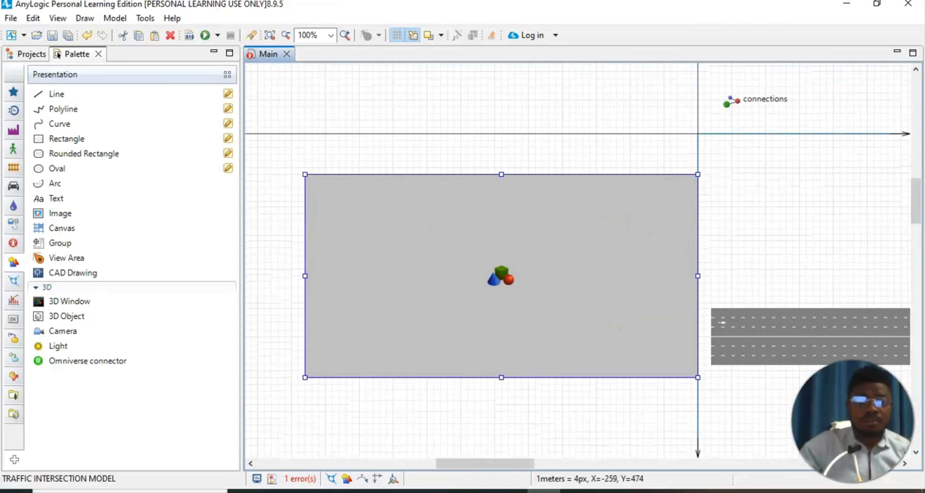
Step: Add an Auto Service building from the 3D objects above the road's western arm, resizing it to match the agent's scale
left_click_drag(490, 463, 498, 463)
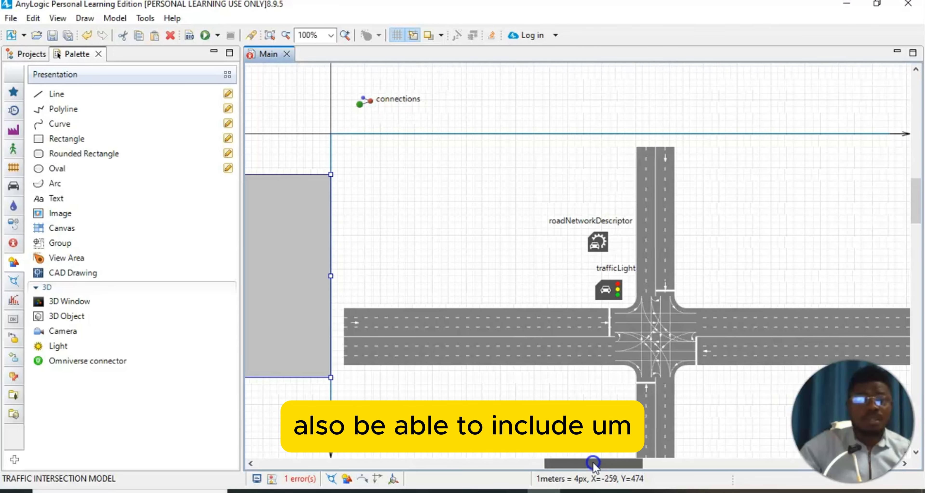
left_click_drag(593, 463, 596, 463)
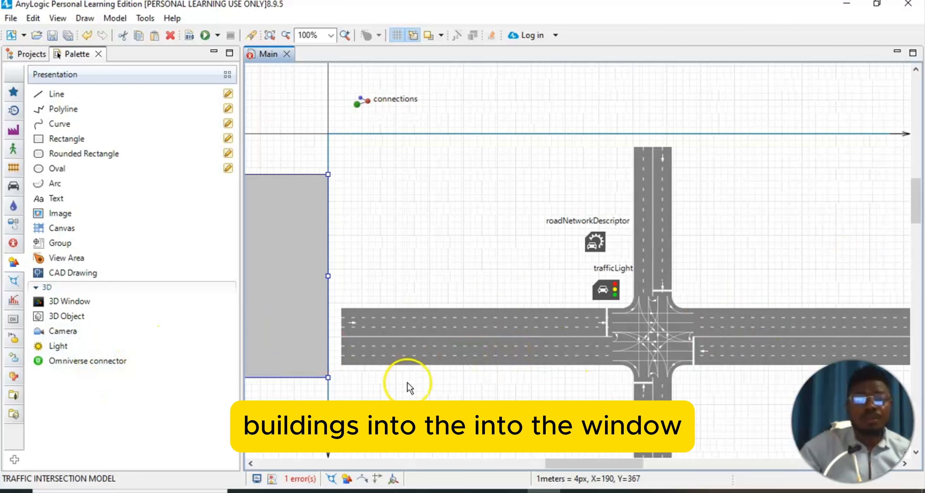
scroll(700, 300, "down", 2)
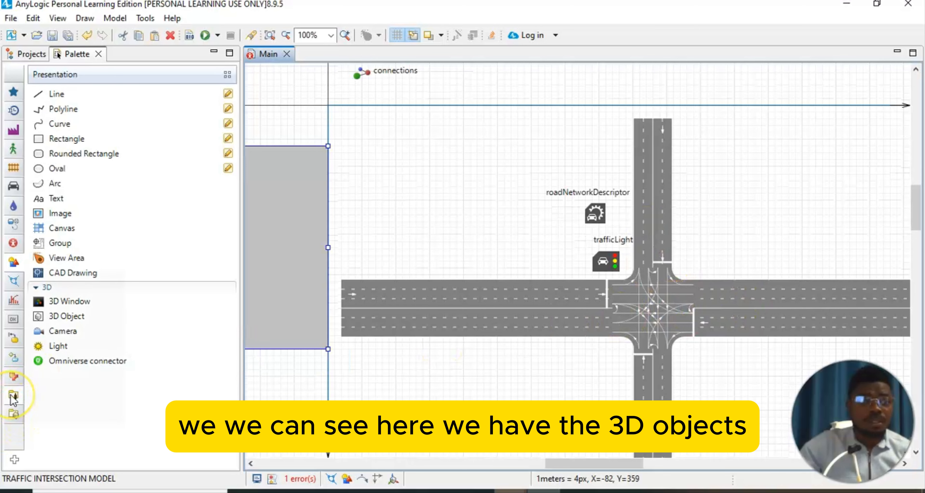
mouse_move(13, 397)
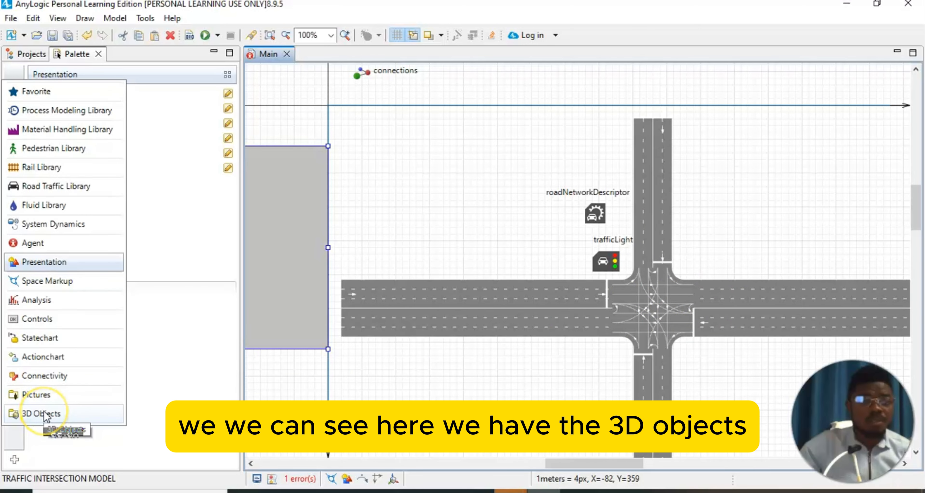
left_click(44, 413)
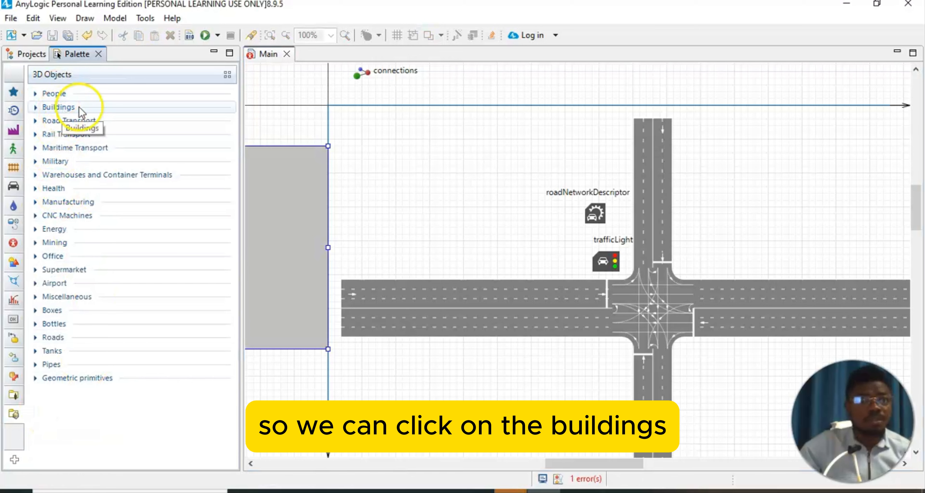
left_click(63, 108)
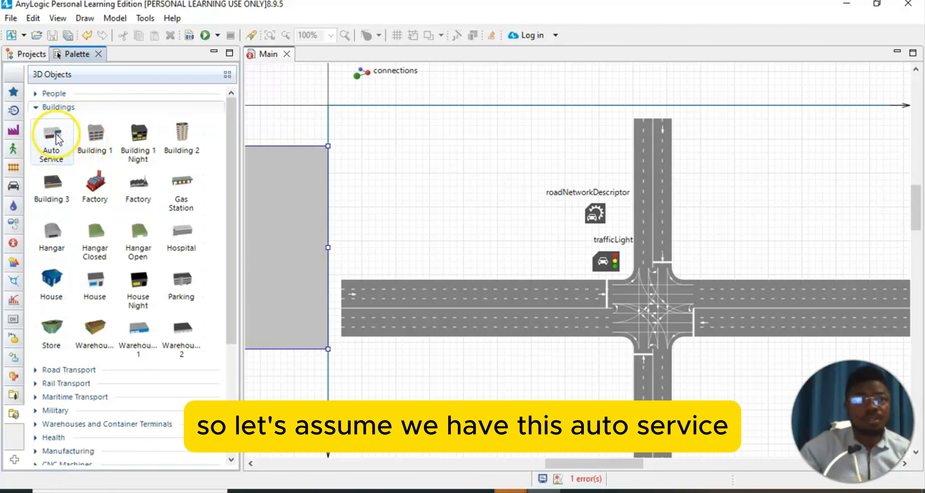
left_click(53, 143)
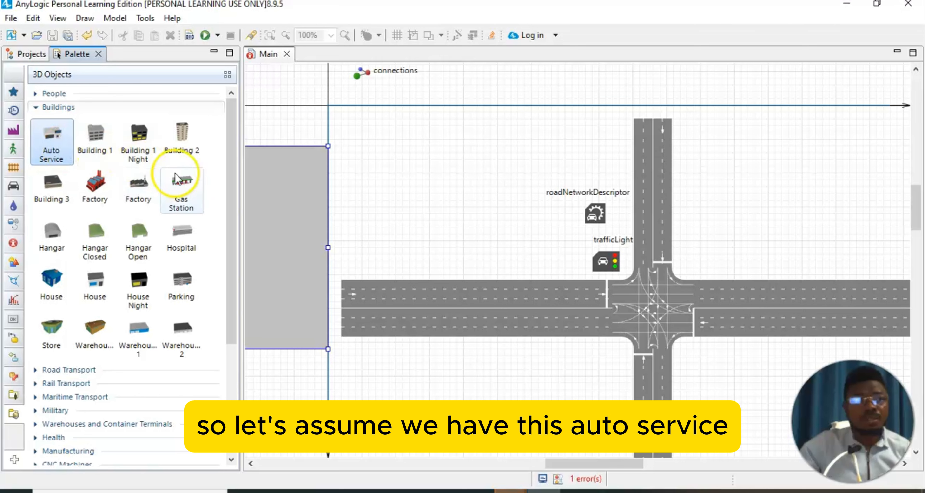
left_click_drag(51, 136, 271, 193)
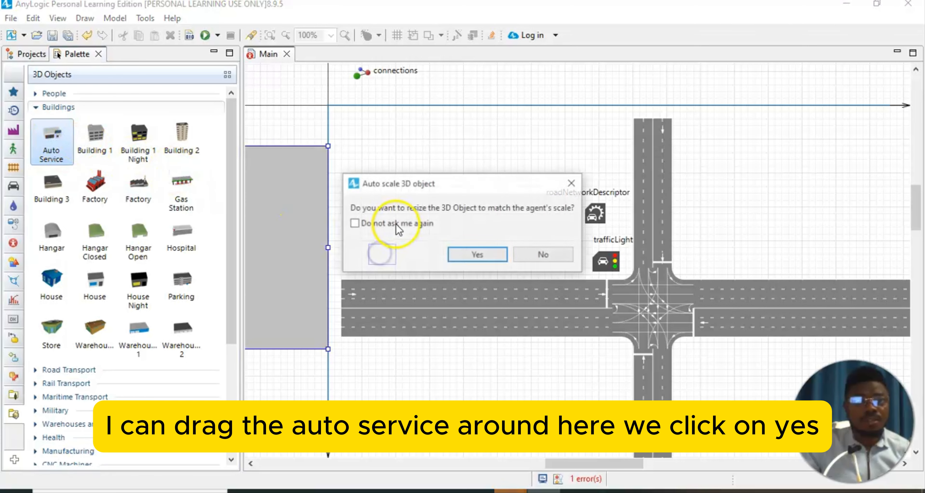
left_click(462, 252)
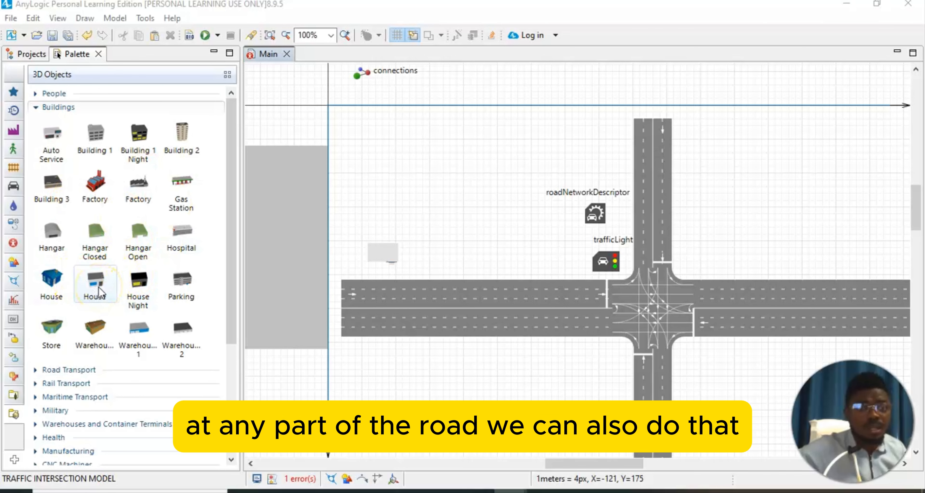
Step: Add the grey House from the 3D buildings below the road's western arm, resizing it to match the agent's scale
left_click_drag(101, 292, 342, 381)
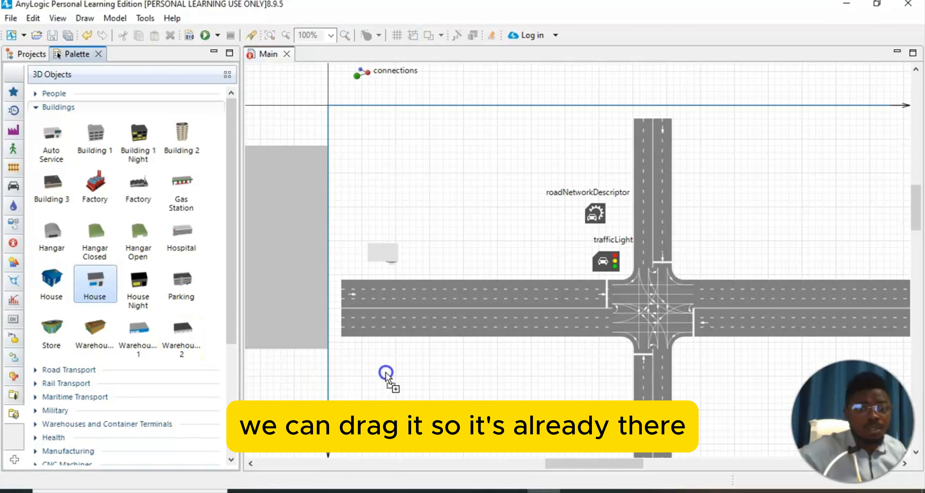
left_click_drag(395, 368, 396, 369)
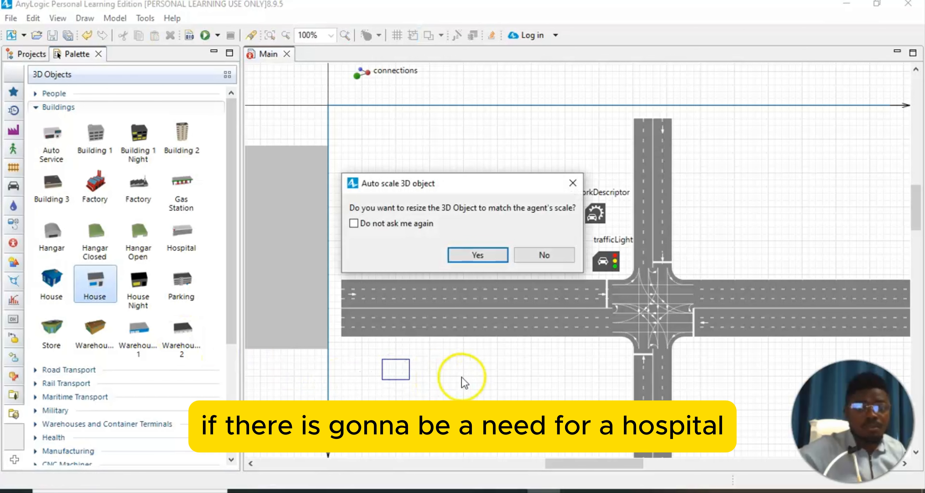
left_click(483, 253)
Step: Add a Hospital, auto-scaled to the agent, beside the southern road arm and shift it east clear of the road
left_click_drag(181, 235, 706, 442)
left_click(496, 254)
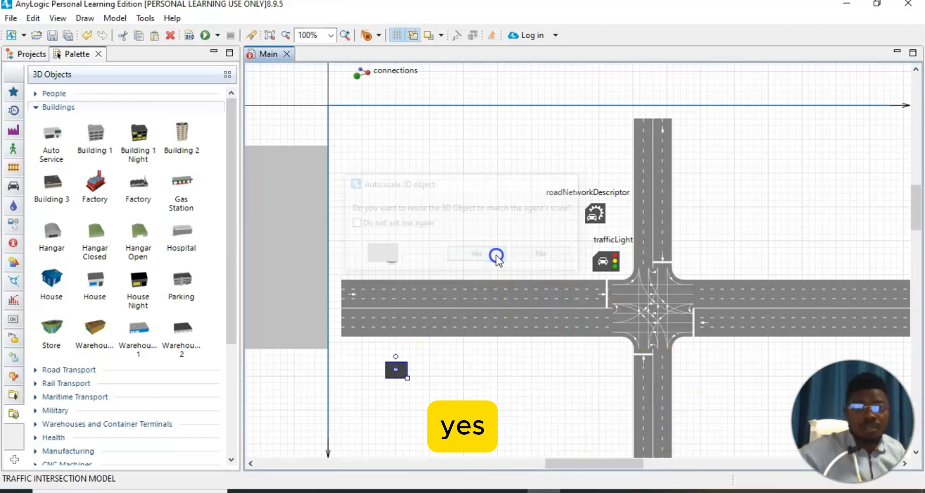
scroll(743, 282, "down", 5)
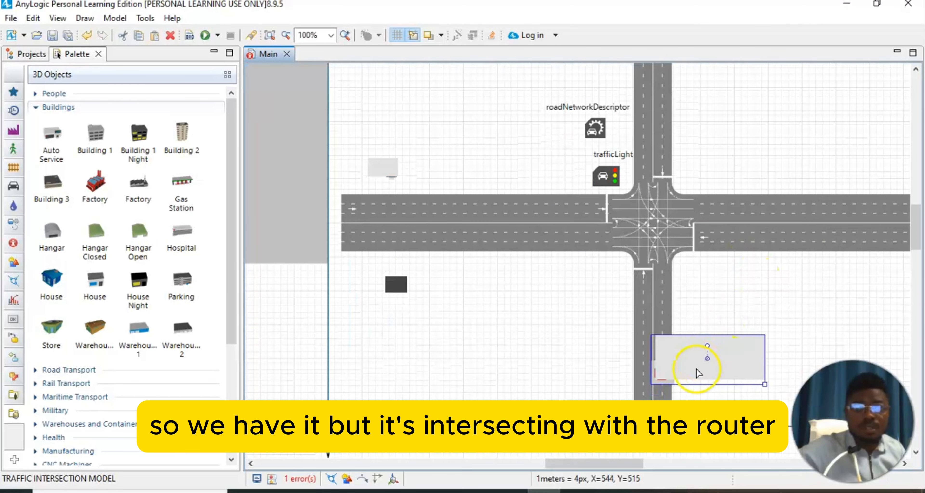
left_click_drag(696, 372, 727, 370)
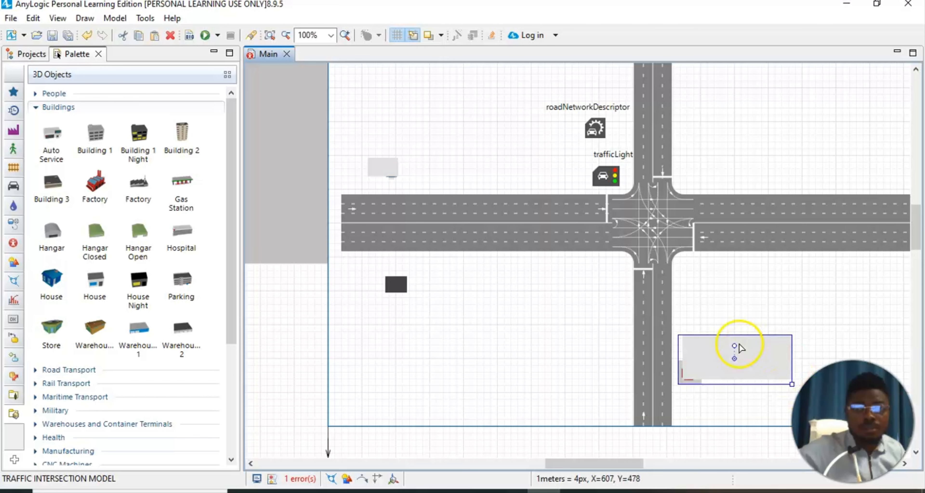
Step: Rotate the hospital to a slight tilt and enlarge it in the area southeast of the intersection
left_click_drag(734, 345, 758, 361)
left_click(811, 328)
left_click(728, 341)
left_click_drag(720, 330, 716, 341)
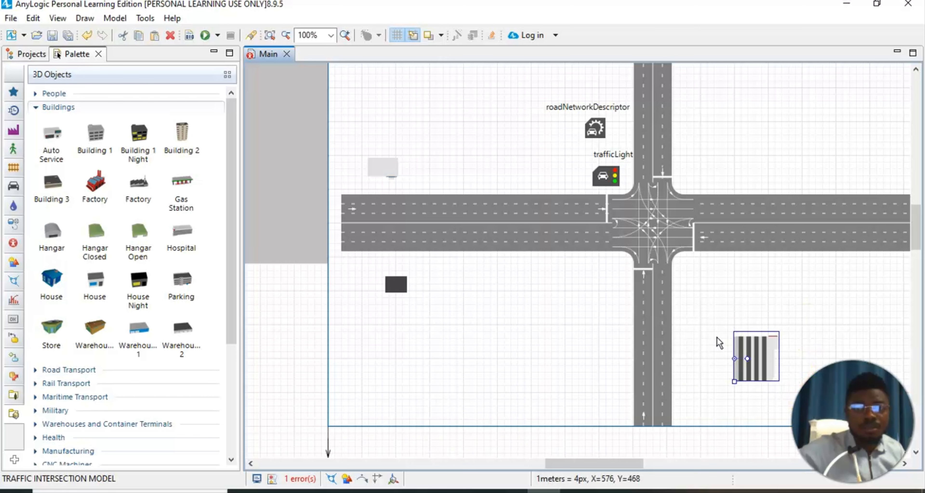
left_click(821, 325)
left_click(739, 347)
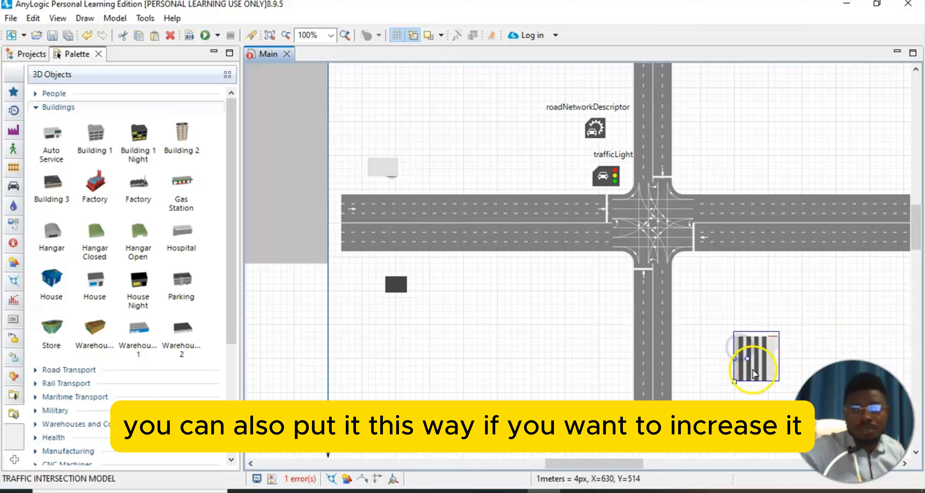
mouse_move(734, 380)
left_mouse_down()
mouse_move(717, 398)
mouse_move(742, 393)
mouse_move(751, 375)
mouse_move(729, 365)
mouse_move(744, 341)
mouse_move(750, 372)
left_mouse_up()
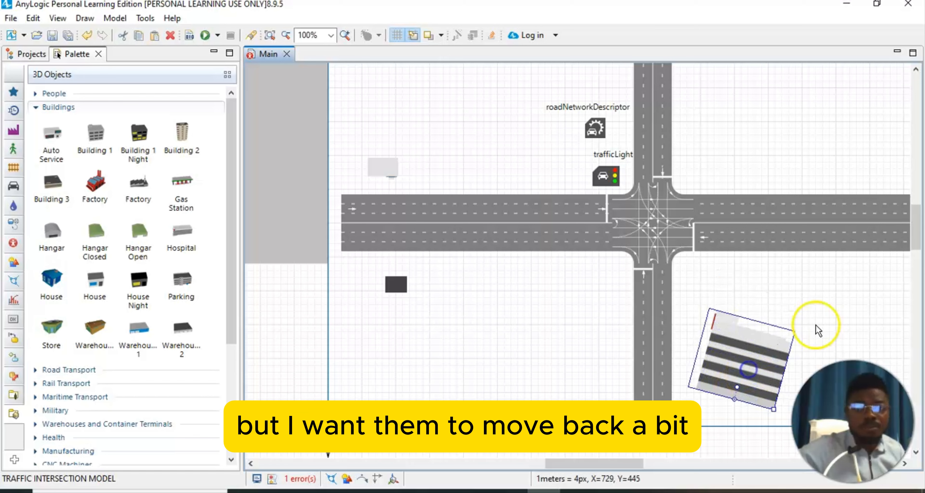
left_click(830, 318)
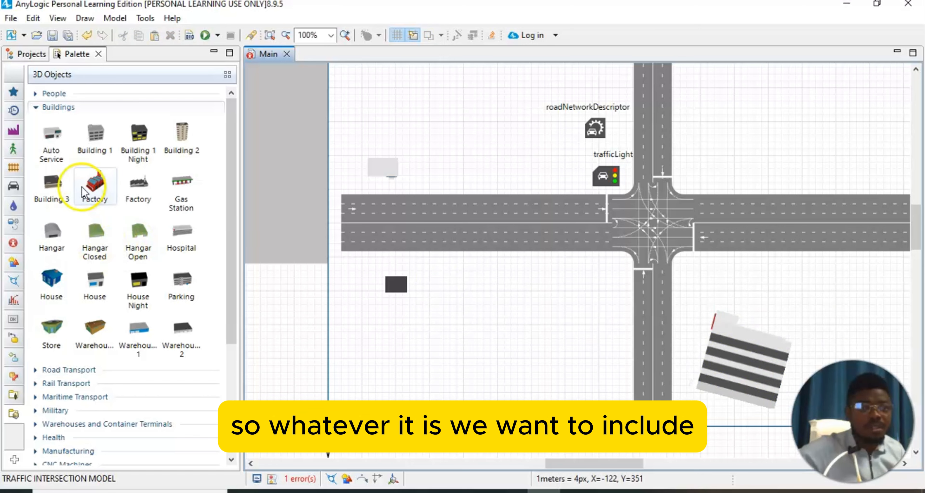
Step: Add the red Factory southwest of the intersection, below the western road arm, resizing it to match the agent's scale
left_click_drag(94, 184, 479, 259)
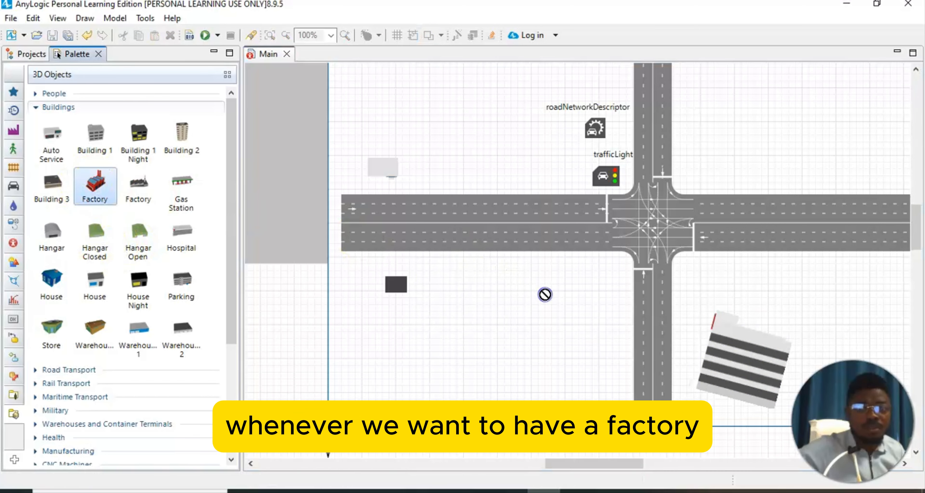
left_click_drag(544, 294, 558, 301)
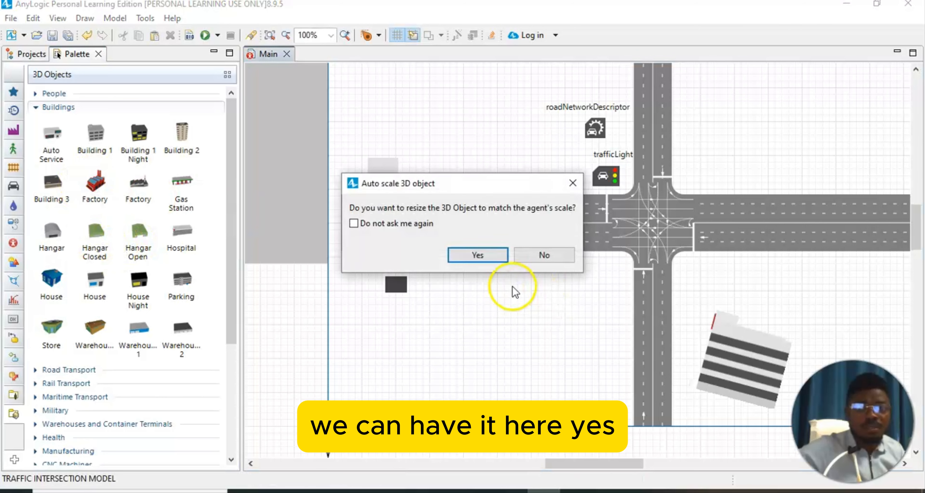
left_click(491, 255)
left_click(464, 325)
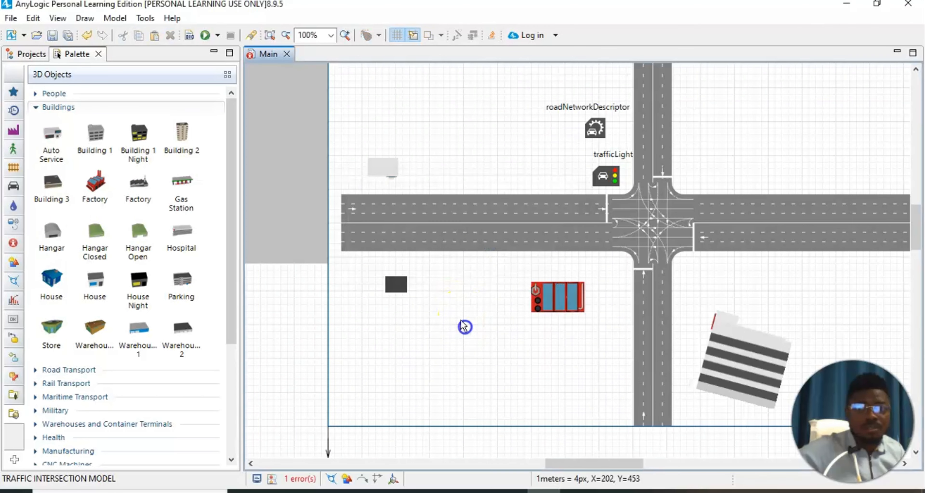
Step: Add Building 2 northeast of the intersection, near the northern road arm, resizing it to match the agent's scale
left_click_drag(176, 154, 470, 160)
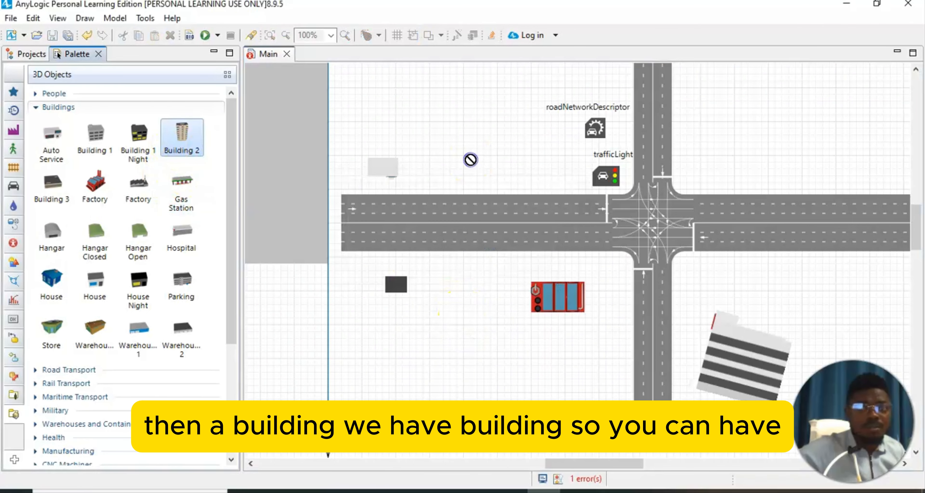
left_click_drag(724, 130, 722, 130)
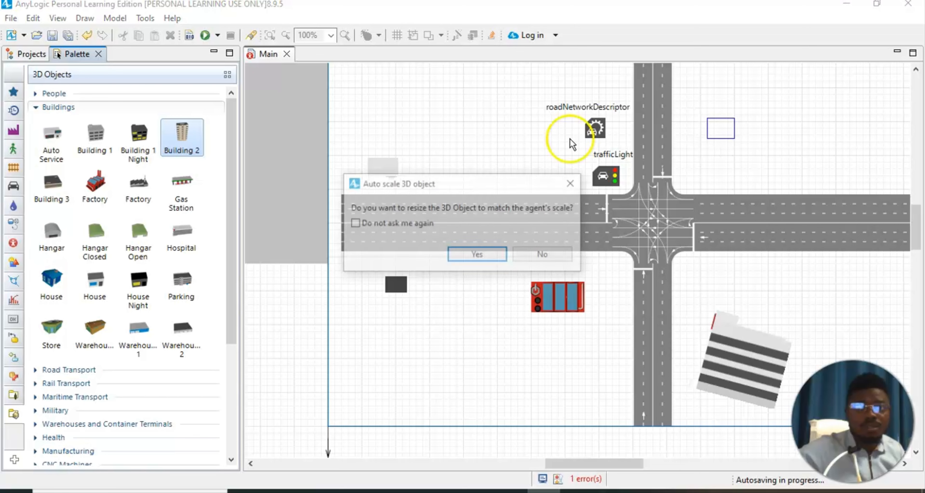
left_click(478, 252)
Step: Add Building 1 Night farther east above the eastern road arm, resizing it to match the agent's scale
left_click_drag(142, 144, 798, 169)
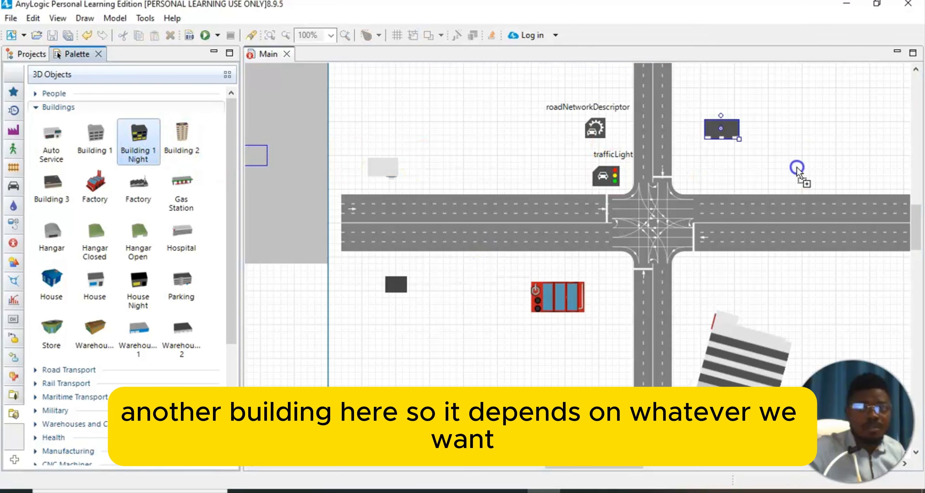
left_click_drag(846, 123, 846, 123)
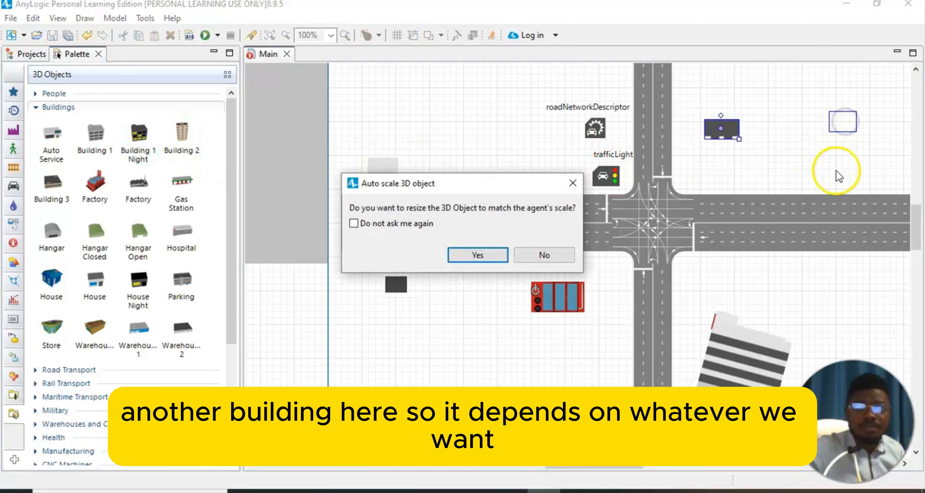
left_click(477, 255)
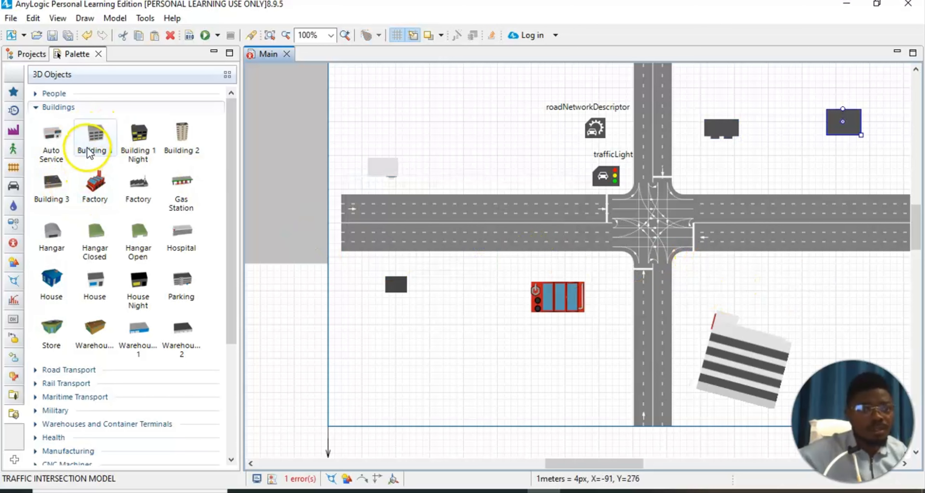
Step: Add Building 1 above the western road arm, east of the Auto Service, resizing it to match the agent's scale
left_click_drag(93, 146, 475, 136)
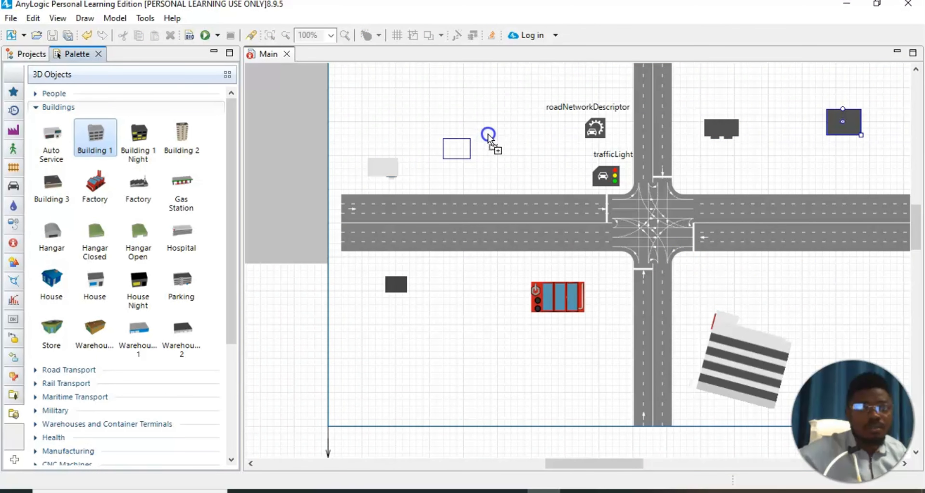
left_click_drag(481, 146, 483, 148)
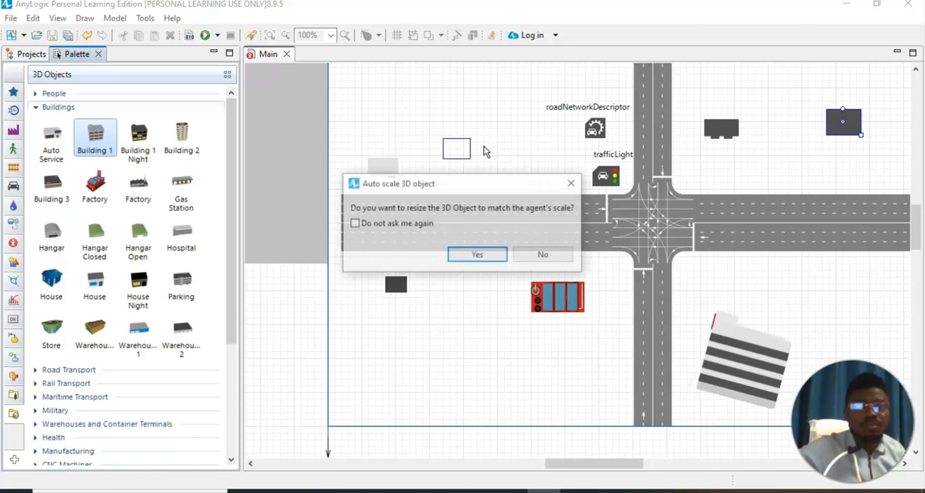
left_click(474, 253)
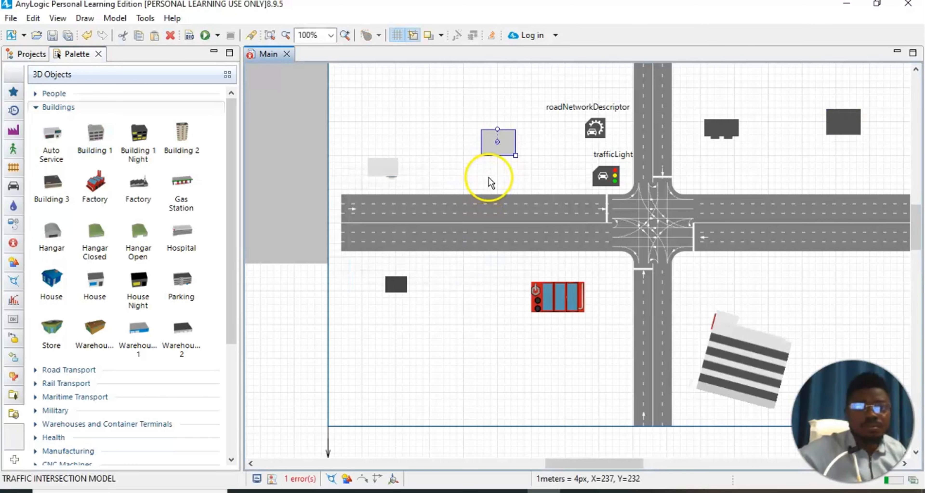
Step: Rotate Building 1 a quarter turn and move it closer to the western road arm
left_click(521, 159)
double_click(504, 147)
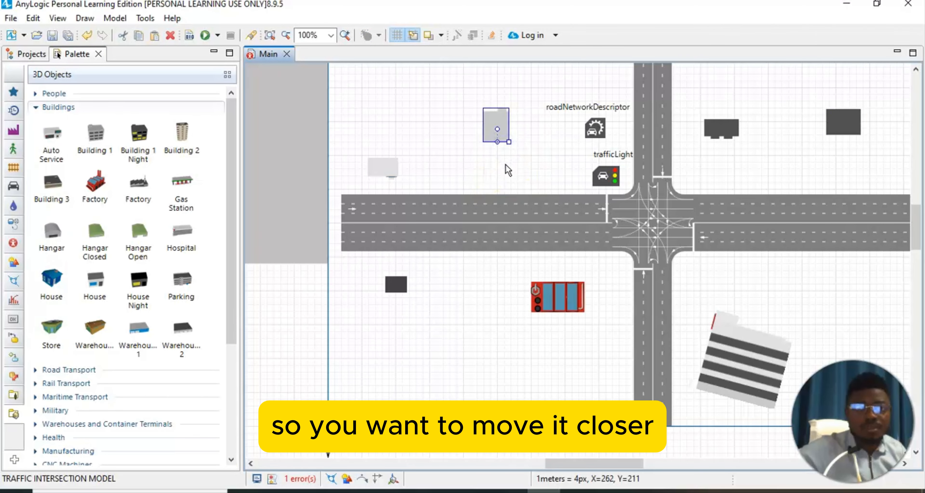
left_click_drag(504, 122, 509, 149)
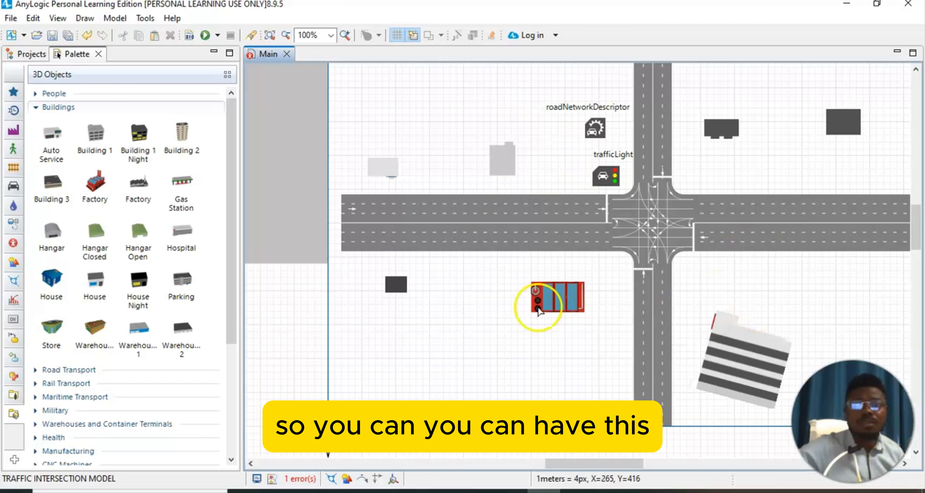
Step: Add Building 3 below the eastern road arm, northeast of the hospital, resizing it to match the agent's scale
left_click(56, 189)
left_click_drag(58, 191, 837, 282)
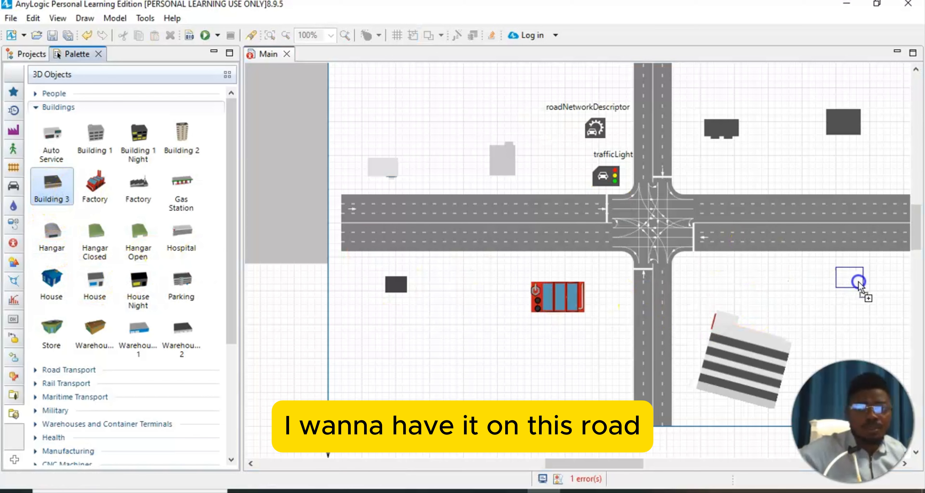
left_click_drag(644, 347, 645, 346)
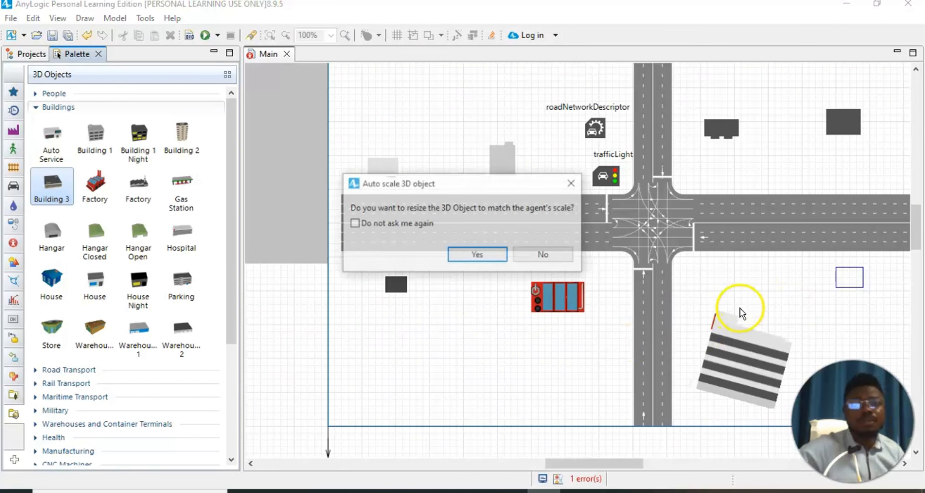
left_click(499, 258)
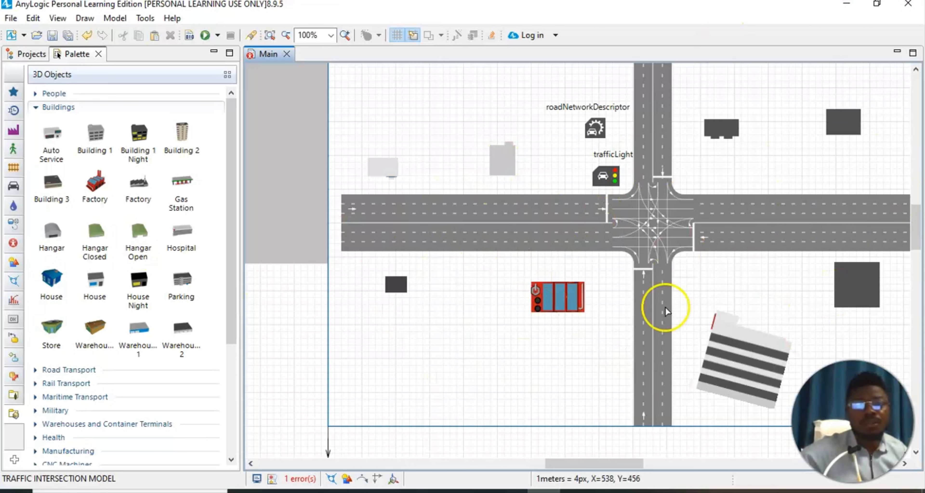
left_click(283, 389)
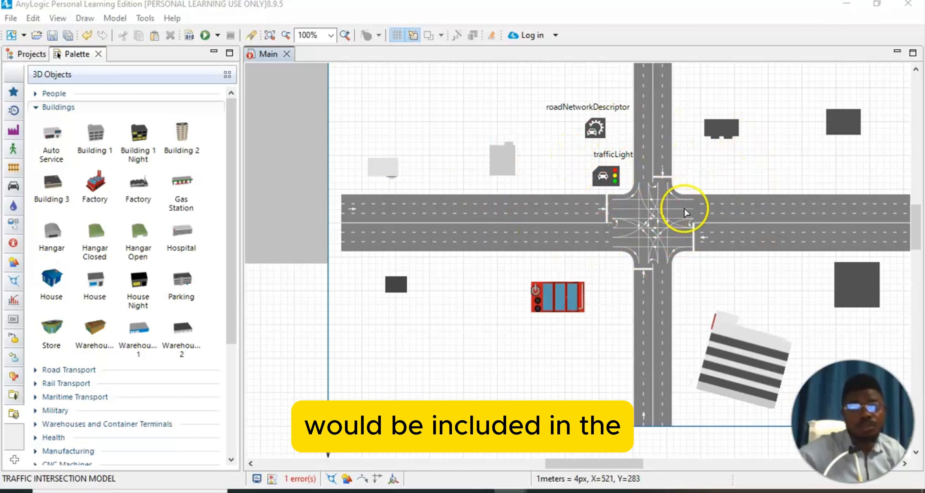
Step: Run the traffic intersection simulation and look over the roads, the added buildings and the car flowchart in 2D
left_click(207, 35)
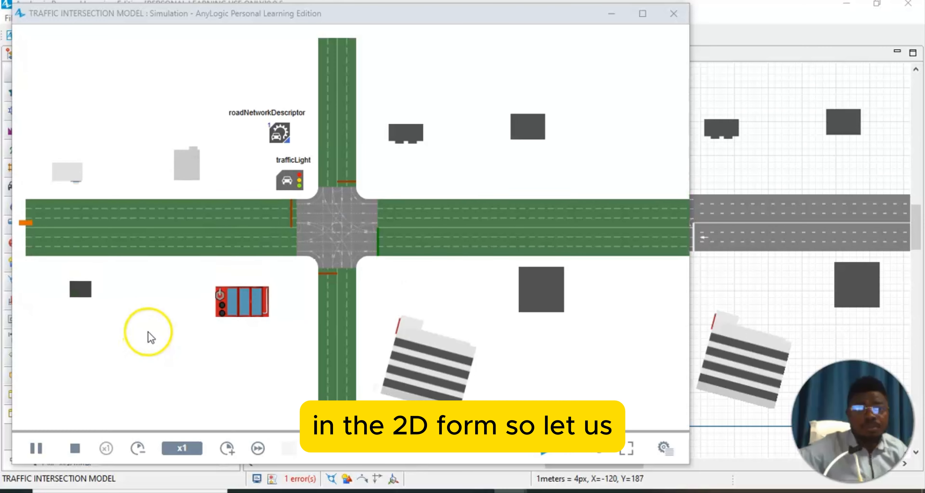
scroll(155, 330, "up", 5)
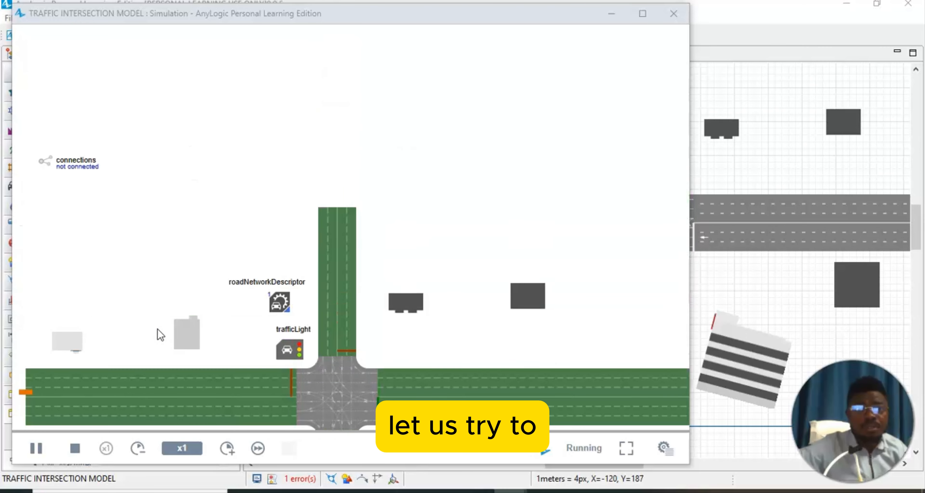
scroll(157, 329, "up", 4)
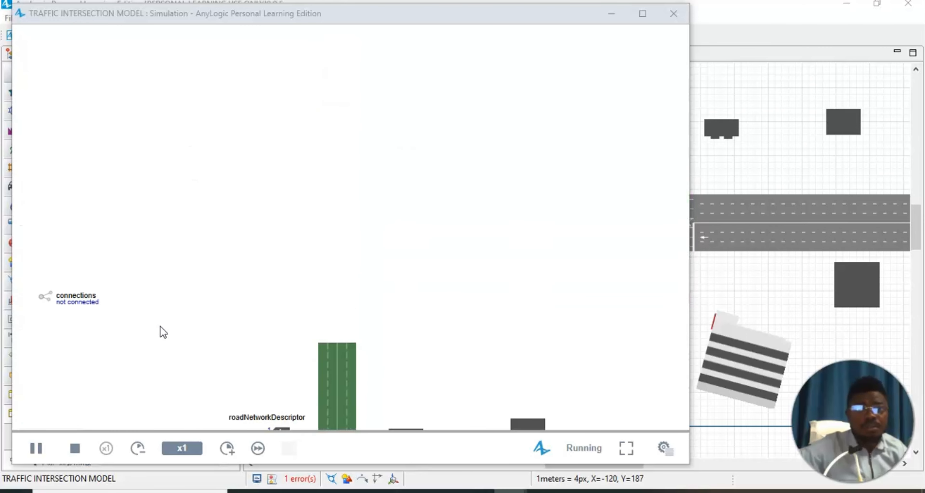
scroll(160, 326, "up", 3)
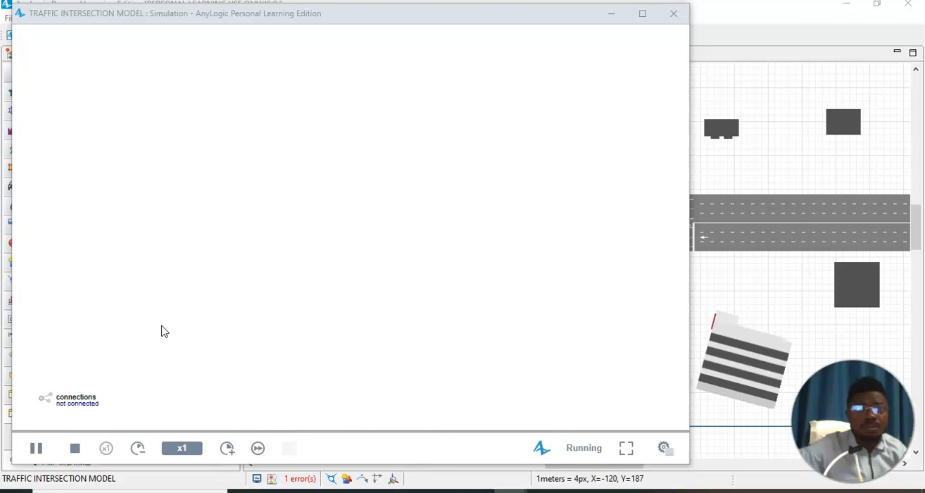
scroll(189, 298, "down", 5)
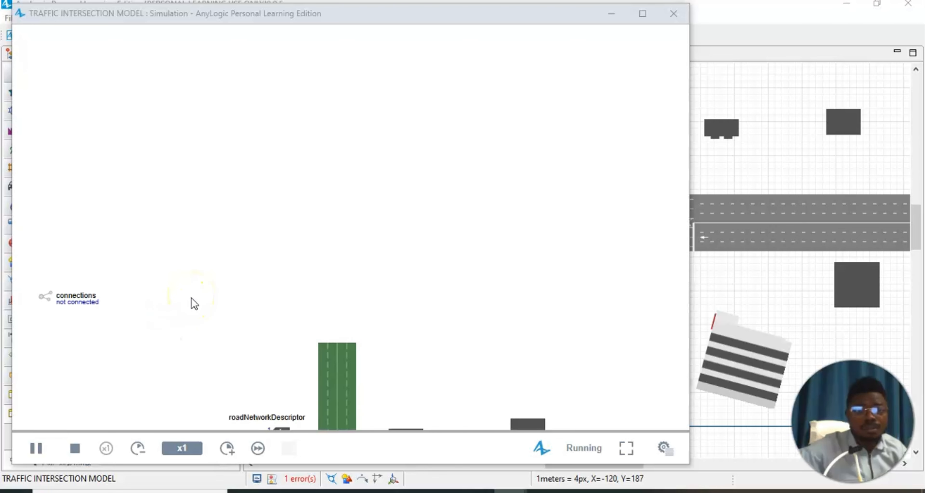
scroll(193, 306, "down", 6)
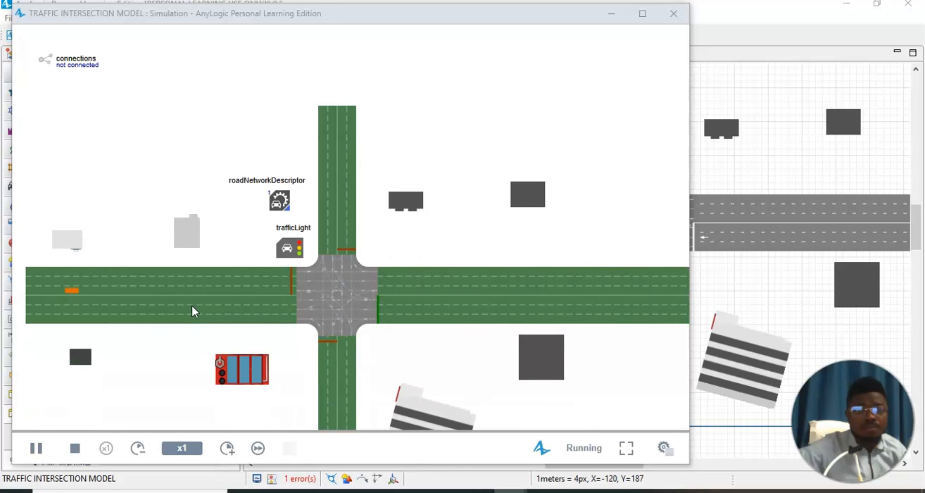
scroll(192, 308, "down", 15)
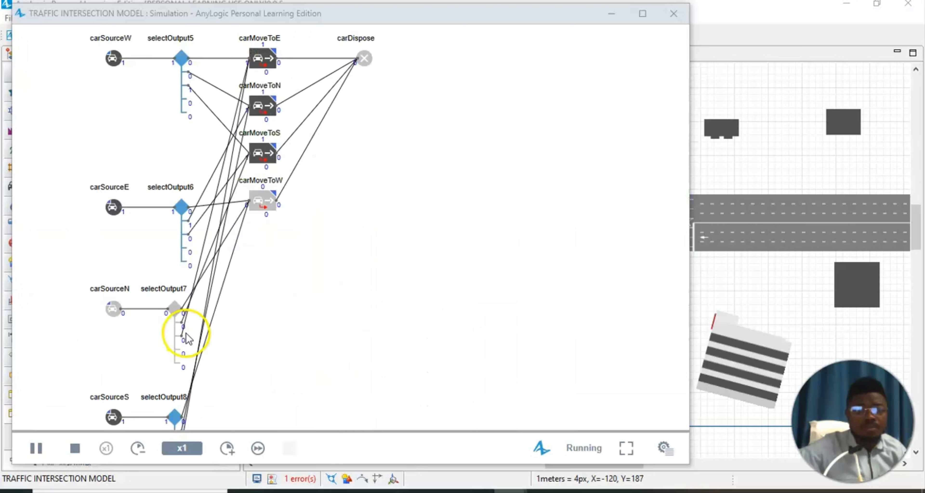
scroll(182, 354, "up", 7)
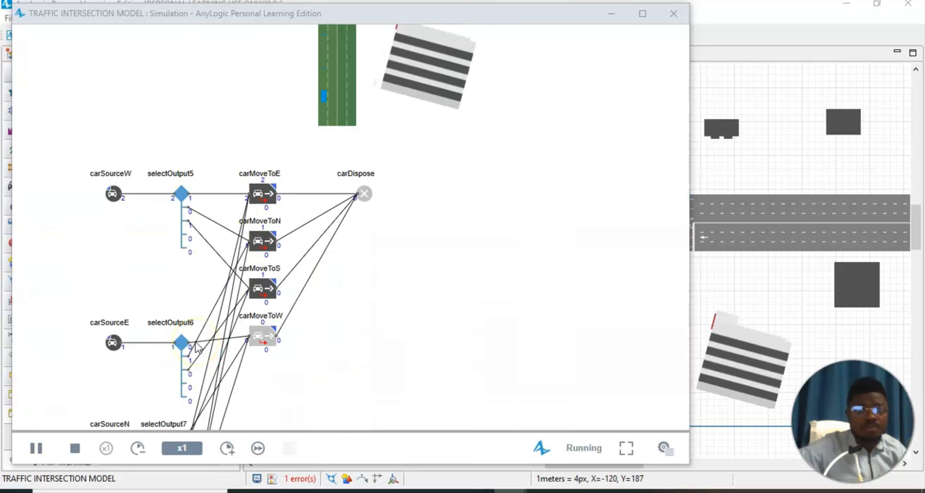
scroll(199, 347, "up", 6)
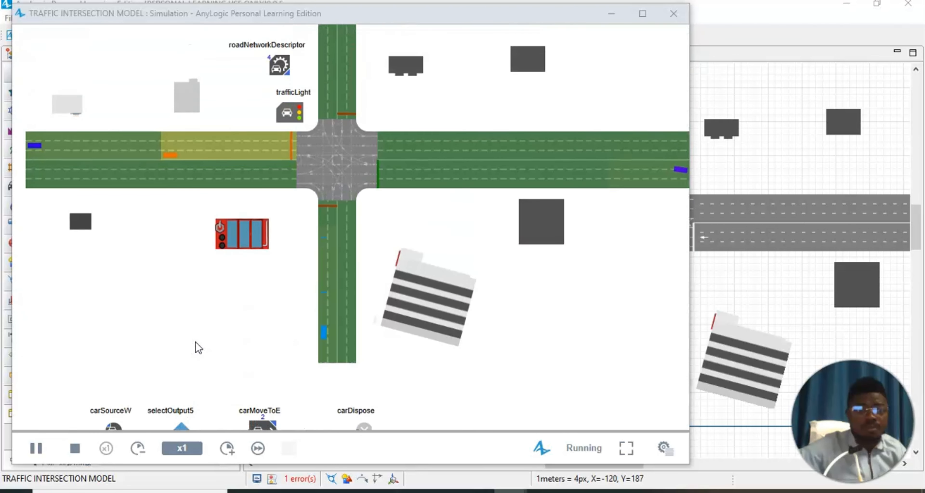
Step: Show the developer controls of the running simulation and switch its view to window3d
scroll(198, 348, "up", 2)
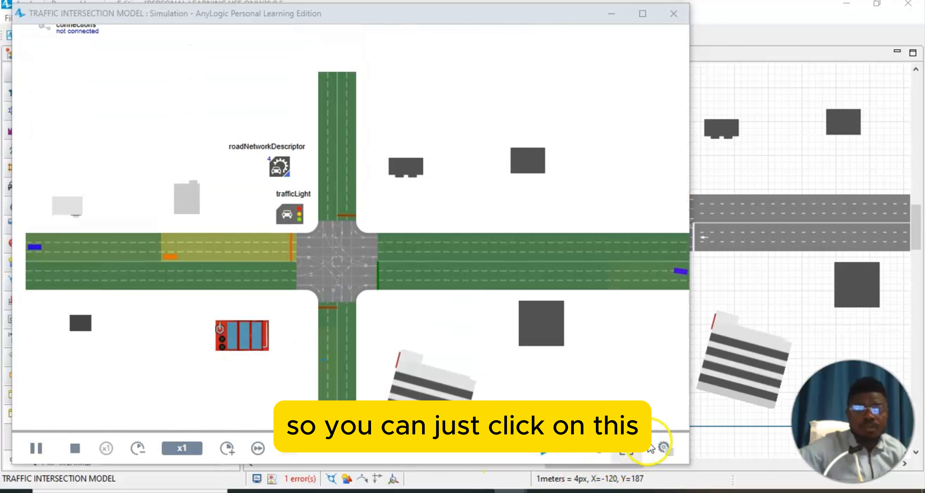
left_click(664, 448)
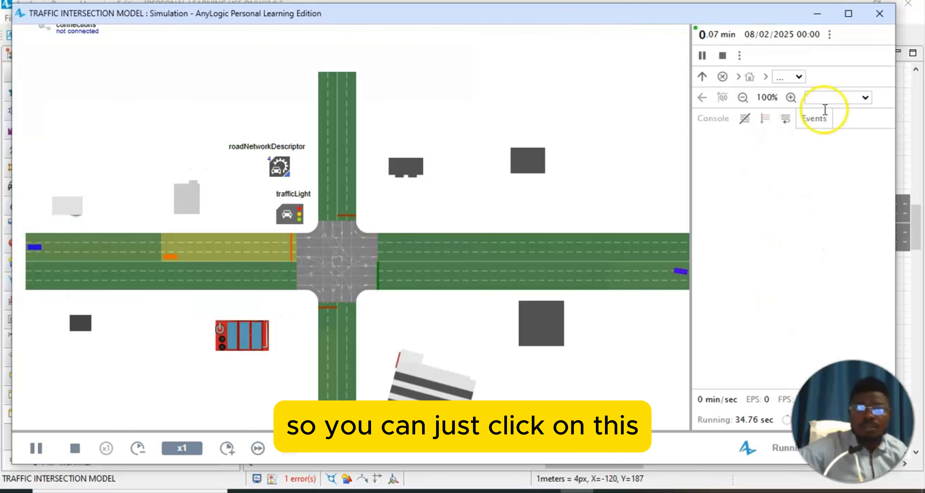
left_click(865, 97)
left_click(843, 114)
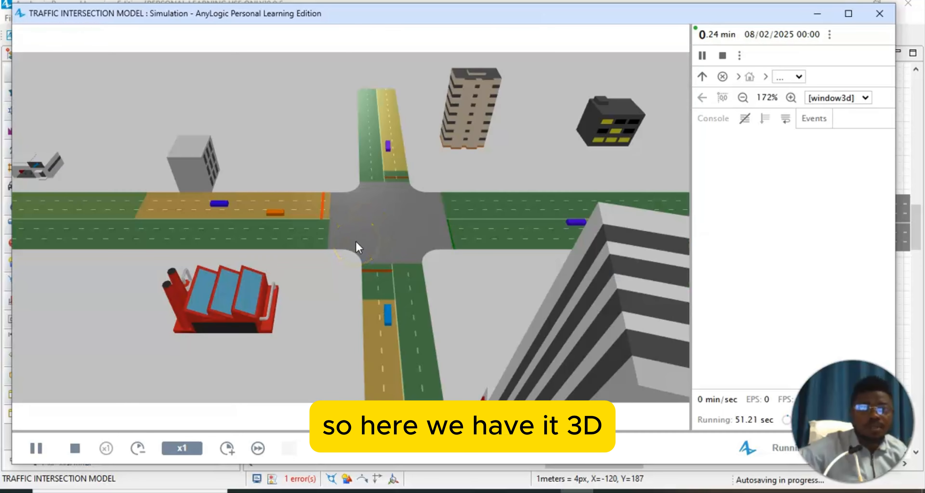
Step: Examine the intersection, moving cars and surrounding buildings in 3D from several angles and distances
left_click_drag(356, 242, 543, 160)
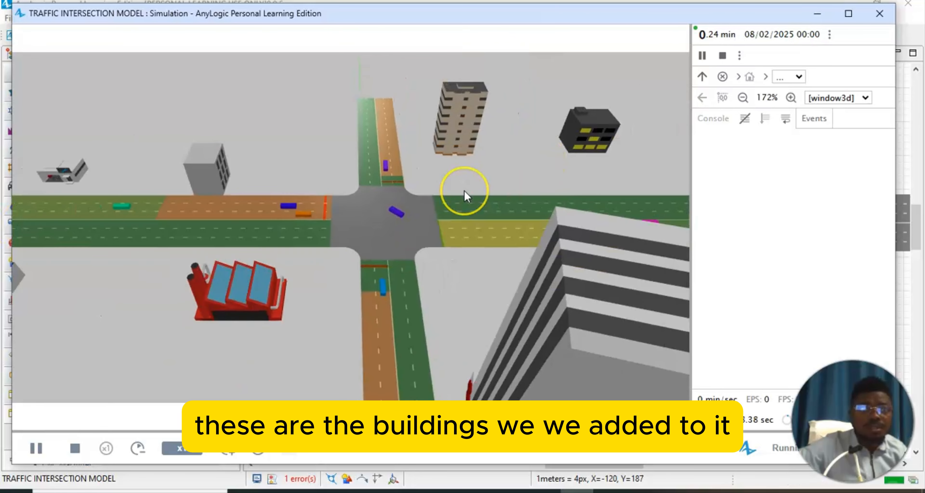
left_click_drag(465, 191, 481, 237)
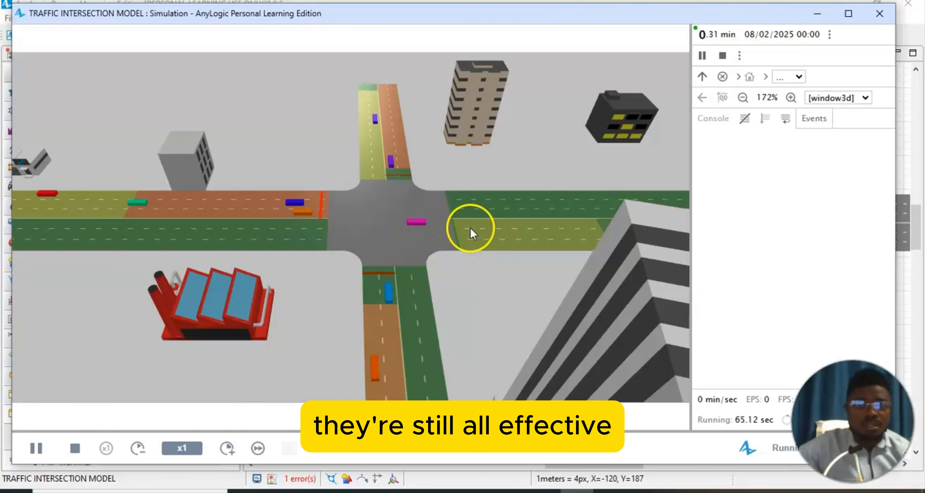
scroll(428, 229, "up", 3)
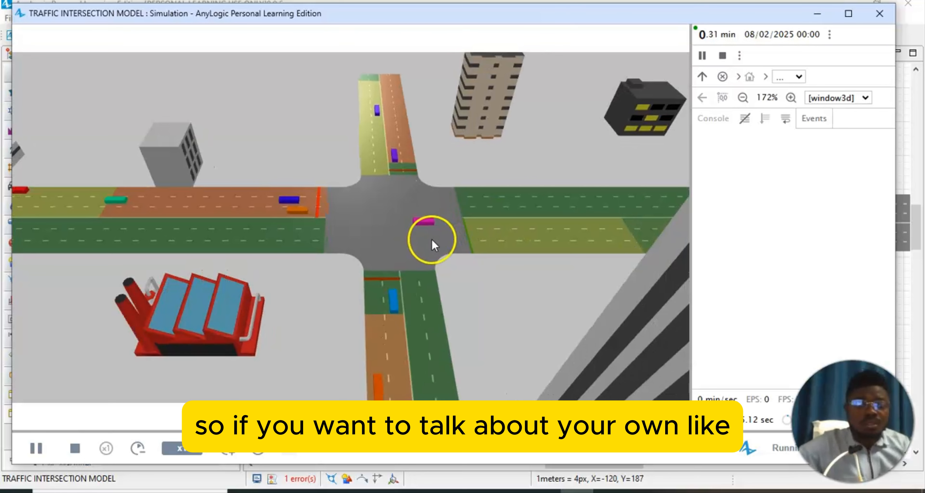
left_click_drag(431, 239, 435, 230)
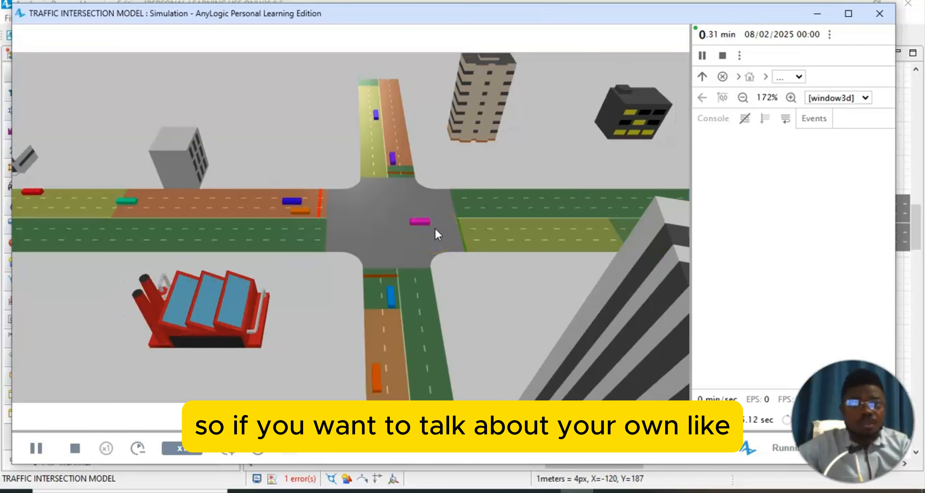
scroll(435, 229, "down", 3)
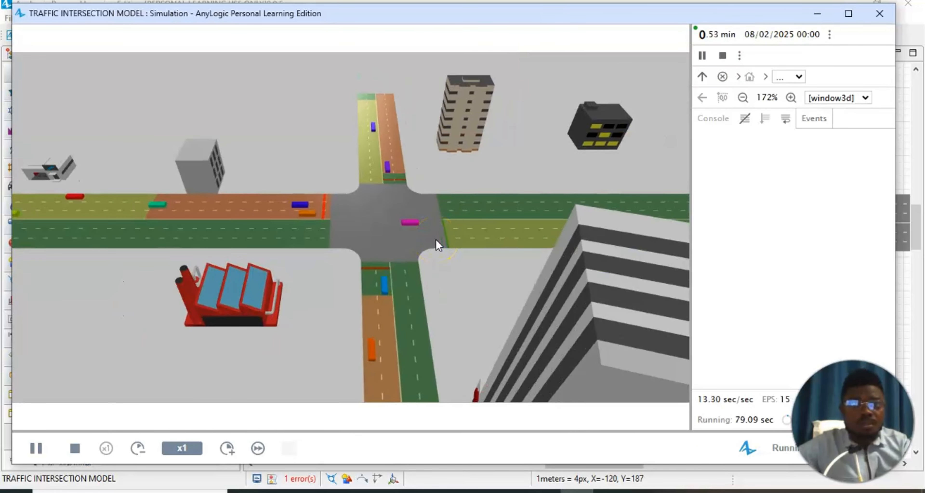
left_click_drag(437, 243, 605, 231)
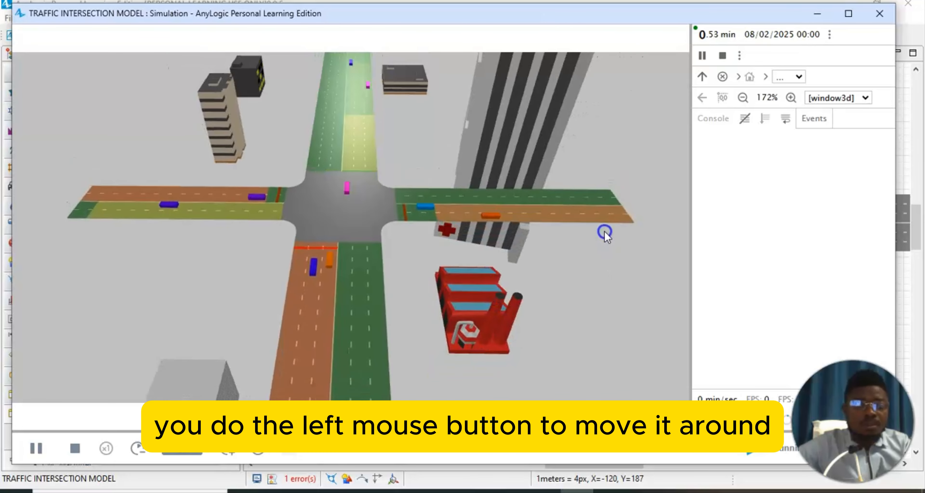
left_click_drag(605, 228, 558, 258)
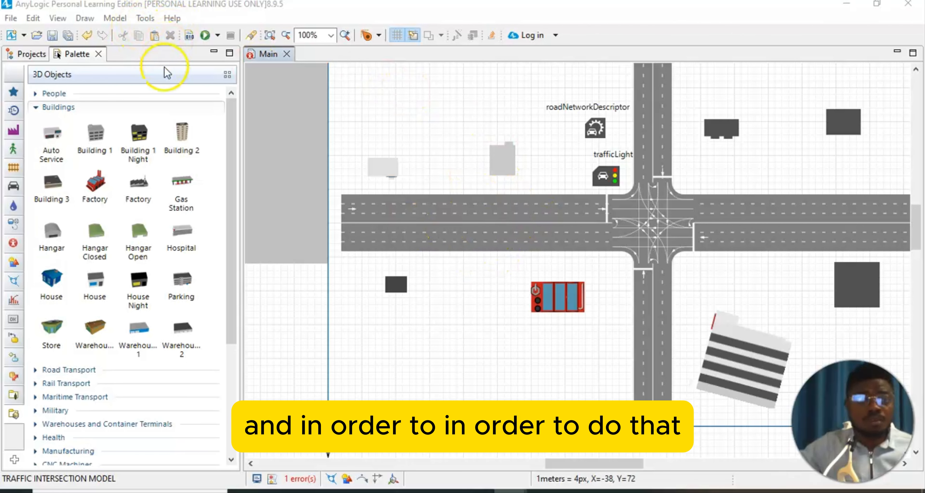
Step: Open AnyLogic's collection of example models
left_click(146, 19)
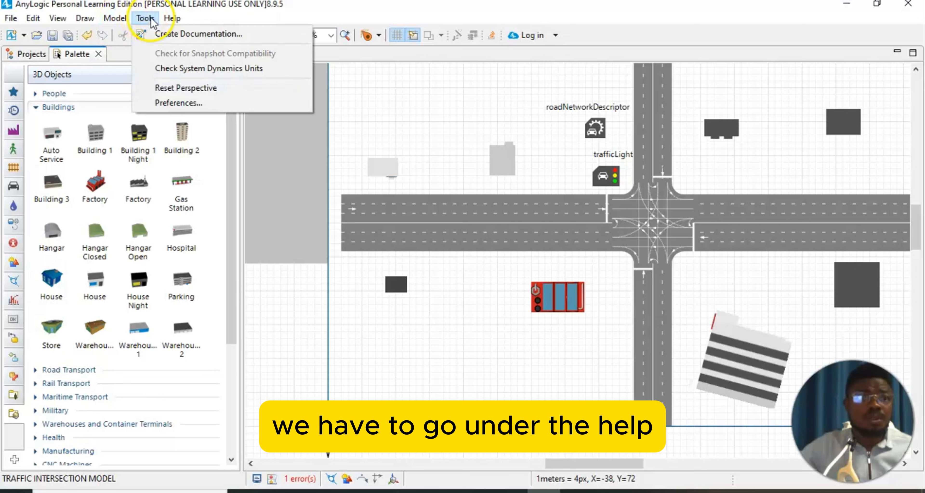
left_click(172, 20)
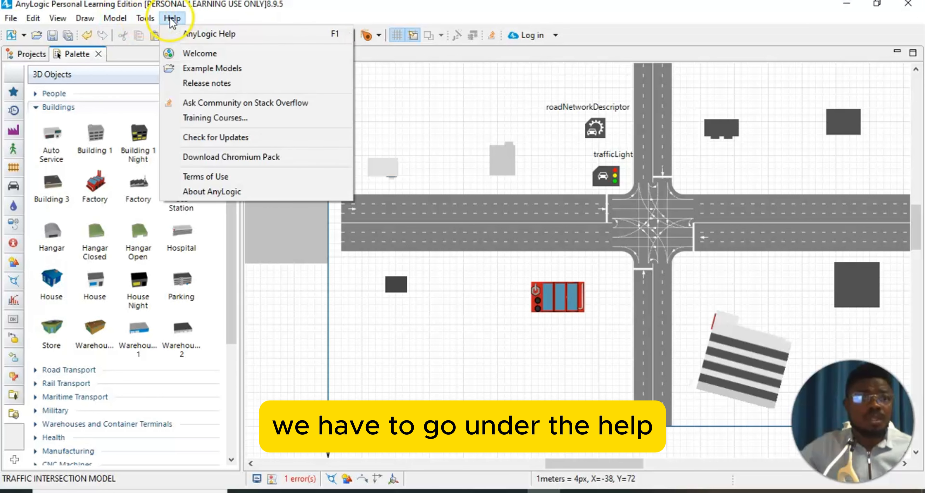
left_click(189, 72)
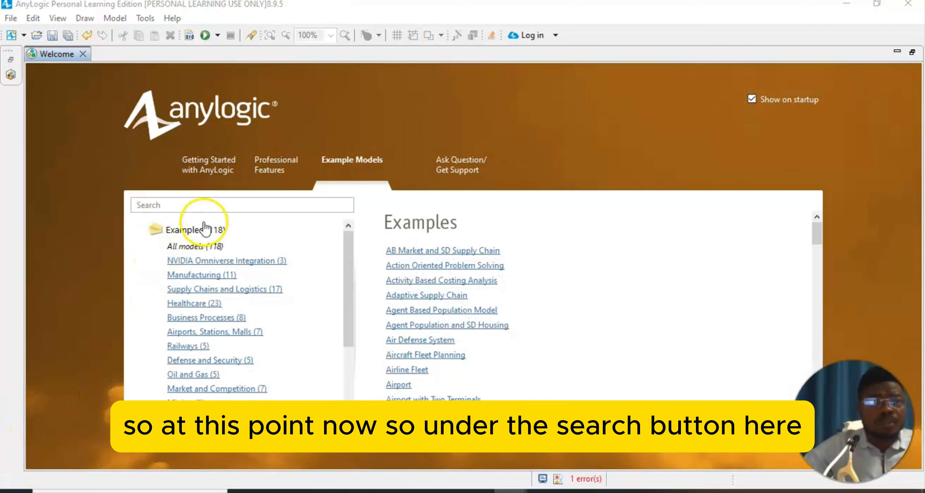
Step: Search the example models for "CITY SQUARE" and open the City Square model
left_click(221, 203)
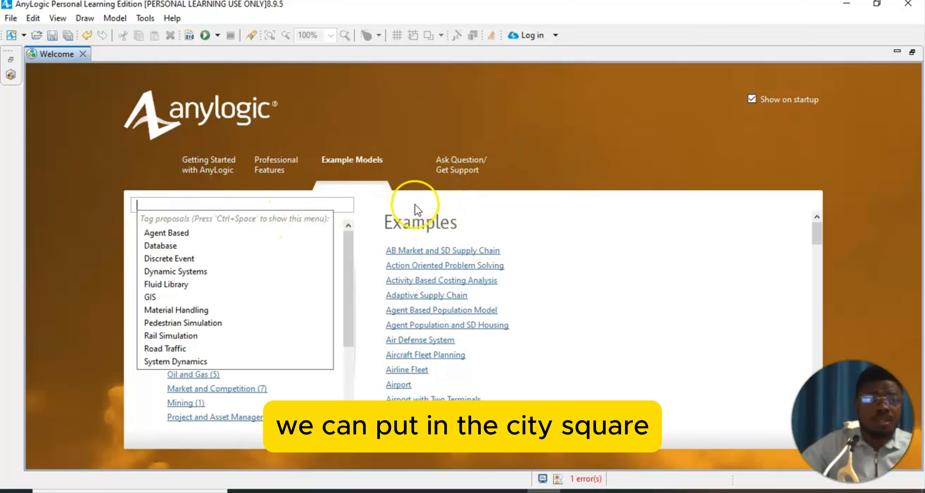
type("c")
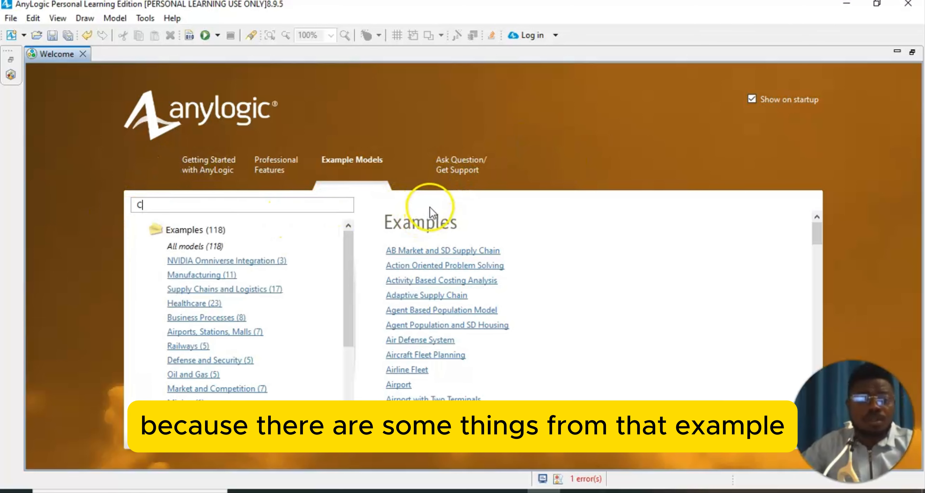
type("ITY ")
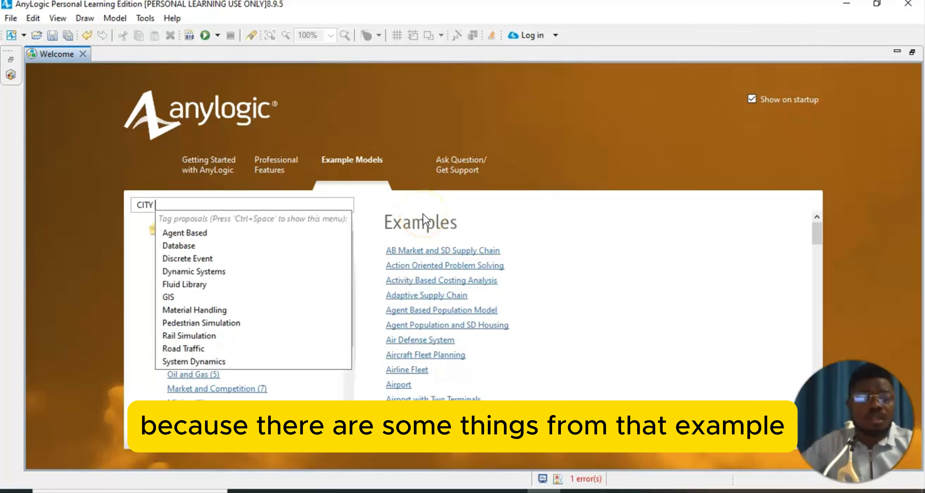
type("SQUA")
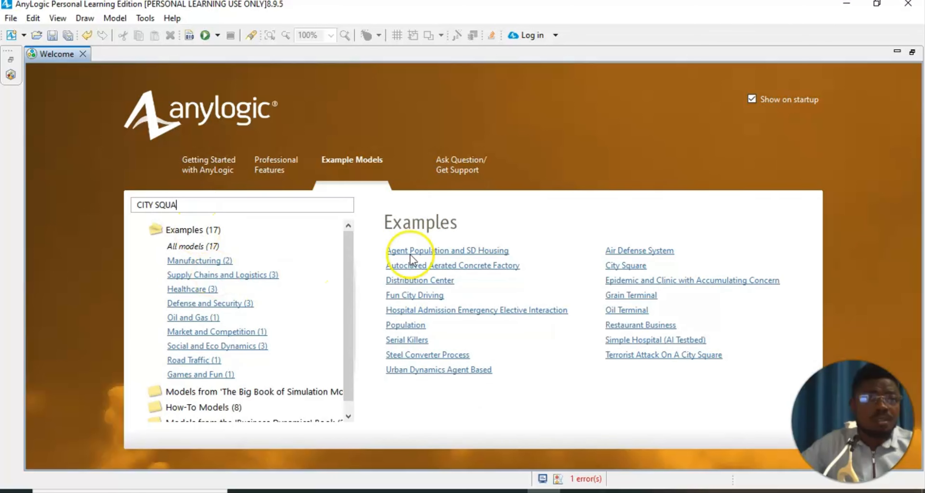
type("RE")
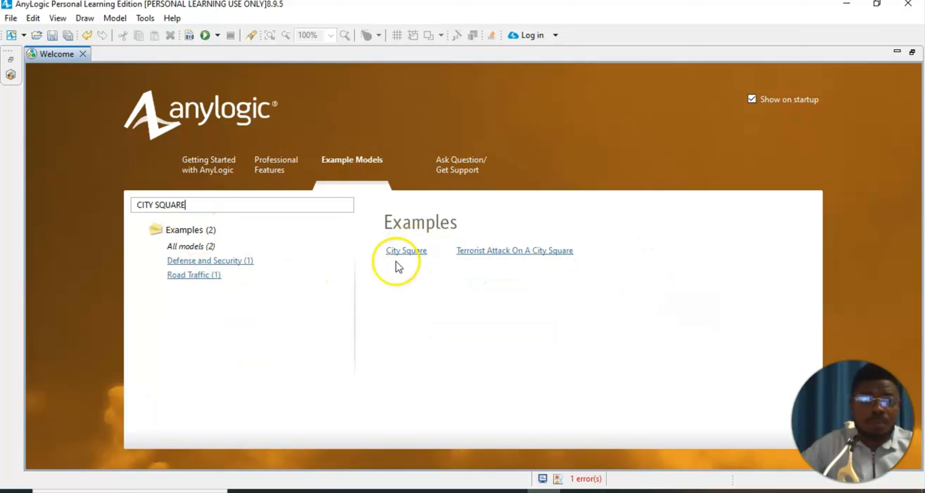
left_click(416, 252)
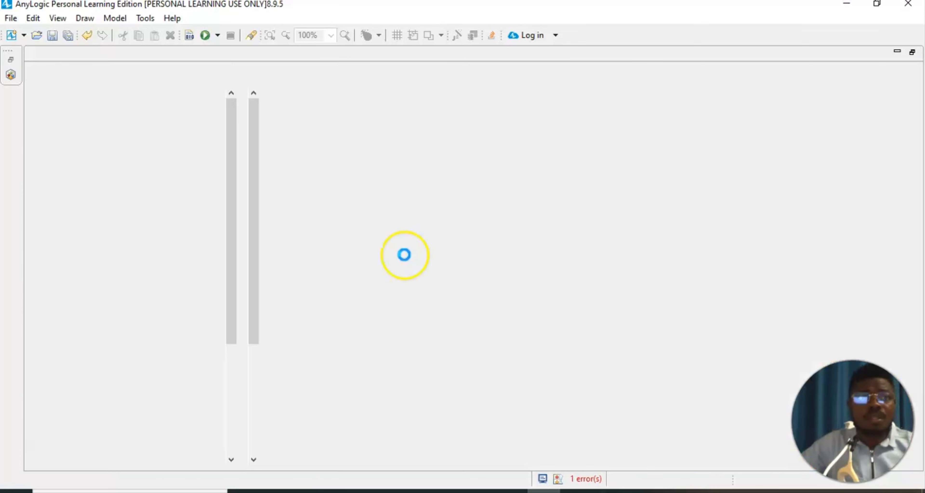
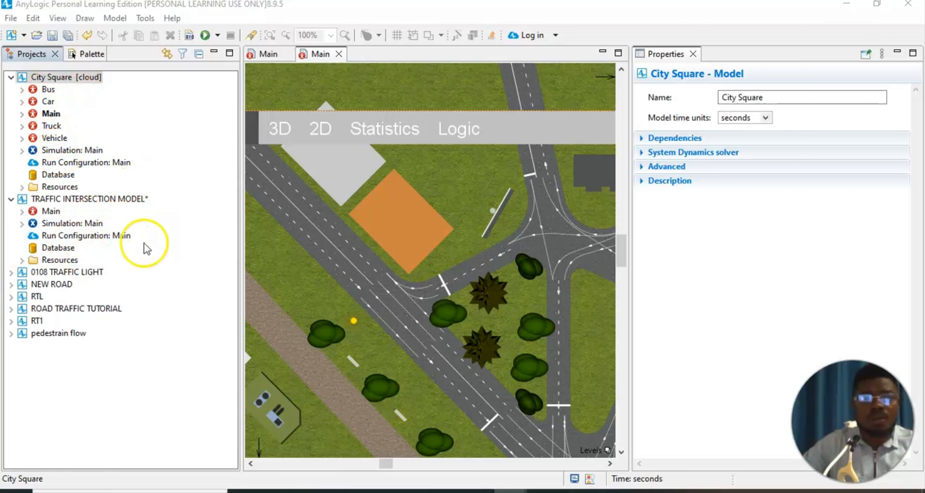
Step: Copy the Bus agent type from the City Square model and paste it into TRAFFIC INTERSECTION MODEL
right_click(49, 92)
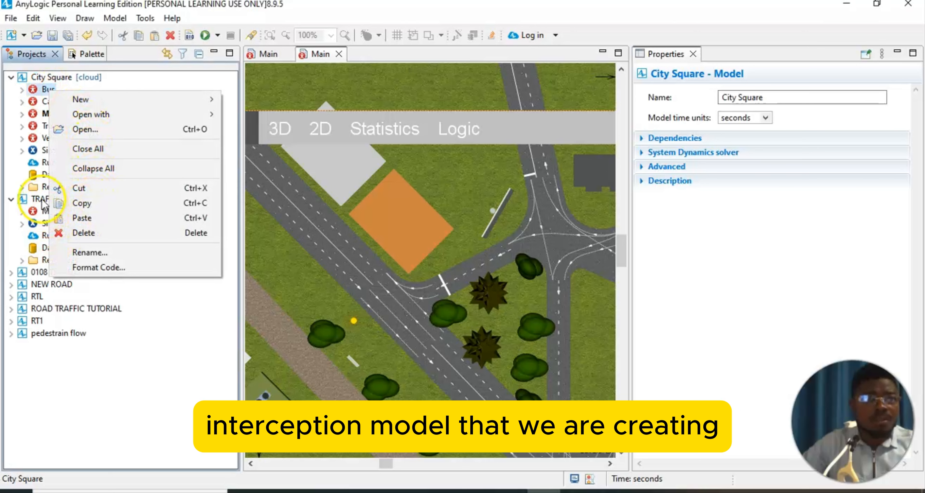
left_click(158, 316)
left_click(88, 205)
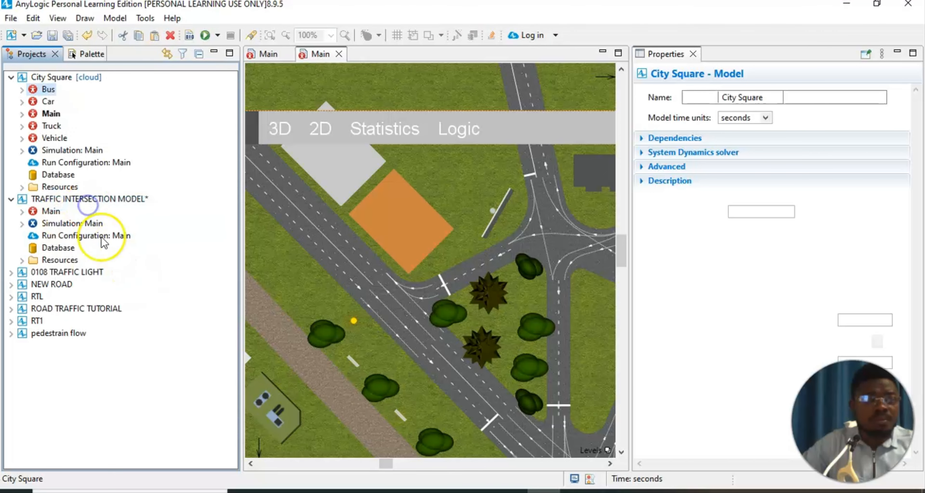
left_click(57, 200)
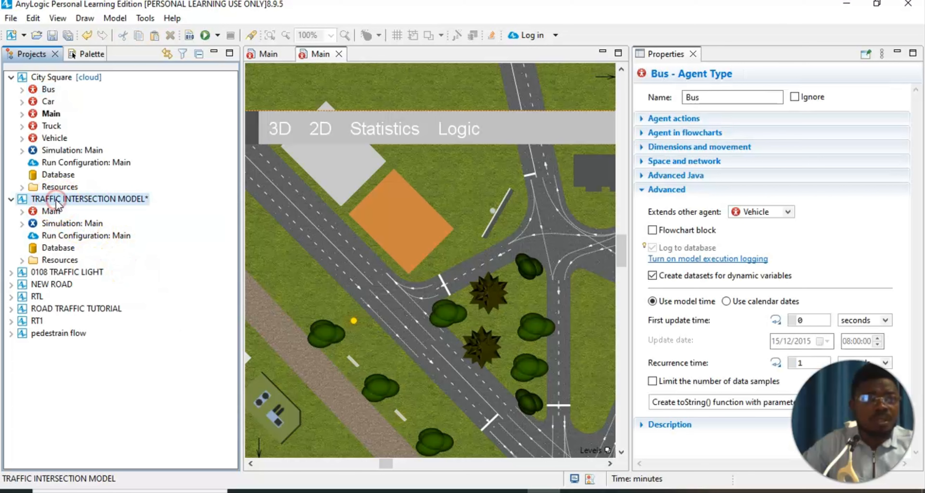
right_click(56, 201)
key("Escape")
right_click(57, 200)
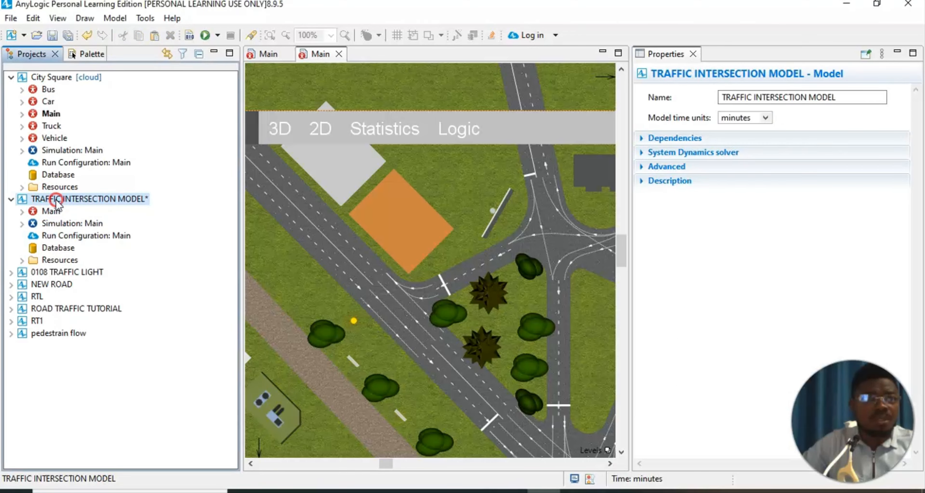
right_click(56, 201)
key("Escape")
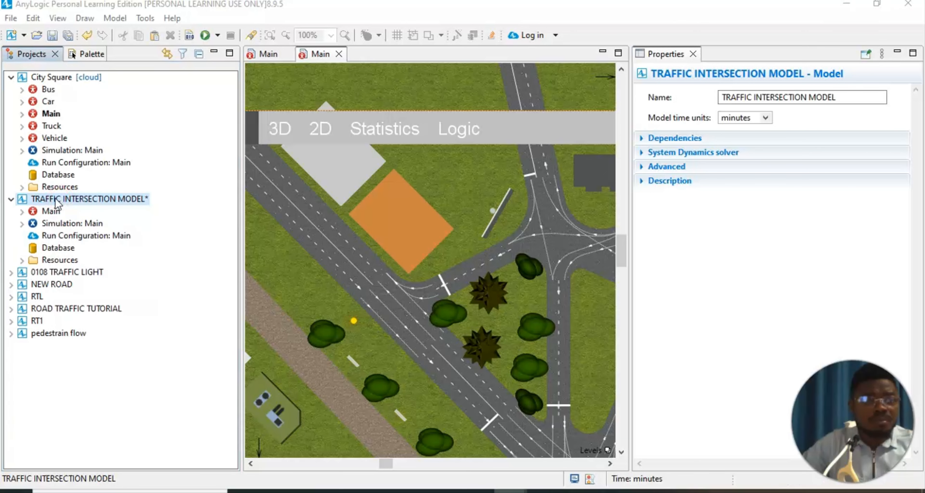
right_click(57, 212)
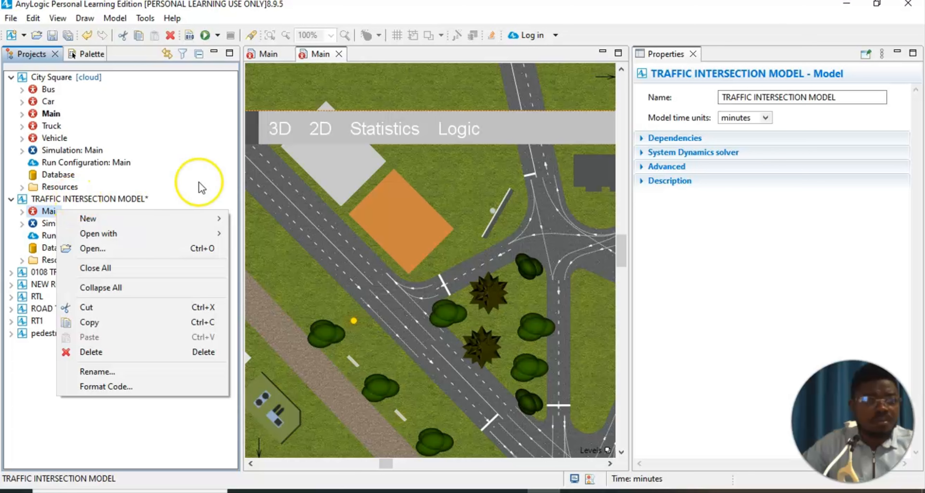
left_click(140, 198)
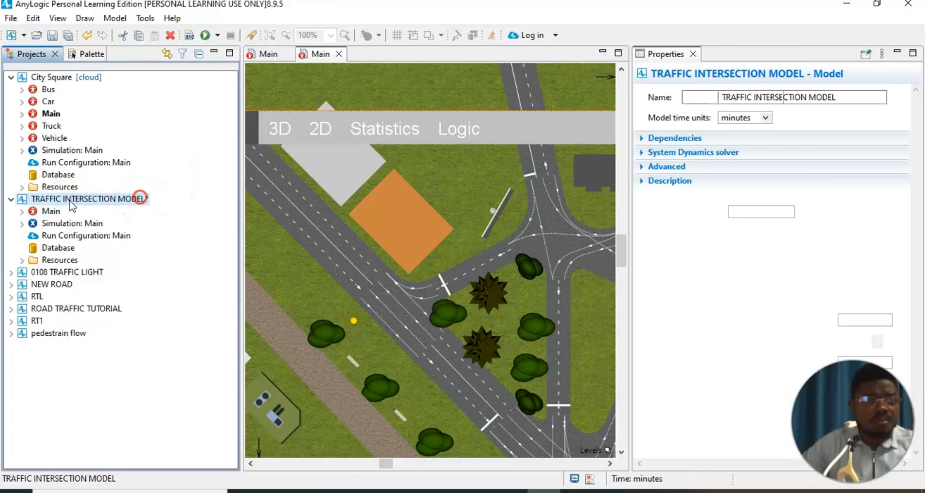
right_click(96, 198)
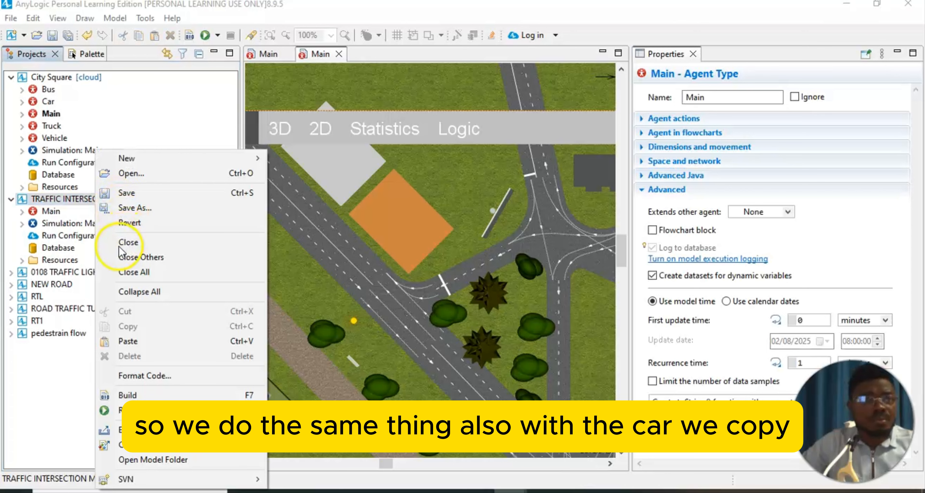
left_click(133, 344)
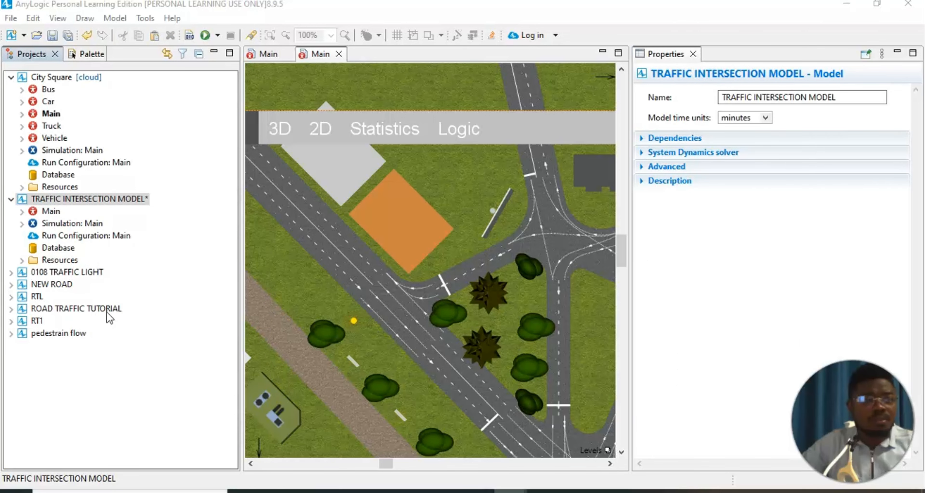
Step: Copy the Car agent type from the City Square model and paste it into TRAFFIC INTERSECTION MODEL
right_click(49, 104)
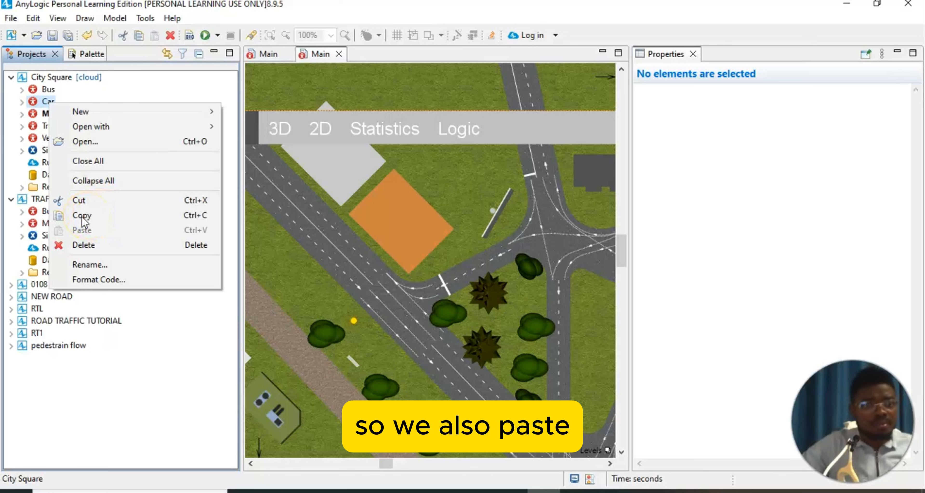
left_click(95, 216)
left_click(64, 199)
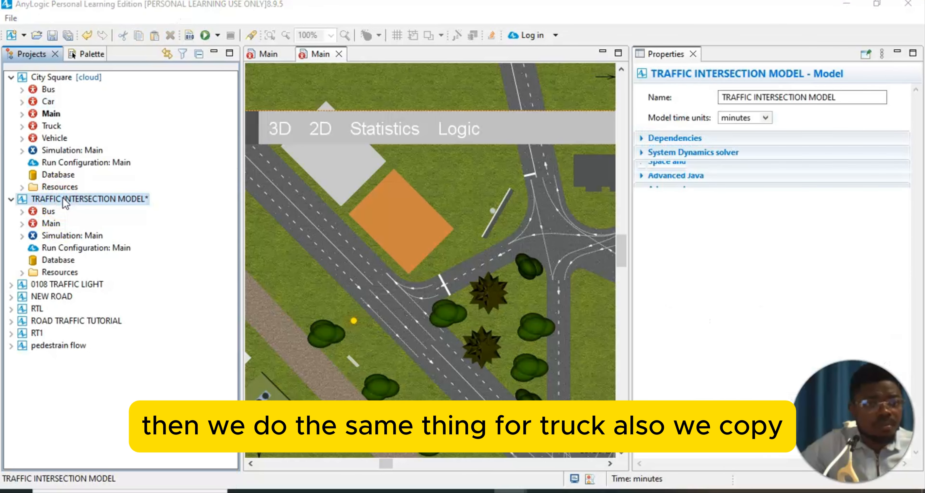
right_click(64, 200)
left_click(100, 341)
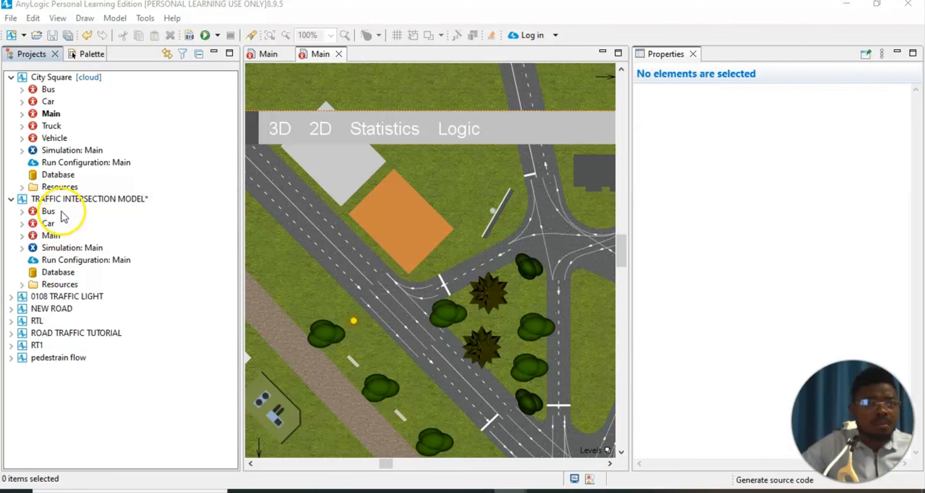
Step: Copy the Truck agent type from the City Square model and paste it into TRAFFIC INTERSECTION MODEL
right_click(55, 126)
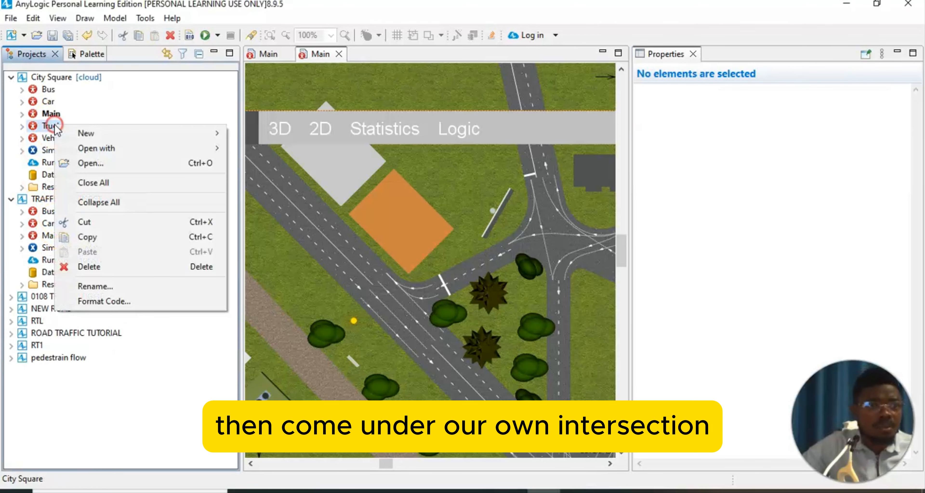
left_click(91, 238)
left_click(56, 198)
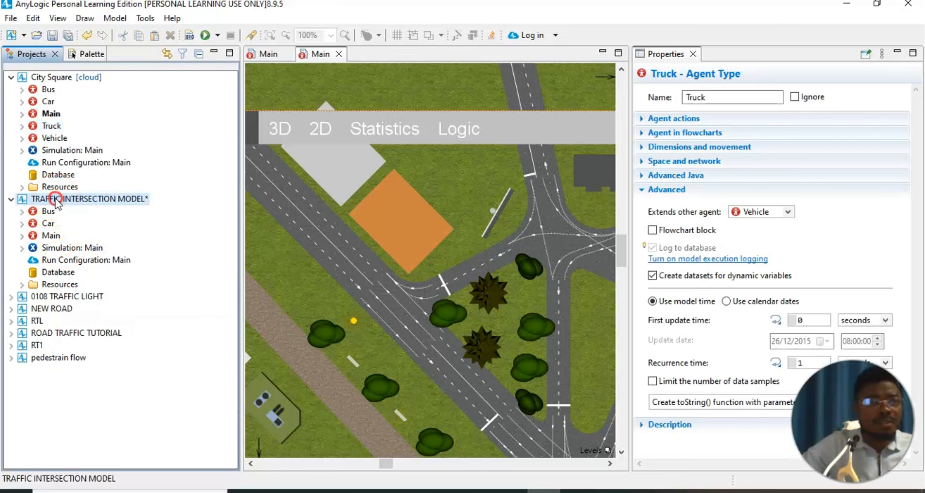
right_click(61, 201)
key("Escape")
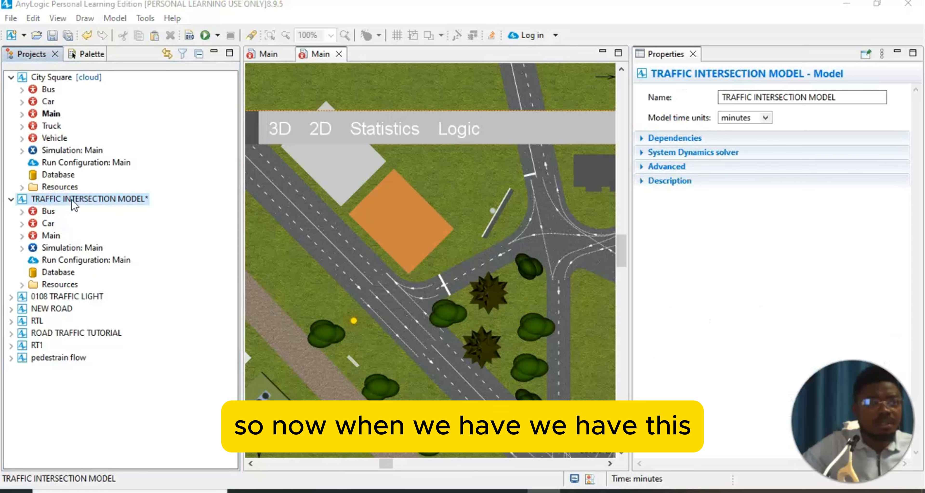
right_click(71, 200)
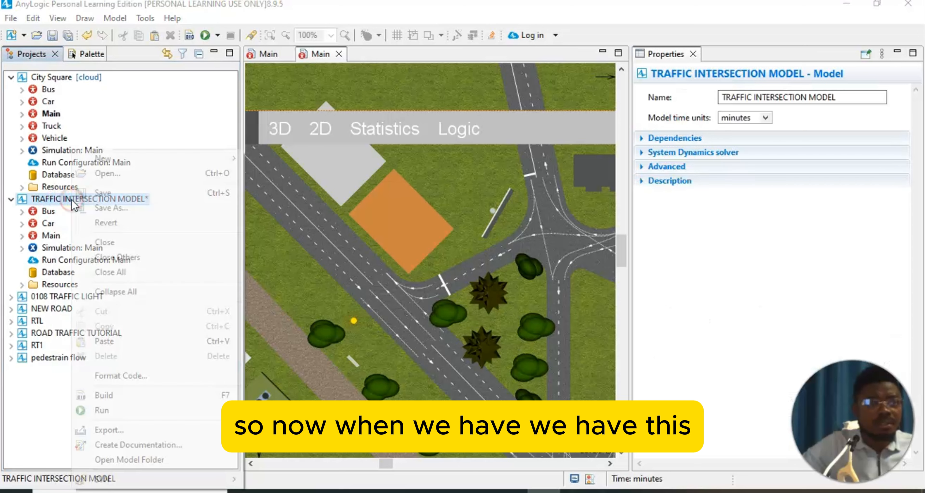
left_click(101, 341)
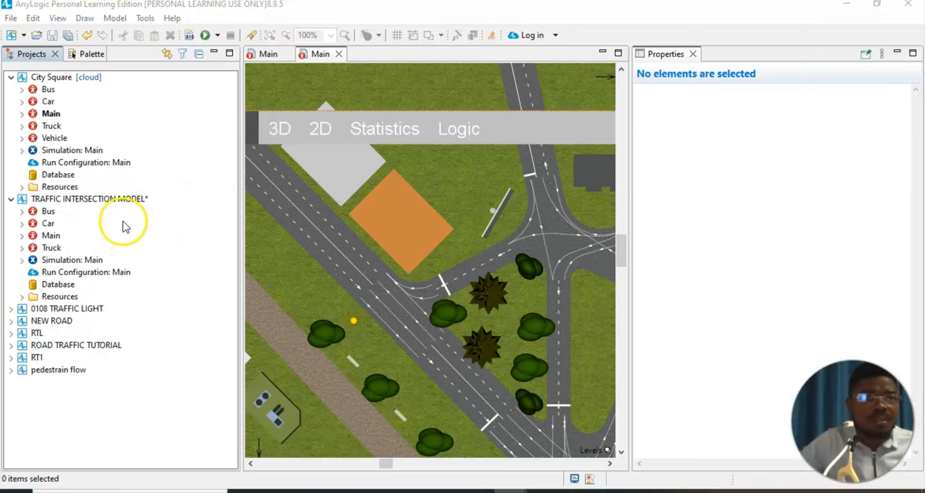
Step: Set the Bus and Truck agent types of TRAFFIC INTERSECTION MODEL to extend None instead of another agent
left_click(47, 212)
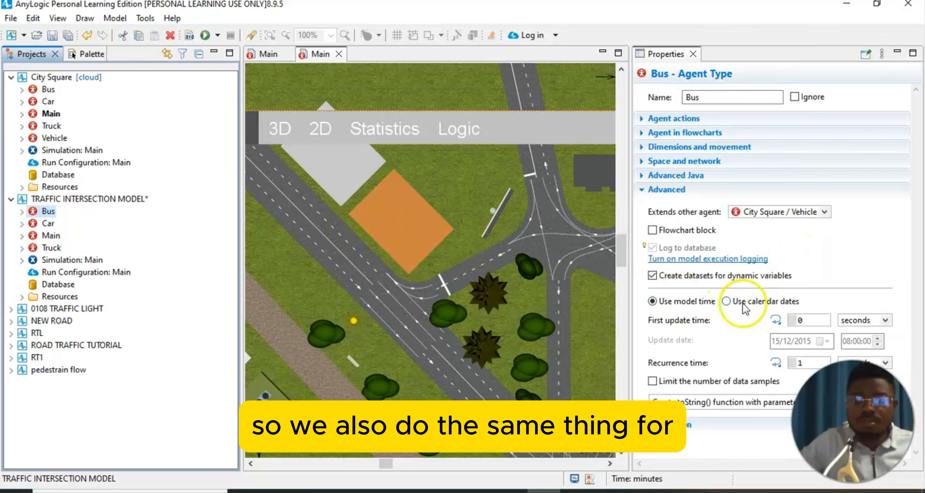
left_click(824, 212)
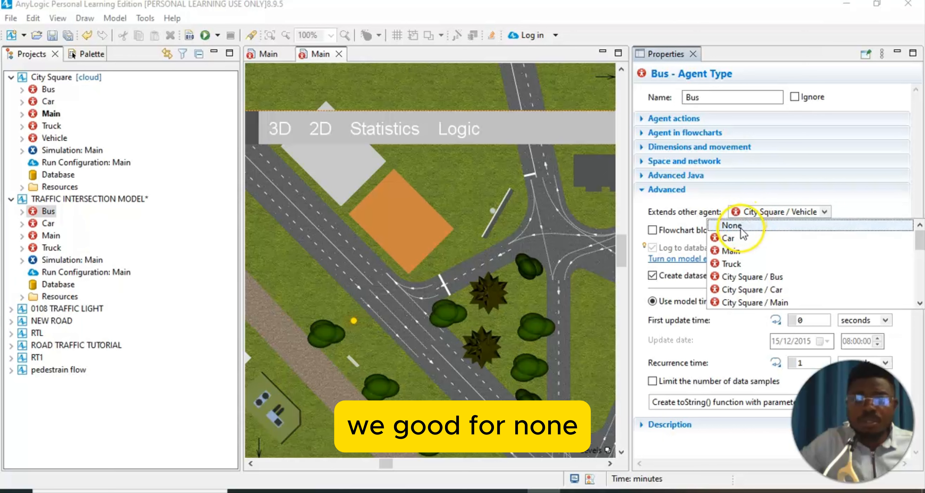
left_click(741, 226)
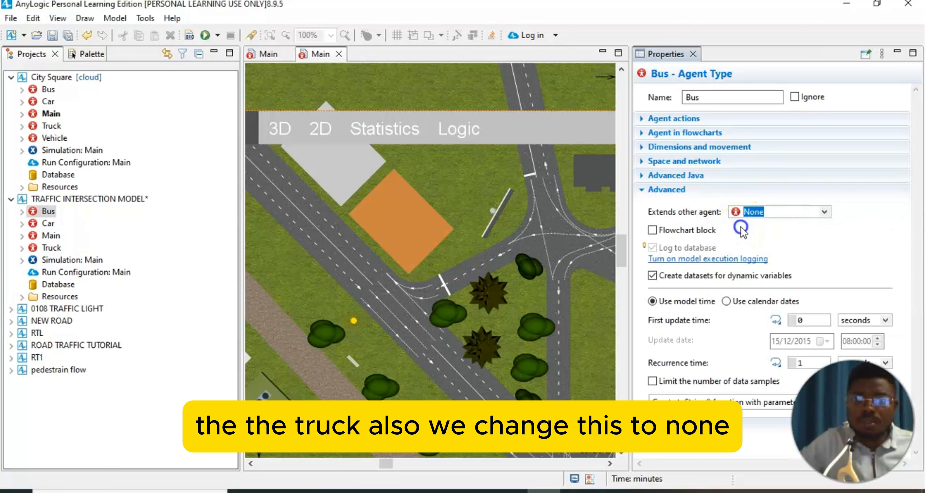
left_click(50, 222)
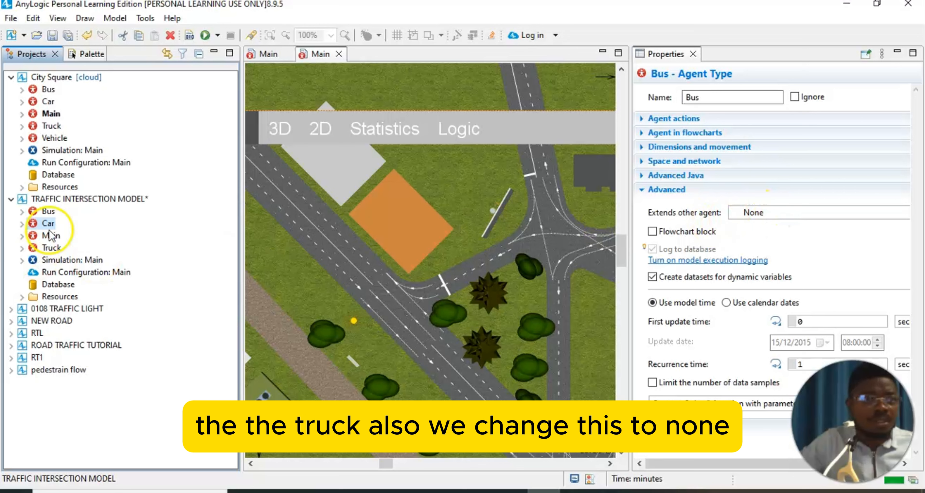
left_click(53, 248)
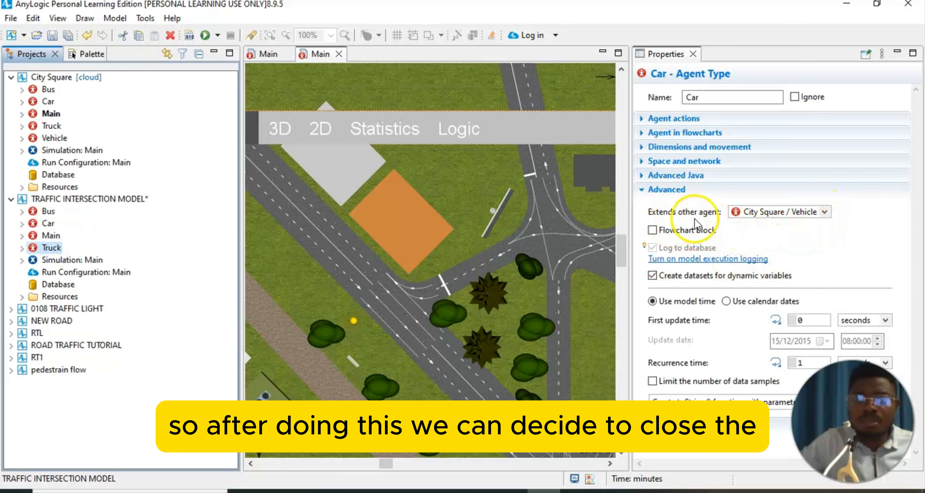
left_click(827, 213)
left_click(735, 228)
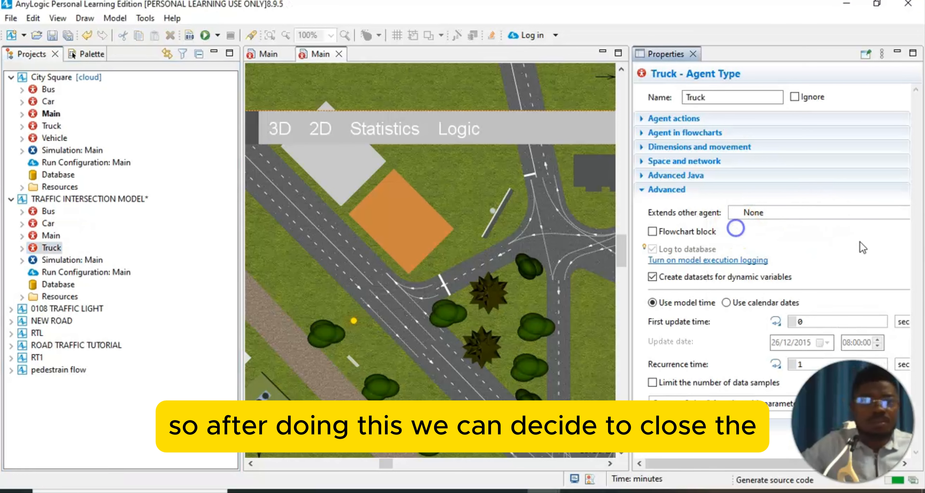
Step: Close the City Square model's Main diagram, keeping the intersection model's Main diagram open
scroll(295, 205, "up", 3)
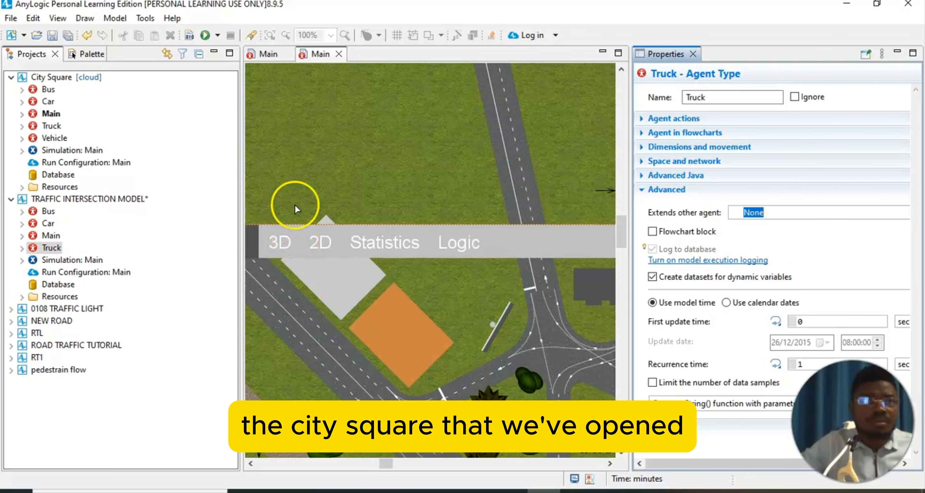
left_click(58, 199)
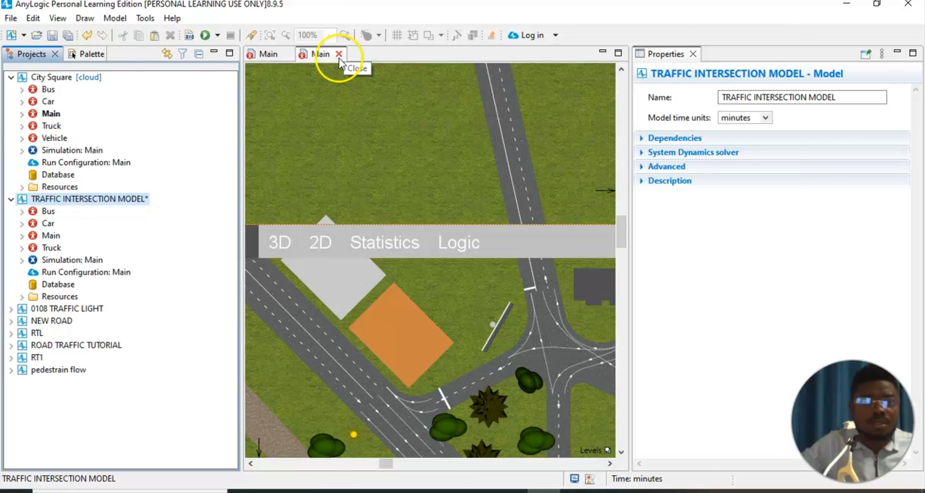
left_click(273, 57)
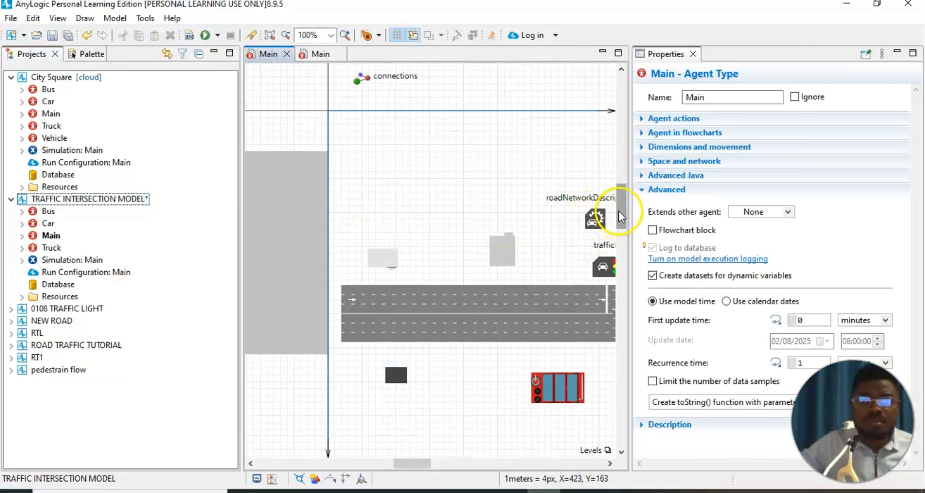
left_click_drag(619, 212, 634, 200)
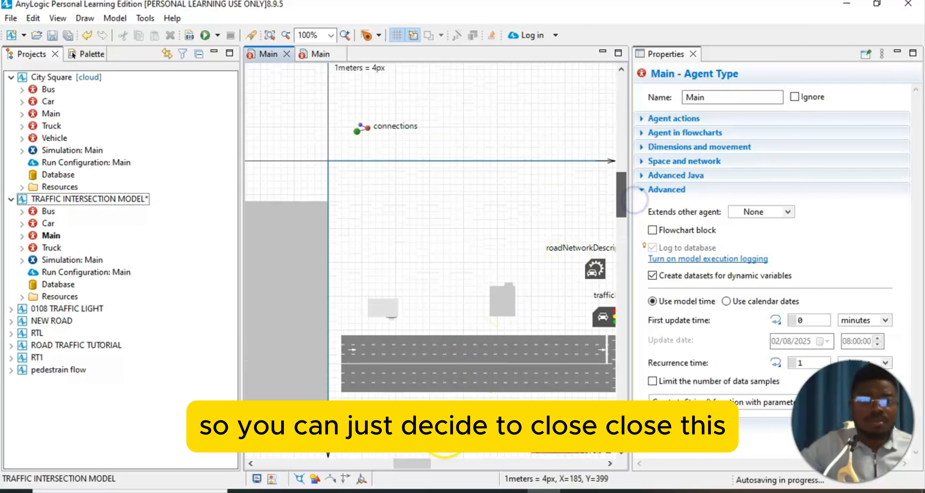
left_click_drag(424, 463, 456, 466)
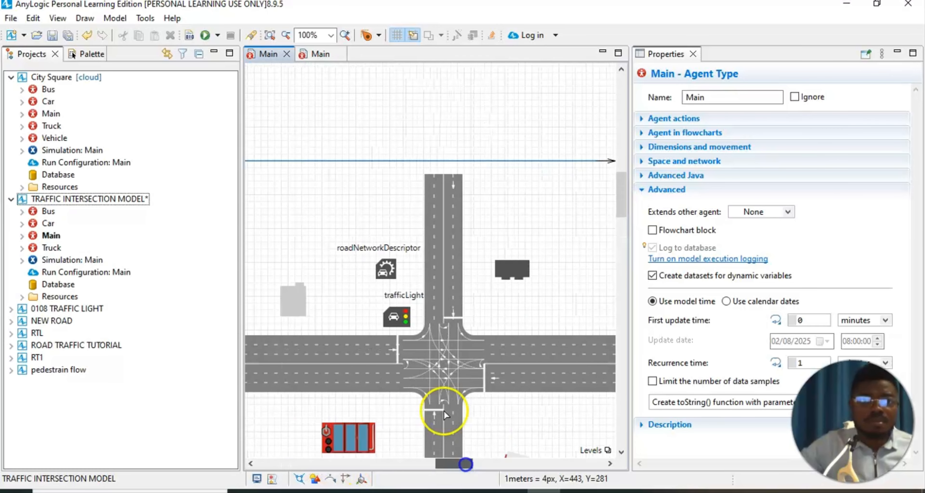
left_click(320, 57)
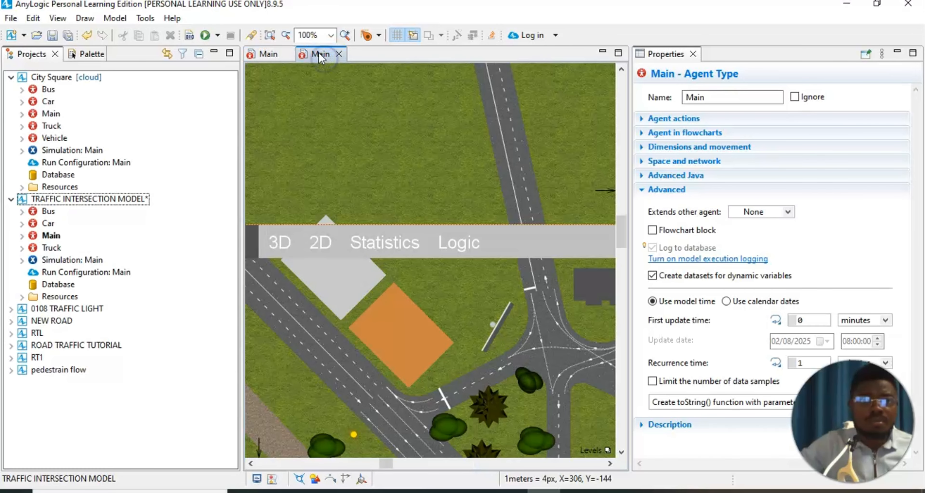
left_click(339, 53)
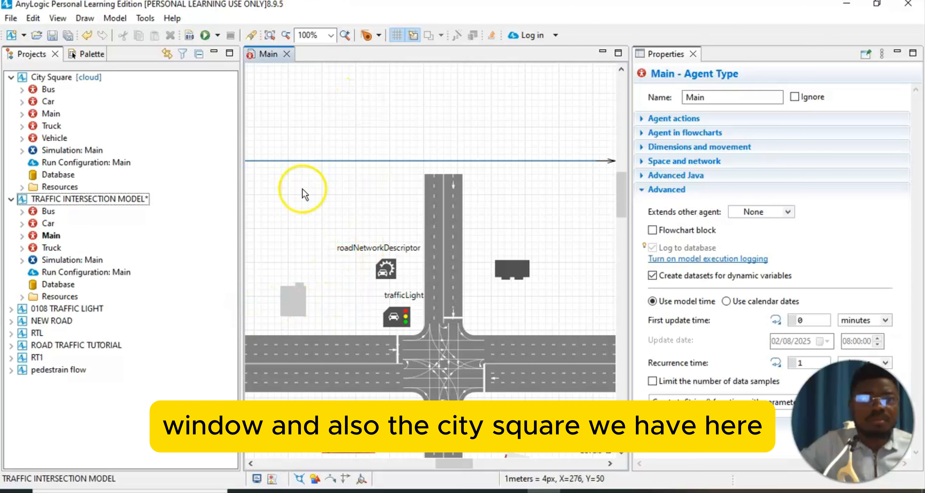
Step: Close the City Square model in the project list
scroll(336, 252, "down", 3)
scroll(333, 244, "down", 4)
scroll(333, 244, "up", 5)
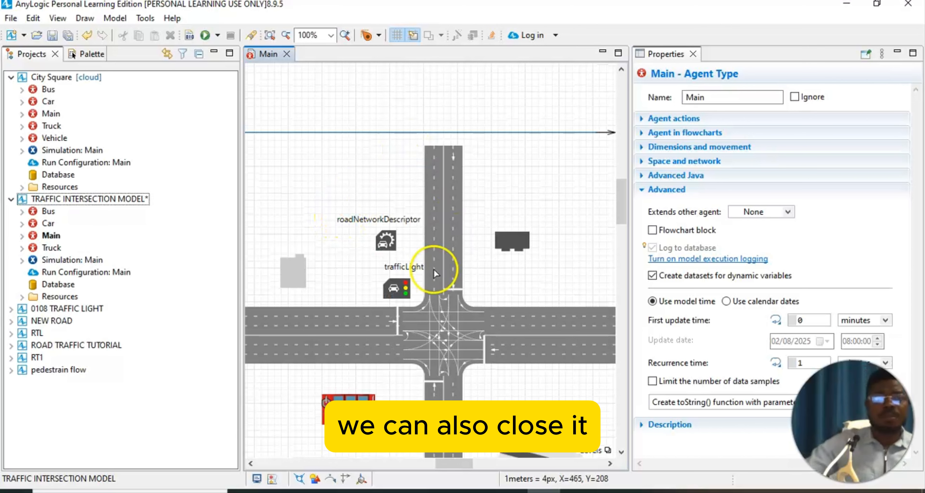
right_click(61, 78)
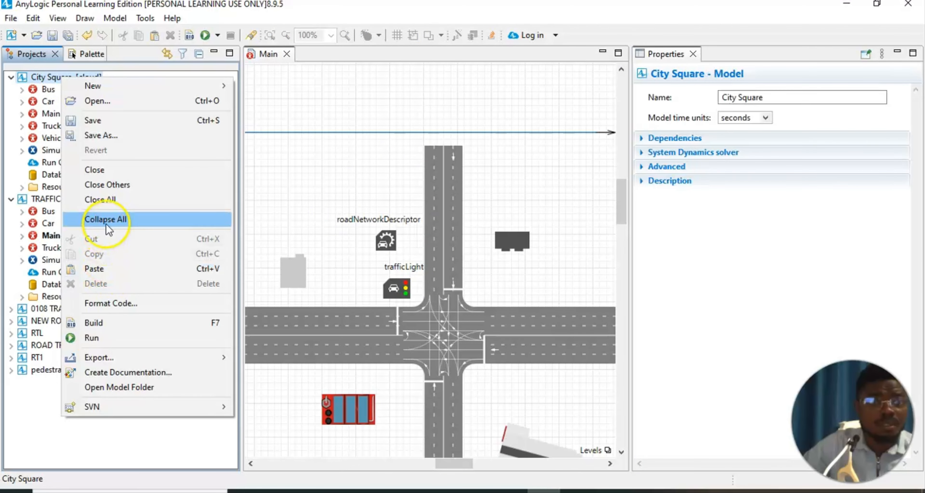
left_click(114, 173)
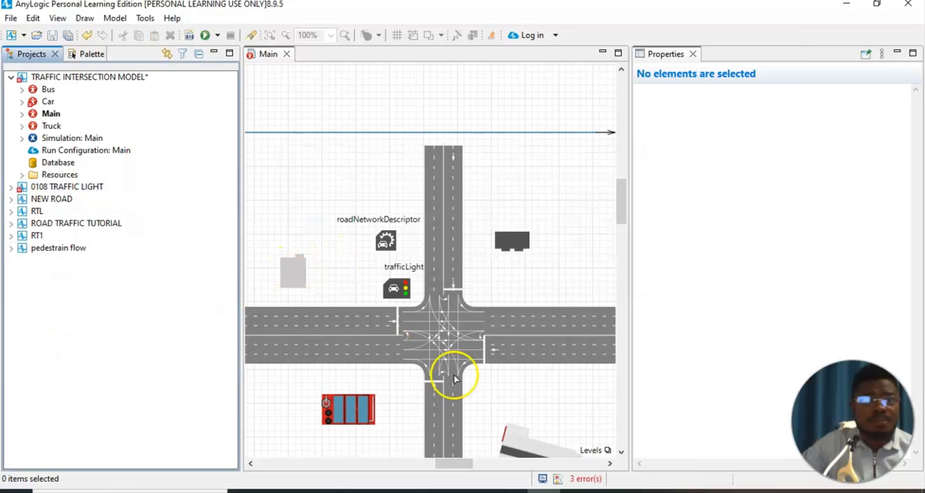
Step: Set the new car type of the carSourceW block in the Main flowchart to Bus
scroll(454, 375, "down", 3)
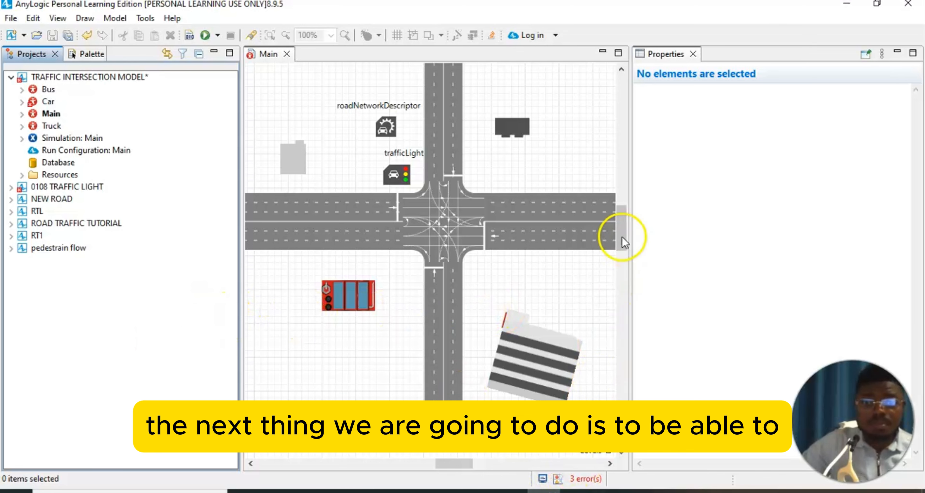
left_click_drag(622, 236, 622, 256)
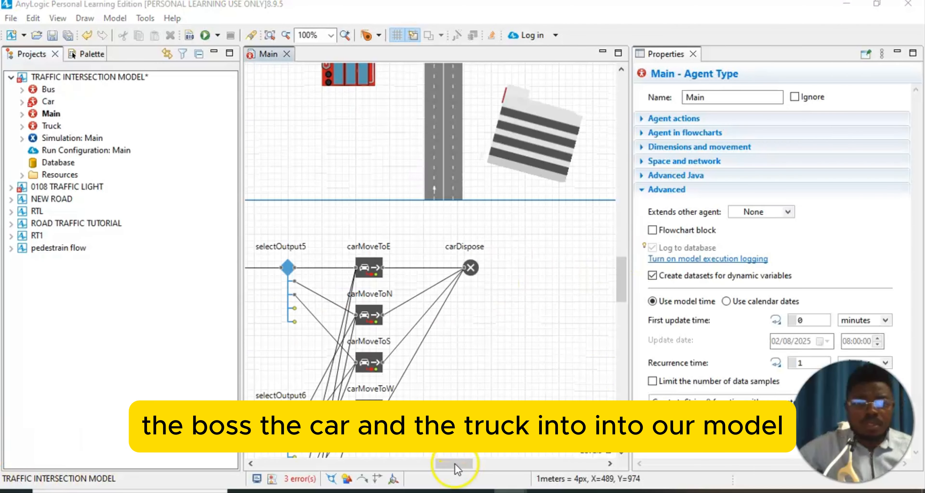
left_click_drag(463, 464, 408, 465)
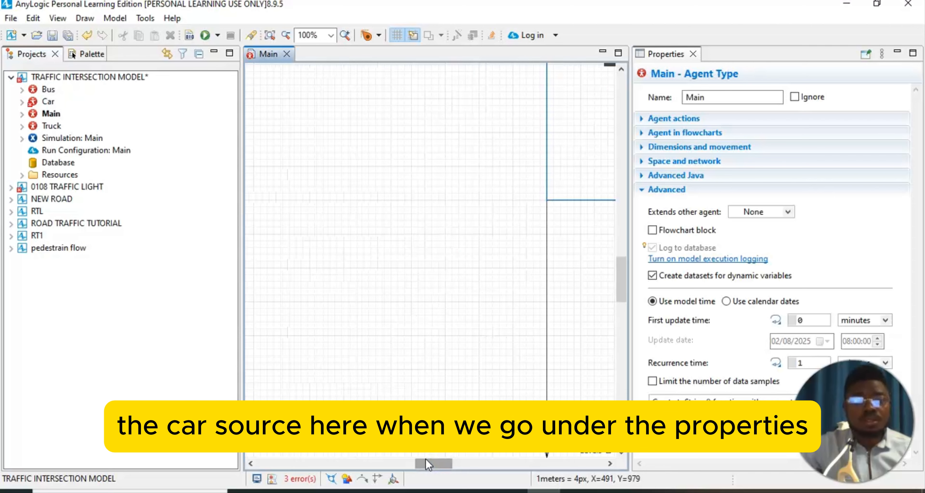
left_click_drag(372, 460, 431, 462)
left_click(340, 268)
left_click(341, 248)
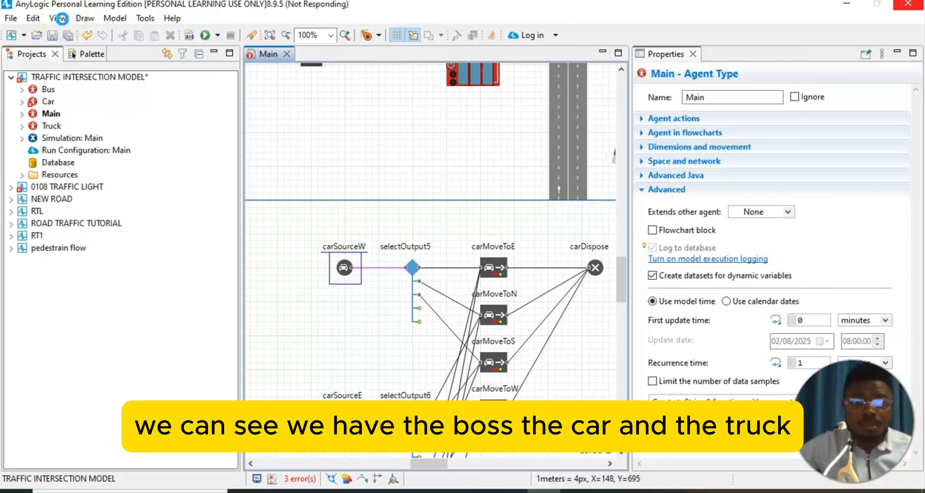
left_click(58, 18)
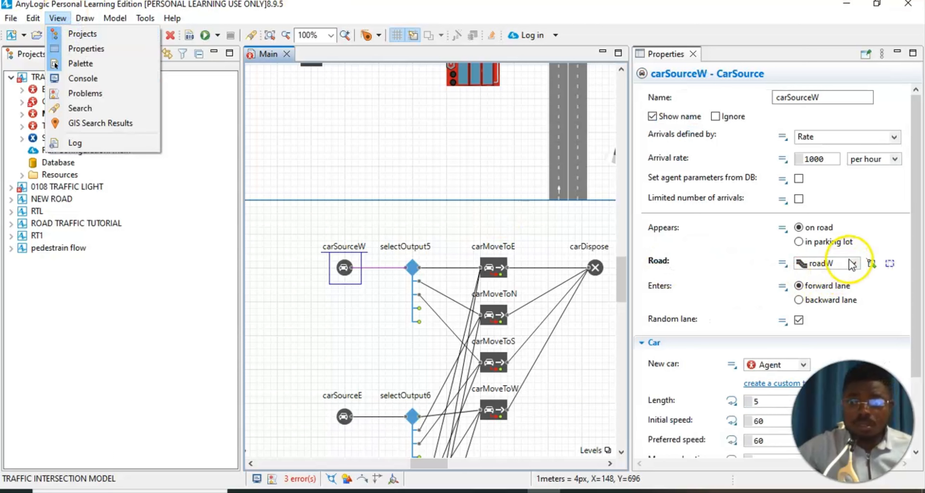
left_click(55, 64)
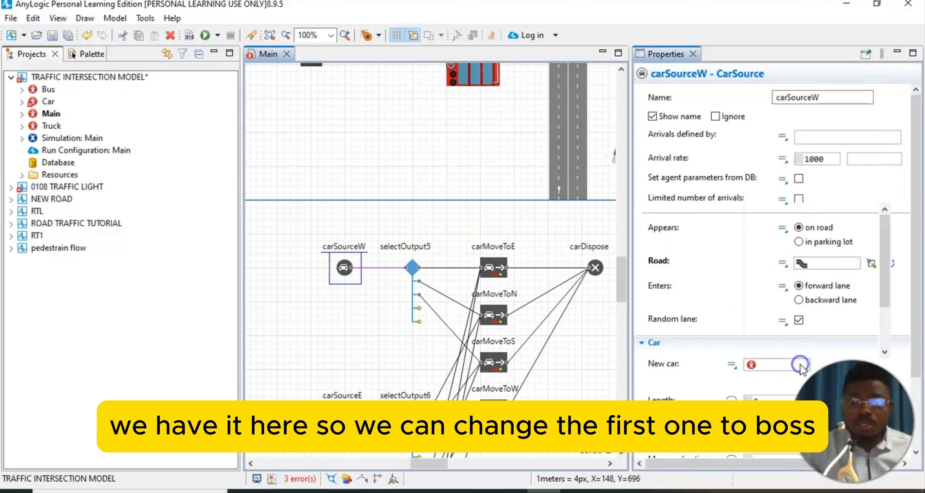
left_click(802, 366)
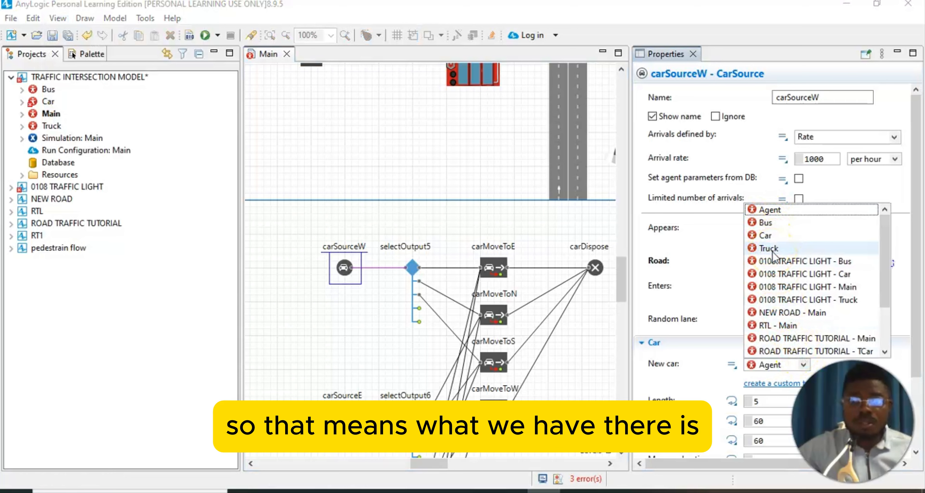
left_click(778, 220)
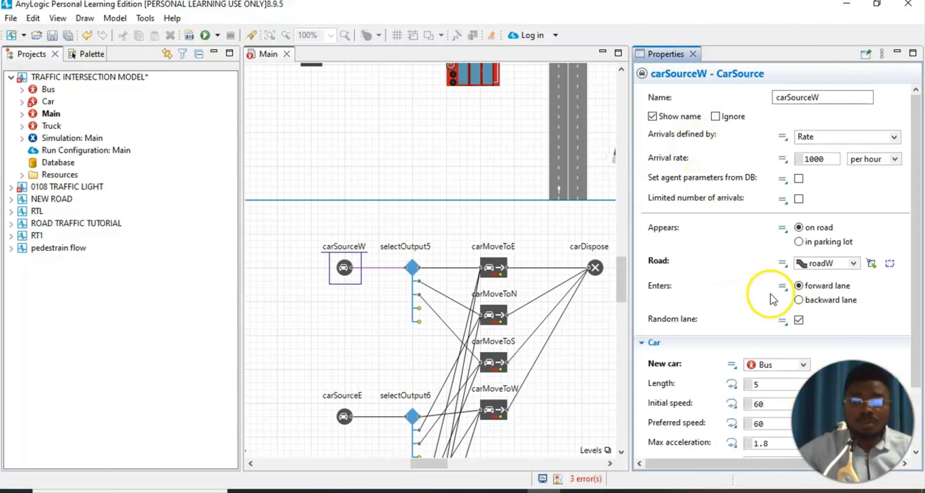
left_click(783, 321)
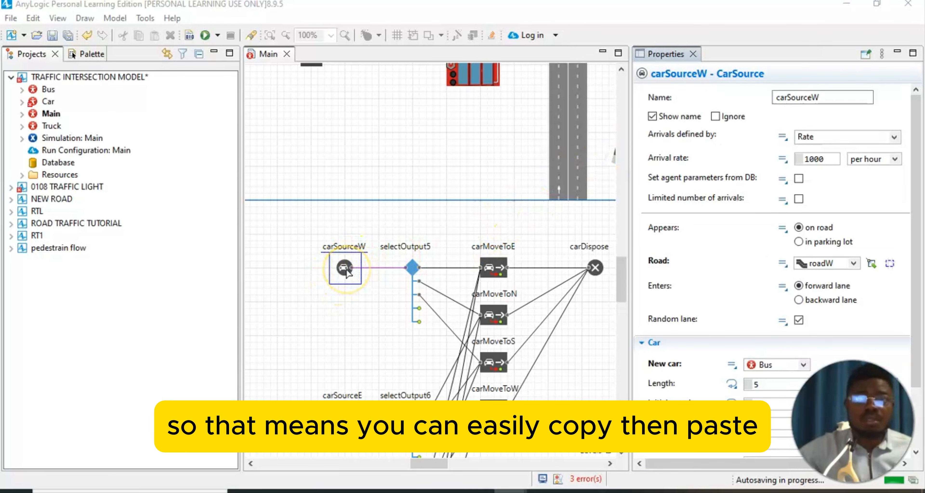
Step: Close the Properties view and duplicate the carSourceW block in the Main flowchart
left_click(693, 55)
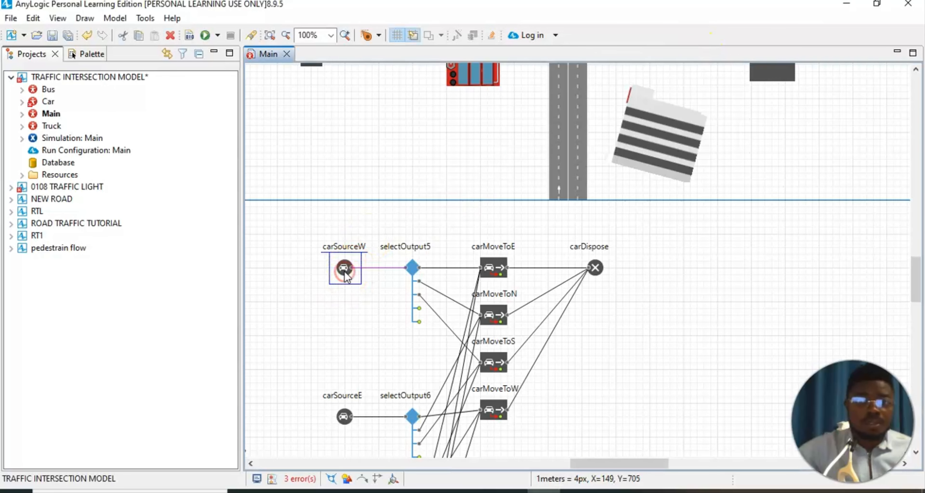
right_click(345, 273)
left_click(361, 294)
right_click(340, 292)
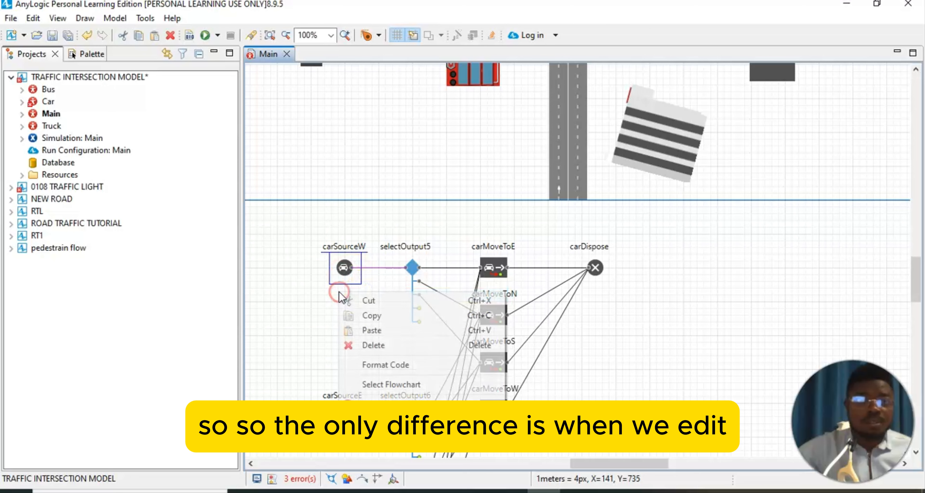
left_click(370, 330)
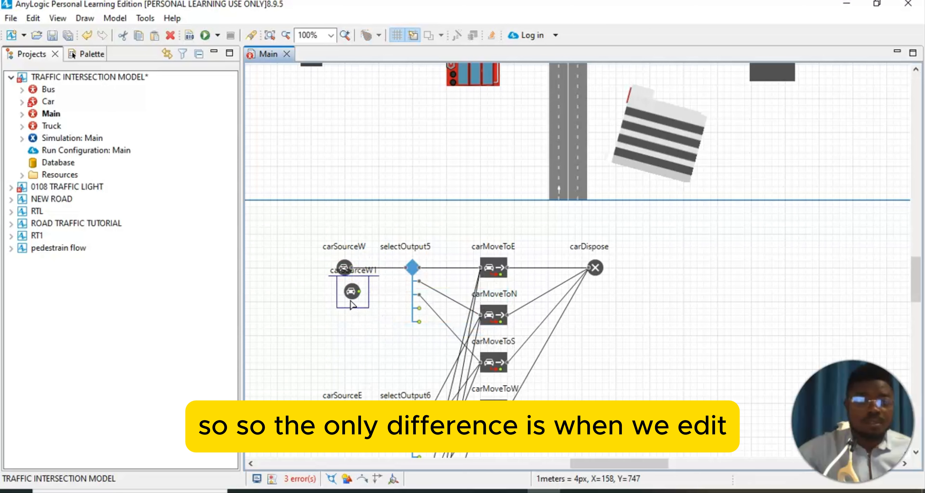
Step: Place the copied block carSourceW1 just below carSourceW and delete the stray connector linking the two blocks
left_click_drag(353, 293, 339, 298)
left_click(375, 302)
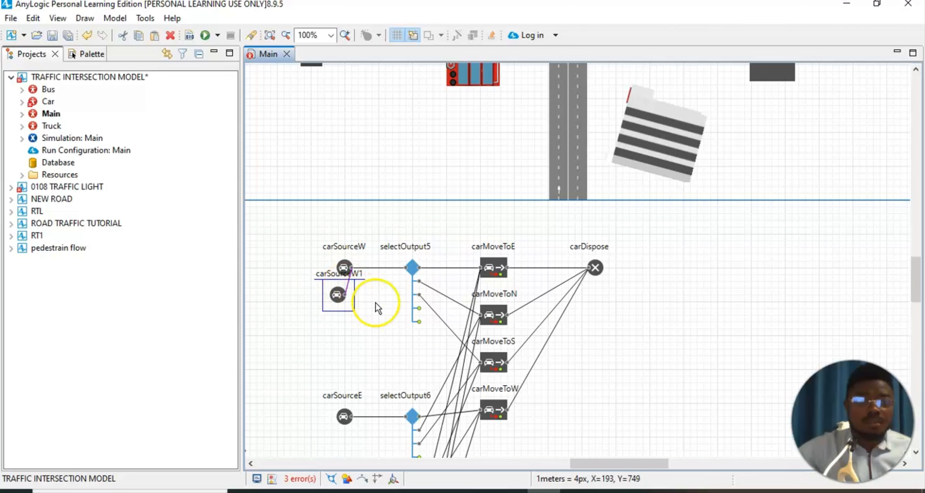
left_click(348, 284)
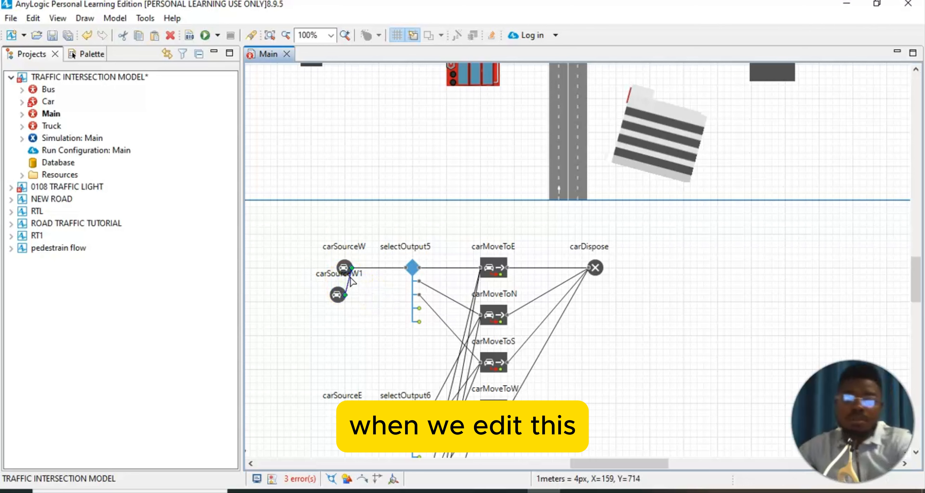
Step: Set the new car type of the carSourceW1 block to Car and connect its output to the input of selectOutput5
left_click(339, 295)
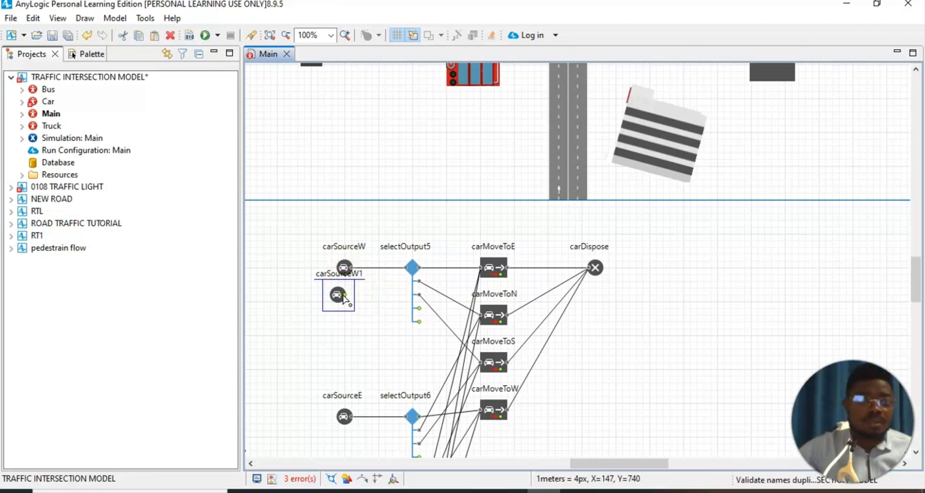
right_click(345, 299)
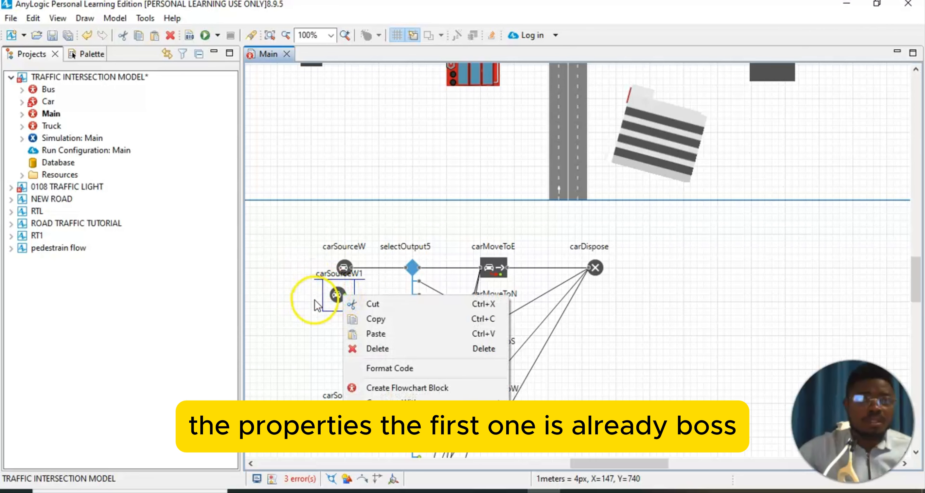
left_click(315, 308)
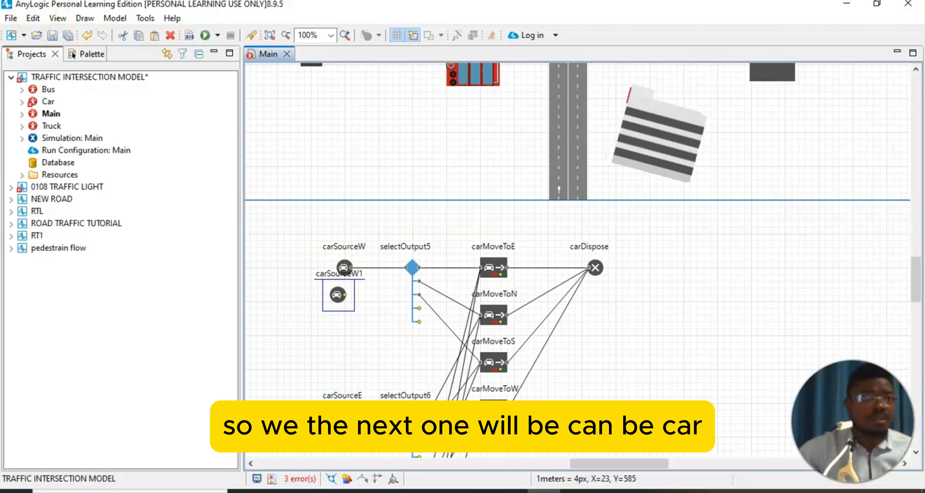
left_click(56, 18)
left_click(68, 47)
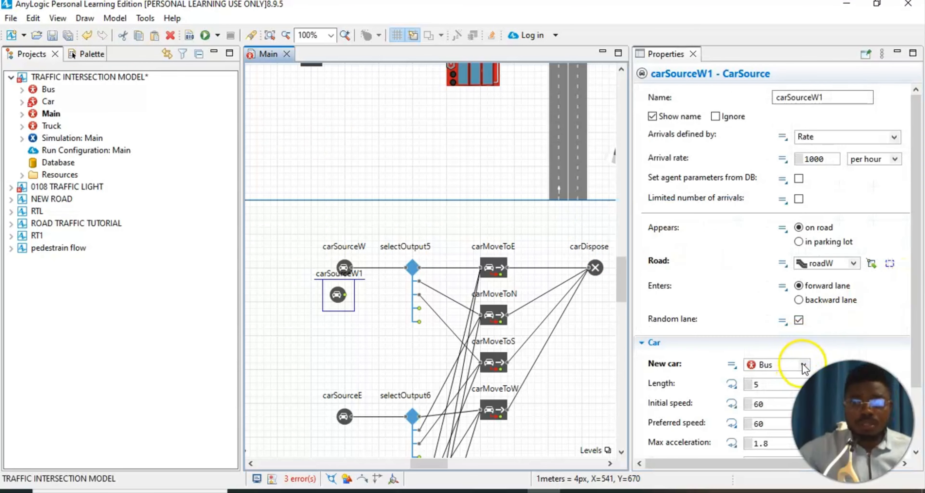
left_click(804, 366)
left_click(768, 158)
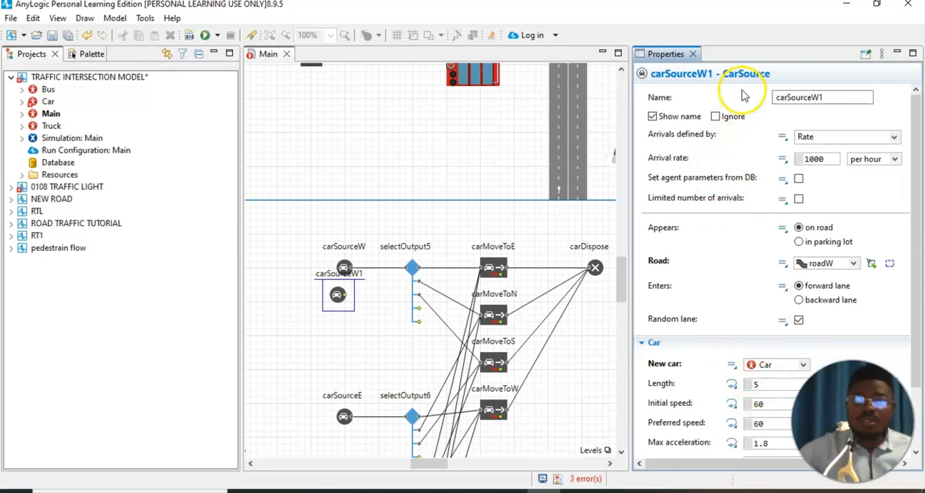
left_click(694, 54)
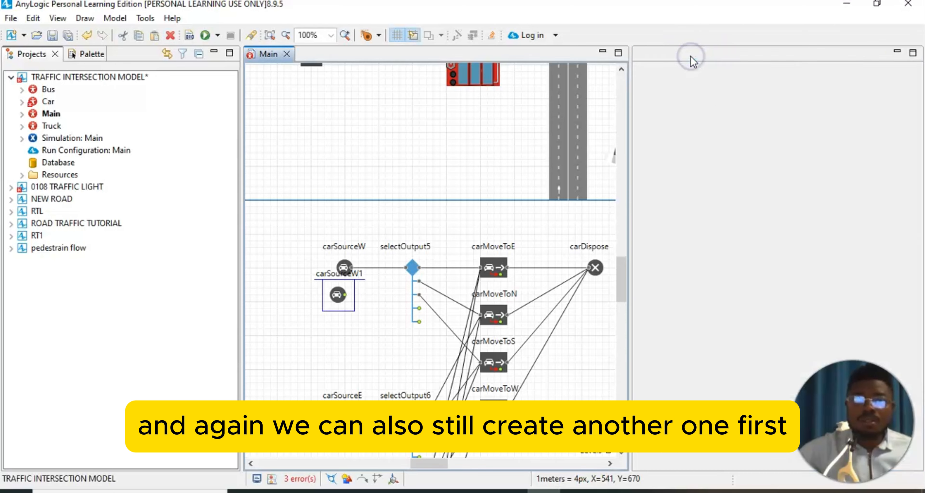
left_click_drag(346, 295, 406, 268)
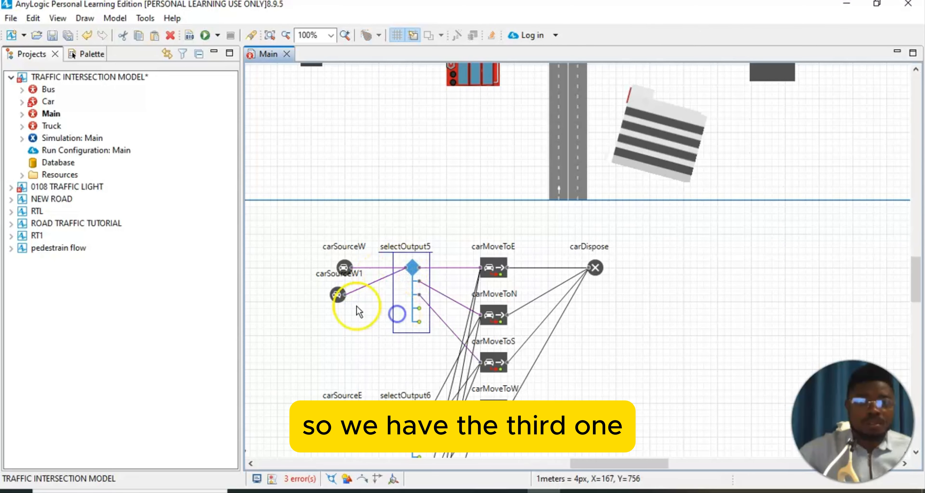
Step: Paste another copy of the carSourceW block just below carSourceW1 and delete the stray connector between them
left_click(338, 300)
right_click(338, 321)
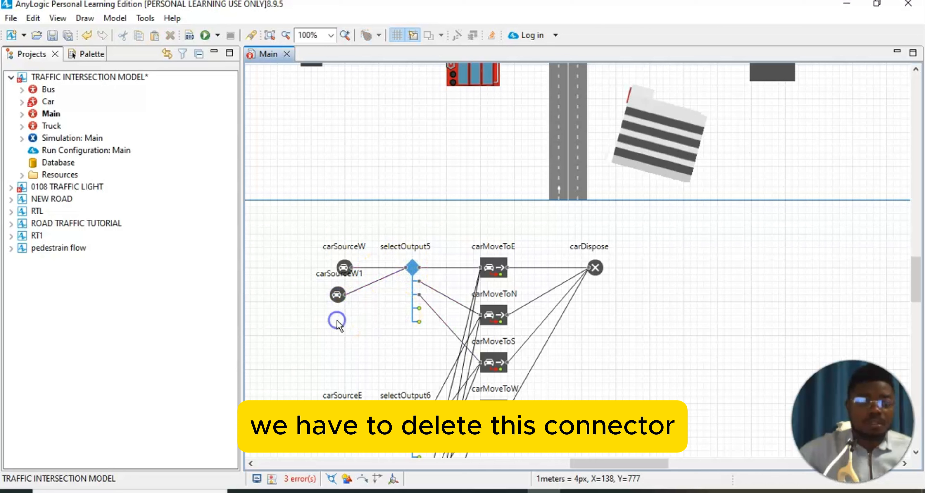
left_click(369, 358)
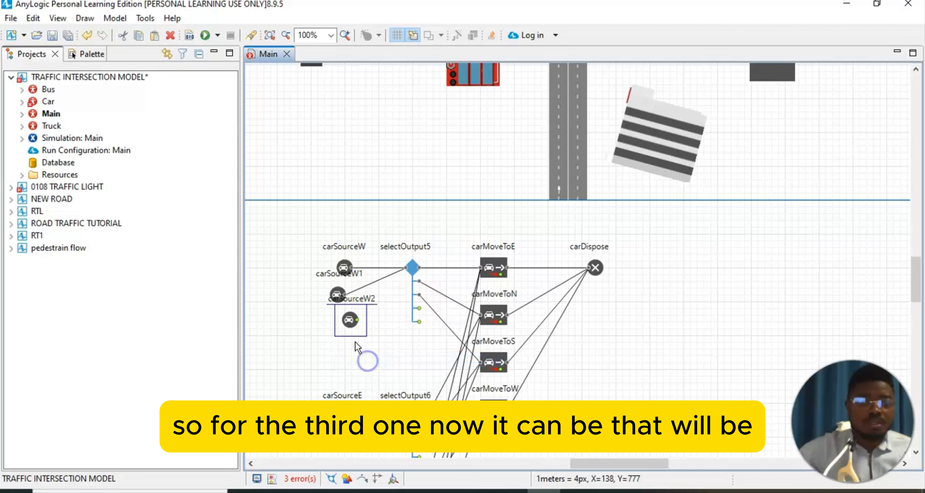
left_click_drag(338, 326, 331, 327)
left_click(379, 346)
left_click(344, 315)
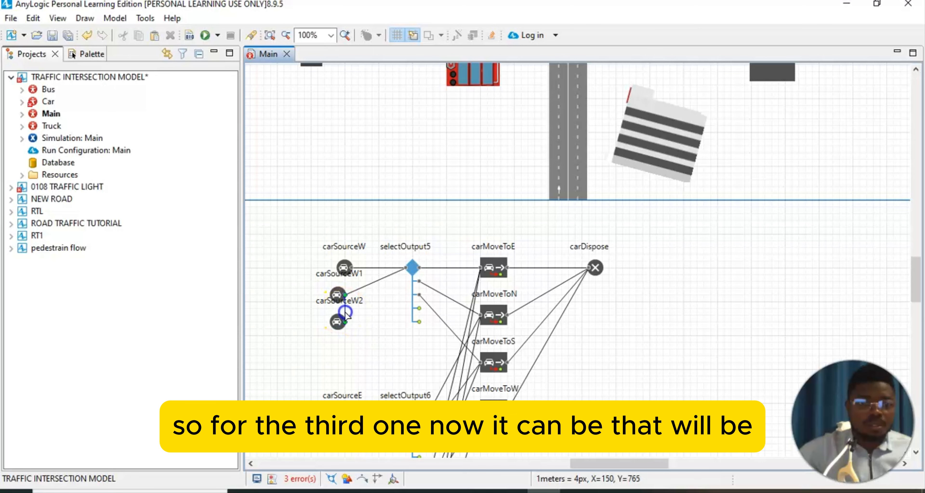
Step: Set the new car type of the carSourceW2 block to Truck and connect its output to the input of selectOutput5
left_click(350, 317)
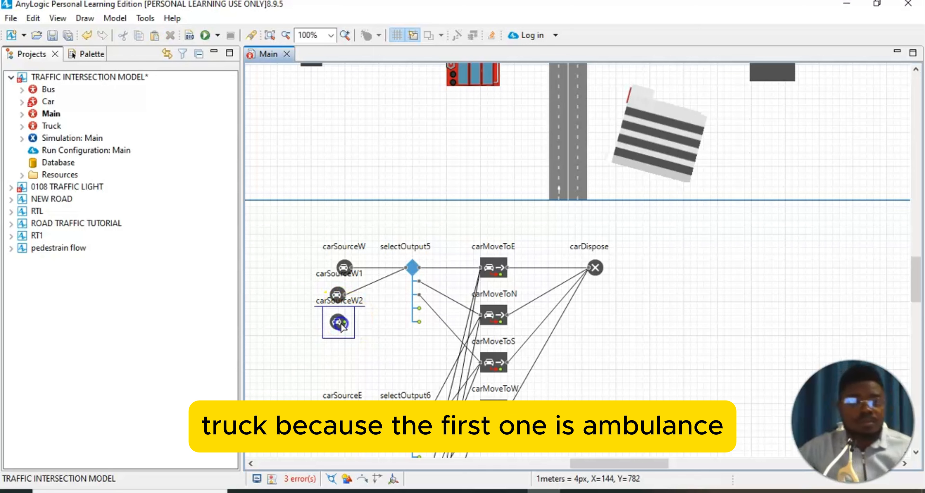
left_click(57, 18)
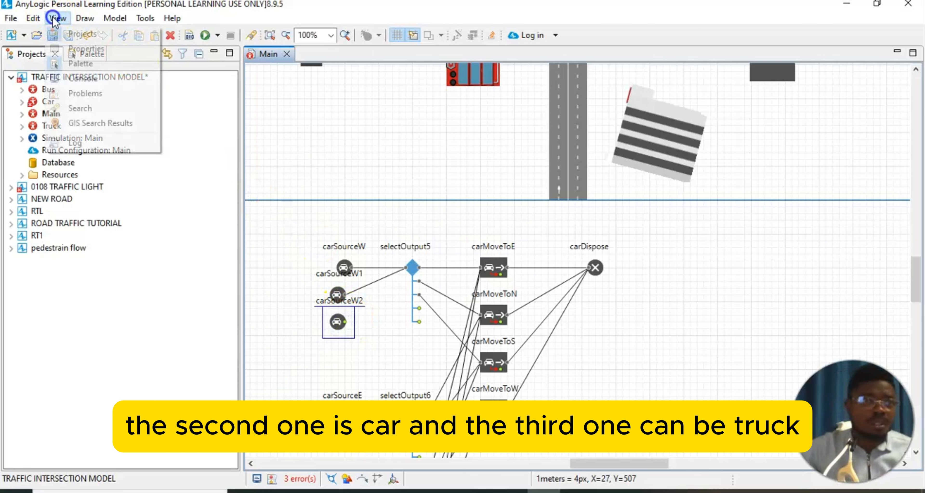
left_click(78, 47)
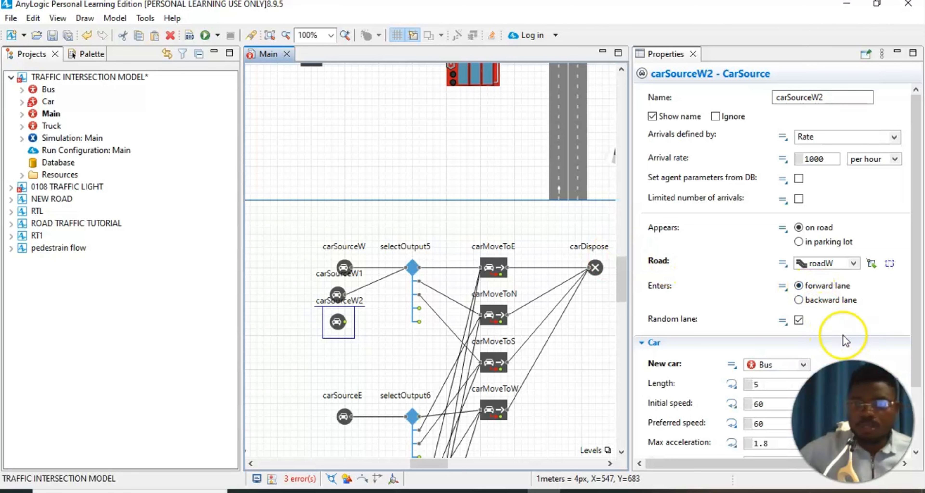
left_click(802, 368)
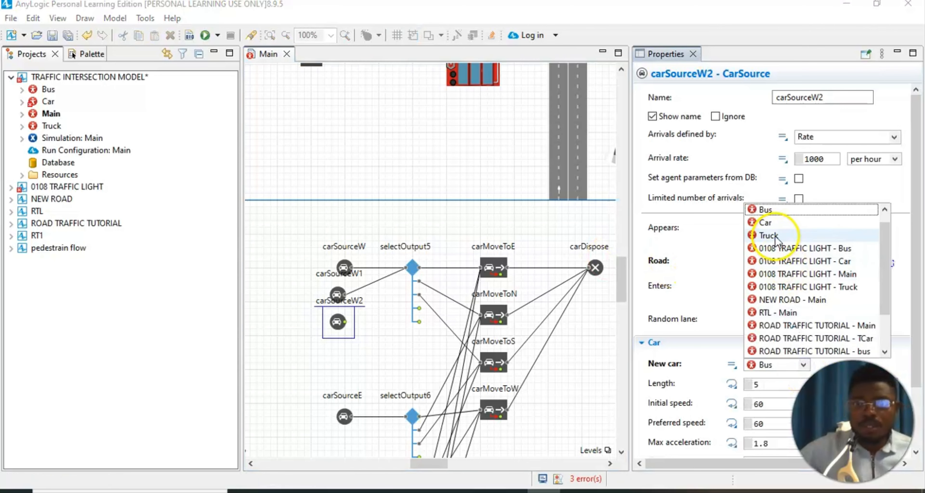
left_click(772, 144)
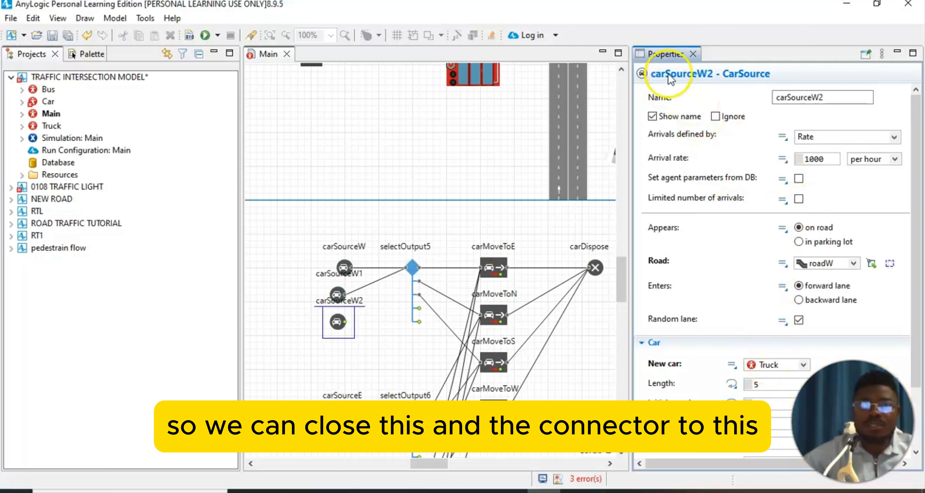
left_click(693, 55)
left_click(282, 312)
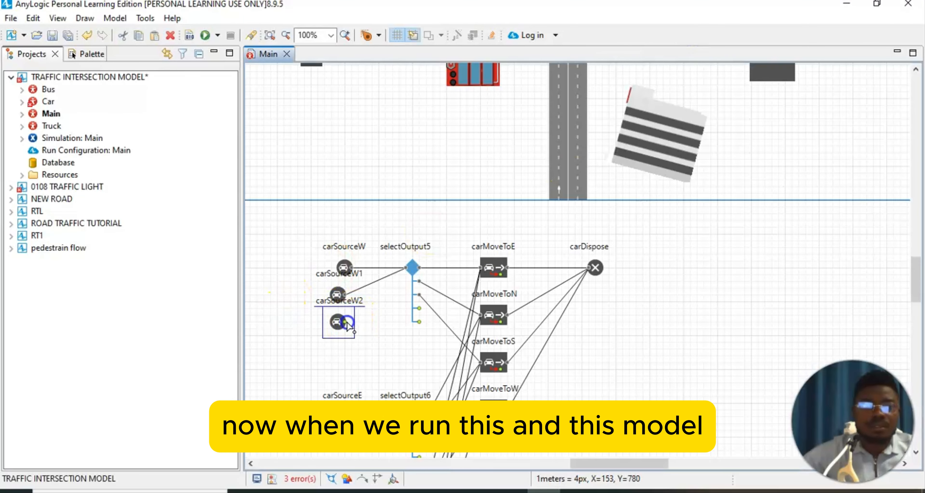
left_click_drag(345, 322, 405, 269)
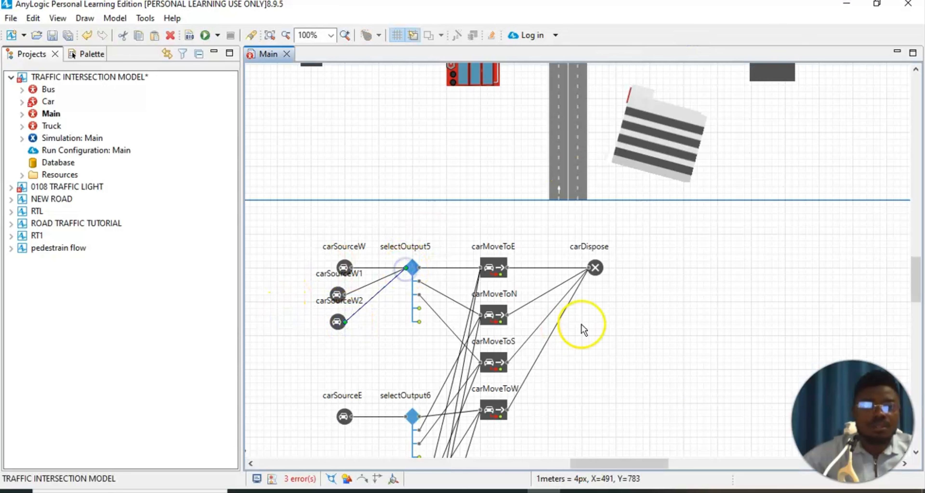
left_click(662, 326)
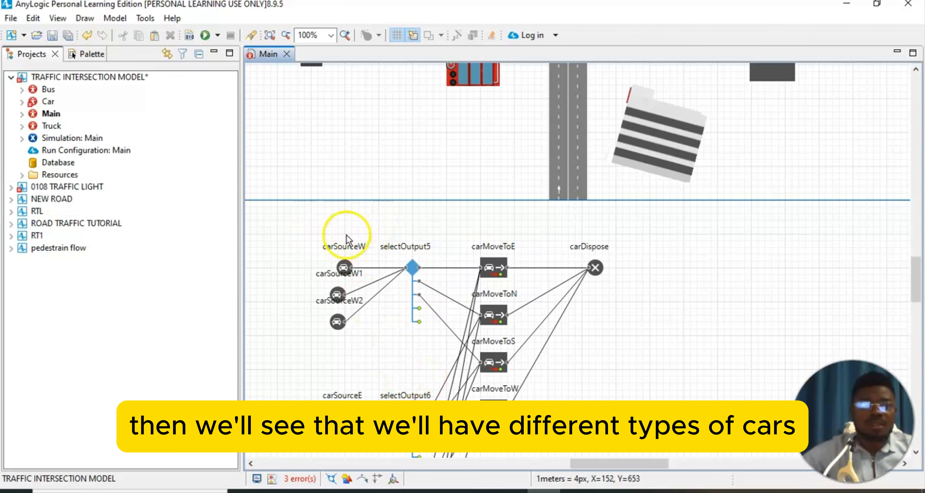
Step: Copy the carSourceE block in the intersection model's Main flowchart and paste two duplicates below it
scroll(363, 252, "down", 1)
scroll(363, 252, "down", 1)
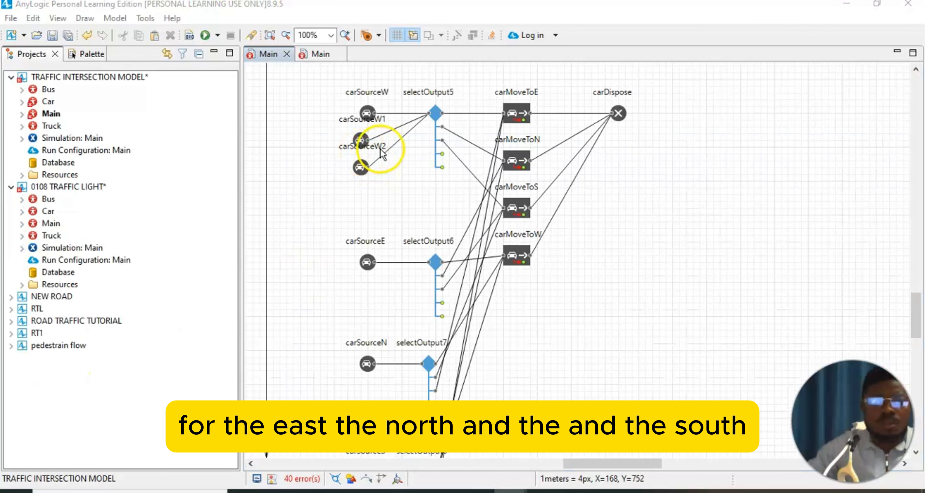
scroll(359, 259, "down", 2)
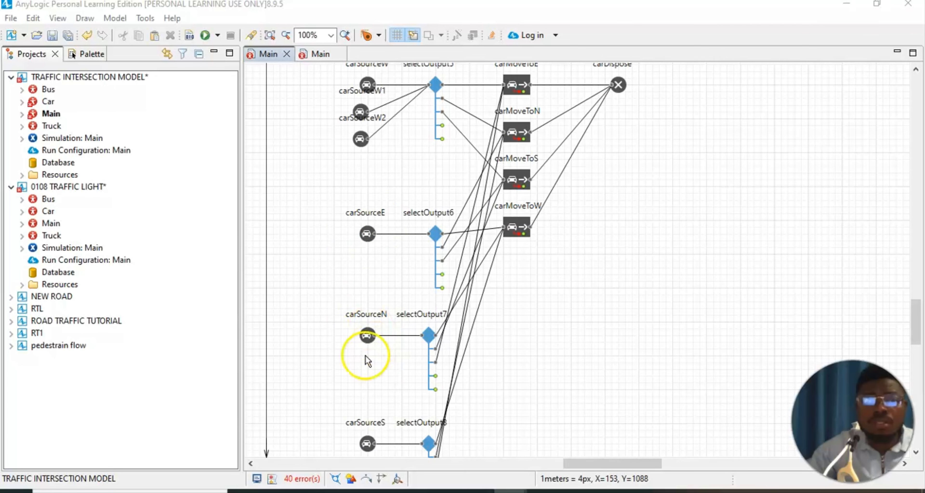
scroll(362, 357, "down", 3)
scroll(388, 331, "down", 2)
scroll(388, 330, "up", 5)
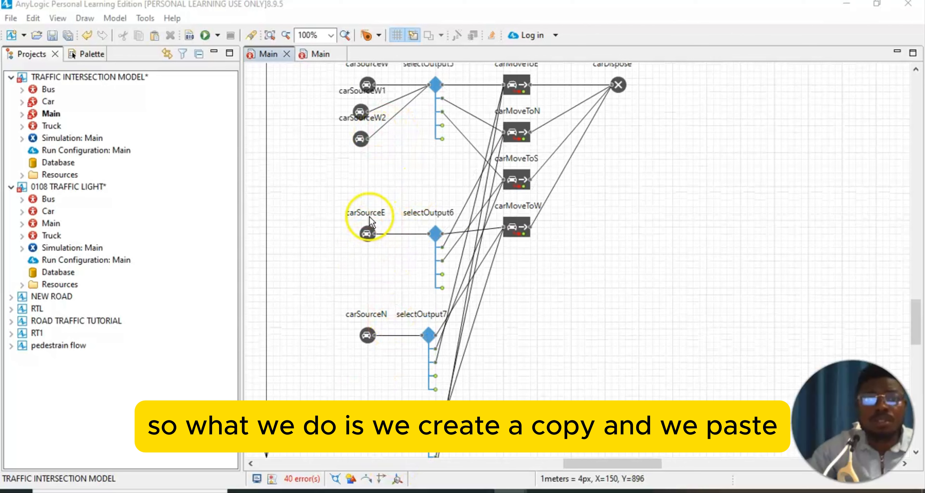
left_click(366, 235)
right_click(368, 239)
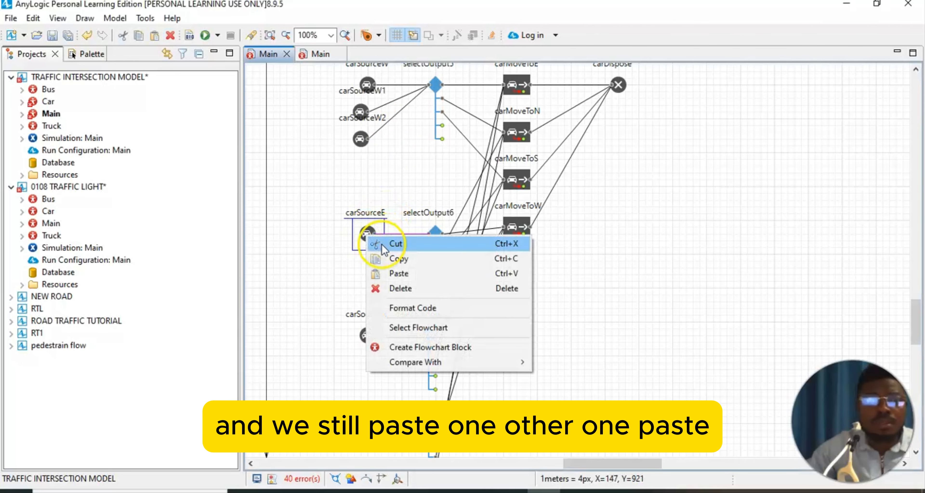
left_click(397, 267)
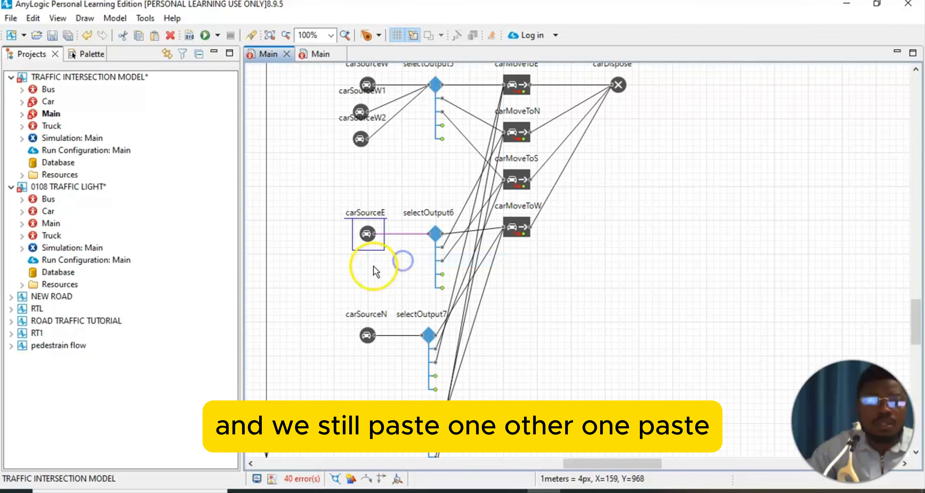
right_click(370, 264)
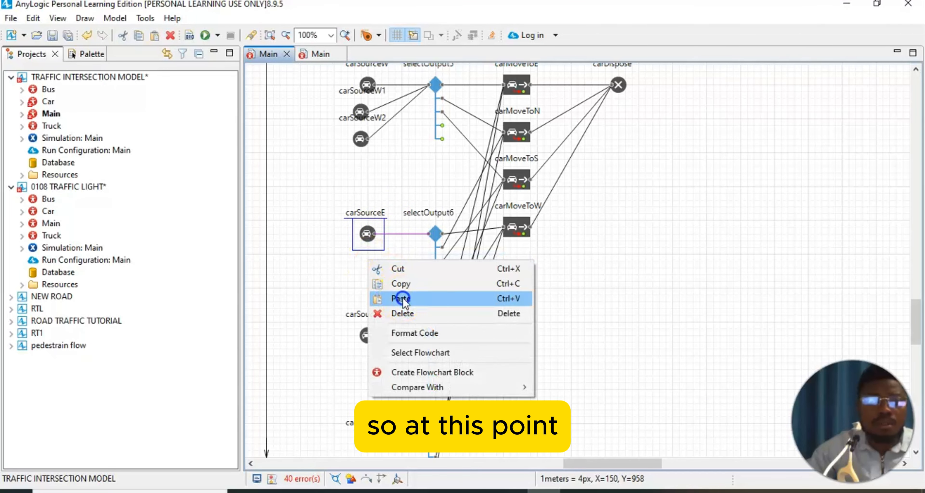
left_click(391, 298)
right_click(375, 284)
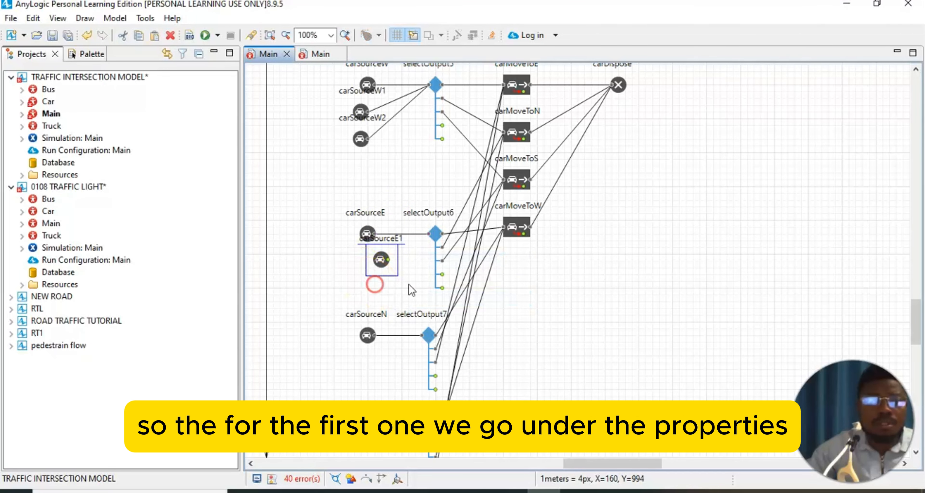
left_click(407, 322)
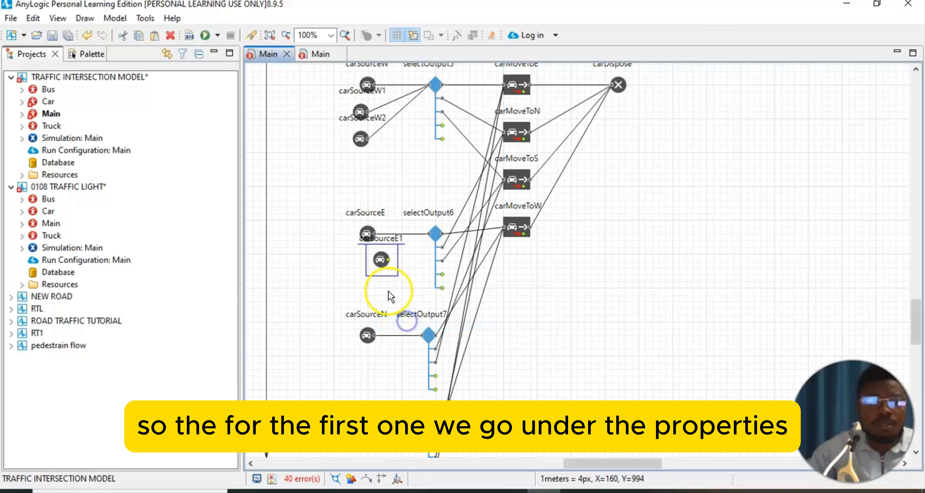
Step: Set the new car type of the original carSourceE block to Bus and close the Properties view
left_click(380, 258)
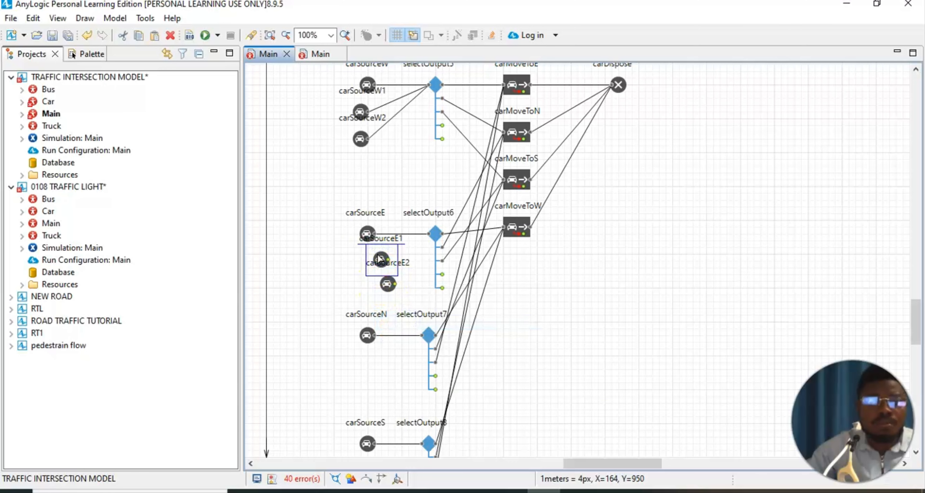
left_click(366, 233)
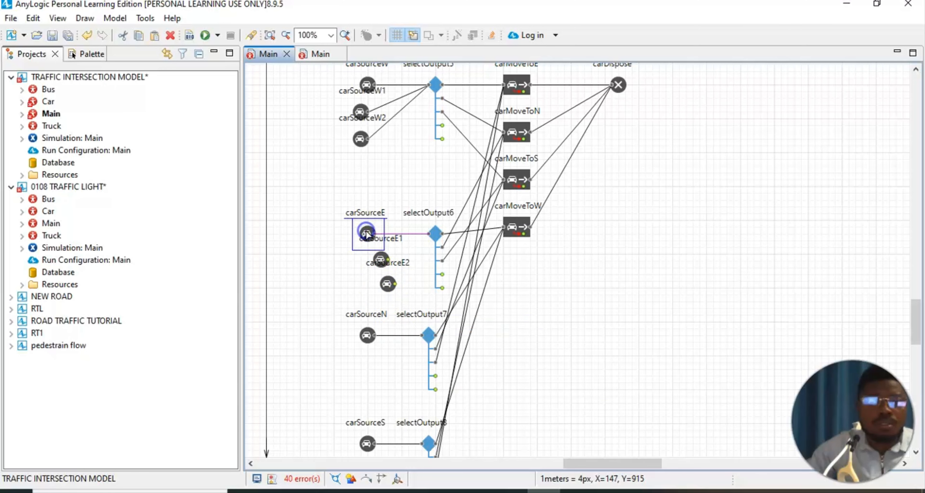
left_click(58, 18)
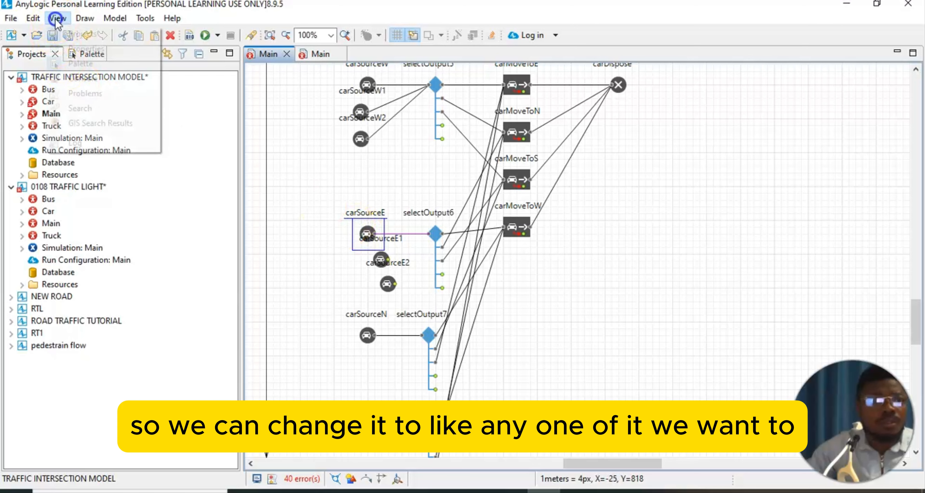
left_click(102, 54)
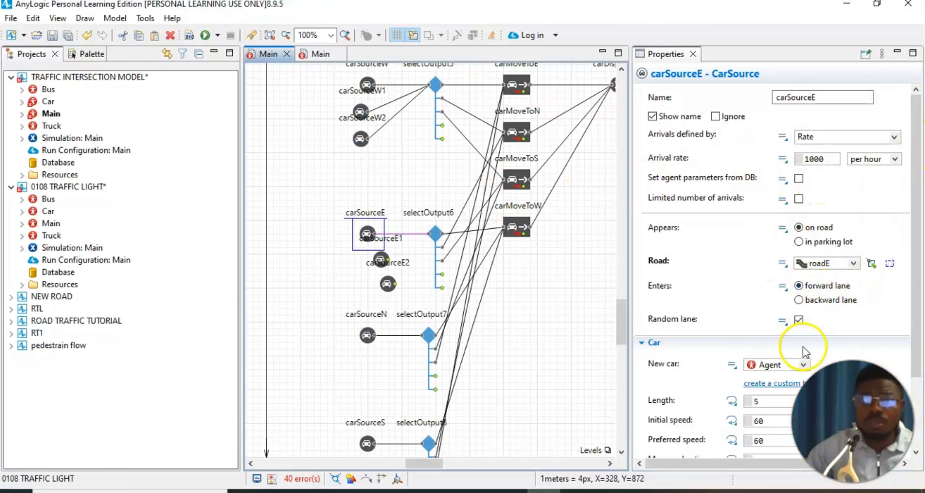
left_click(803, 364)
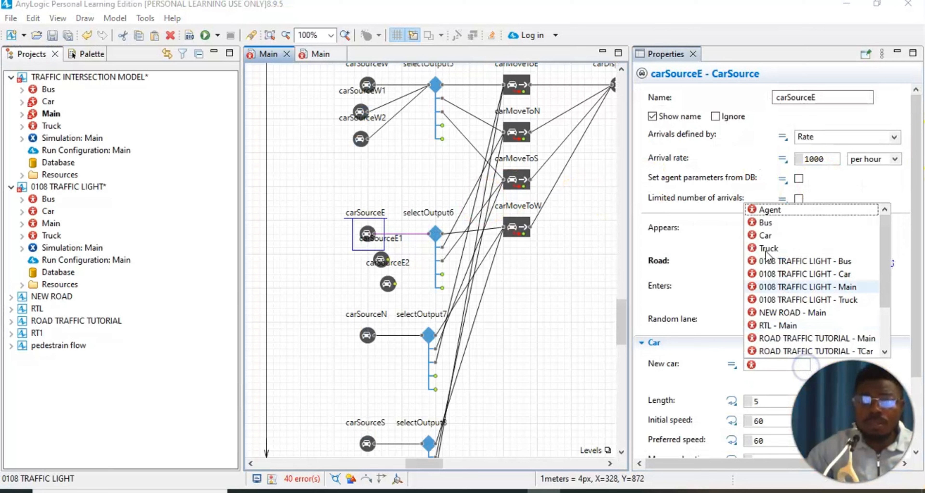
left_click(754, 226)
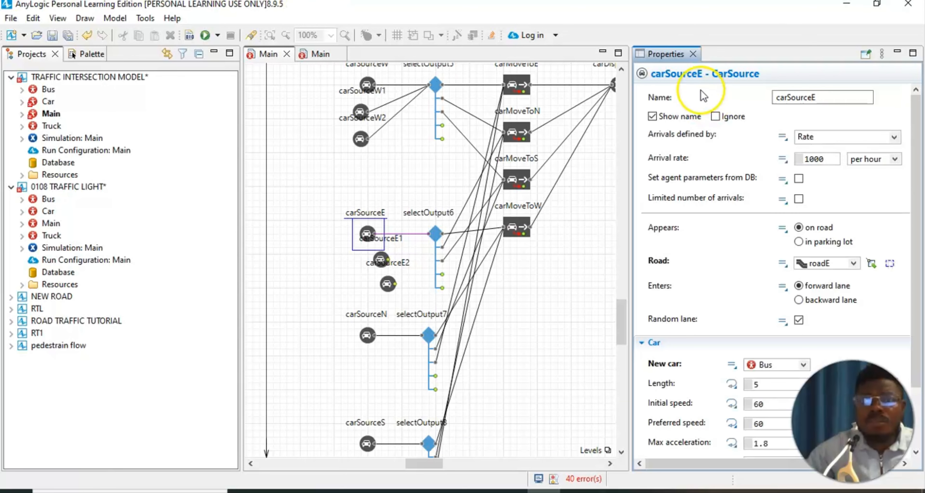
left_click(693, 55)
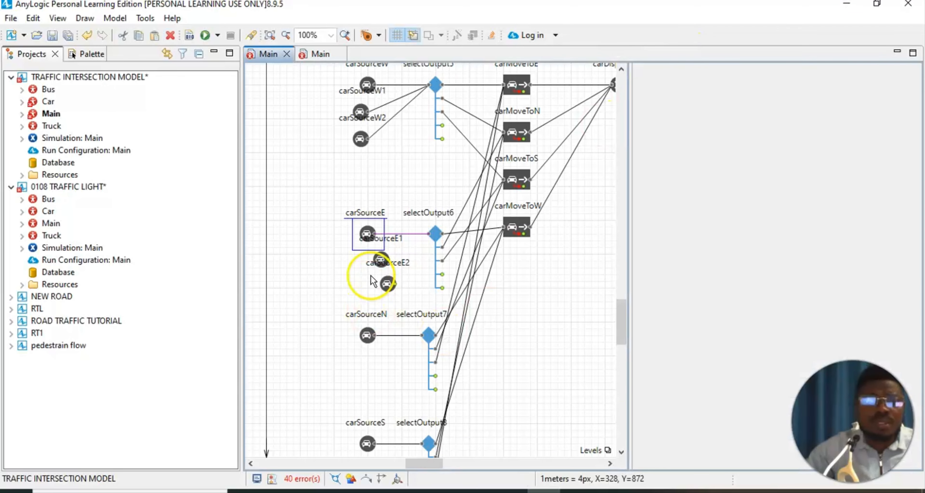
Step: Set the new car type of the carSourceE1 block to Car and close the Properties view
left_click(376, 260)
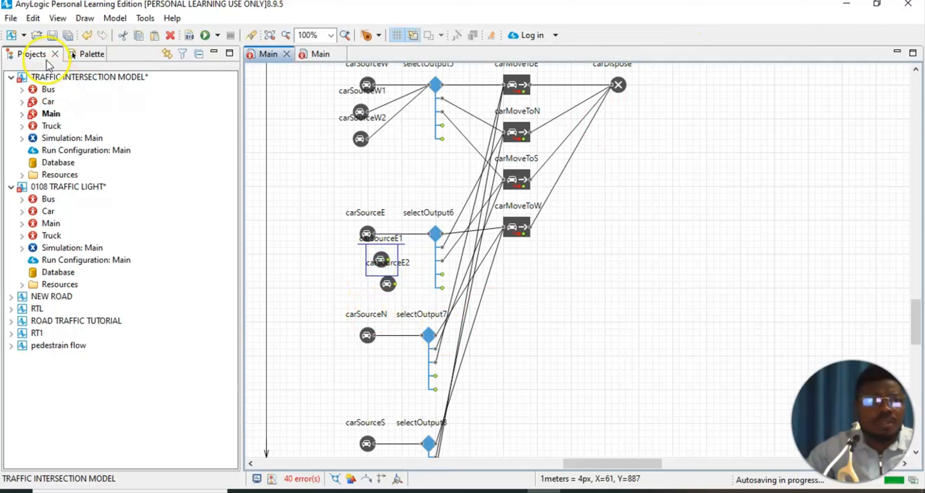
left_click(57, 18)
left_click(74, 46)
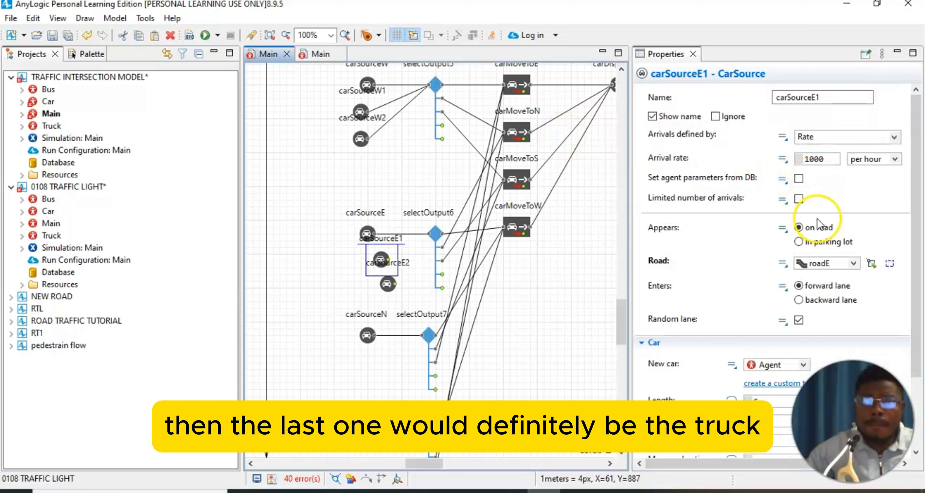
left_click(797, 364)
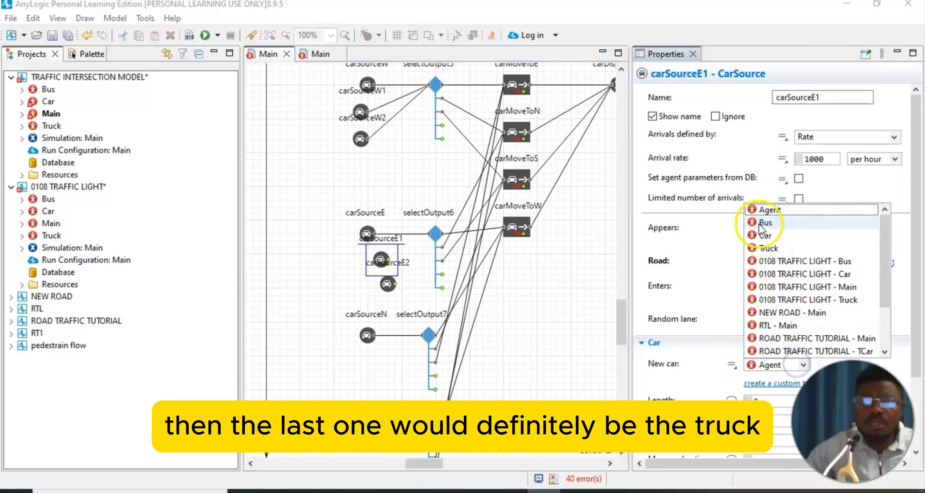
left_click(766, 235)
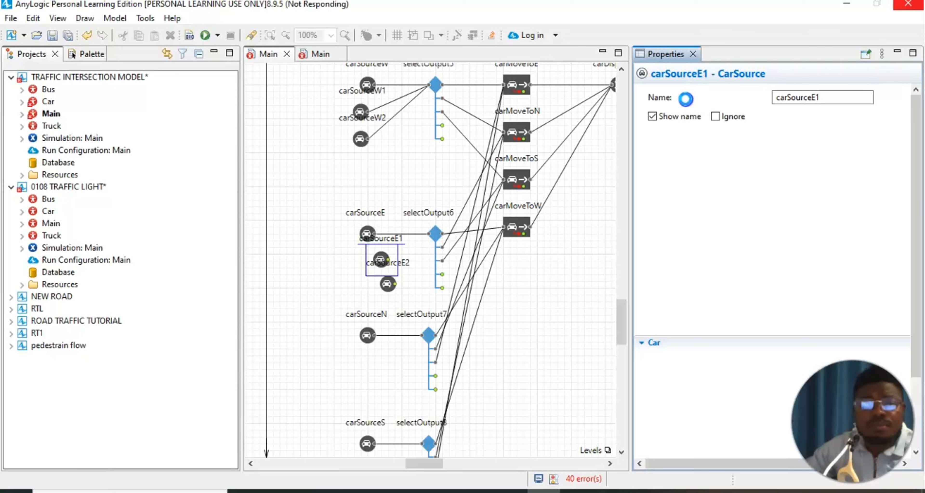
left_click(693, 54)
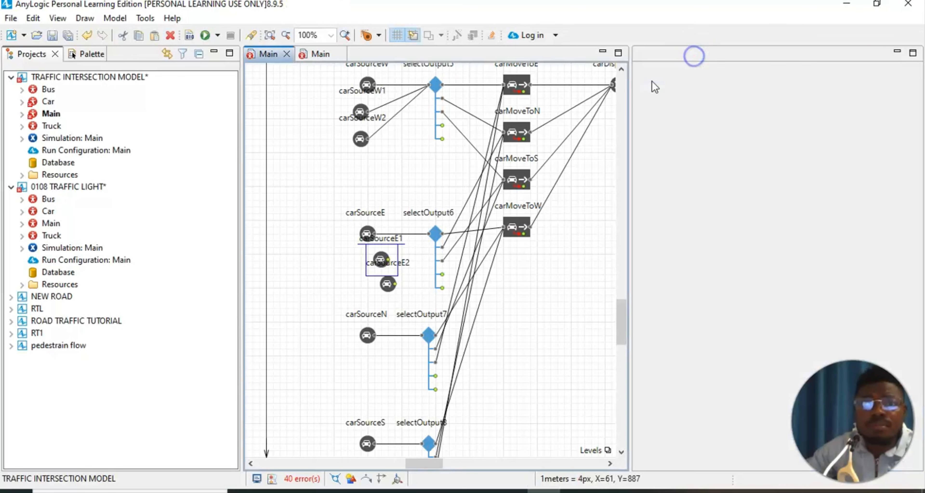
Step: Set the new car type of the carSourceE2 block to Truck and close its Properties view
left_click(388, 285)
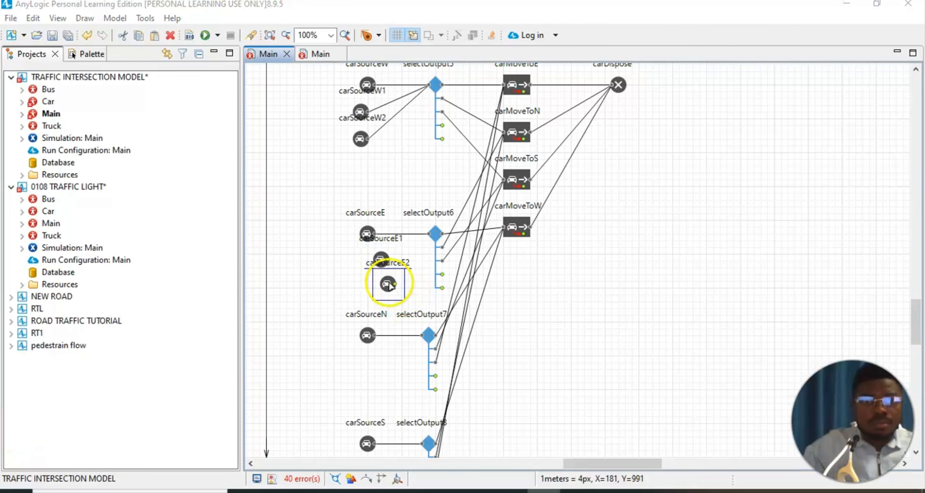
left_click(61, 19)
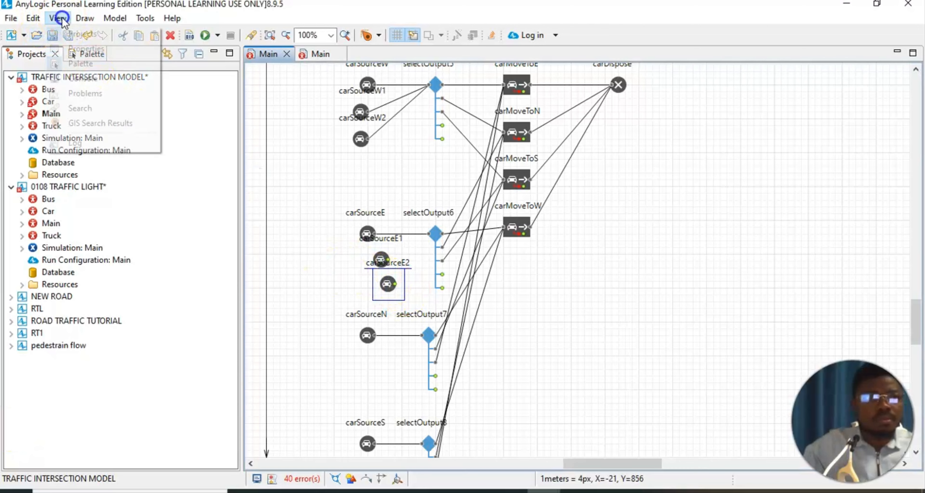
left_click(75, 48)
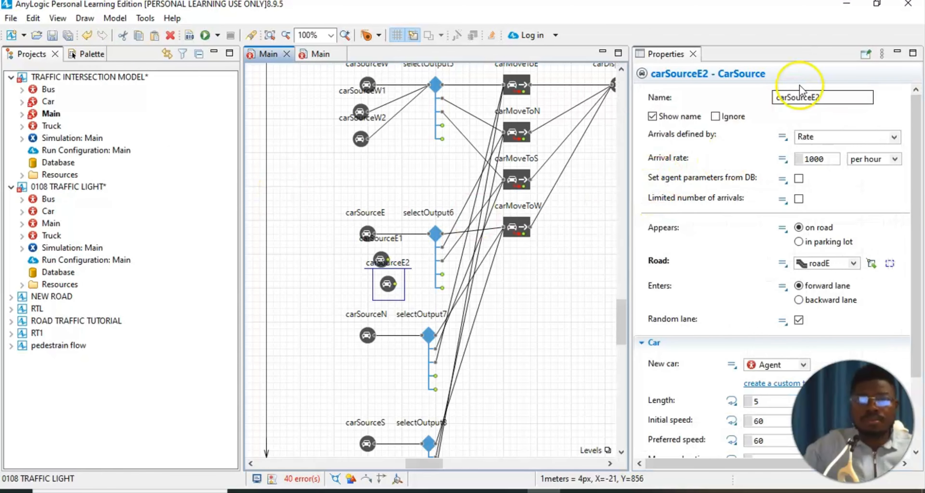
left_click(803, 364)
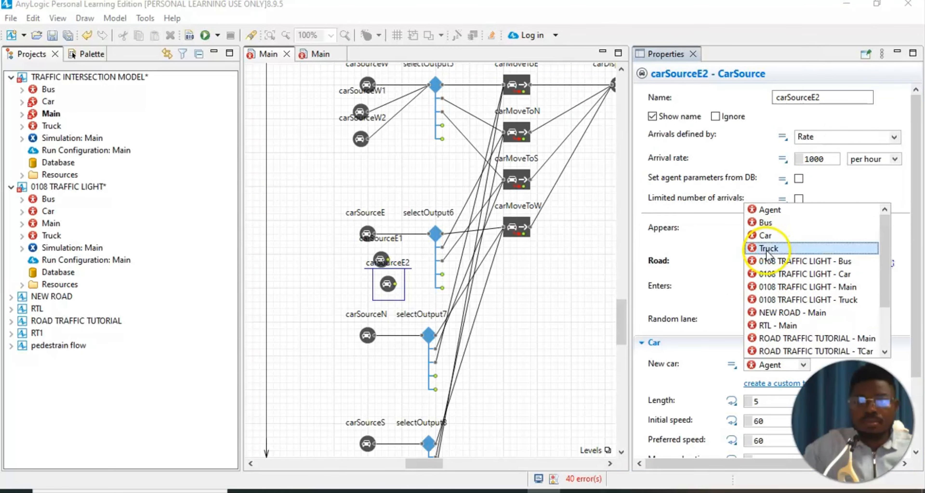
left_click(763, 247)
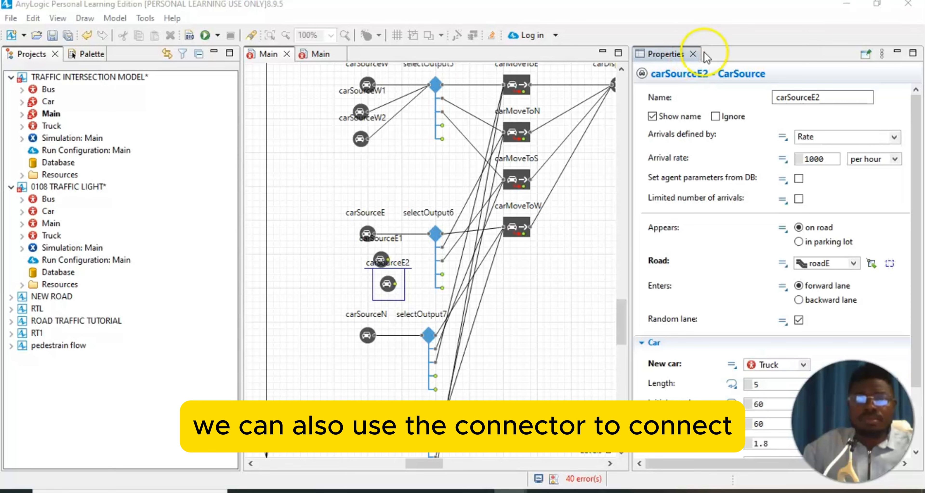
left_click(693, 54)
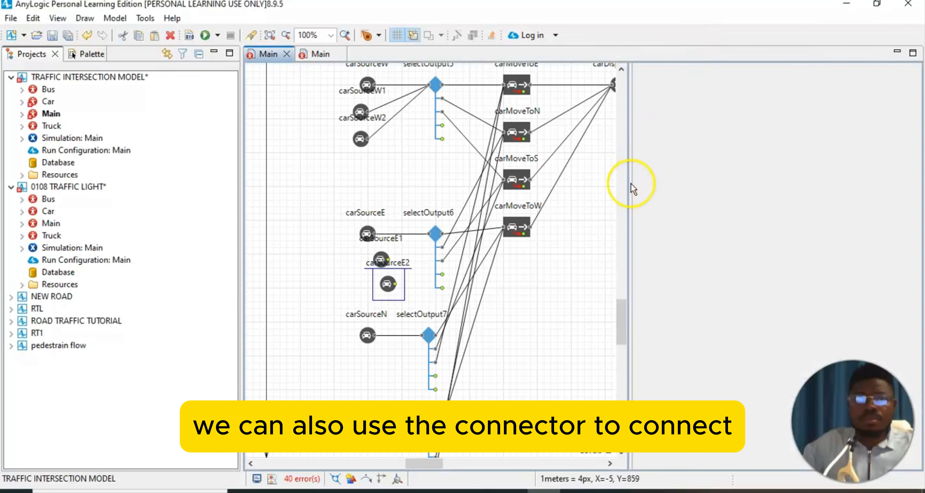
Step: Connect the outputs of the carSourceE1 and carSourceE2 blocks to the input of selectOutput6
left_click(583, 308)
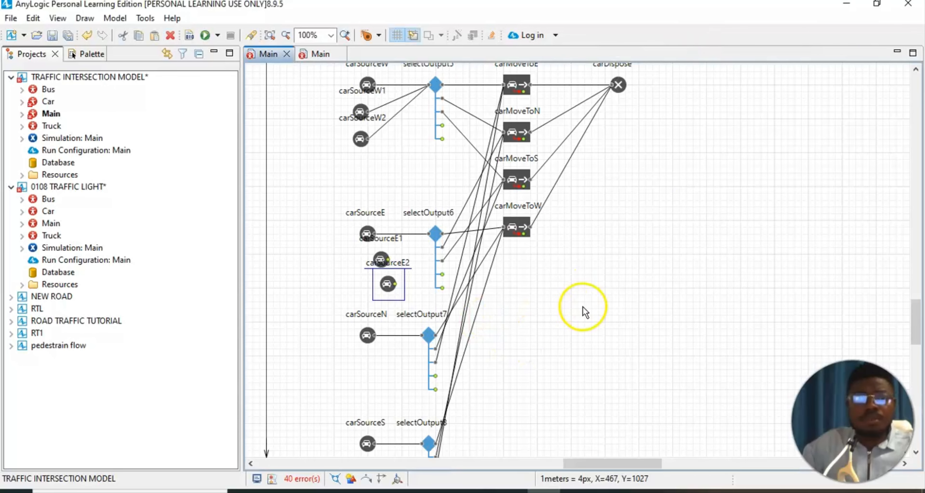
left_click_drag(390, 263, 430, 233)
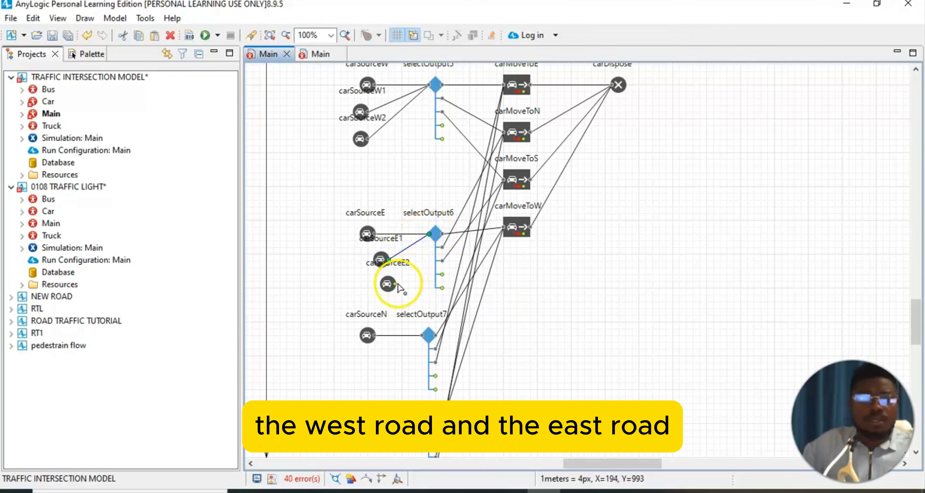
left_click_drag(394, 284, 431, 234)
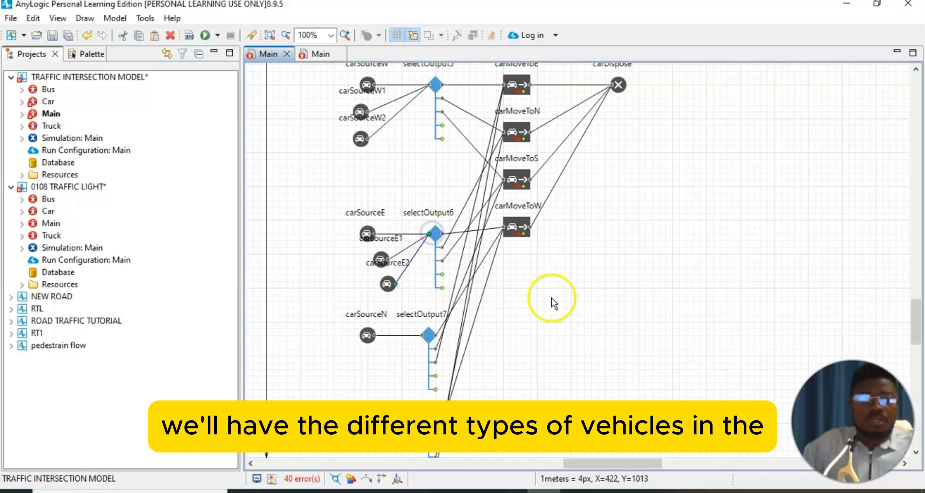
Step: Run the 0108 TRAFFIC LIGHT reference simulation and switch its display to the window3d view area
scroll(395, 187, "up", 3)
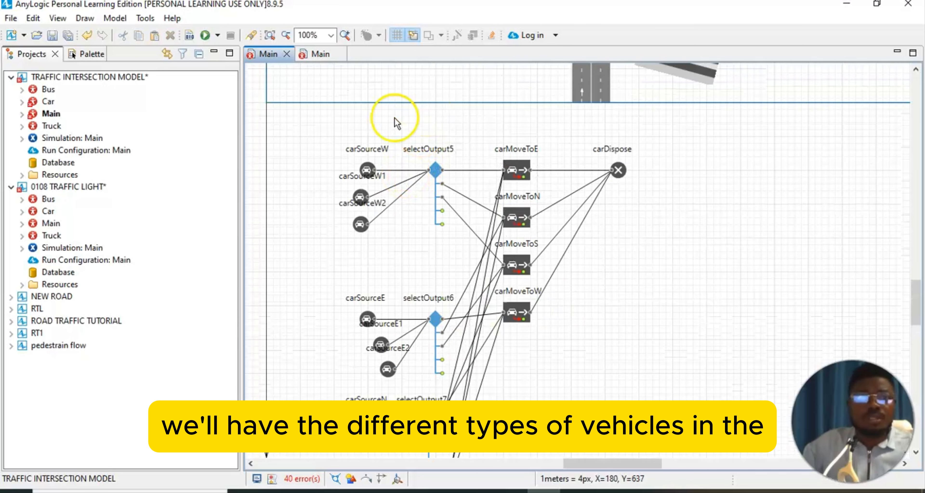
scroll(403, 295, "down", 3)
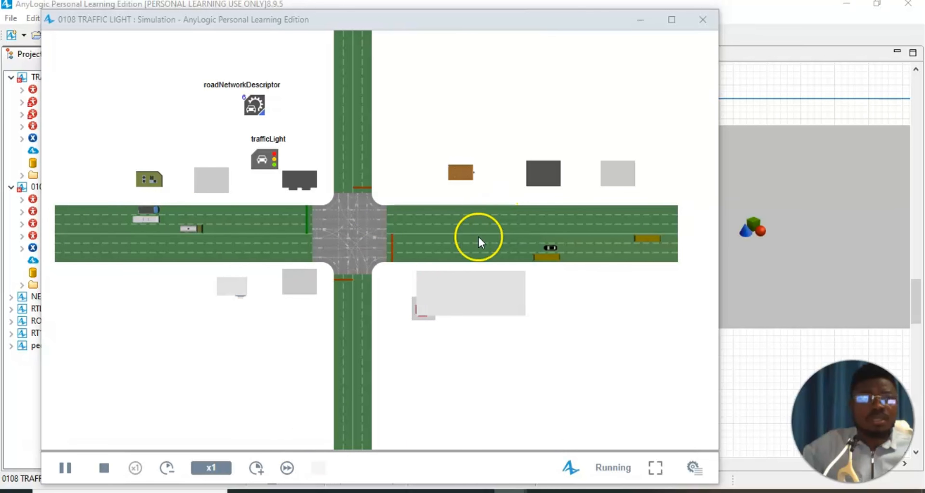
scroll(368, 324, "up", 1)
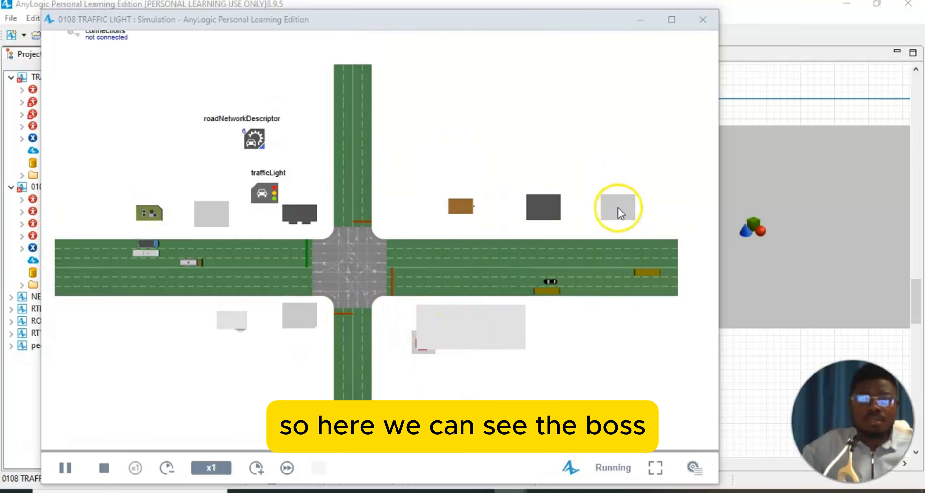
left_click(693, 467)
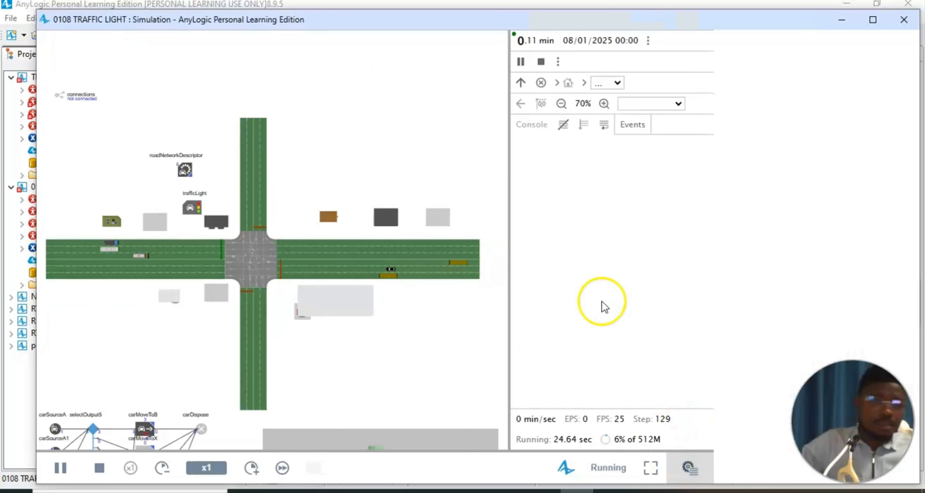
left_click(889, 104)
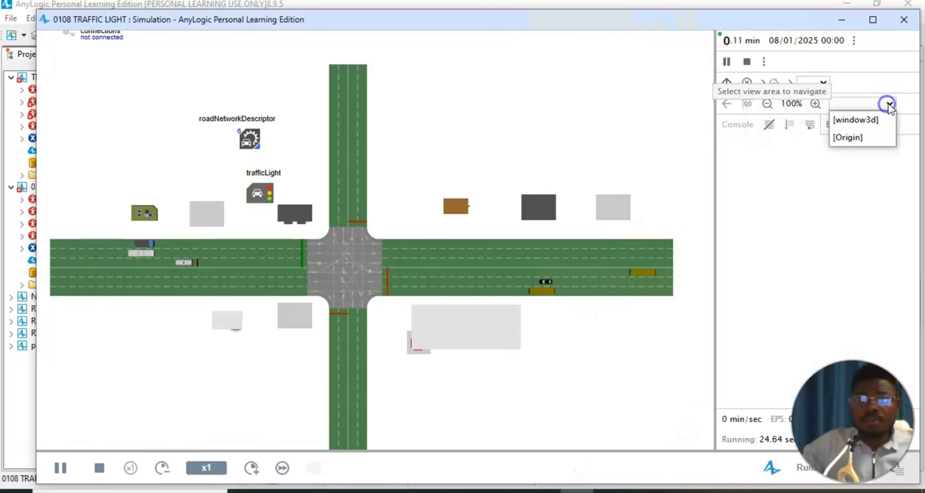
left_click(864, 120)
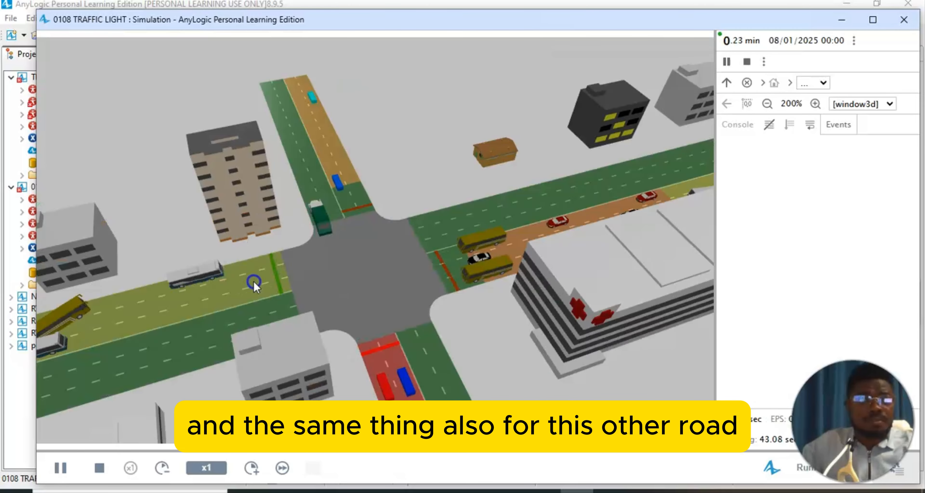
Step: Examine the vehicles, signals and buildings around the 3D intersection from several angles, and close the simulation window
left_click_drag(252, 283, 235, 248)
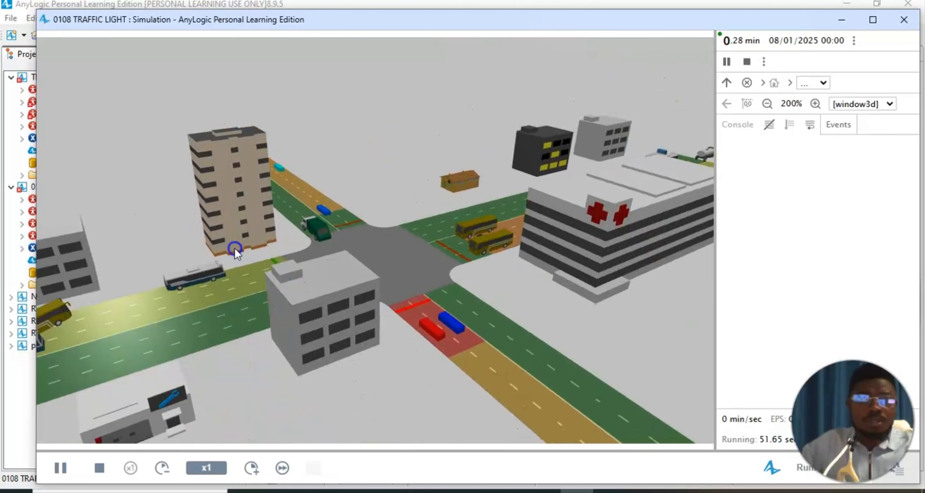
left_click_drag(172, 251, 172, 250)
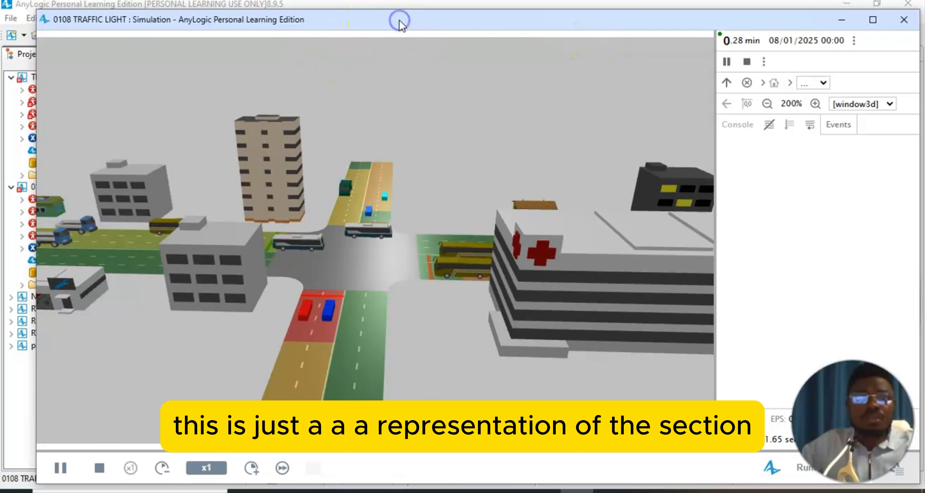
left_click_drag(381, 24, 341, 51)
scroll(440, 198, "down", 1)
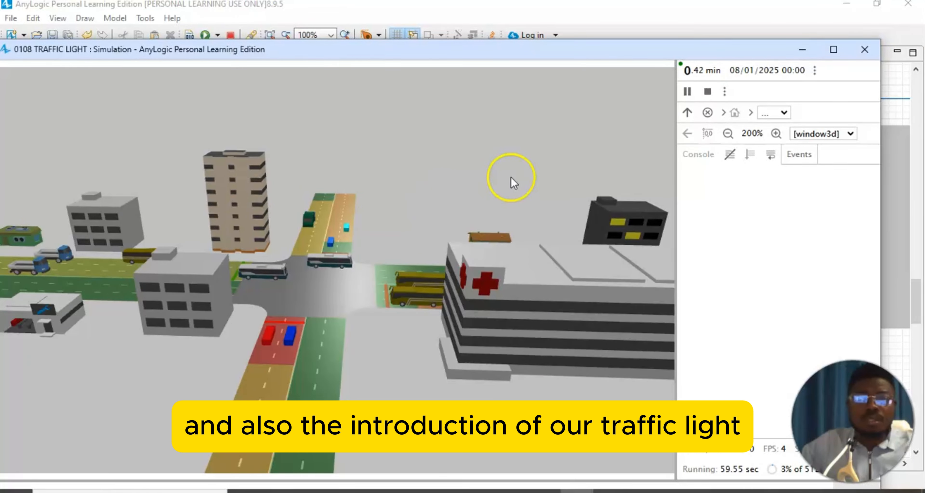
left_click(874, 53)
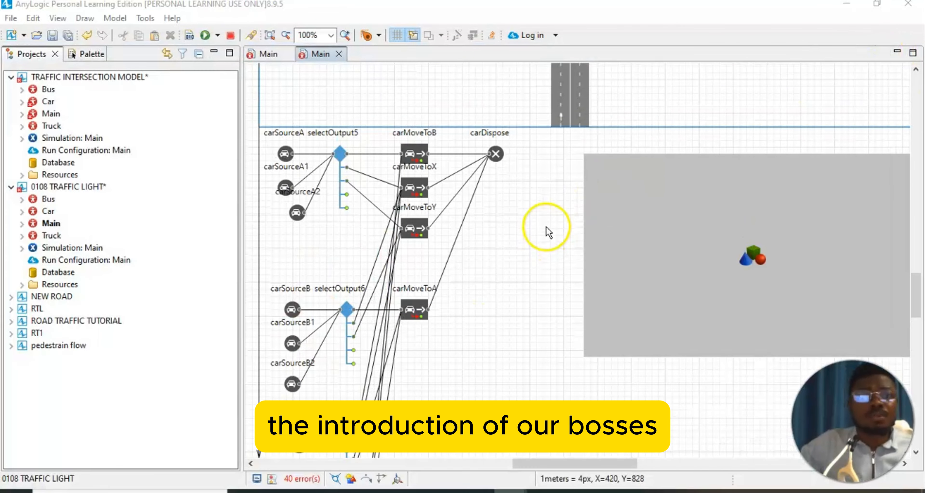
Step: Review the road layout, traffic light and car flowchart in the Main agent of the 0108 TRAFFIC LIGHT model
scroll(546, 228, "up", 10)
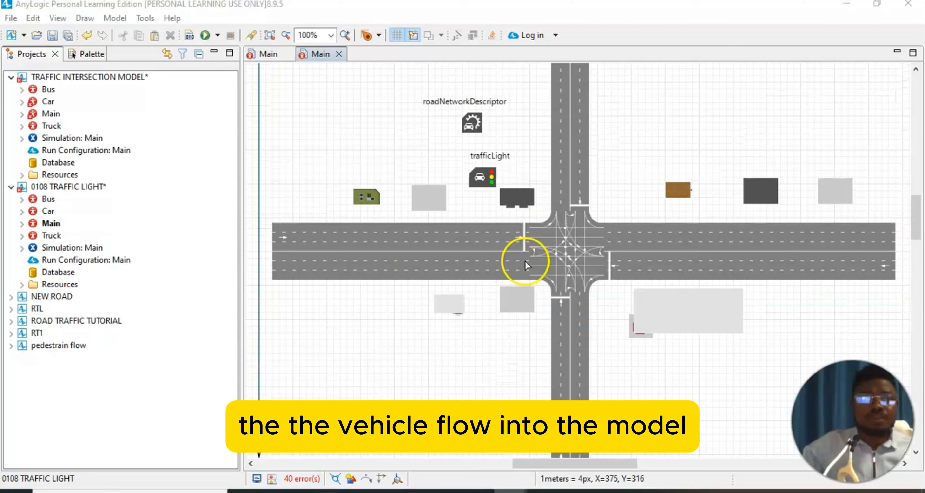
scroll(575, 273, "down", 2)
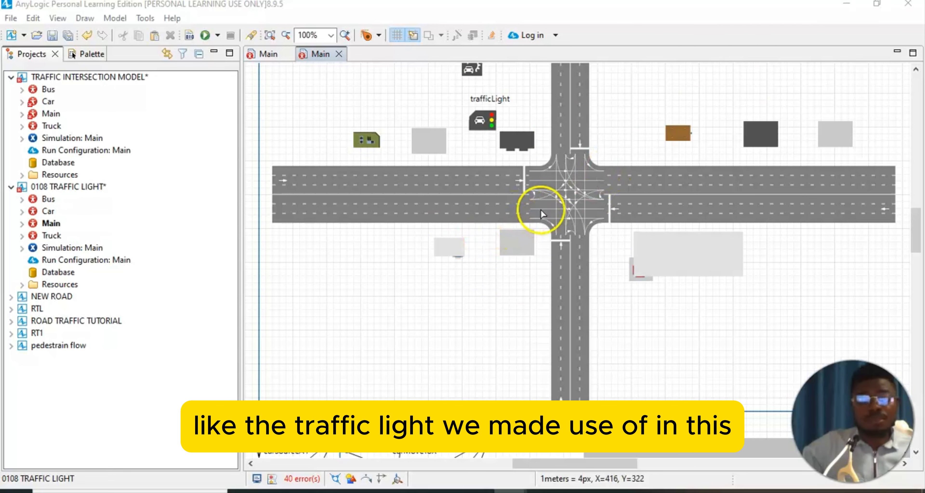
scroll(580, 214, "down", 5)
scroll(500, 286, "down", 5)
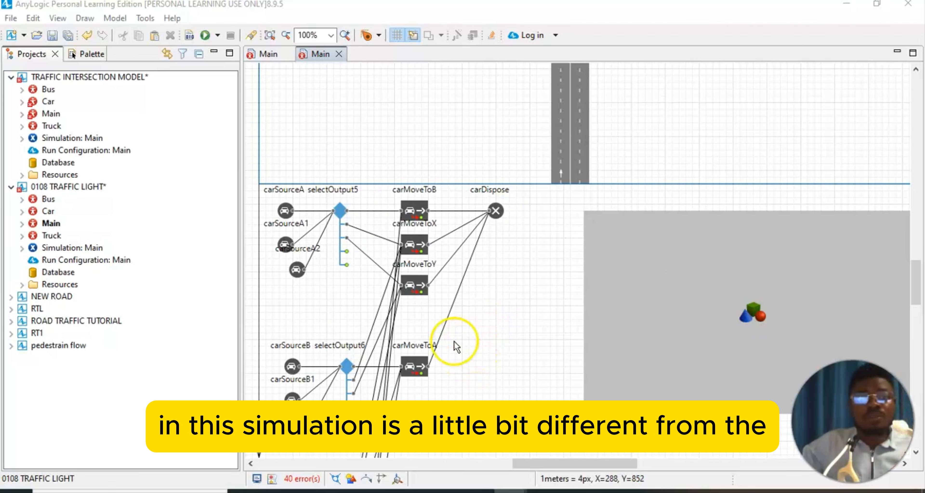
scroll(457, 343, "up", 5)
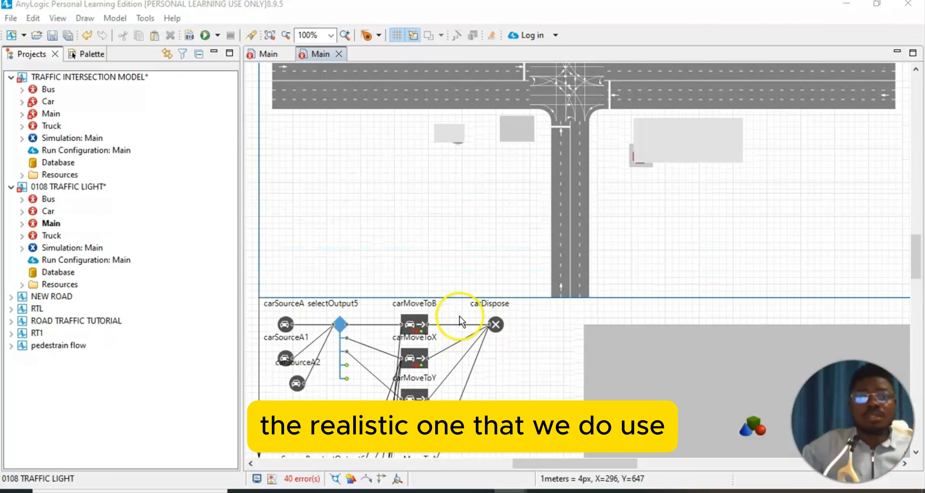
scroll(460, 316, "up", 6)
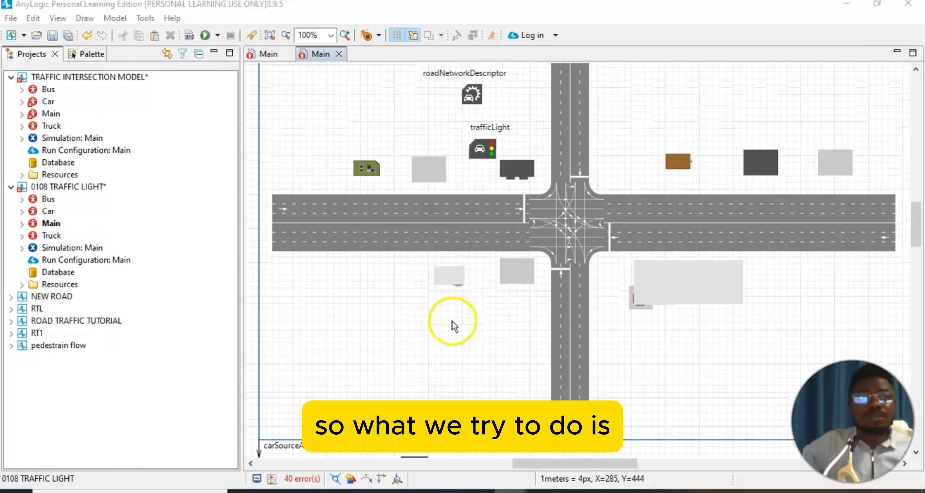